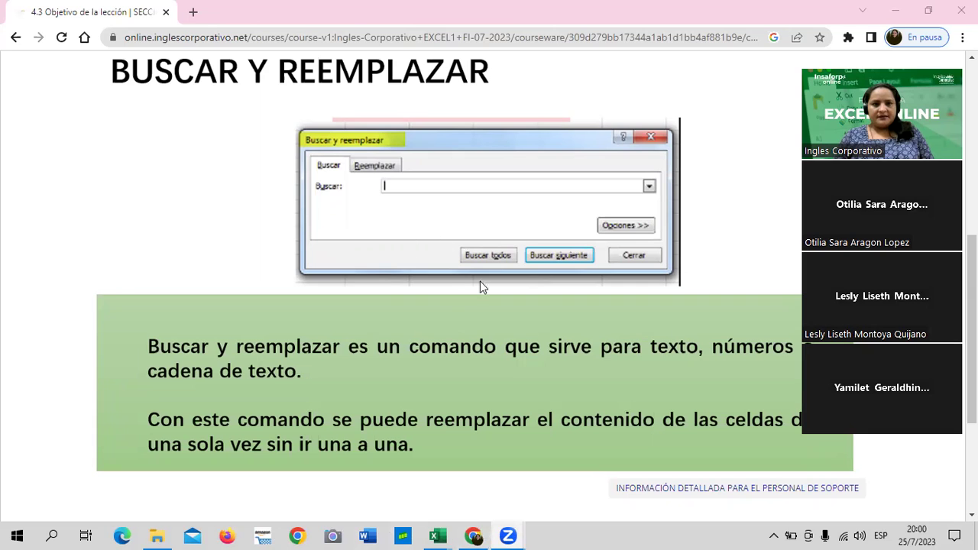
Step: Scroll through the current course lesson page
{"action": "scroll", "coordinate": [752, 127], "scroll_direction": "up", "scroll_amount": 1}
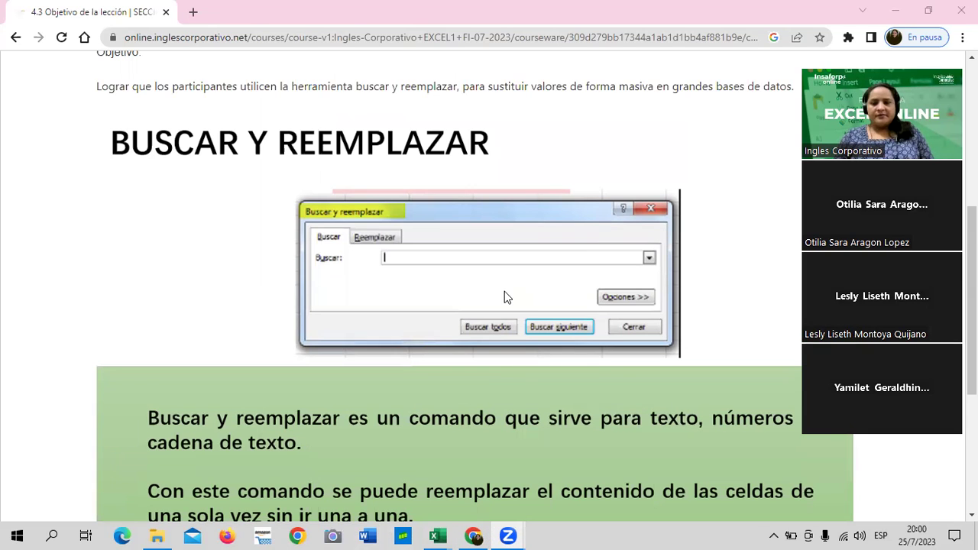
{"action": "scroll", "coordinate": [553, 293], "scroll_direction": "up", "scroll_amount": 2}
{"action": "scroll", "coordinate": [553, 293], "scroll_direction": "down", "scroll_amount": 3}
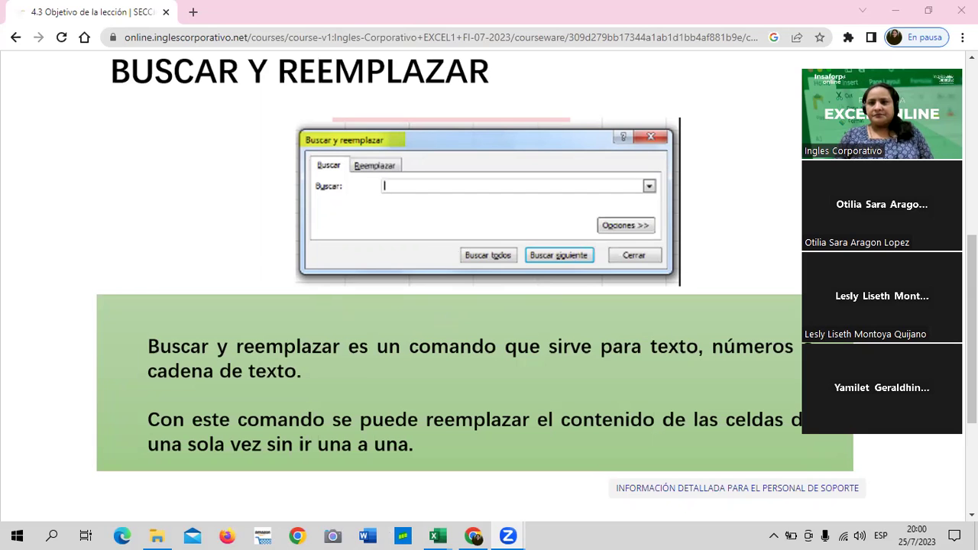
{"action": "left_click", "coordinate": [861, 81]}
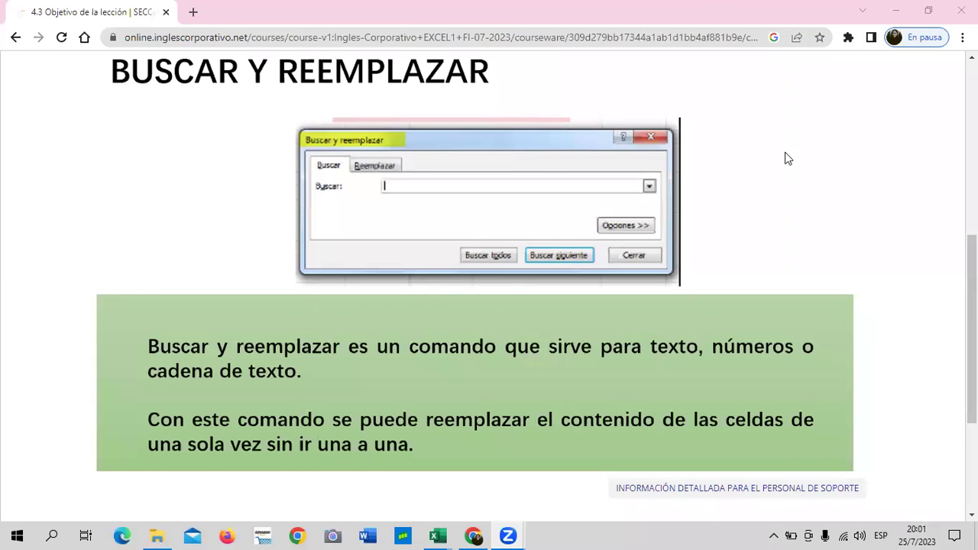
{"action": "scroll", "coordinate": [642, 237], "scroll_direction": "up", "scroll_amount": 3}
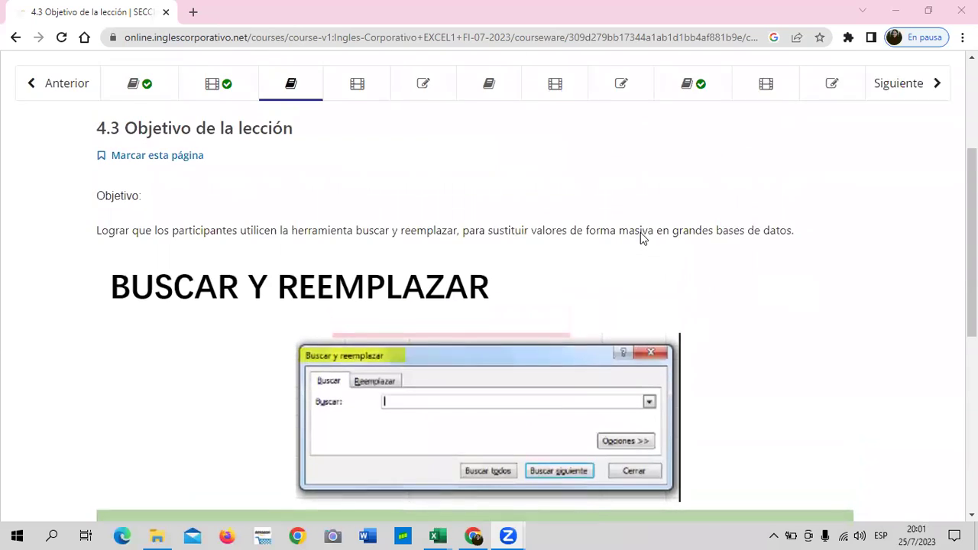
{"action": "scroll", "coordinate": [641, 237], "scroll_direction": "up", "scroll_amount": 1}
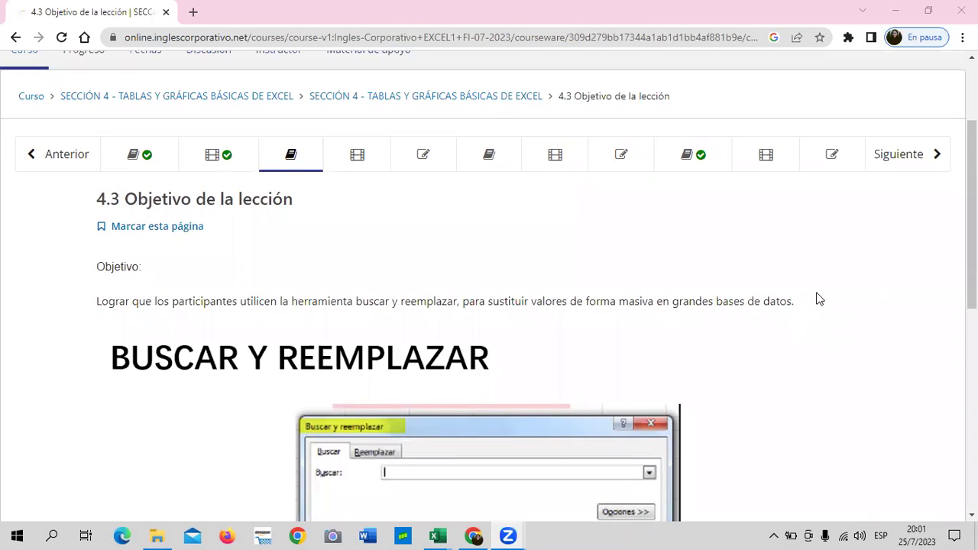
{"action": "scroll", "coordinate": [417, 397], "scroll_direction": "down", "scroll_amount": 2}
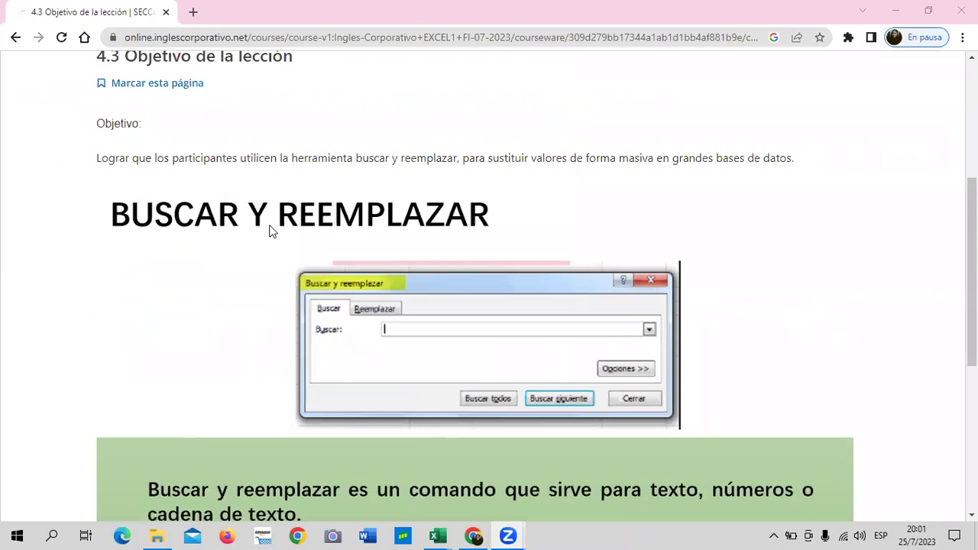
{"action": "scroll", "coordinate": [510, 289], "scroll_direction": "down", "scroll_amount": 2}
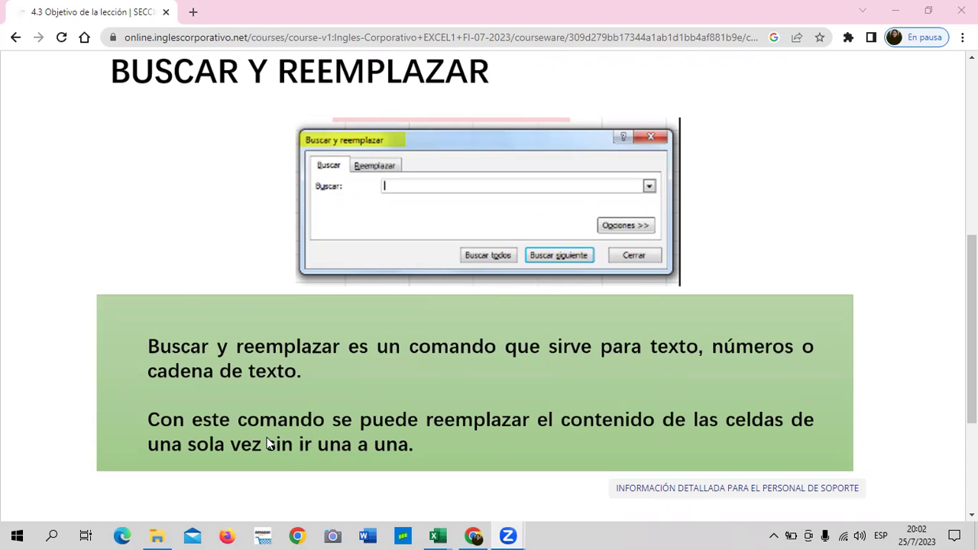
{"action": "scroll", "coordinate": [300, 395], "scroll_direction": "down", "scroll_amount": 2}
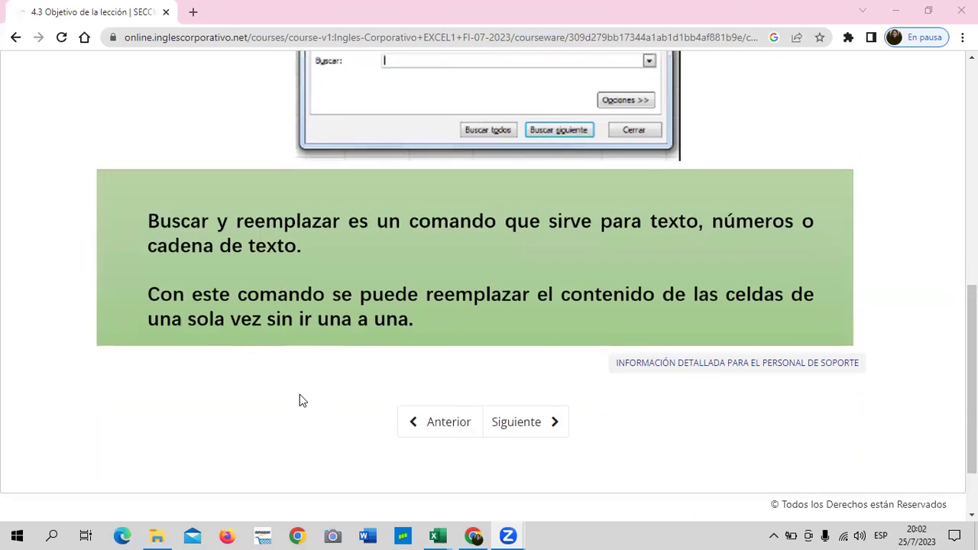
Step: Advance to lesson 4.4 Herramienta buscar y reemplazar and scroll down to its video
{"action": "left_click", "coordinate": [508, 410]}
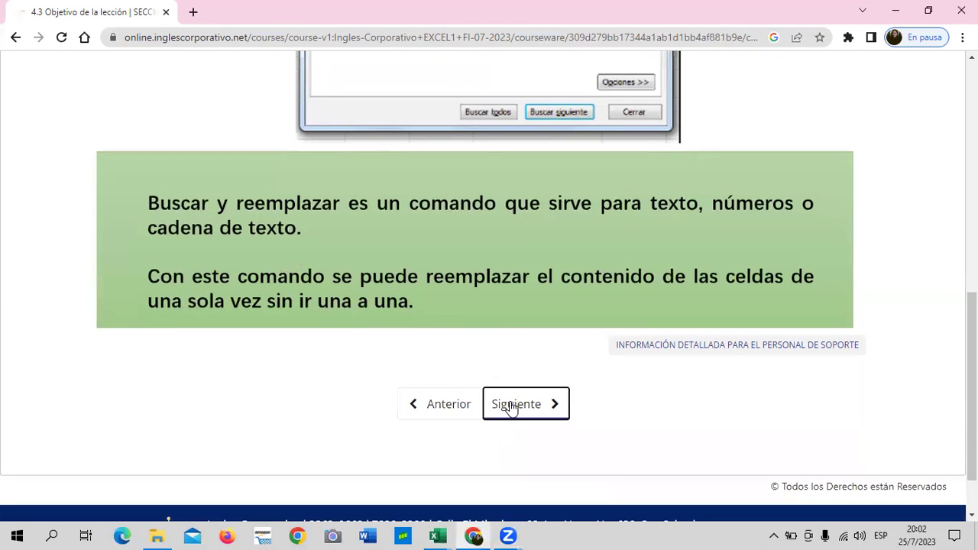
{"action": "scroll", "coordinate": [372, 386], "scroll_direction": "down", "scroll_amount": 4}
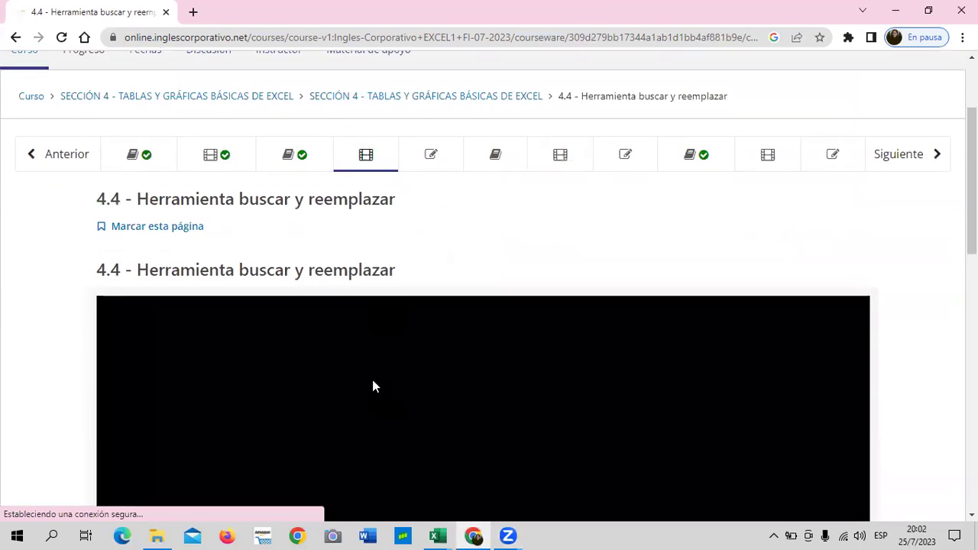
{"action": "scroll", "coordinate": [374, 388], "scroll_direction": "down", "scroll_amount": 1}
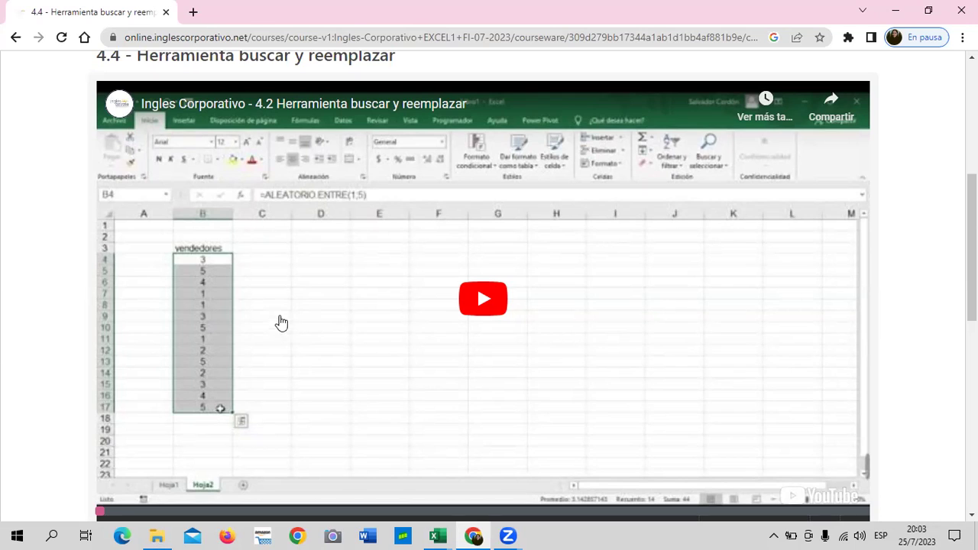
{"action": "scroll", "coordinate": [482, 327], "scroll_direction": "down", "scroll_amount": 2}
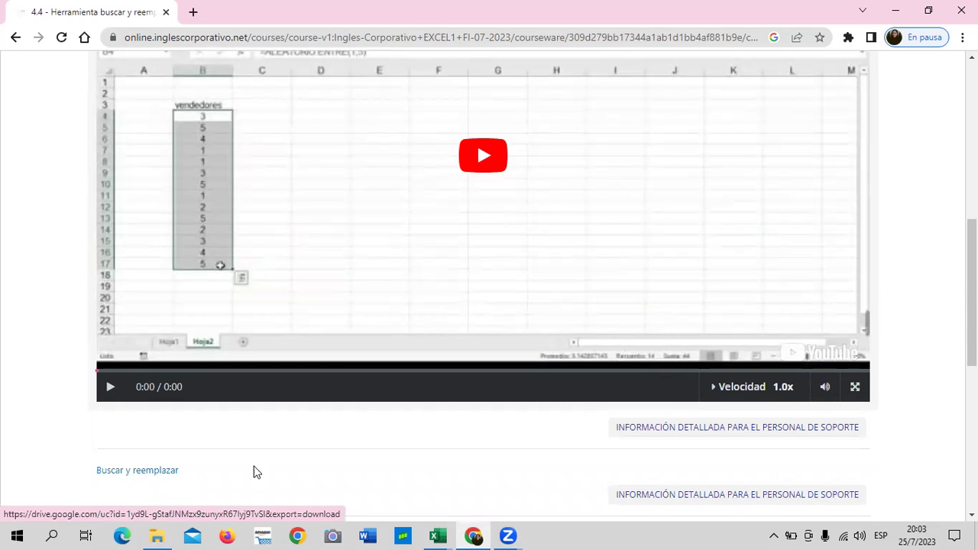
Step: Switch to the 4.2 Buscar y reemplazar workbook and review VENDEDOR 1–15 with their MES 1–MES 3 amounts
{"action": "mouse_move", "coordinate": [440, 534]}
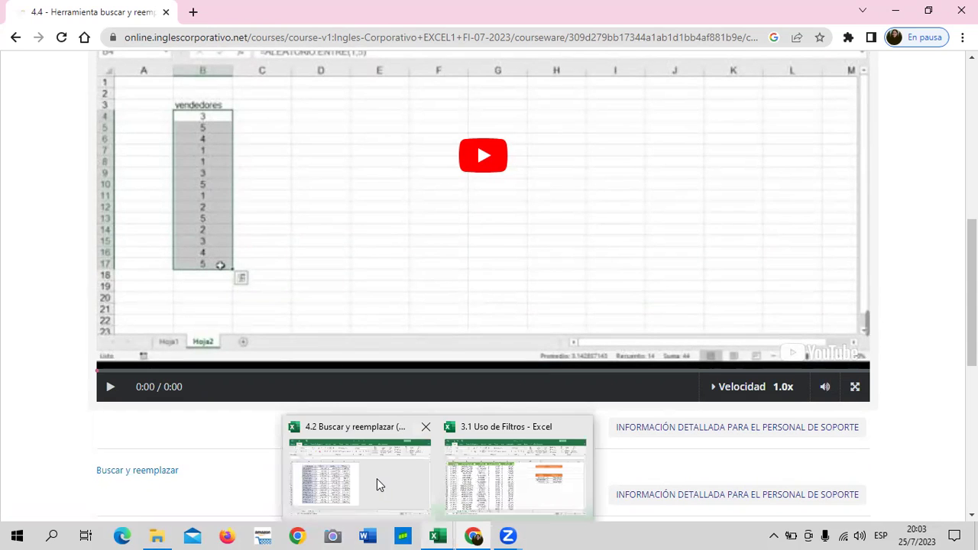
{"action": "left_click", "coordinate": [377, 478]}
{"action": "left_click", "coordinate": [154, 208]}
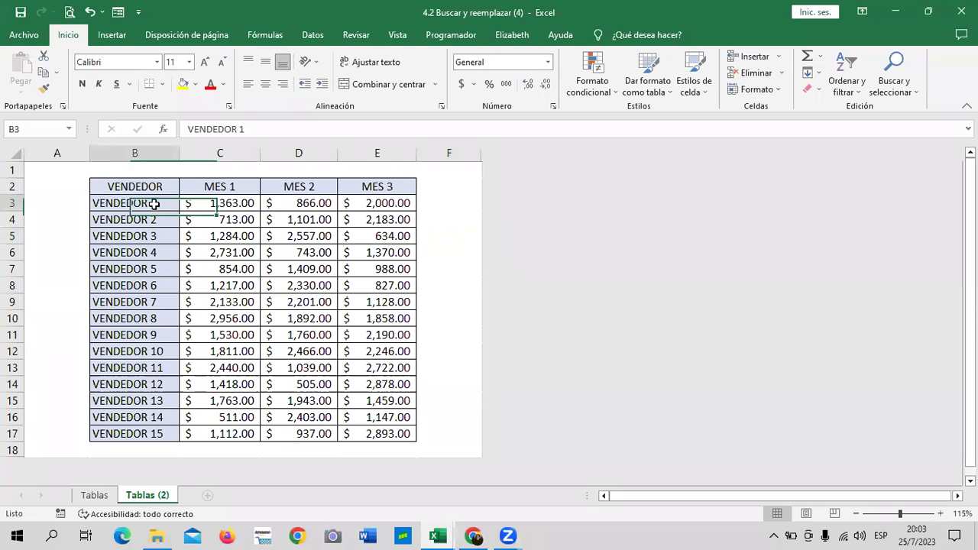
{"action": "left_click", "coordinate": [159, 432]}
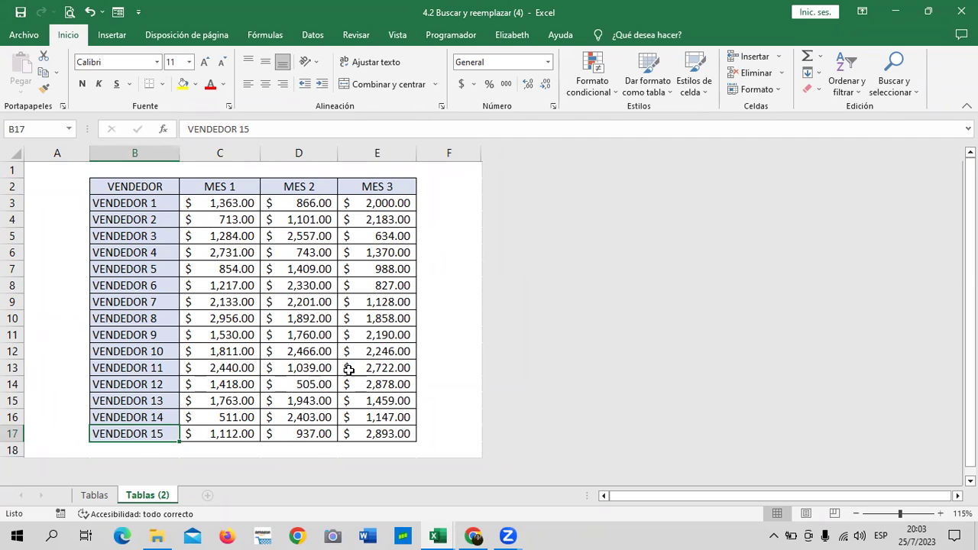
{"action": "left_click", "coordinate": [459, 220]}
{"action": "left_click", "coordinate": [451, 203]}
{"action": "left_click", "coordinate": [370, 207]}
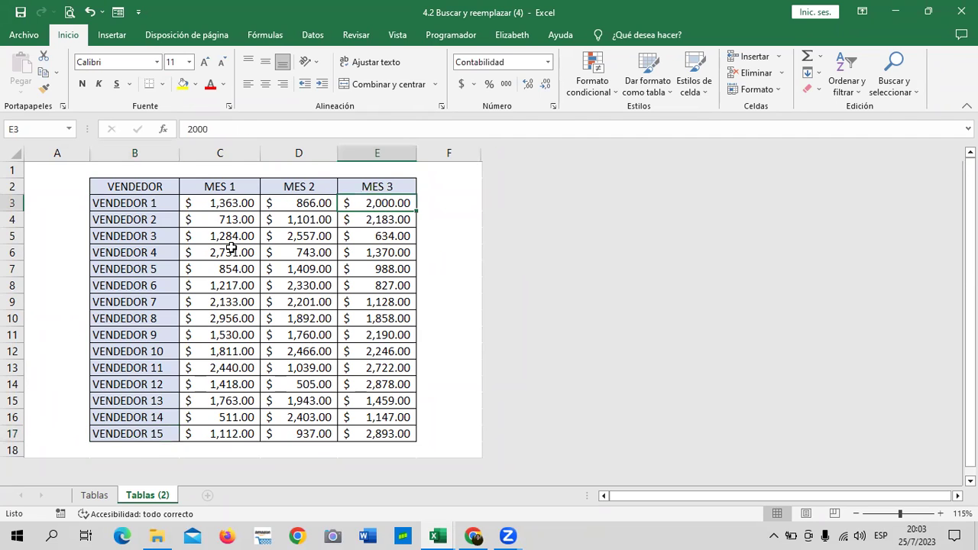
{"action": "left_click", "coordinate": [200, 270]}
Step: Compare the Tablas and Tablas (2) sheets, settling on Tablas with cell F2 selected
{"action": "left_click", "coordinate": [97, 496]}
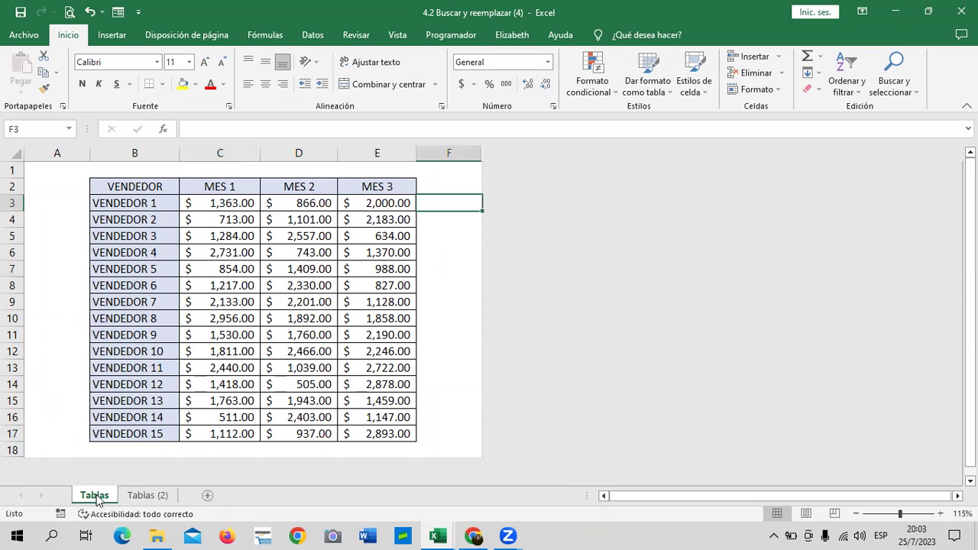
{"action": "left_click", "coordinate": [149, 496]}
{"action": "left_click", "coordinate": [95, 495]}
{"action": "left_click", "coordinate": [461, 181]}
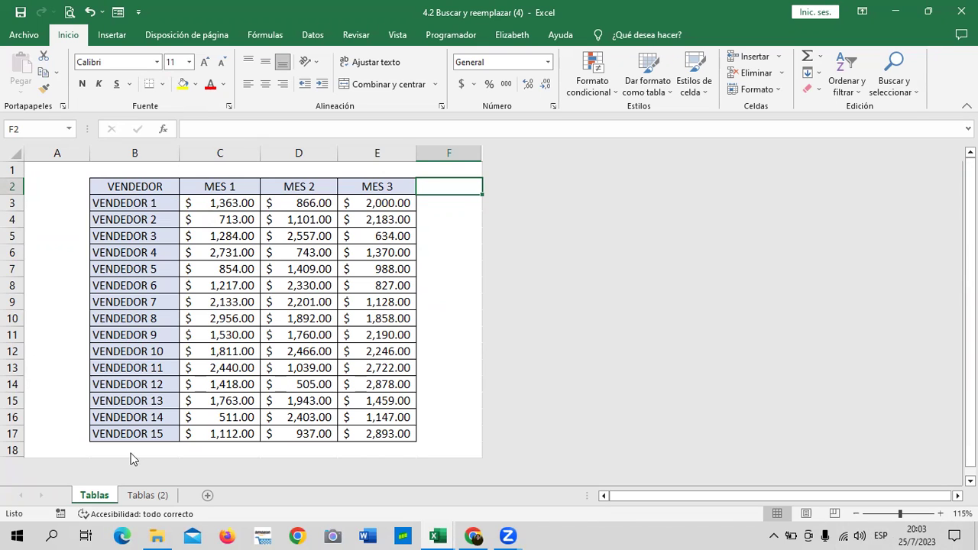
{"action": "mouse_move", "coordinate": [437, 535]}
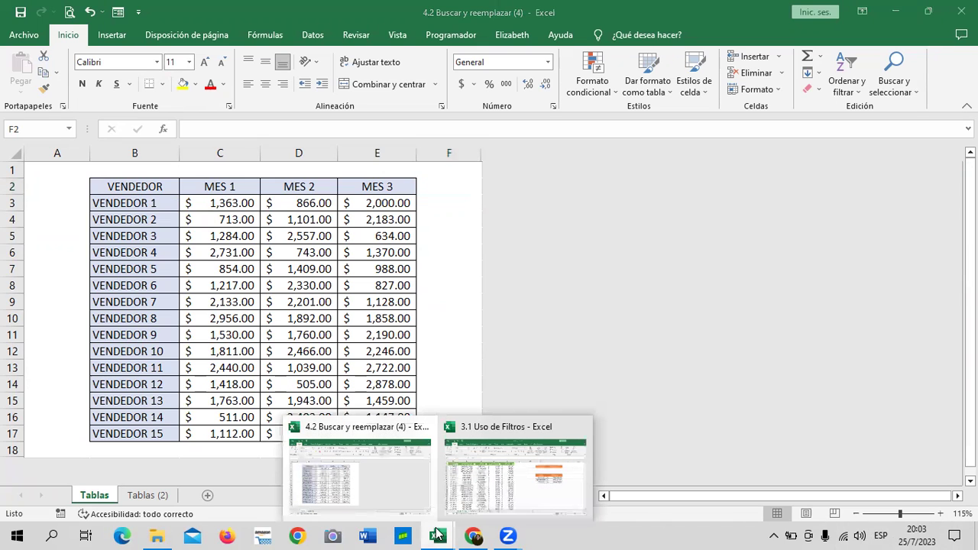
Step: Open the 3.1 Uso de Filtros FILTROS 2 sheet and review its first FECHA and VENDEDOR entries
{"action": "left_click", "coordinate": [547, 501]}
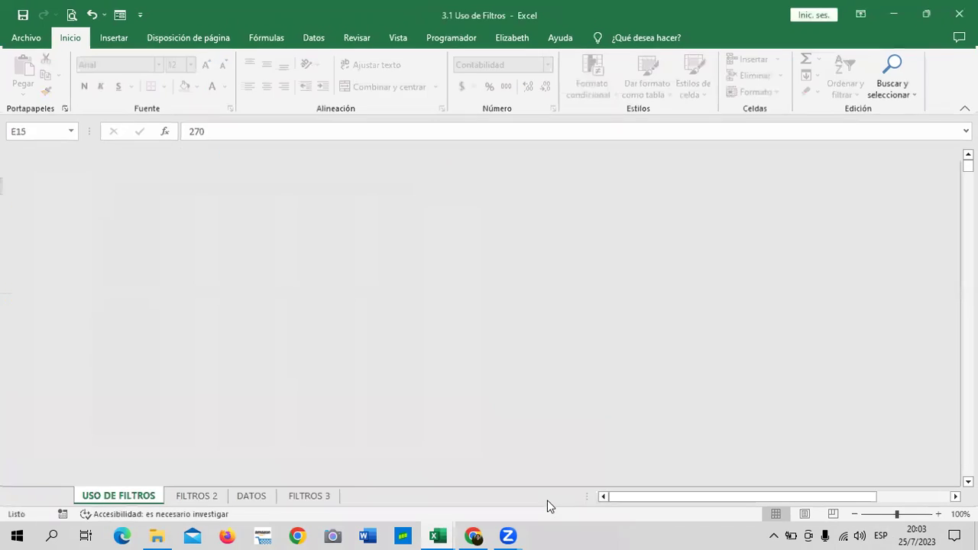
{"action": "left_click", "coordinate": [201, 495]}
{"action": "scroll", "coordinate": [344, 298], "scroll_direction": "up", "scroll_amount": 4}
{"action": "scroll", "coordinate": [326, 307], "scroll_direction": "up", "scroll_amount": 4}
{"action": "scroll", "coordinate": [325, 307], "scroll_direction": "up", "scroll_amount": 16}
{"action": "scroll", "coordinate": [325, 307], "scroll_direction": "up", "scroll_amount": 5}
{"action": "scroll", "coordinate": [326, 307], "scroll_direction": "up", "scroll_amount": 13}
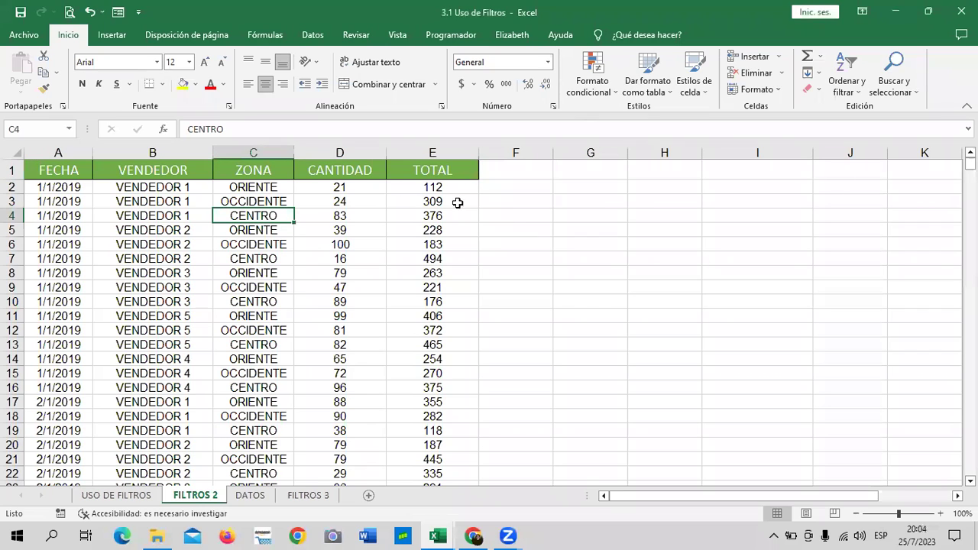
{"action": "left_click", "coordinate": [68, 187]}
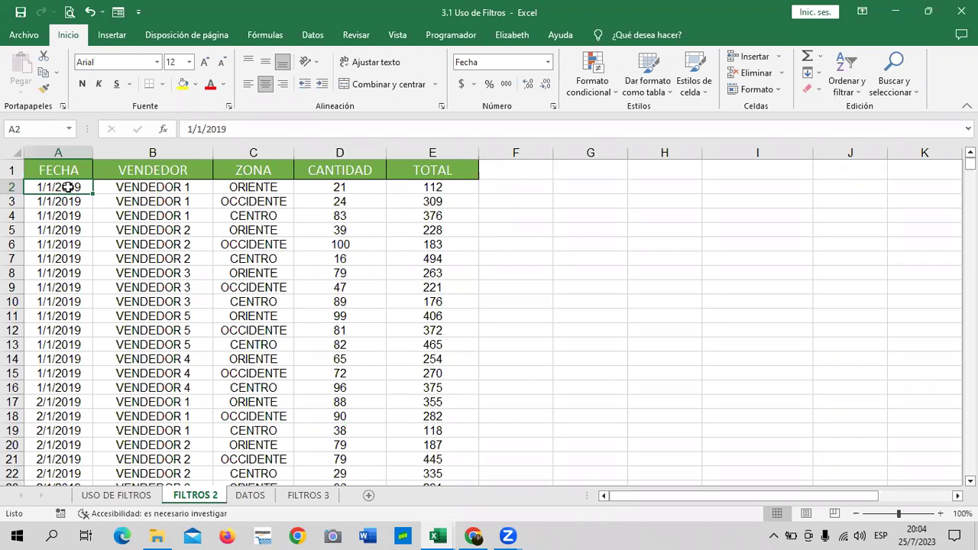
{"action": "left_click", "coordinate": [174, 188]}
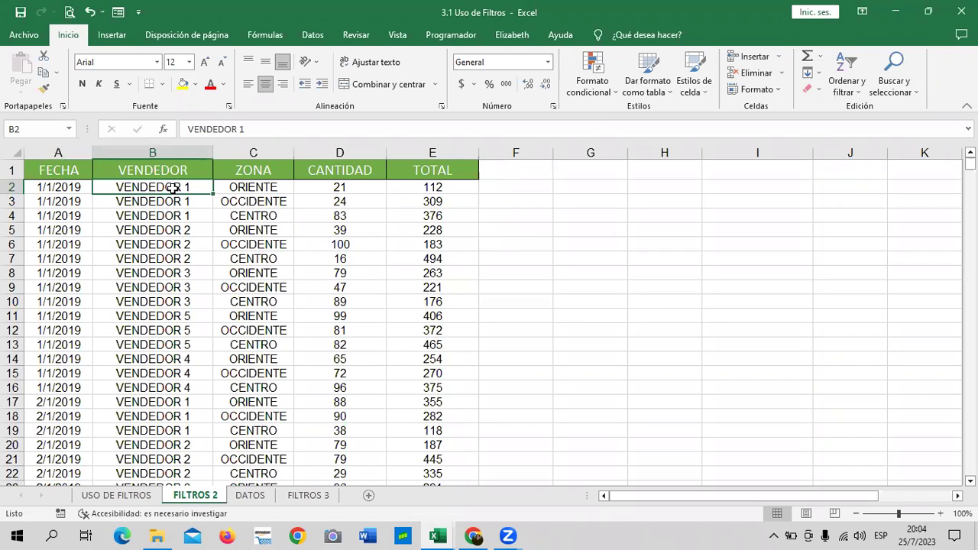
Step: Open the DATOS sheet and zoom in three steps to enlarge it
{"action": "left_click", "coordinate": [250, 495]}
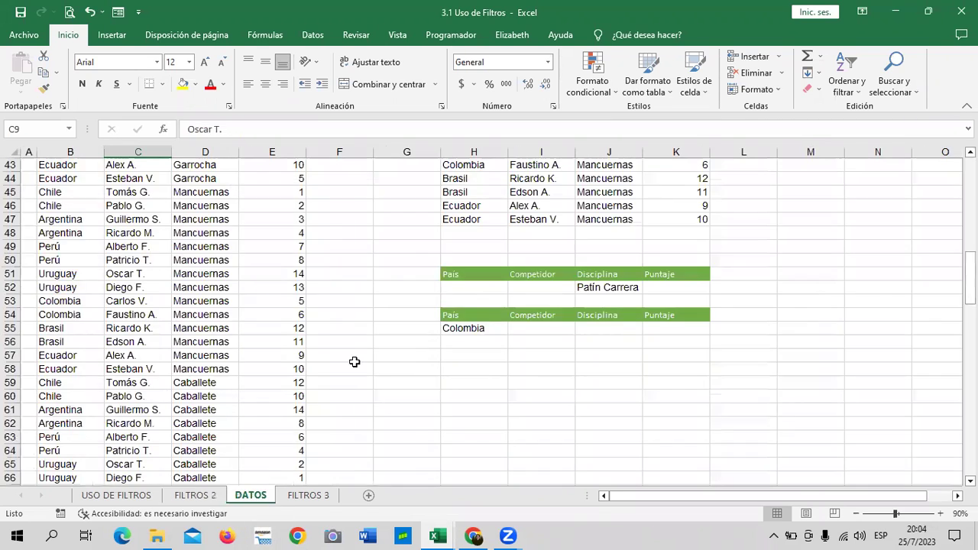
{"action": "scroll", "coordinate": [229, 294], "scroll_direction": "up", "scroll_amount": 7}
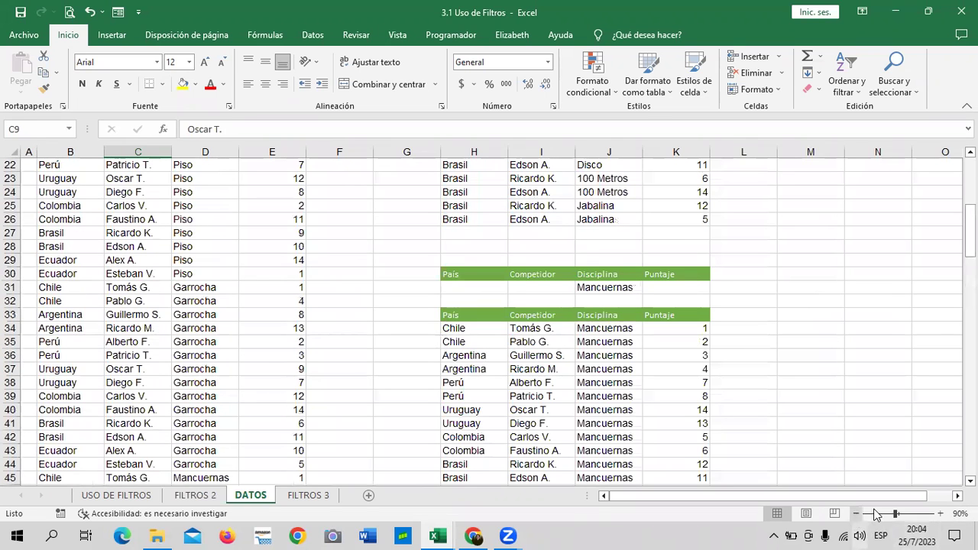
{"action": "left_click", "coordinate": [940, 514]}
{"action": "left_click", "coordinate": [940, 514]}
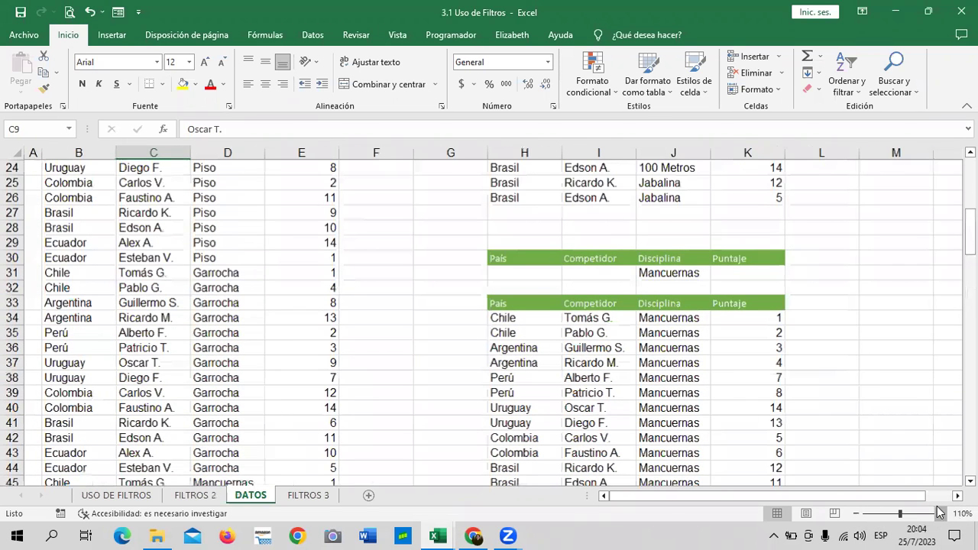
{"action": "left_click", "coordinate": [940, 513]}
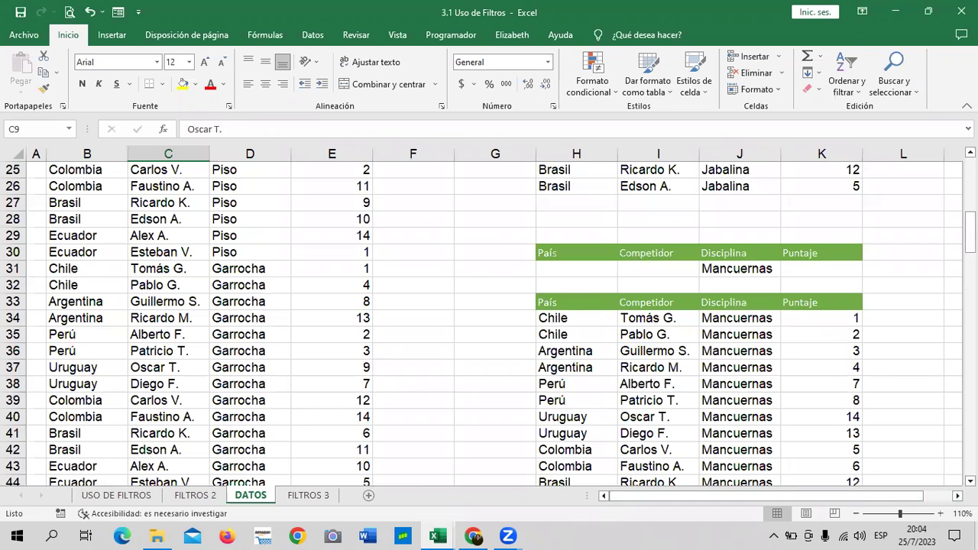
{"action": "scroll", "coordinate": [638, 317], "scroll_direction": "up", "scroll_amount": 6}
{"action": "scroll", "coordinate": [638, 317], "scroll_direction": "up", "scroll_amount": 2}
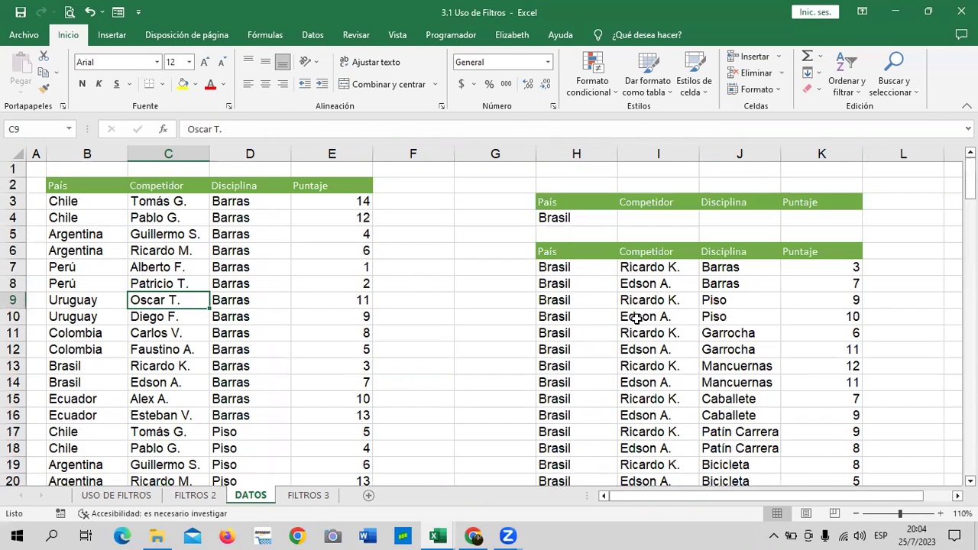
Step: Review the Barras entry in D5 and Competidor cell C6, then switch to USO DE FILTROS
{"action": "left_click", "coordinate": [253, 234]}
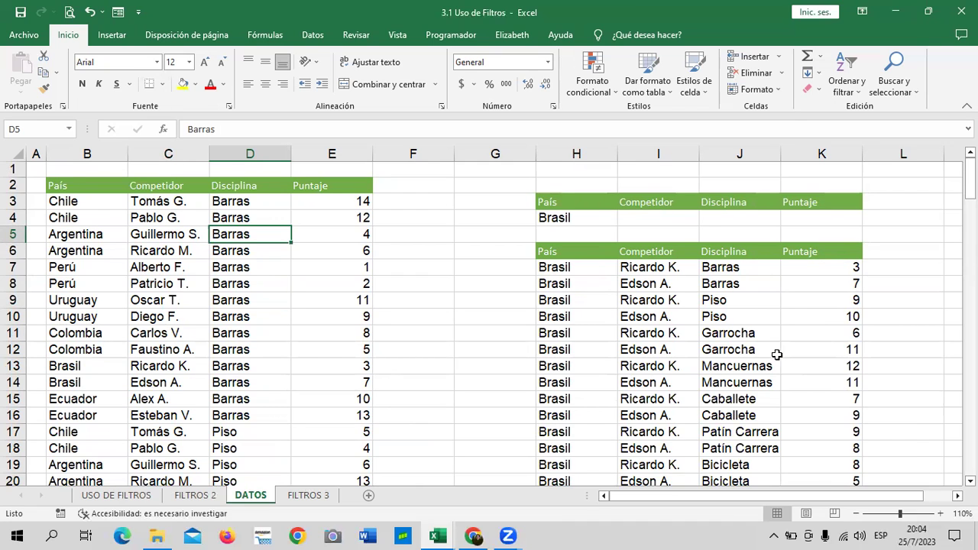
{"action": "scroll", "coordinate": [777, 353], "scroll_direction": "down", "scroll_amount": 4}
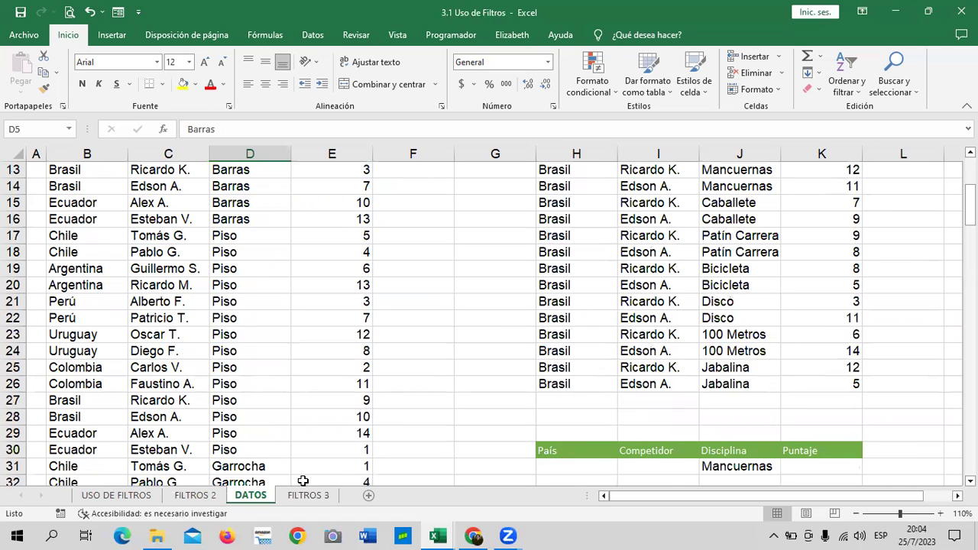
{"action": "scroll", "coordinate": [164, 273], "scroll_direction": "up", "scroll_amount": 4}
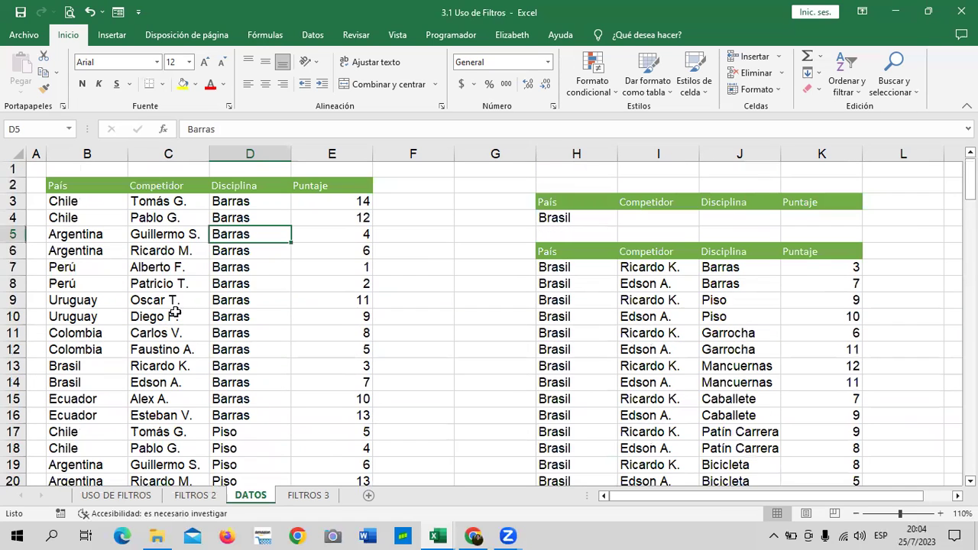
{"action": "left_click", "coordinate": [154, 250]}
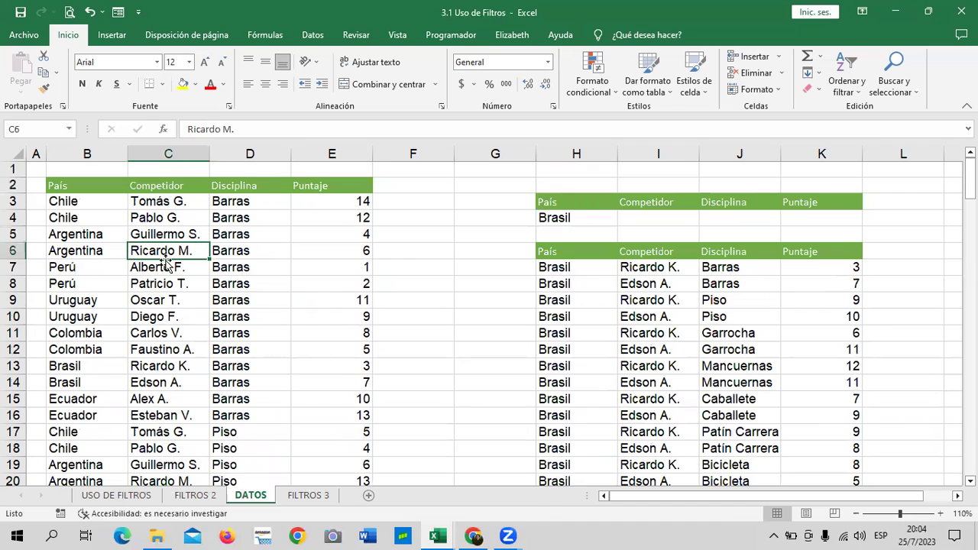
{"action": "left_click", "coordinate": [118, 495]}
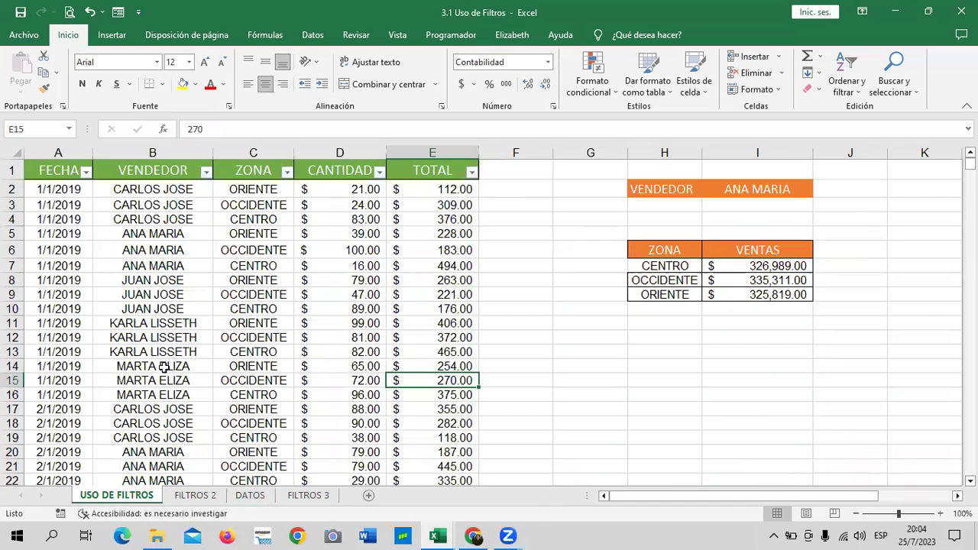
{"action": "left_click", "coordinate": [195, 496]}
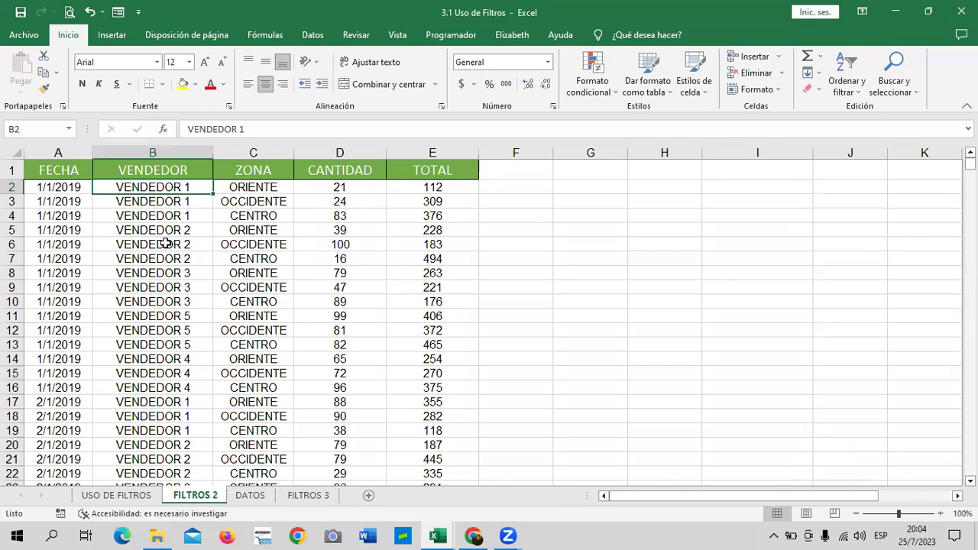
{"action": "key", "text": "ctrl+Down"}
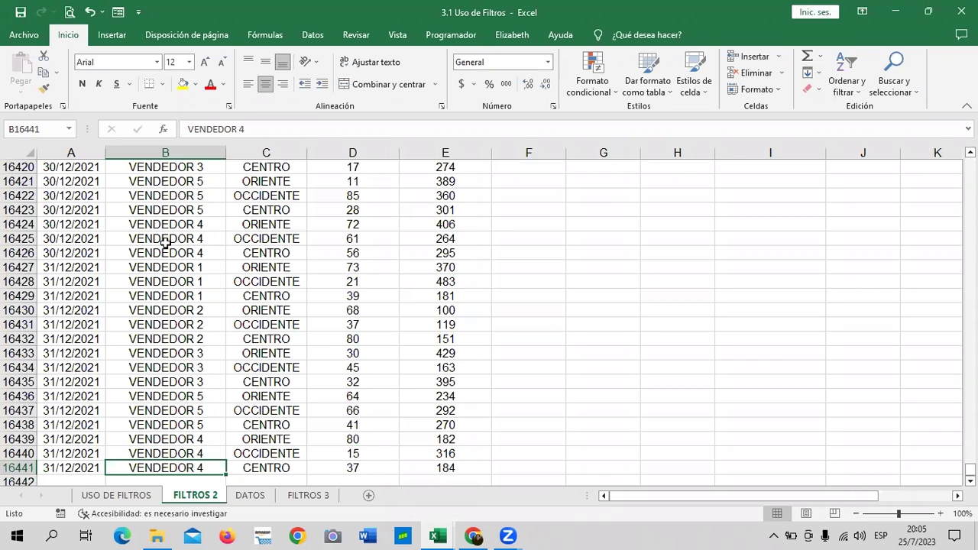
{"action": "key", "text": "ctrl+Up"}
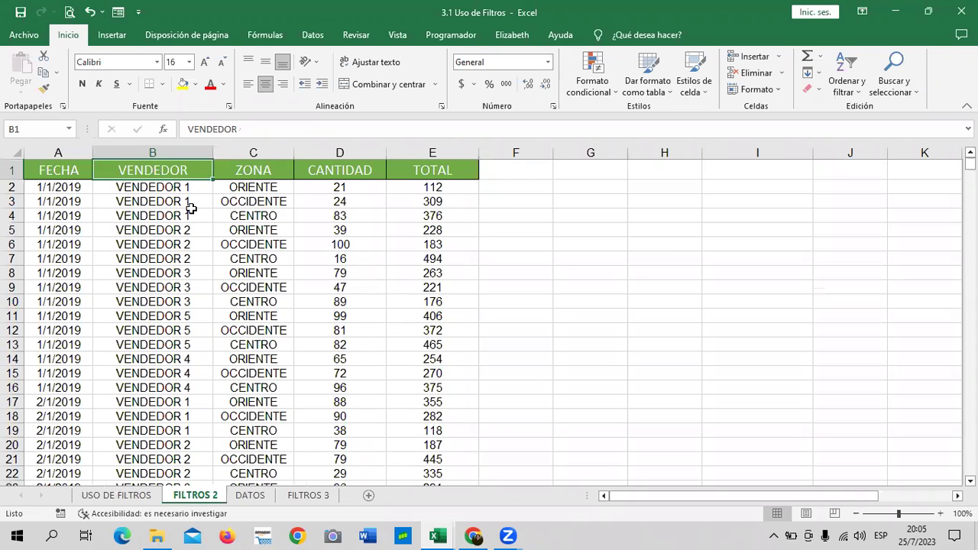
{"action": "left_click", "coordinate": [151, 201]}
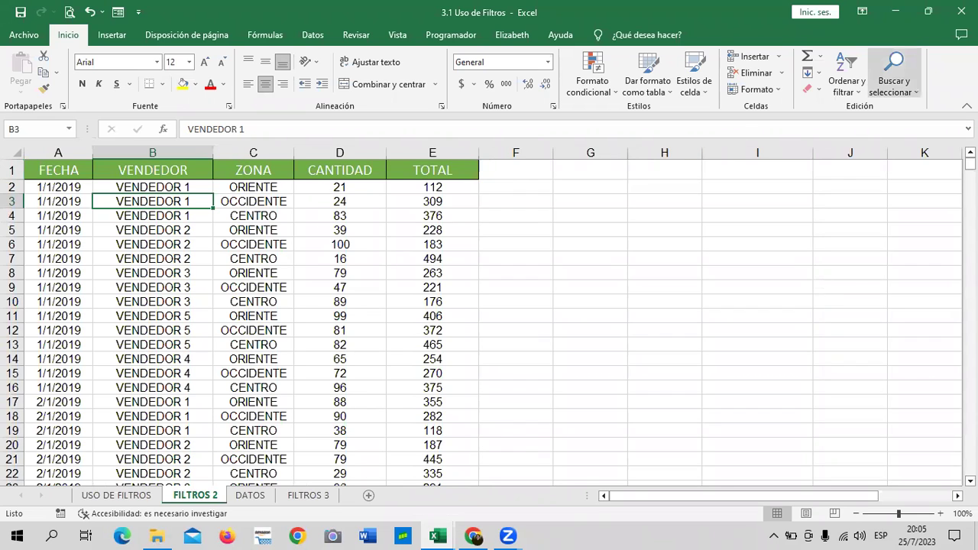
{"action": "left_click", "coordinate": [266, 292]}
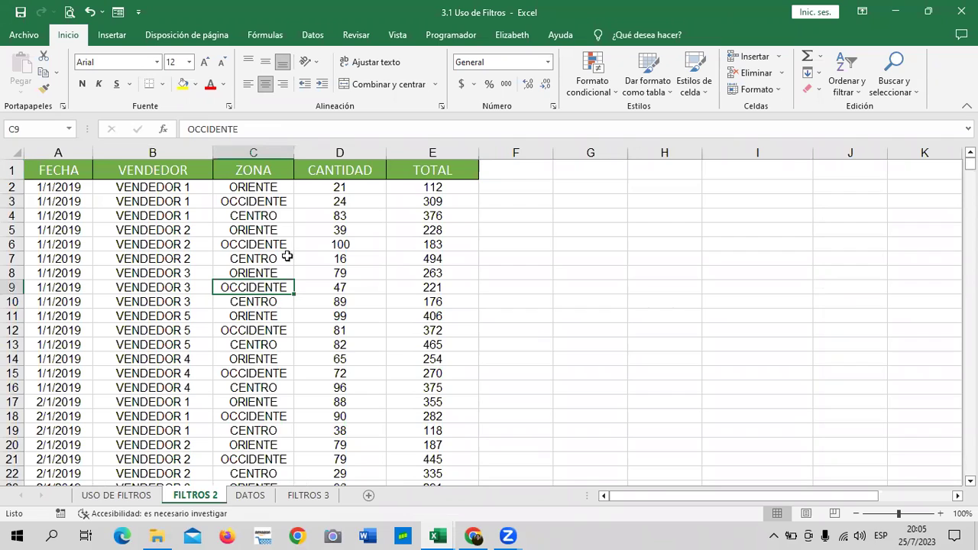
{"action": "left_click", "coordinate": [272, 188]}
{"action": "left_click", "coordinate": [336, 188]}
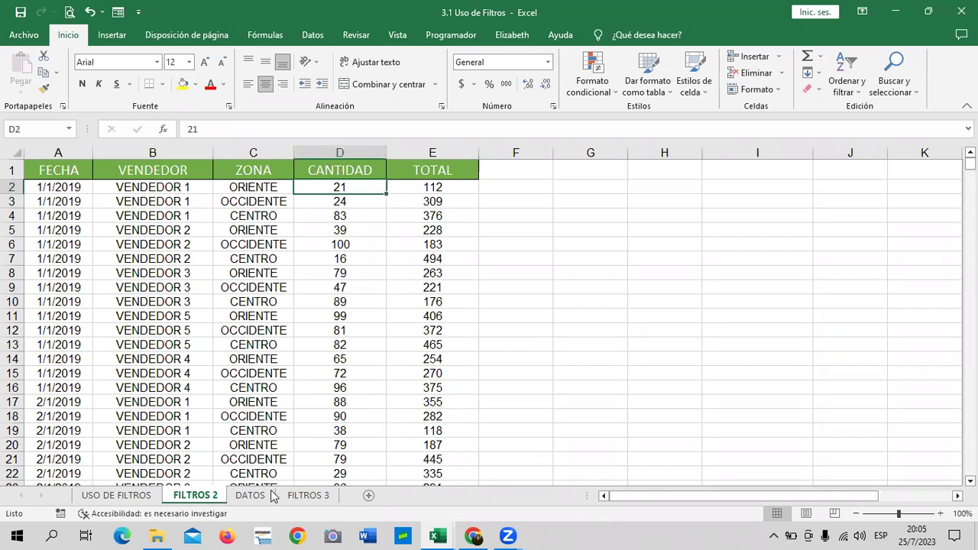
{"action": "left_click", "coordinate": [131, 495]}
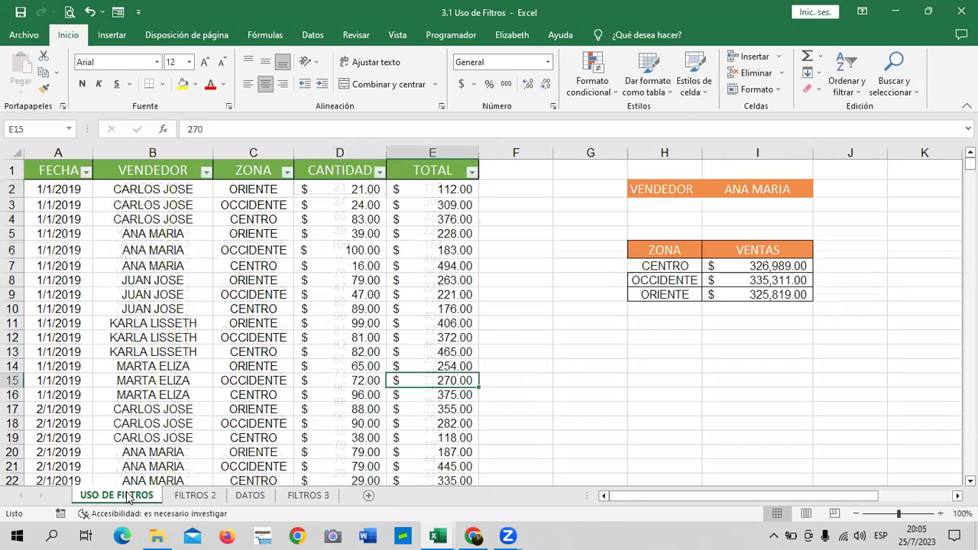
{"action": "left_click", "coordinate": [268, 308]}
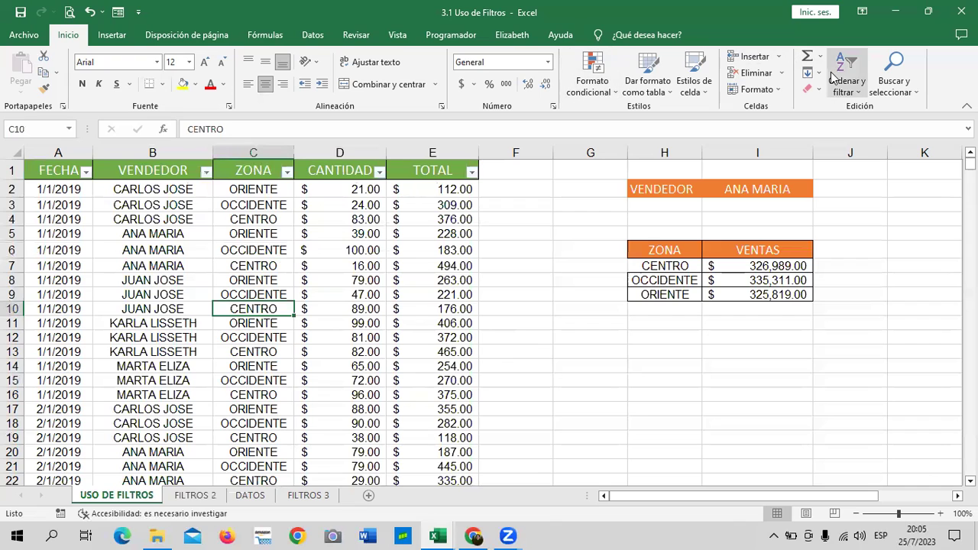
Step: Turn off the AutoFilter on the USO DE FILTROS sales table via Ordenar y filtrar
{"action": "left_click", "coordinate": [848, 72]}
{"action": "left_click", "coordinate": [860, 162]}
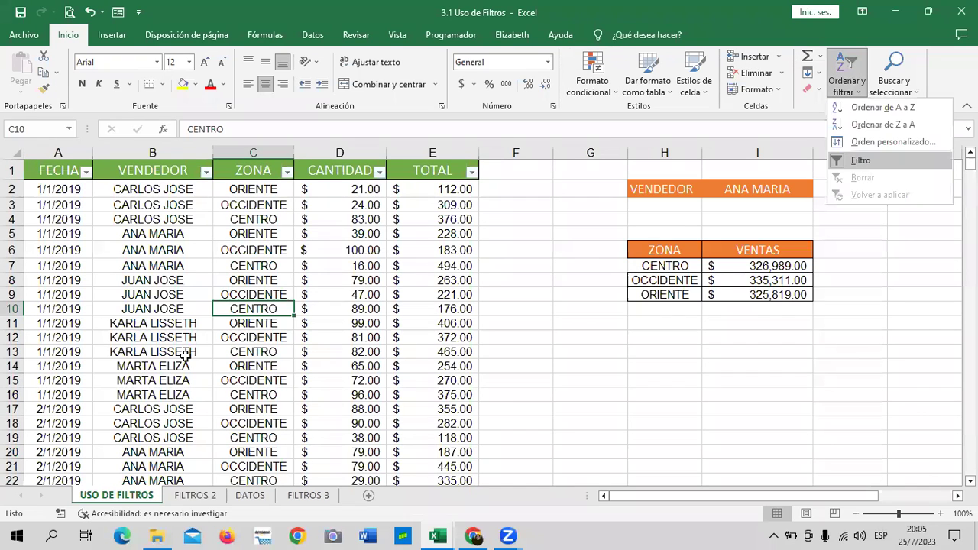
{"action": "left_click", "coordinate": [177, 268]}
{"action": "scroll", "coordinate": [164, 339], "scroll_direction": "down", "scroll_amount": 4}
{"action": "scroll", "coordinate": [164, 339], "scroll_direction": "up", "scroll_amount": 4}
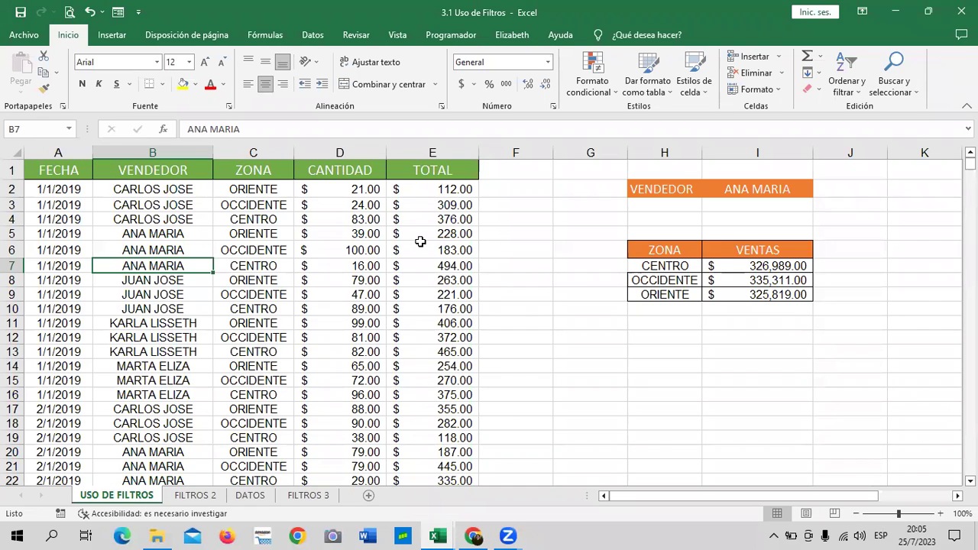
Step: Review the unfiltered ZONA and VENDEDOR columns, selecting cells C3 and B3
{"action": "left_click", "coordinate": [234, 208]}
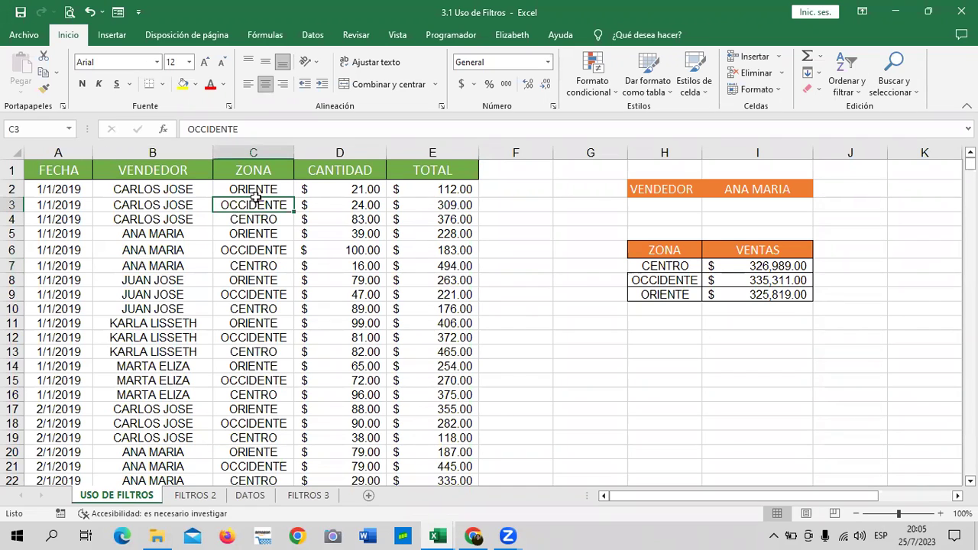
{"action": "left_click", "coordinate": [157, 205]}
{"action": "scroll", "coordinate": [156, 323], "scroll_direction": "down", "scroll_amount": 5}
{"action": "scroll", "coordinate": [159, 317], "scroll_direction": "down", "scroll_amount": 5}
{"action": "scroll", "coordinate": [159, 317], "scroll_direction": "down", "scroll_amount": 5}
{"action": "scroll", "coordinate": [167, 337], "scroll_direction": "up", "scroll_amount": 5}
{"action": "scroll", "coordinate": [167, 337], "scroll_direction": "up", "scroll_amount": 5}
{"action": "scroll", "coordinate": [167, 337], "scroll_direction": "up", "scroll_amount": 5}
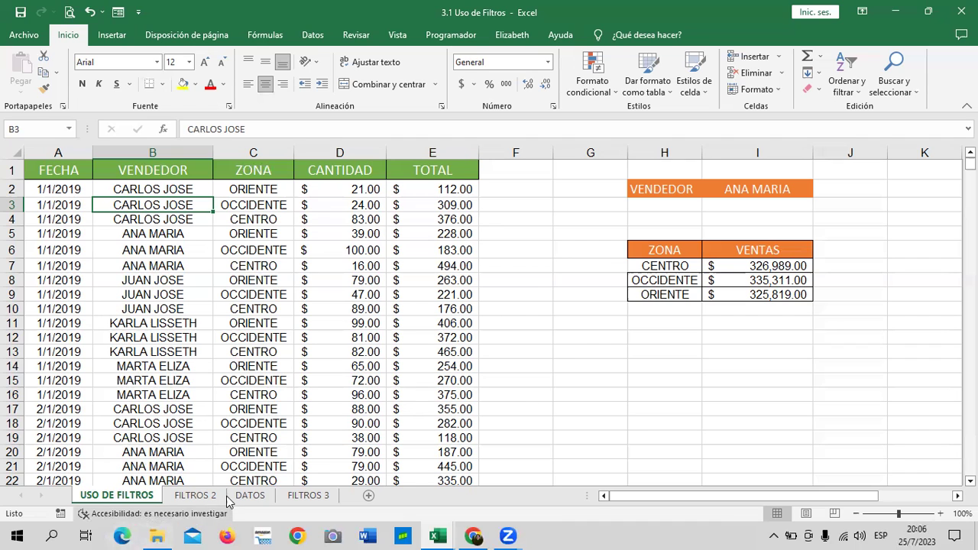
{"action": "left_click", "coordinate": [195, 495]}
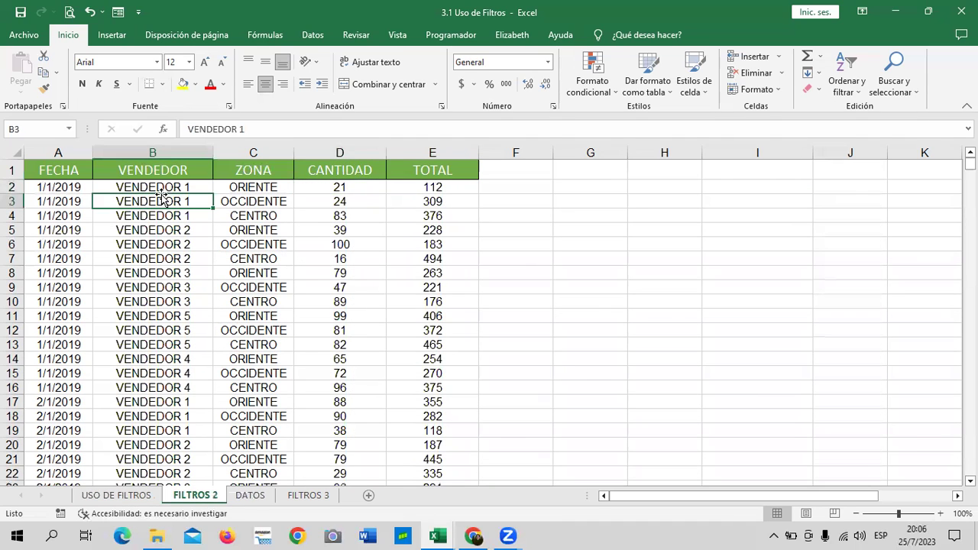
{"action": "left_click", "coordinate": [158, 186]}
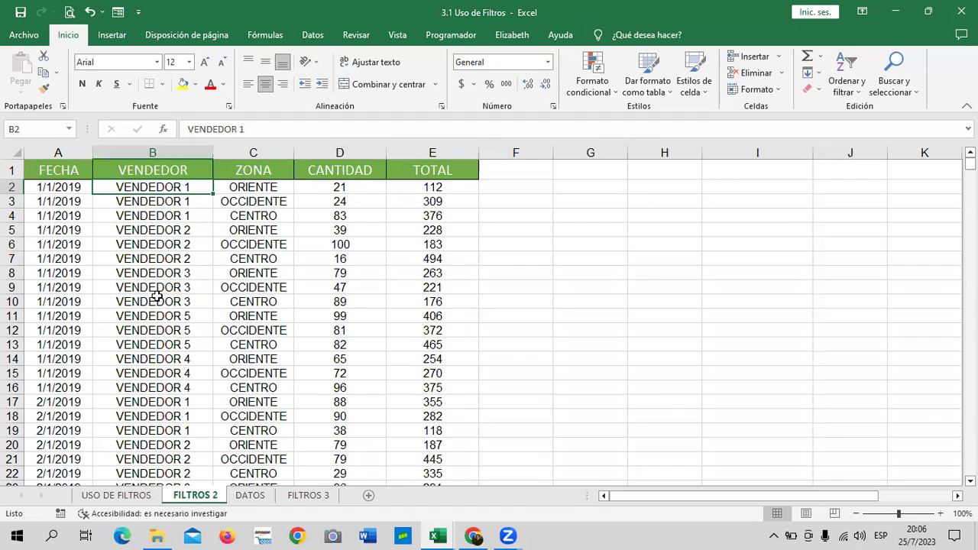
{"action": "scroll", "coordinate": [153, 294], "scroll_direction": "down", "scroll_amount": 3}
{"action": "scroll", "coordinate": [166, 296], "scroll_direction": "down", "scroll_amount": 3}
{"action": "scroll", "coordinate": [184, 305], "scroll_direction": "down", "scroll_amount": 3}
{"action": "scroll", "coordinate": [187, 306], "scroll_direction": "up", "scroll_amount": 1}
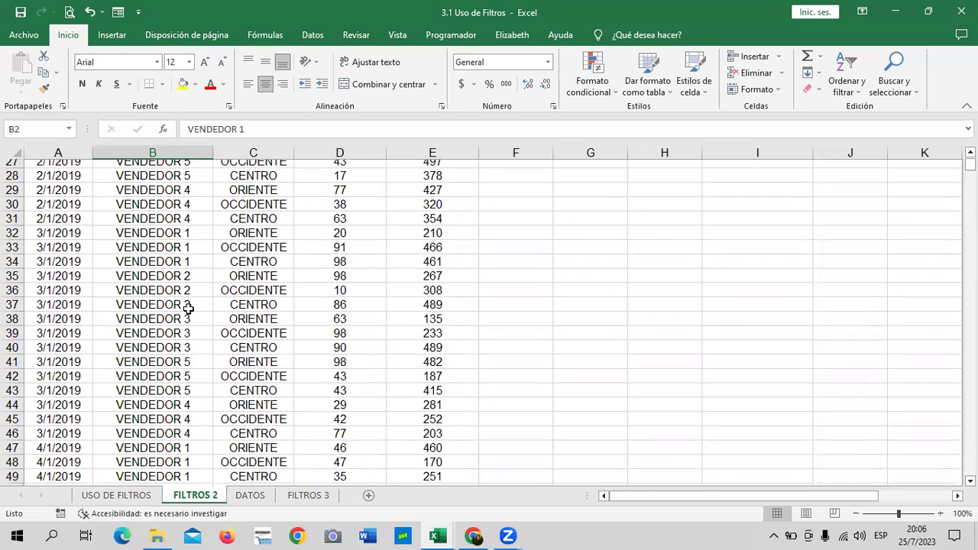
{"action": "scroll", "coordinate": [194, 309], "scroll_direction": "up", "scroll_amount": 8}
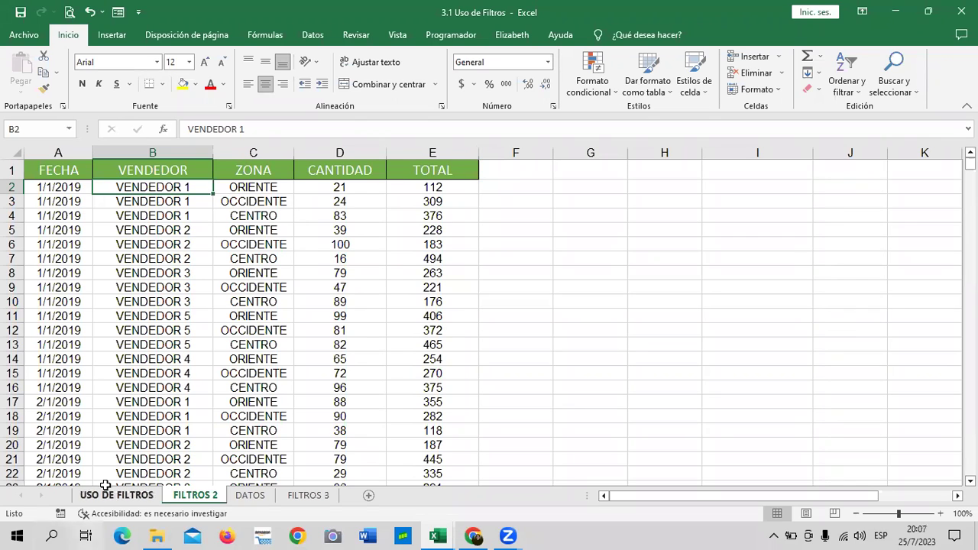
{"action": "left_click", "coordinate": [145, 301]}
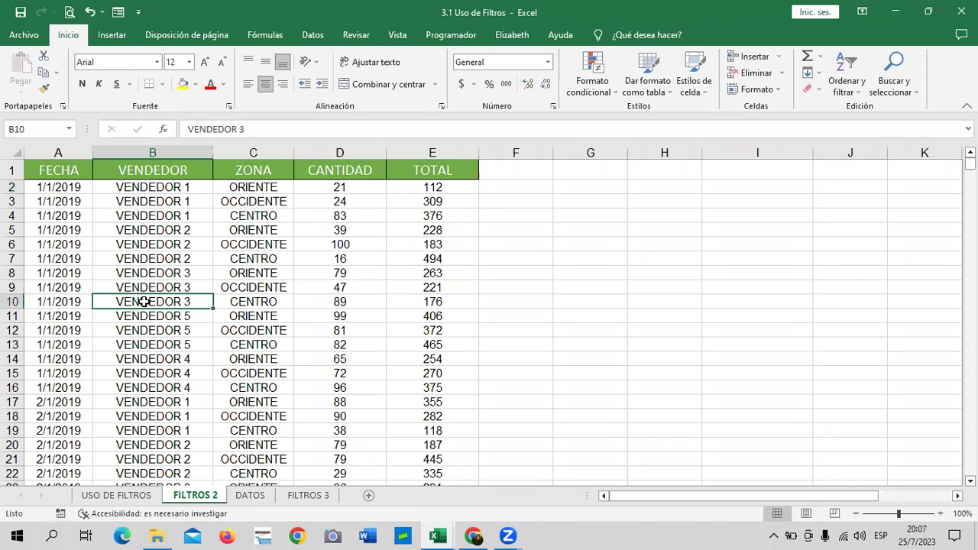
{"action": "key", "text": "ctrl+Down"}
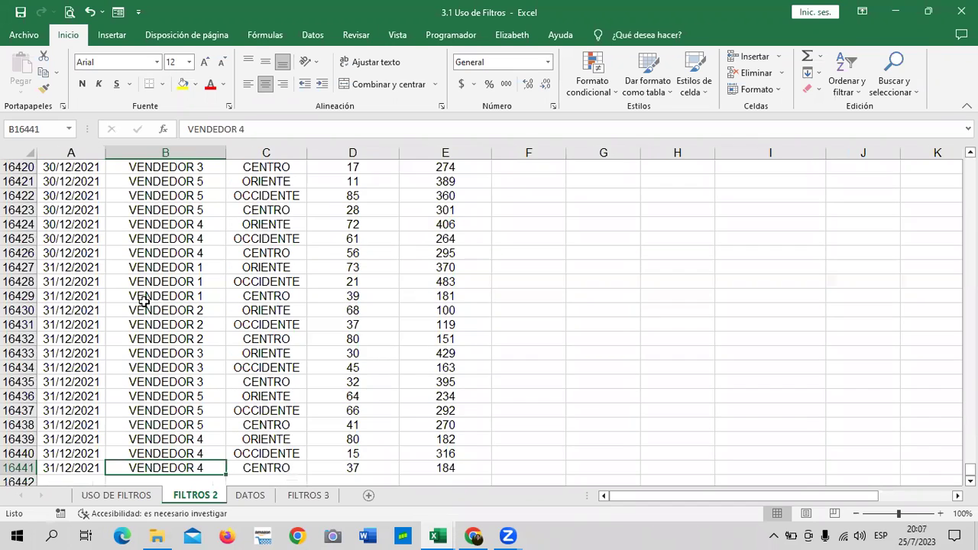
{"action": "key", "text": "ctrl+Up"}
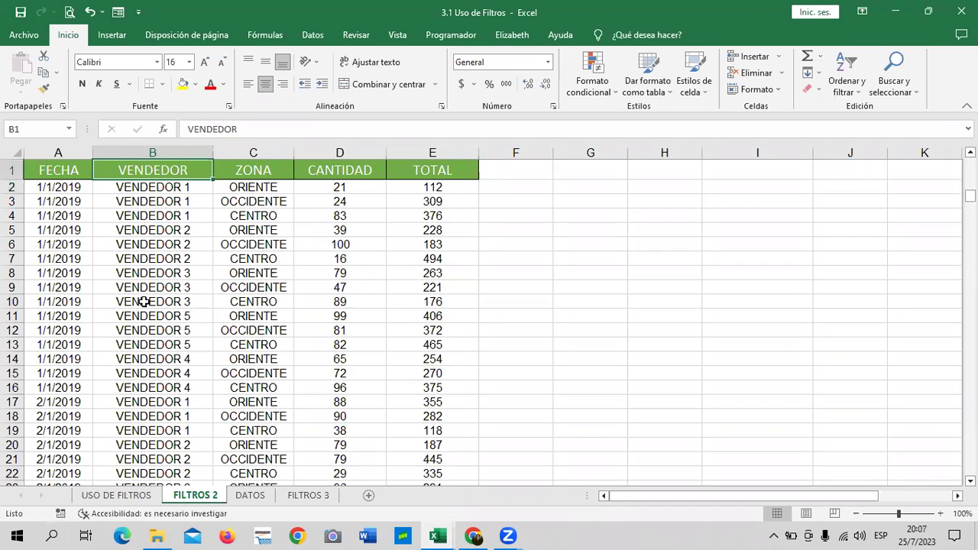
{"action": "left_click", "coordinate": [252, 212]}
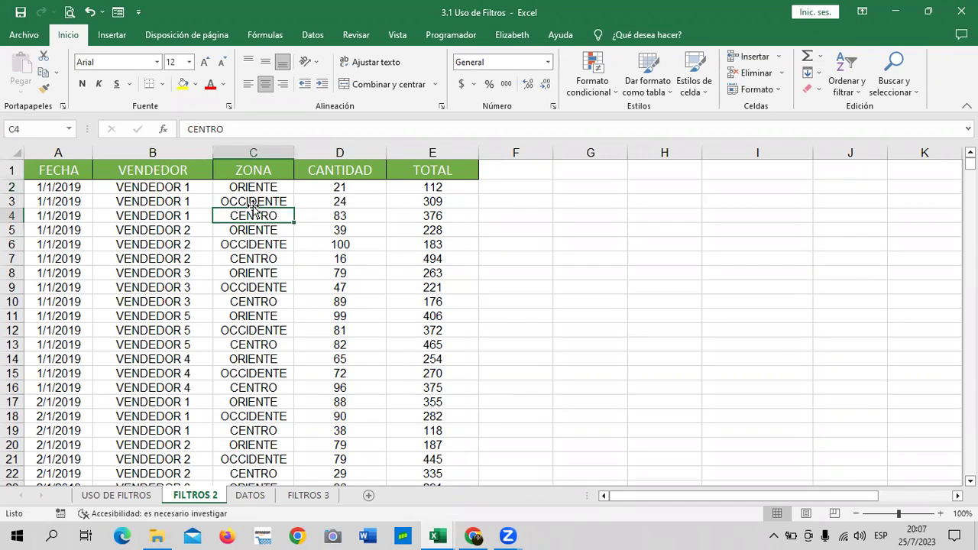
{"action": "left_click", "coordinate": [131, 497]}
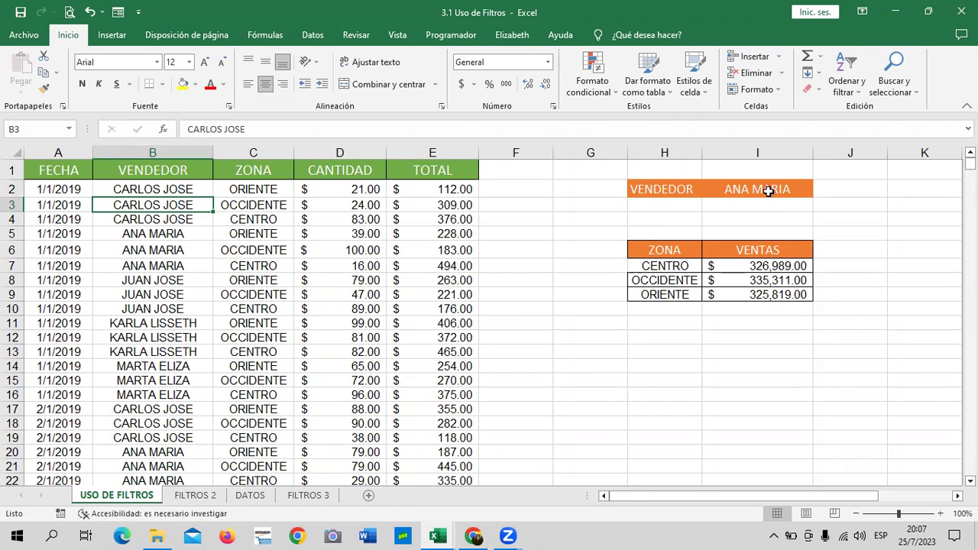
Step: Select cell I2 to check the chosen vendor in its validation dropdown
{"action": "left_click", "coordinate": [772, 188]}
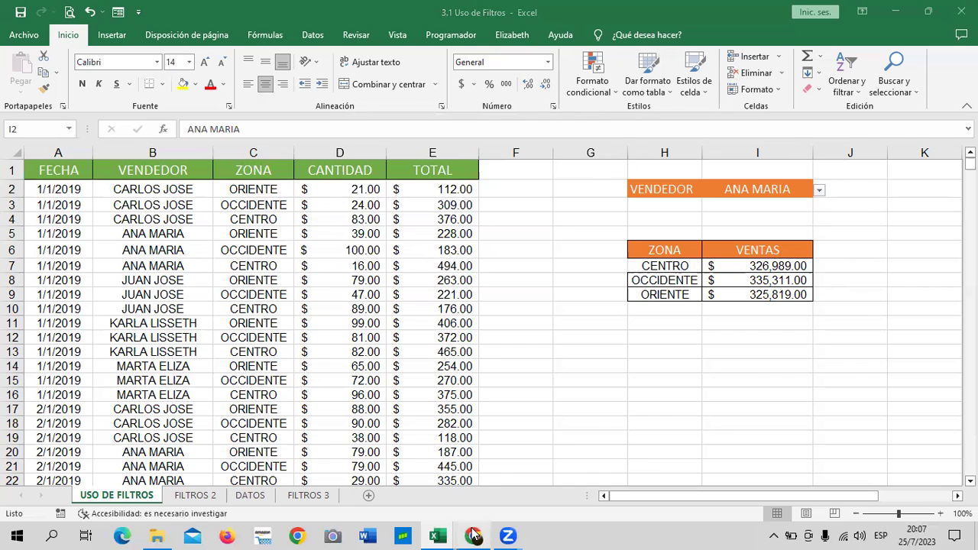
Step: Bring the course lesson page forward, scroll up, then return to the 3.1 Uso de Filtros workbook
{"action": "mouse_move", "coordinate": [474, 535]}
{"action": "left_click", "coordinate": [475, 490]}
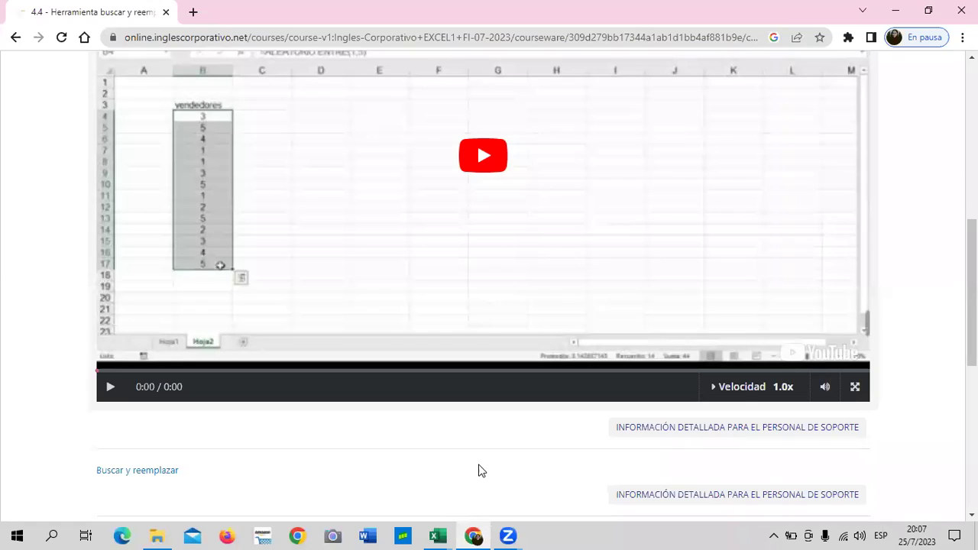
{"action": "scroll", "coordinate": [528, 378], "scroll_direction": "up", "scroll_amount": 4}
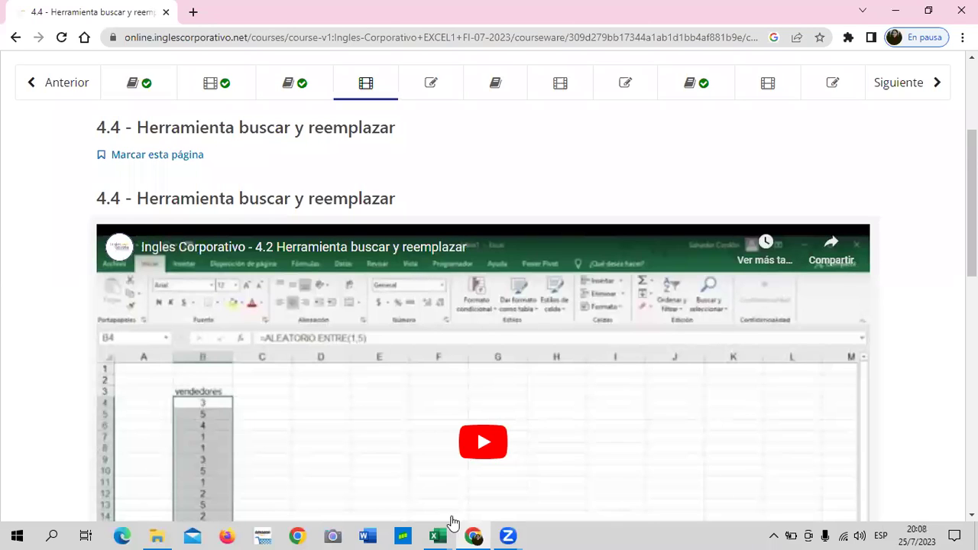
{"action": "mouse_move", "coordinate": [445, 534]}
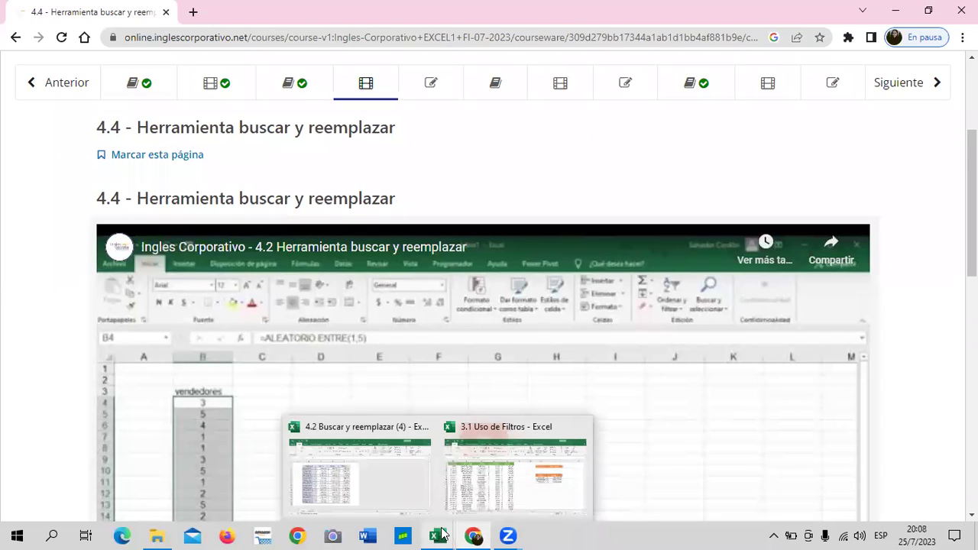
{"action": "left_click", "coordinate": [535, 493]}
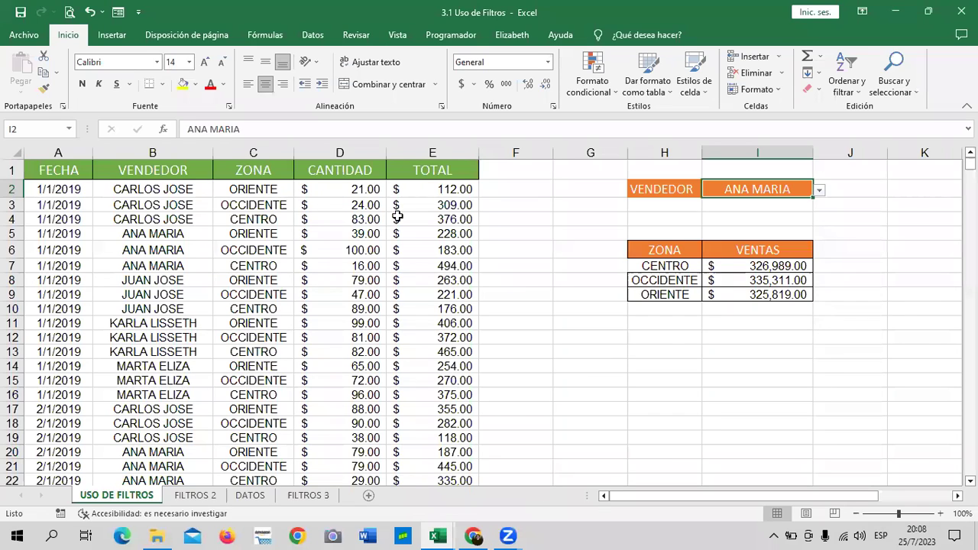
{"action": "left_click", "coordinate": [165, 193]}
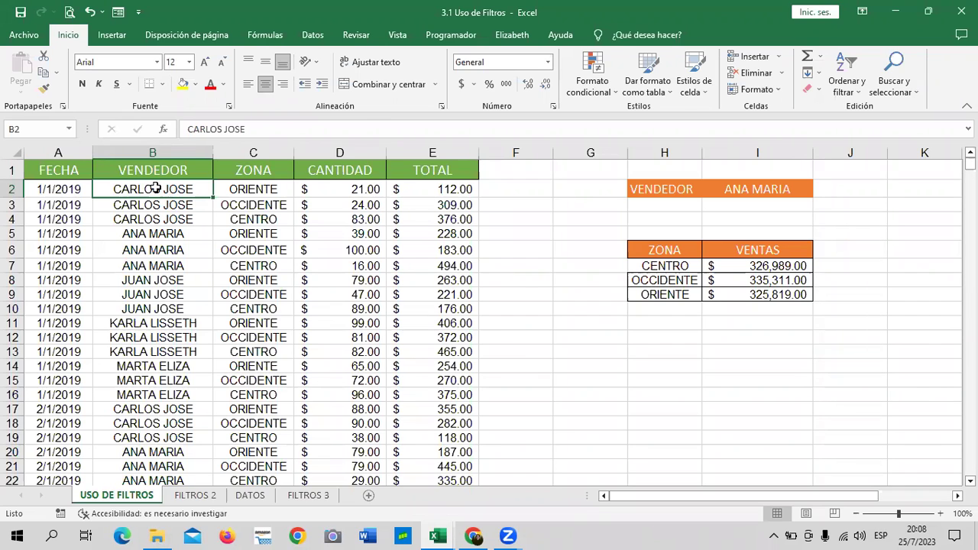
{"action": "left_click", "coordinate": [749, 187]}
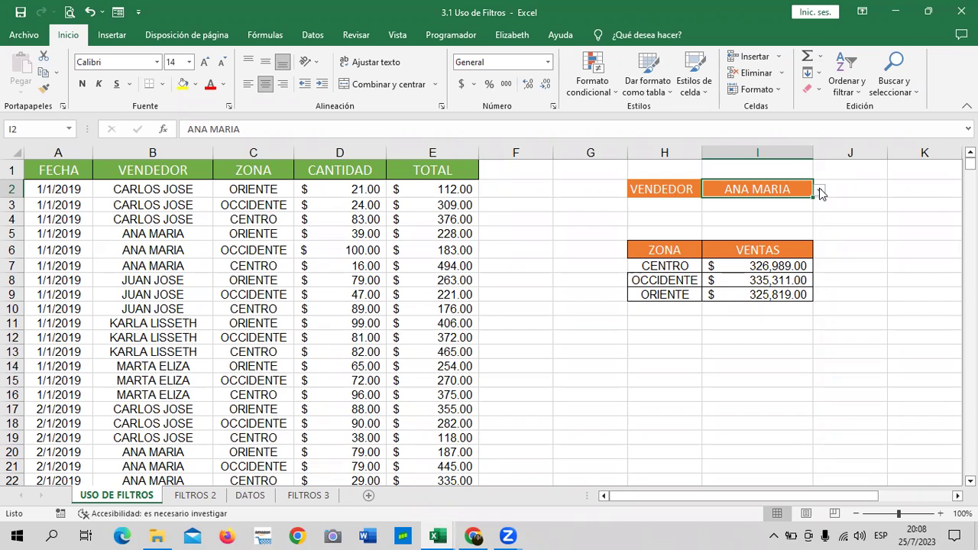
{"action": "left_click", "coordinate": [735, 205]}
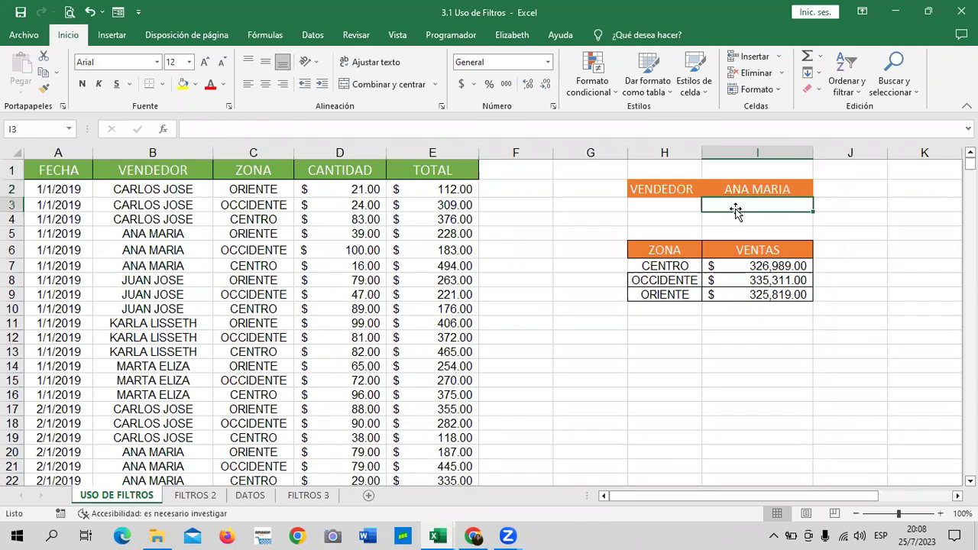
{"action": "left_click", "coordinate": [751, 185]}
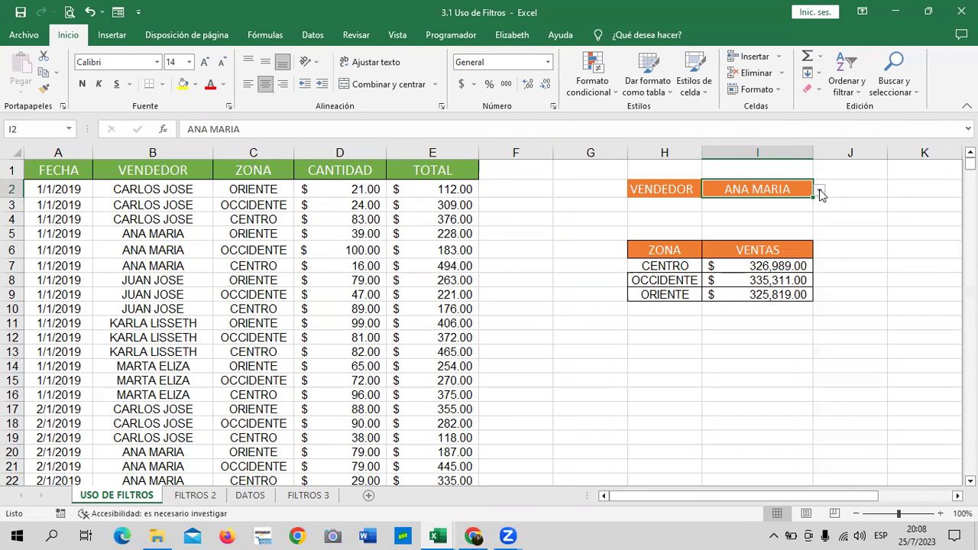
{"action": "left_click", "coordinate": [752, 252]}
{"action": "left_click", "coordinate": [762, 192]}
{"action": "double_click", "coordinate": [794, 189]}
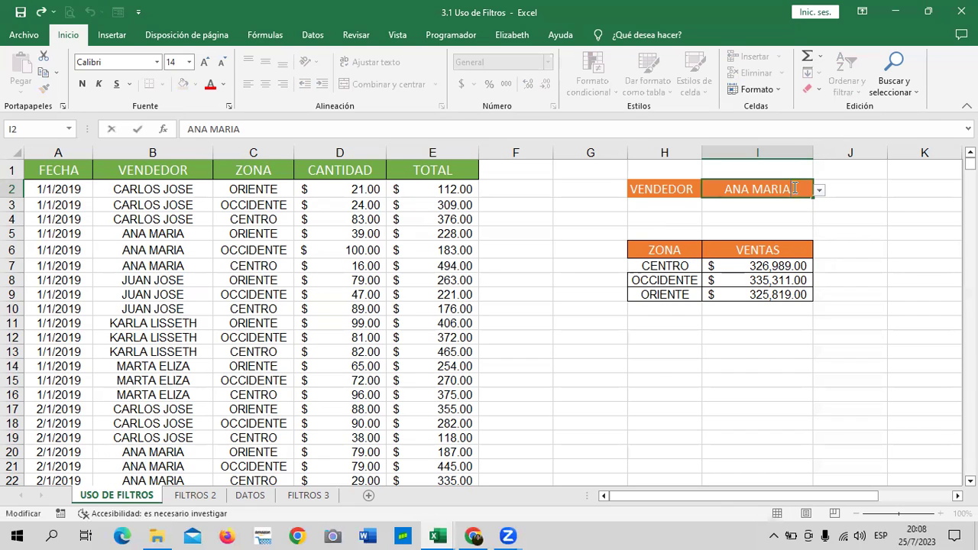
{"action": "key", "text": "BackSpace"}
{"action": "key", "text": "BackSpace"}
{"action": "key", "text": "BackSpace"}
{"action": "key", "text": "BackSpace"}
{"action": "key", "text": "BackSpace"}
{"action": "key", "text": "BackSpace"}
{"action": "key", "text": "BackSpace"}
{"action": "key", "text": "BackSpace"}
{"action": "key", "text": "BackSpace"}
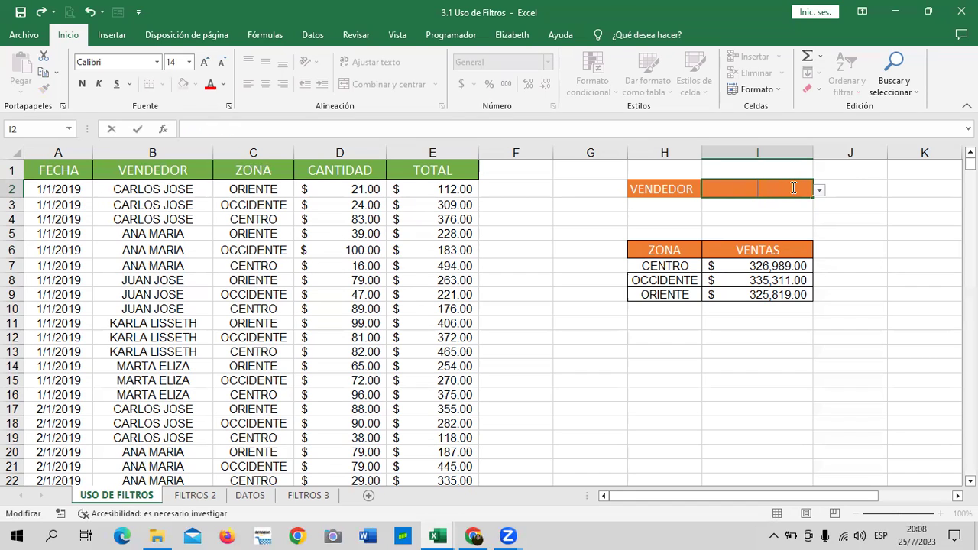
{"action": "type", "text": "CARLOS JOSE"}
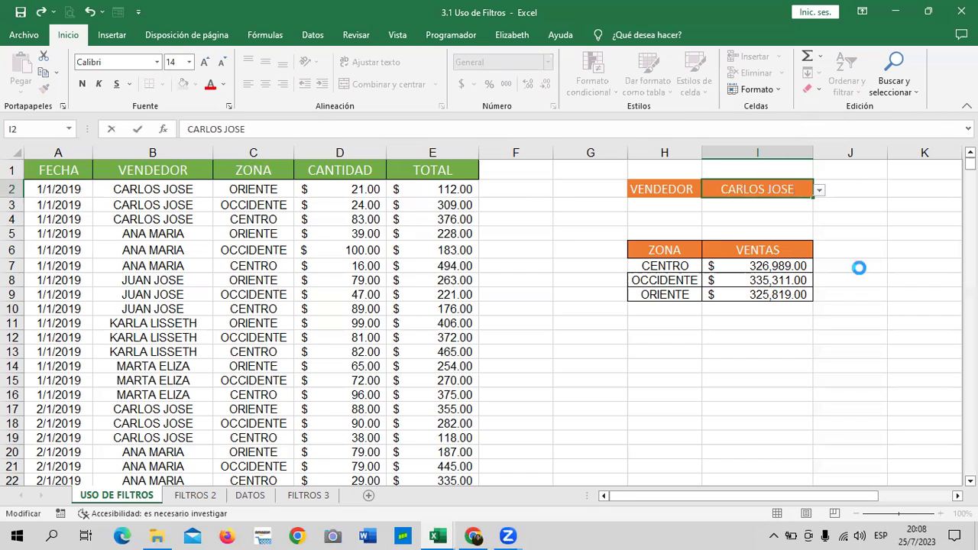
{"action": "key", "text": "Return"}
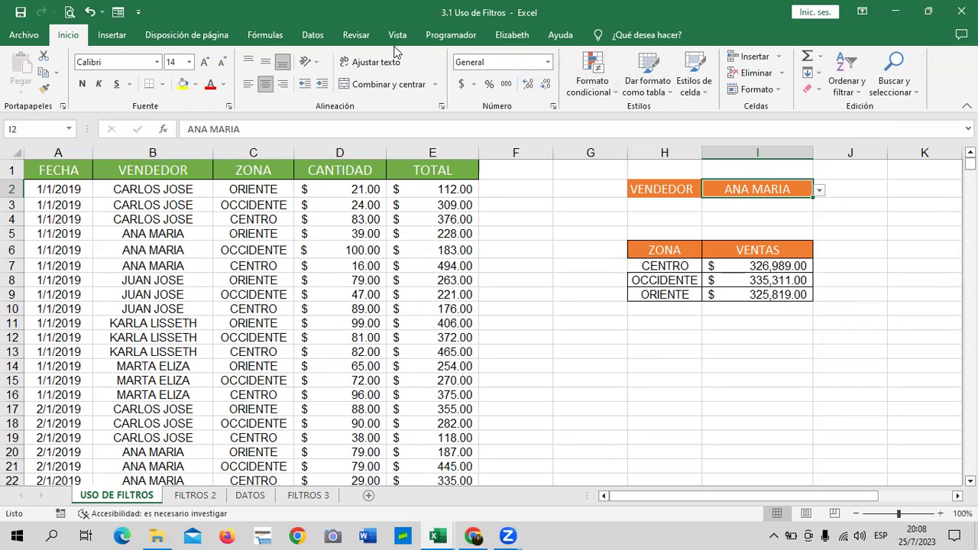
Step: Clear all data validation rules from cell I2 via Datos > Validación de datos
{"action": "left_click", "coordinate": [312, 34]}
{"action": "left_click", "coordinate": [569, 91]}
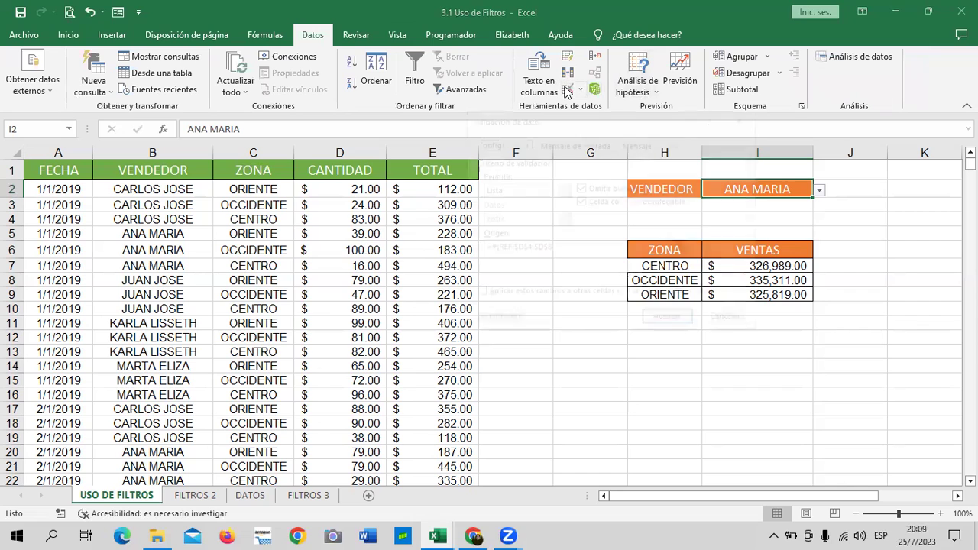
{"action": "left_click", "coordinate": [494, 320]}
{"action": "left_click", "coordinate": [676, 322]}
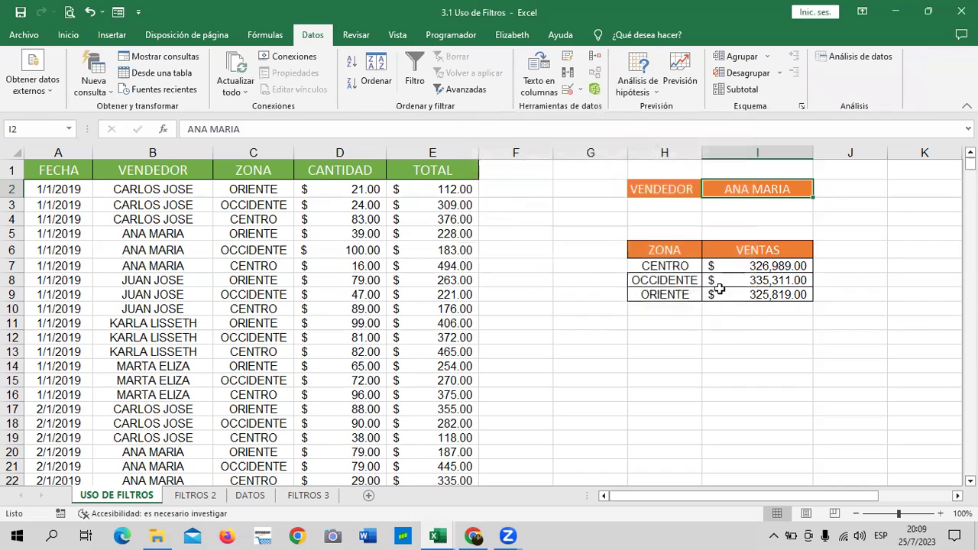
Step: Change the seller in I2 to CARLOS JOSE and check the recalculated CENTRO total in I7
{"action": "left_click", "coordinate": [852, 220]}
{"action": "left_click", "coordinate": [792, 187]}
{"action": "double_click", "coordinate": [791, 187]}
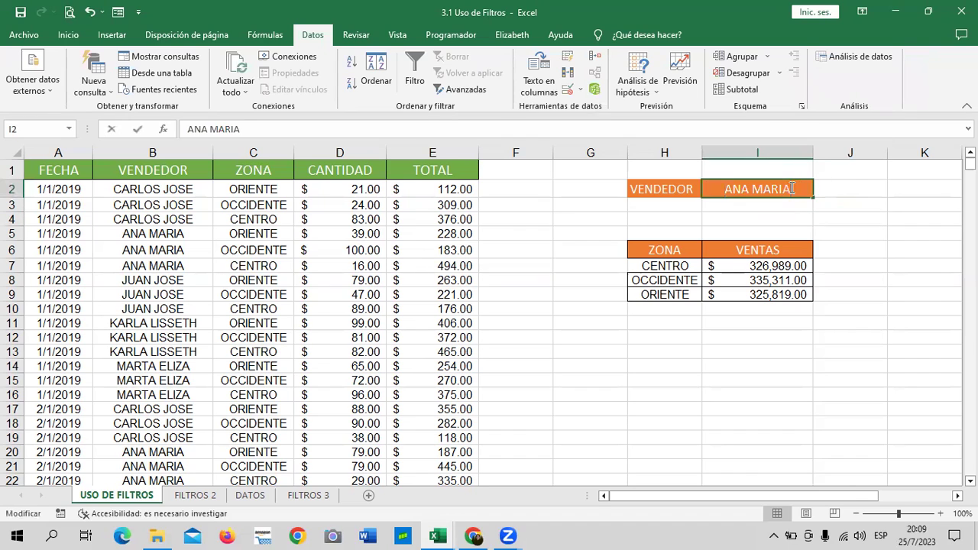
{"action": "key", "text": "BackSpace"}
{"action": "key", "text": "BackSpace"}
{"action": "key", "text": "BackSpace"}
{"action": "key", "text": "BackSpace"}
{"action": "key", "text": "BackSpace"}
{"action": "key", "text": "BackSpace"}
{"action": "key", "text": "BackSpace"}
{"action": "key", "text": "BackSpace"}
{"action": "key", "text": "BackSpace"}
{"action": "type", "text": "CARRLOS"}
{"action": "key", "text": "BackSpace"}
{"action": "key", "text": "BackSpace"}
{"action": "key", "text": "BackSpace"}
{"action": "key", "text": "BackSpace"}
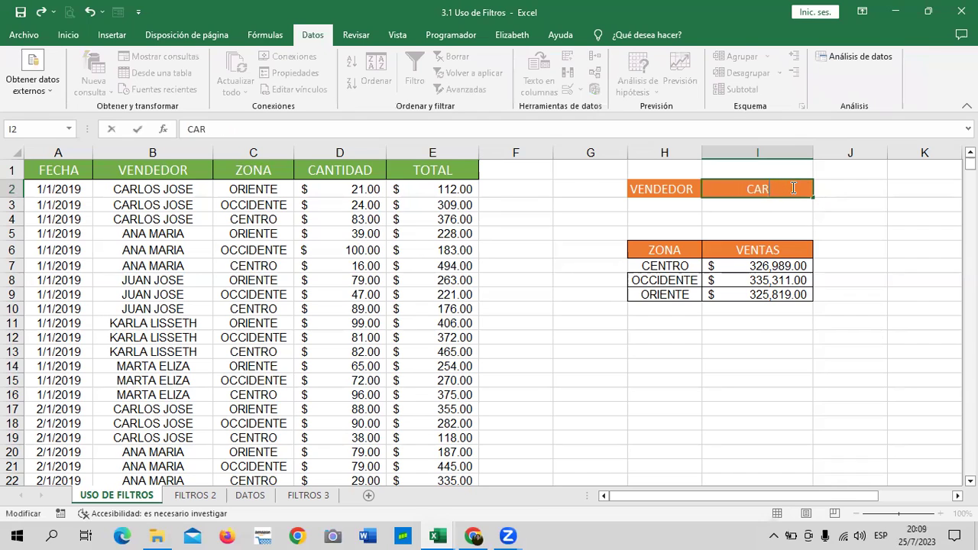
{"action": "type", "text": "LOS JOSE"}
{"action": "key", "text": "Return"}
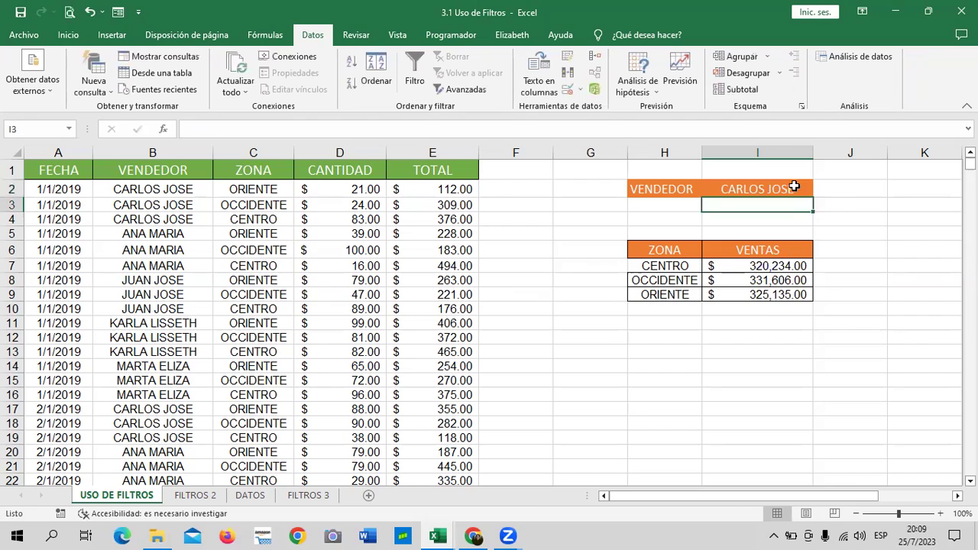
{"action": "left_click", "coordinate": [735, 264]}
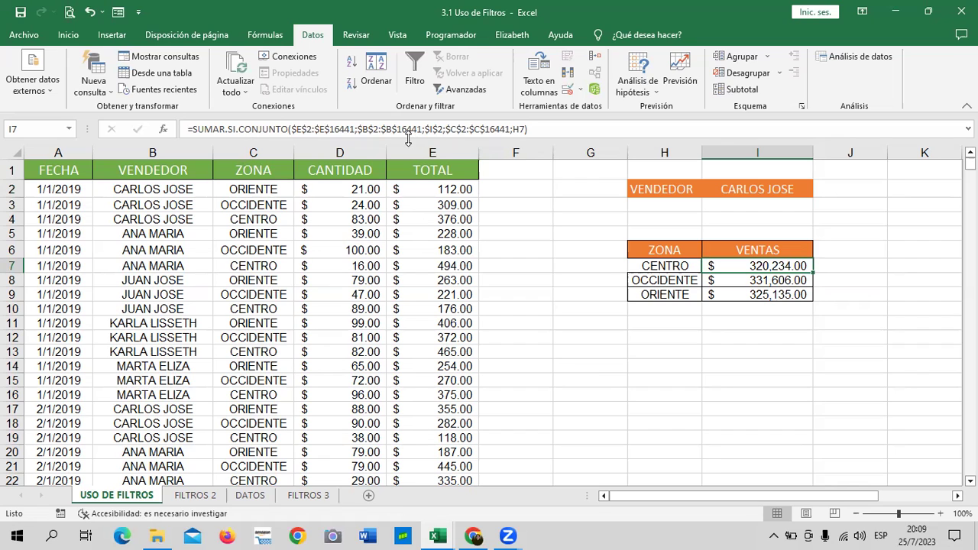
Step: Inspect the SUMAR.SI.CONJUNTO formulas behind the CENTRO, OCCIDENTE and ORIENTE totals in I7:I9
{"action": "left_click", "coordinate": [551, 128]}
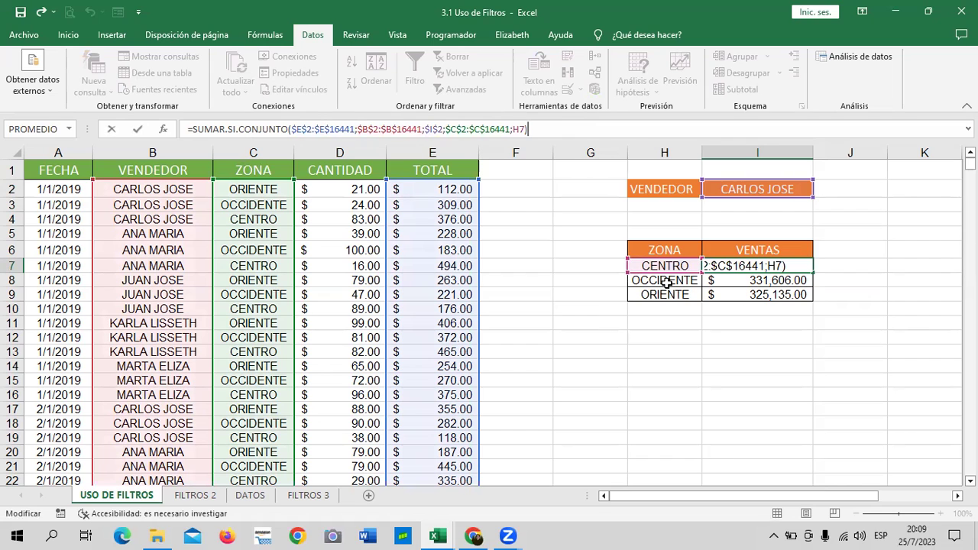
{"action": "key", "text": "Return"}
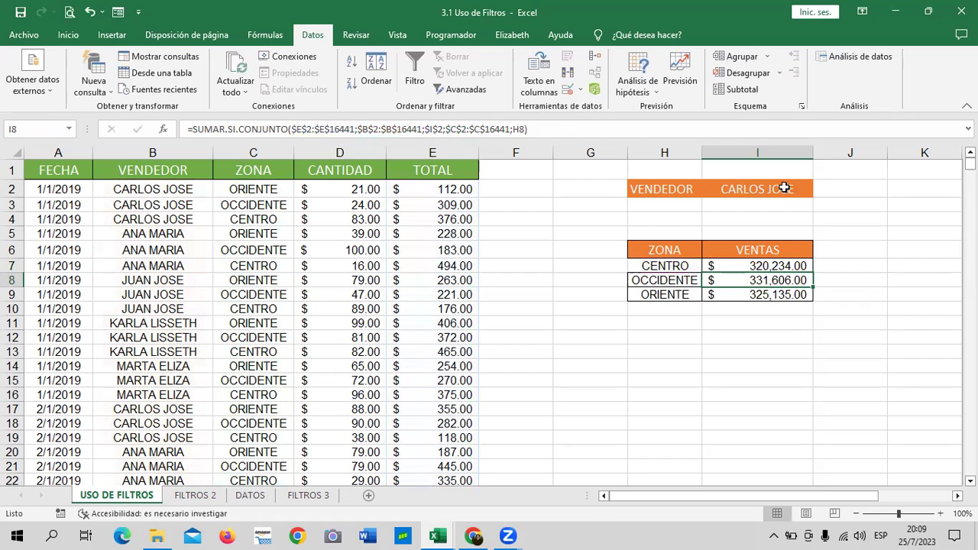
{"action": "left_click", "coordinate": [781, 185]}
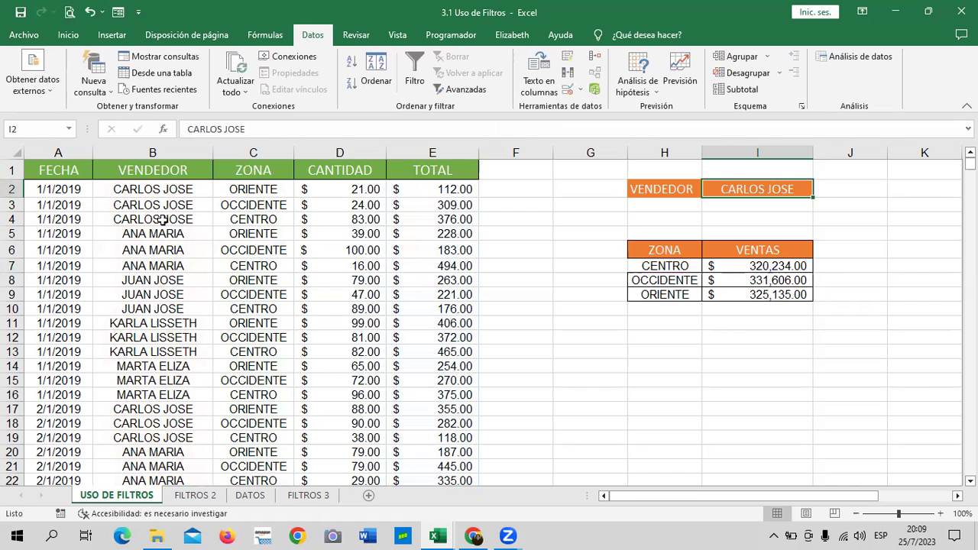
{"action": "left_click", "coordinate": [687, 268]}
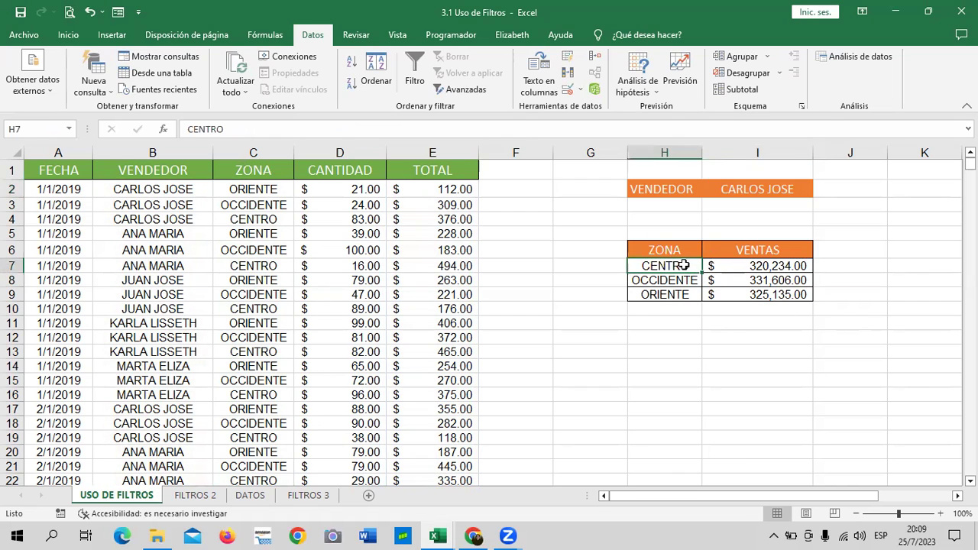
{"action": "left_click", "coordinate": [756, 189]}
{"action": "left_click", "coordinate": [677, 266]}
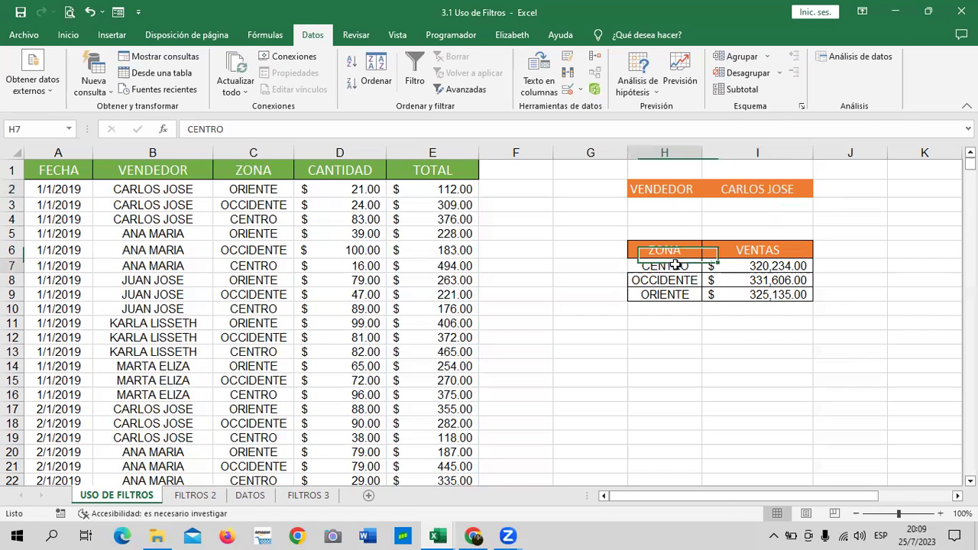
{"action": "left_click", "coordinate": [758, 266]}
{"action": "left_click", "coordinate": [682, 281]}
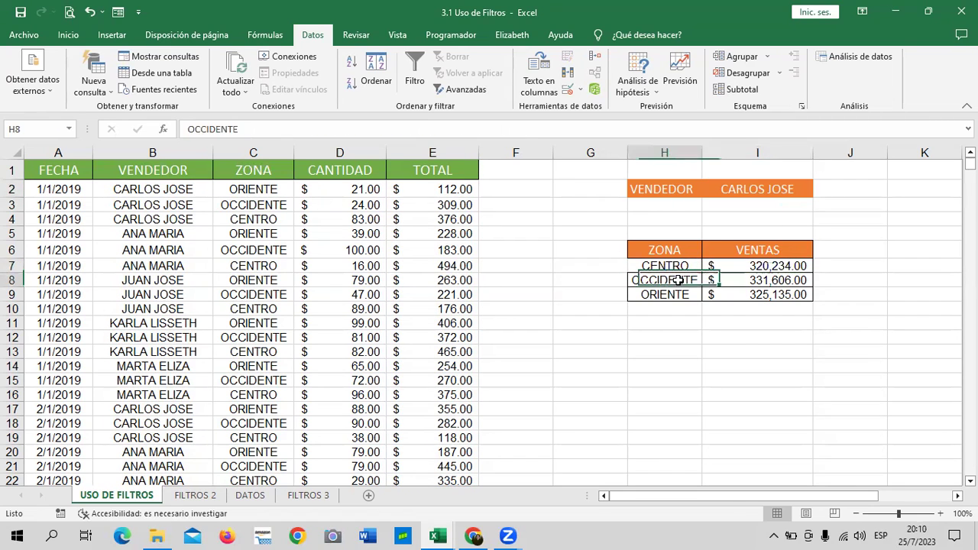
{"action": "left_click", "coordinate": [686, 295]}
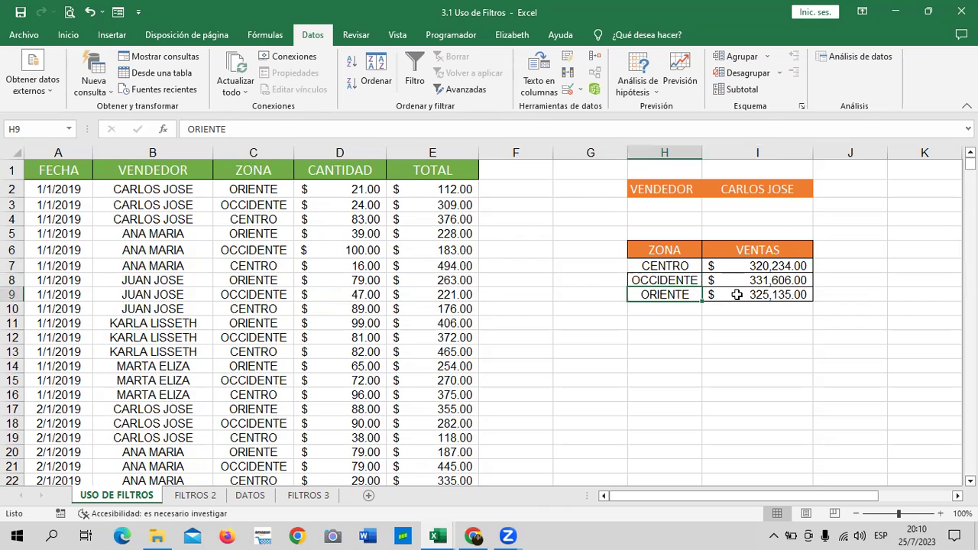
{"action": "left_click", "coordinate": [736, 294]}
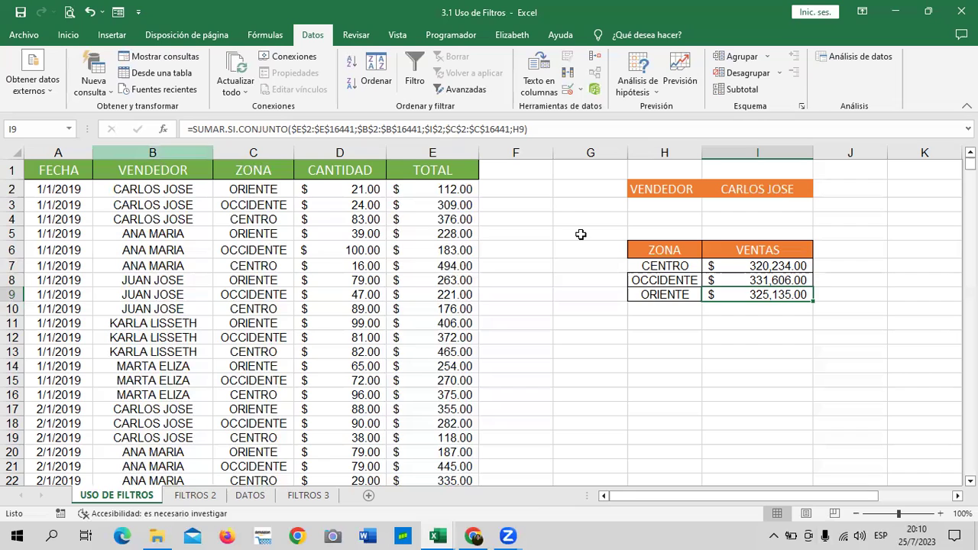
{"action": "left_click", "coordinate": [766, 189]}
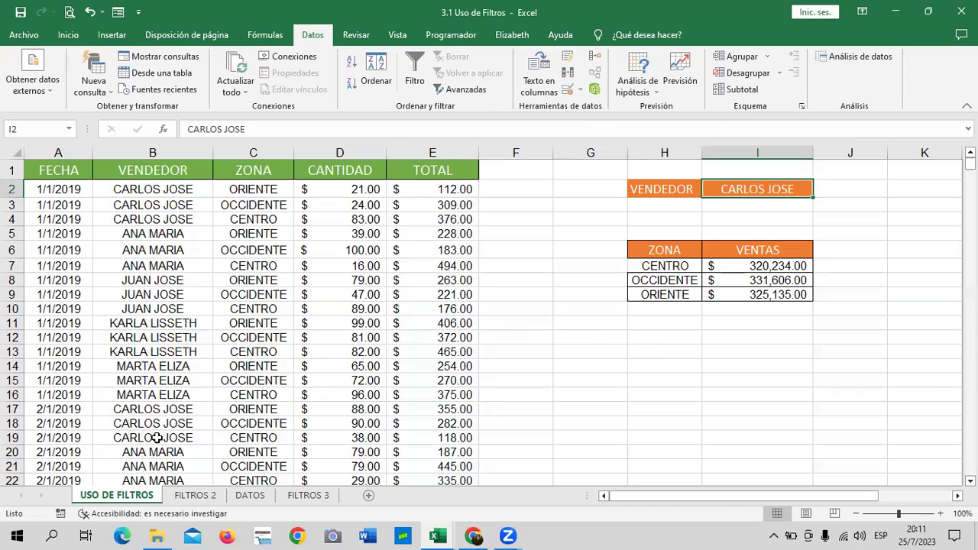
Step: Switch to the FILTROS 2 sheet and look at VENDEDOR 5 in B12
{"action": "left_click", "coordinate": [195, 495]}
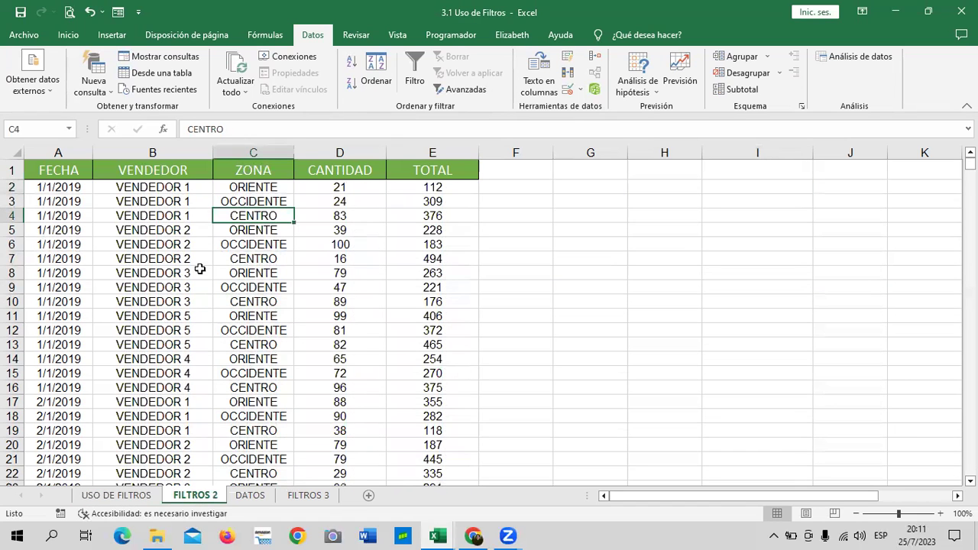
{"action": "left_click", "coordinate": [156, 331]}
{"action": "scroll", "coordinate": [155, 336], "scroll_direction": "down", "scroll_amount": 5}
{"action": "scroll", "coordinate": [156, 344], "scroll_direction": "down", "scroll_amount": 12}
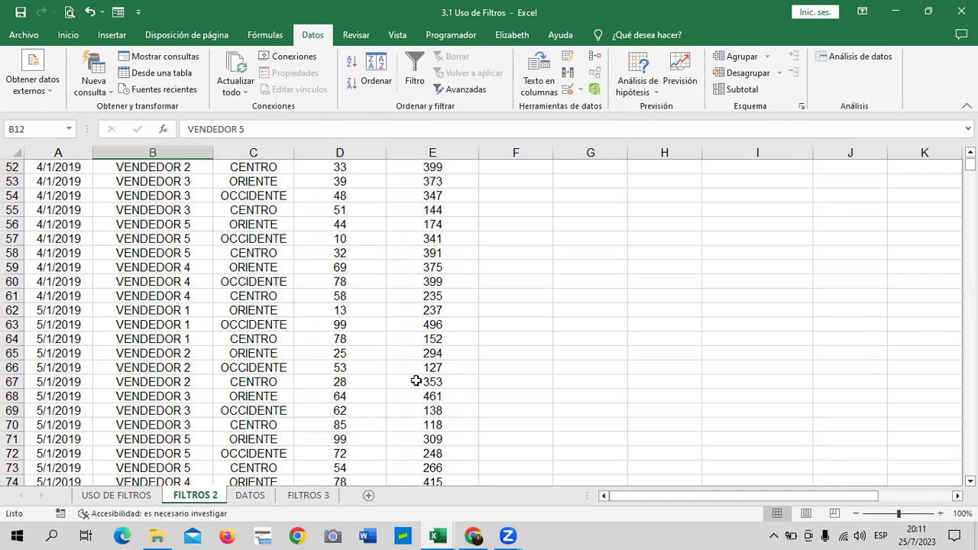
{"action": "scroll", "coordinate": [271, 367], "scroll_direction": "up", "scroll_amount": 3}
{"action": "scroll", "coordinate": [271, 367], "scroll_direction": "up", "scroll_amount": 4}
{"action": "scroll", "coordinate": [272, 366], "scroll_direction": "up", "scroll_amount": 5}
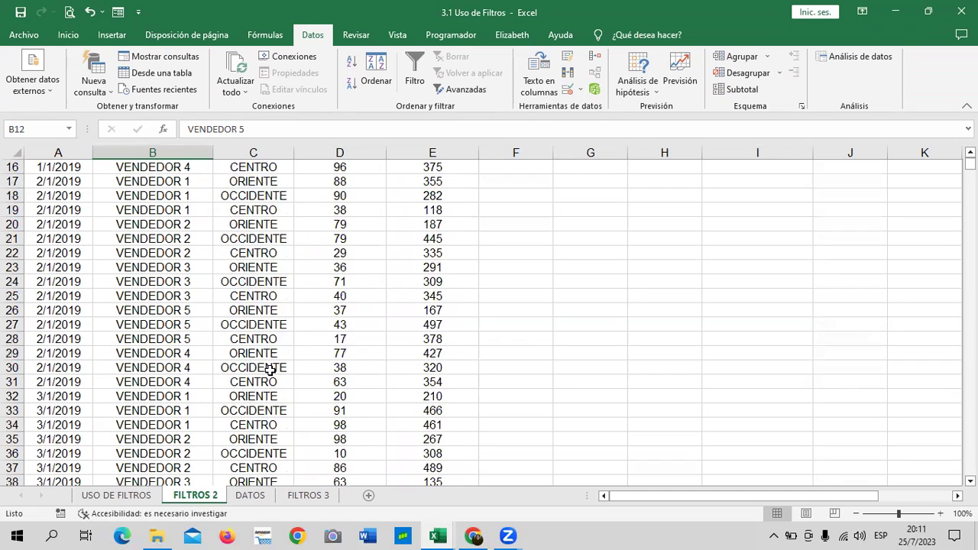
{"action": "scroll", "coordinate": [267, 374], "scroll_direction": "up", "scroll_amount": 5}
{"action": "left_click", "coordinate": [157, 172]}
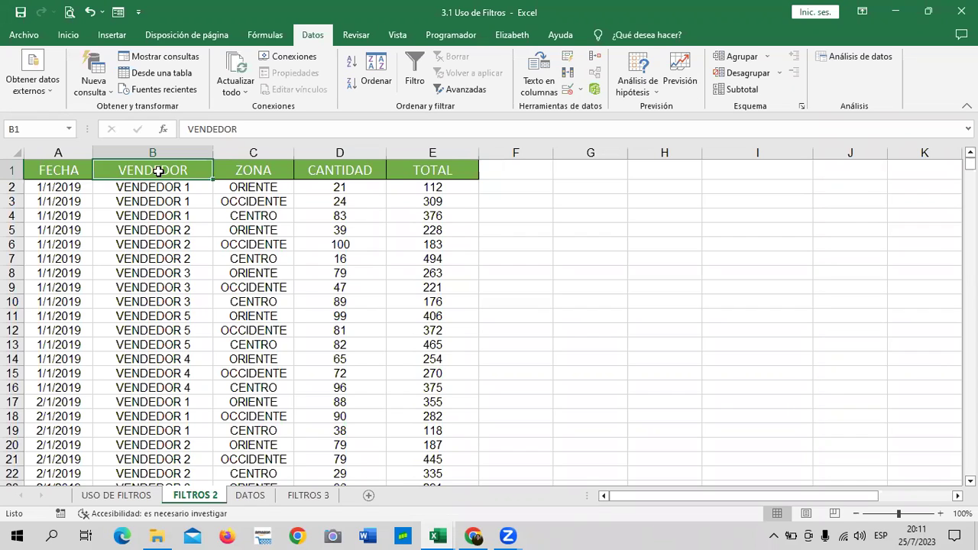
{"action": "left_click", "coordinate": [581, 217]}
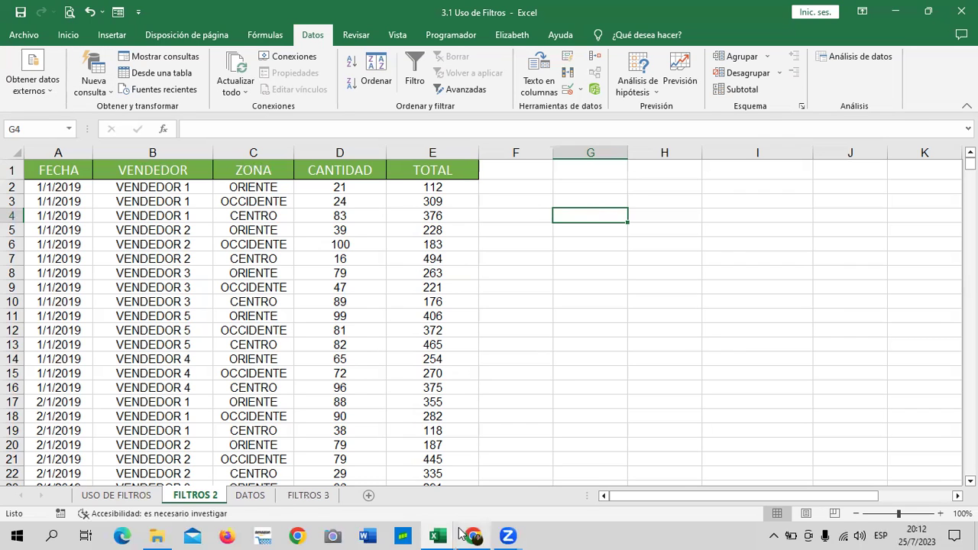
{"action": "mouse_move", "coordinate": [438, 535]}
{"action": "left_click", "coordinate": [360, 495]}
{"action": "left_click", "coordinate": [249, 205]}
{"action": "left_click", "coordinate": [436, 218]}
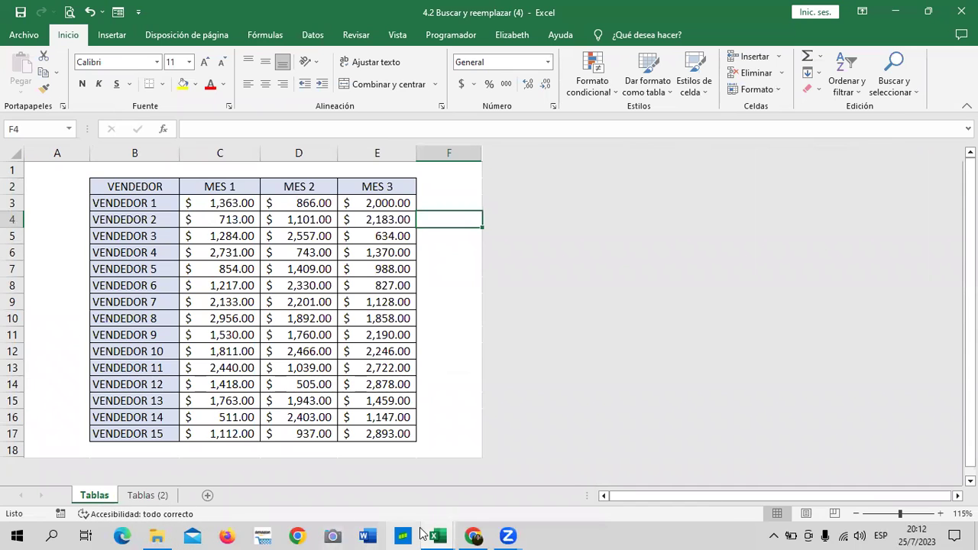
{"action": "mouse_move", "coordinate": [436, 535]}
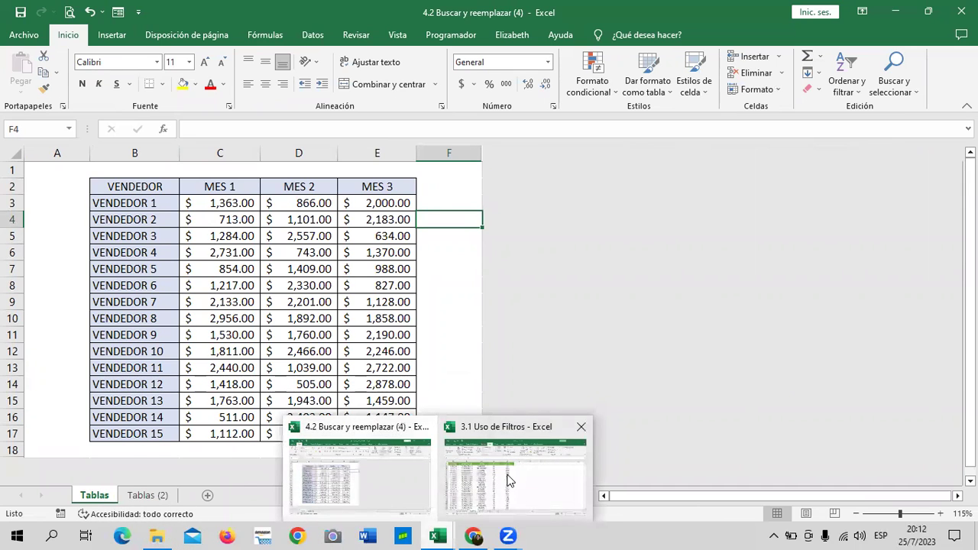
{"action": "left_click", "coordinate": [528, 501]}
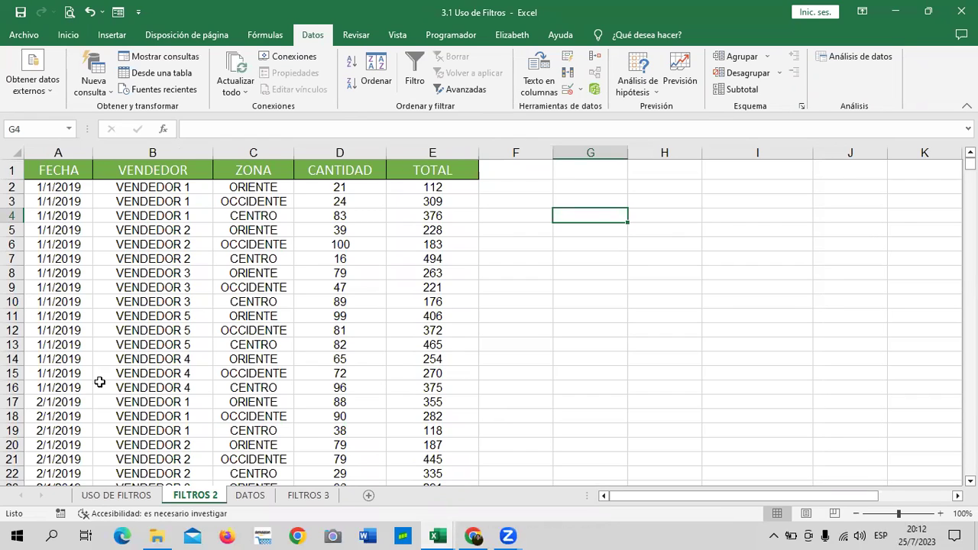
Step: Enter the heading VENDEDOR in cell H2
{"action": "left_click", "coordinate": [632, 334]}
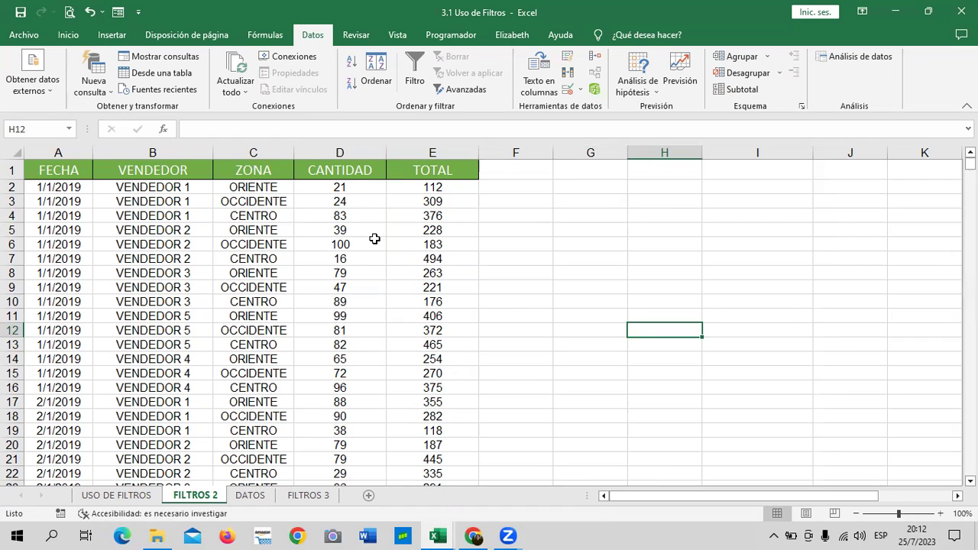
{"action": "left_click", "coordinate": [630, 263]}
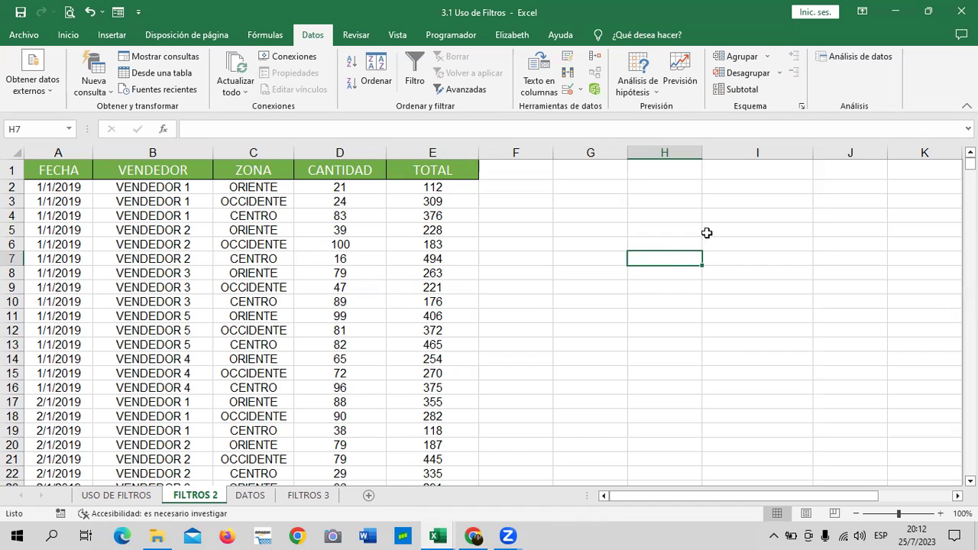
{"action": "left_click", "coordinate": [668, 202]}
{"action": "left_click", "coordinate": [658, 184]}
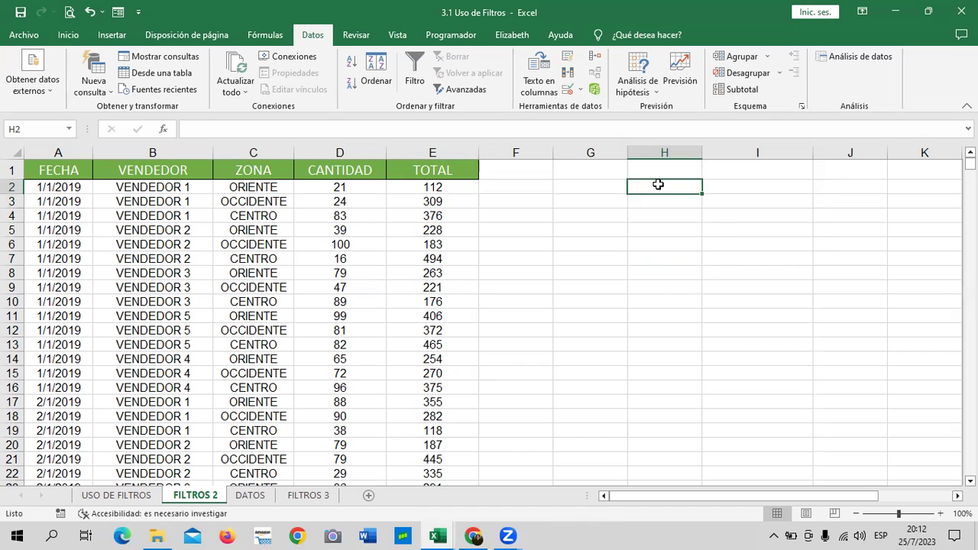
{"action": "type", "text": "VENDEDOR"}
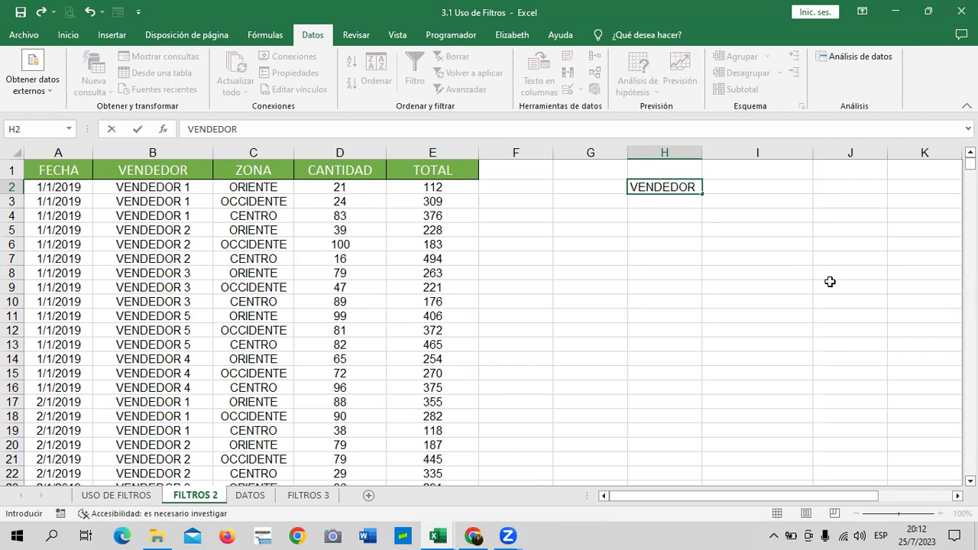
{"action": "left_click", "coordinate": [830, 282]}
Step: Clear the broken list validation from I2 with Borrar todos, then select H2:I2
{"action": "left_click", "coordinate": [760, 184]}
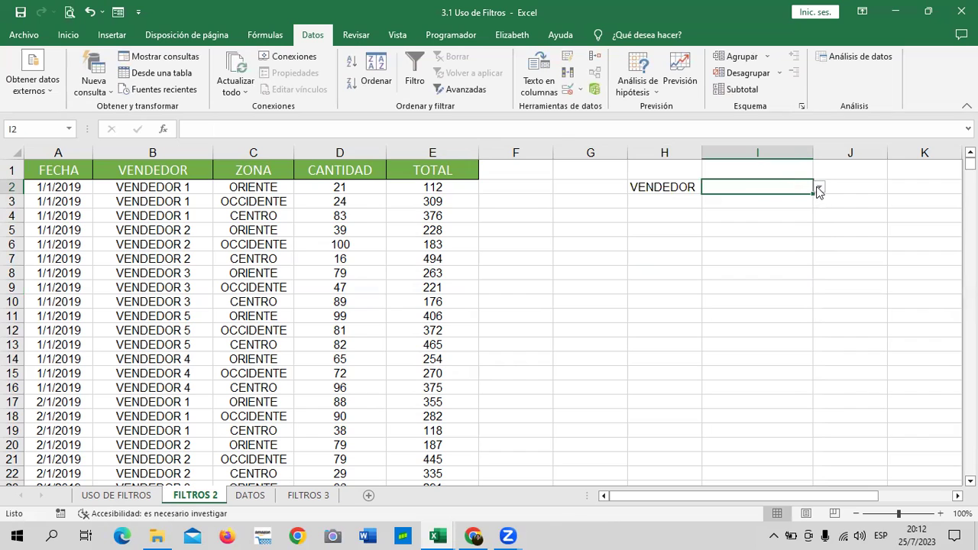
{"action": "left_click", "coordinate": [570, 90]}
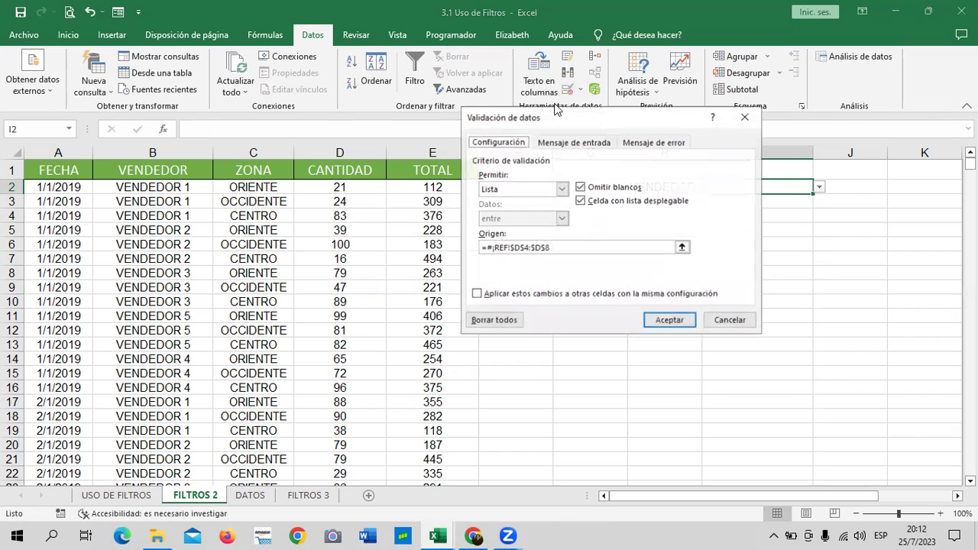
{"action": "left_click", "coordinate": [501, 324]}
{"action": "left_click", "coordinate": [662, 321]}
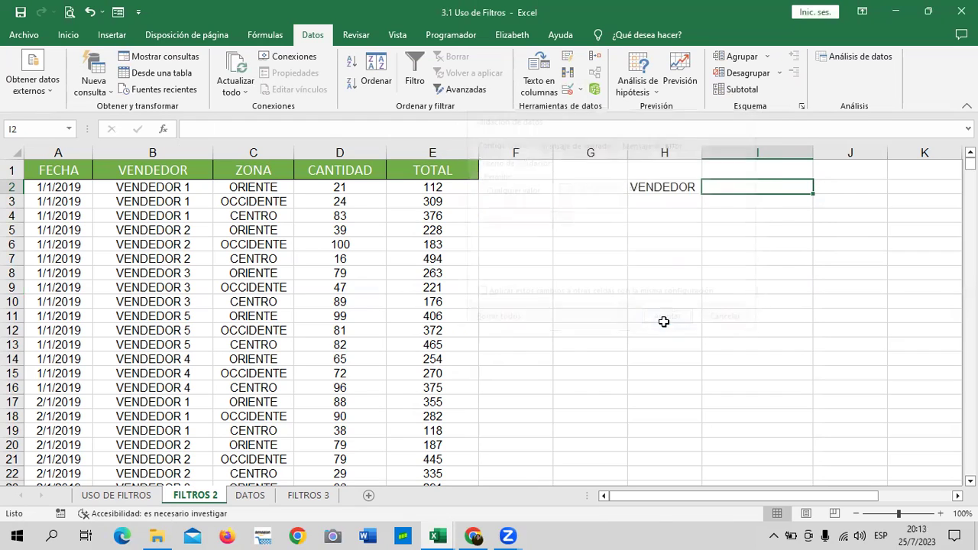
{"action": "left_click", "coordinate": [688, 187]}
{"action": "left_click_drag", "start_coordinate": [689, 187], "coordinate": [720, 187]}
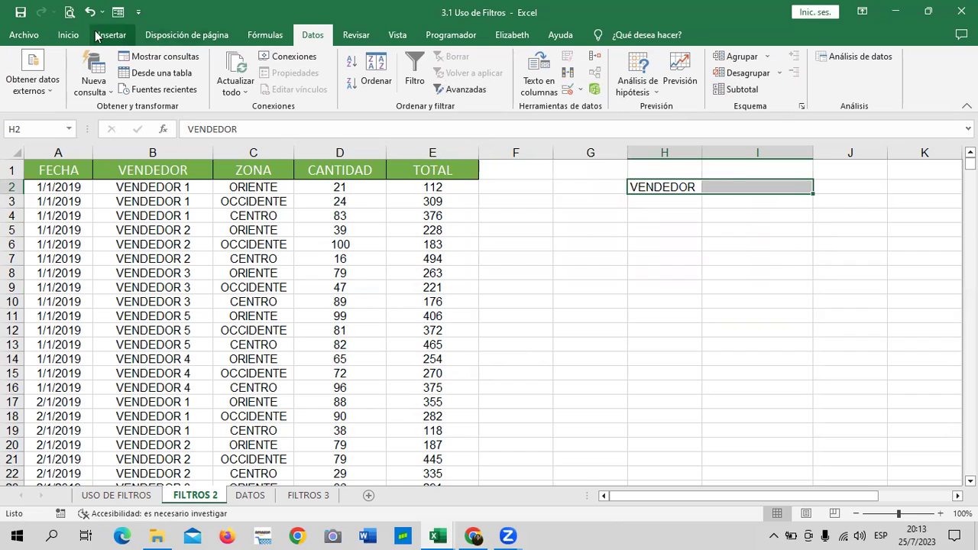
Step: Apply the green Énfasis6 cell style to H2:I2
{"action": "left_click", "coordinate": [68, 35]}
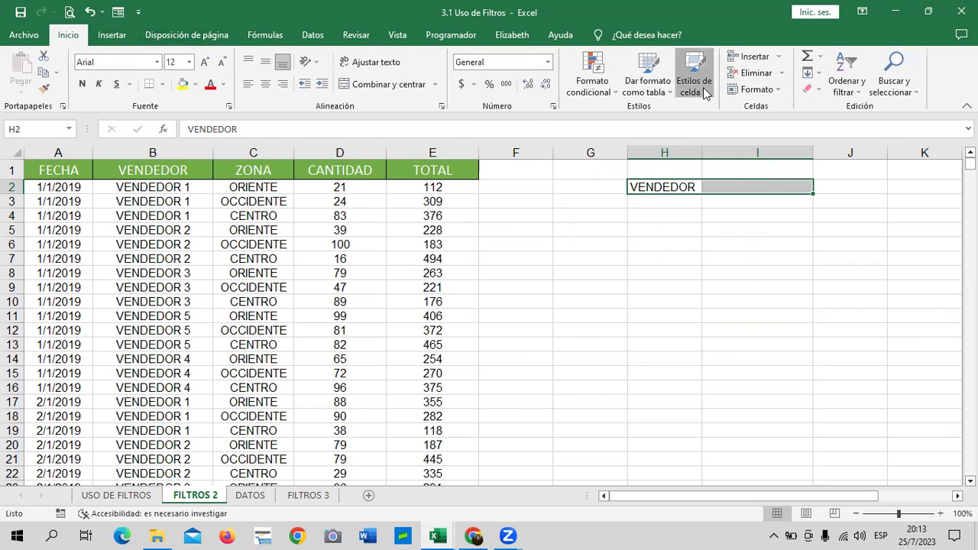
{"action": "left_click", "coordinate": [700, 85]}
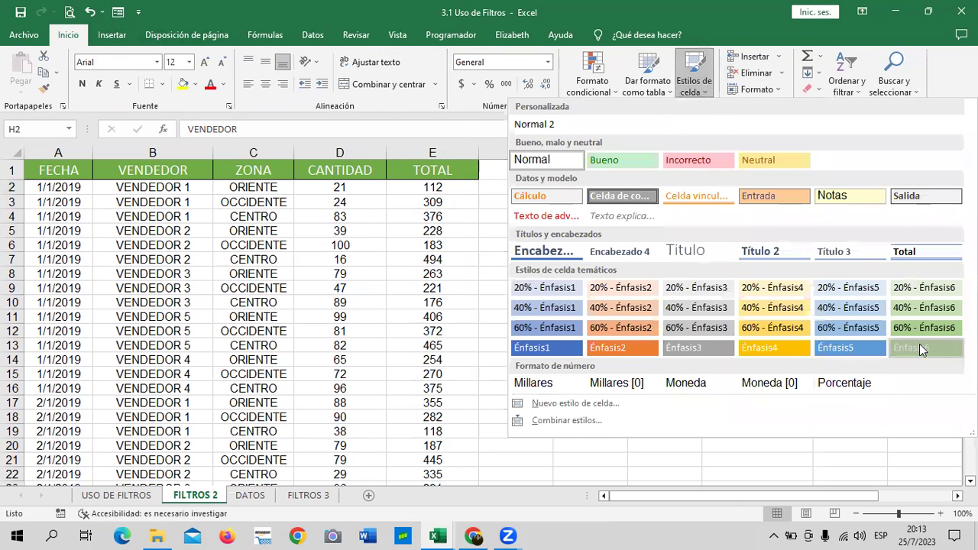
{"action": "left_click", "coordinate": [919, 344]}
{"action": "left_click", "coordinate": [849, 273]}
Step: Add Todos los bordes around H2:I2
{"action": "left_click", "coordinate": [757, 190]}
{"action": "left_click_drag", "start_coordinate": [665, 187], "coordinate": [716, 185]}
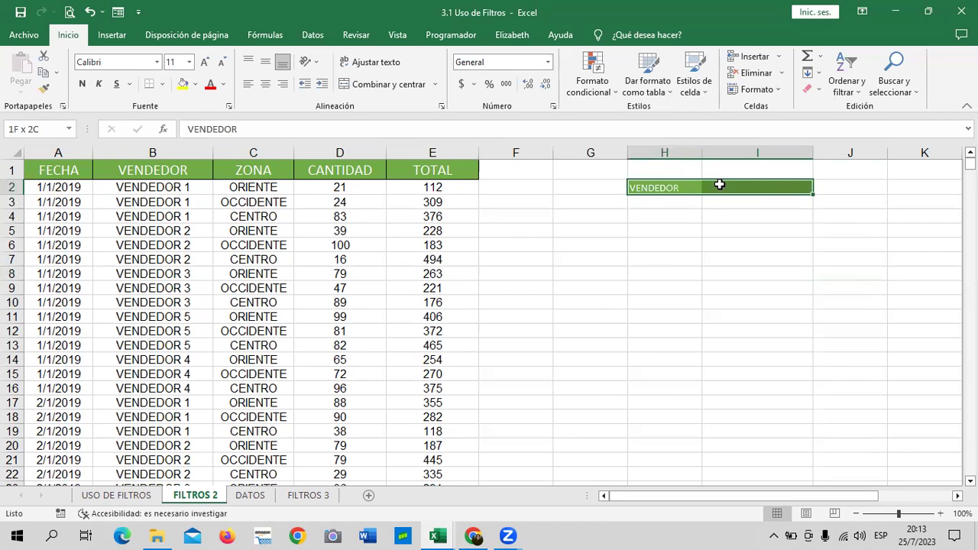
{"action": "left_click", "coordinate": [162, 85]}
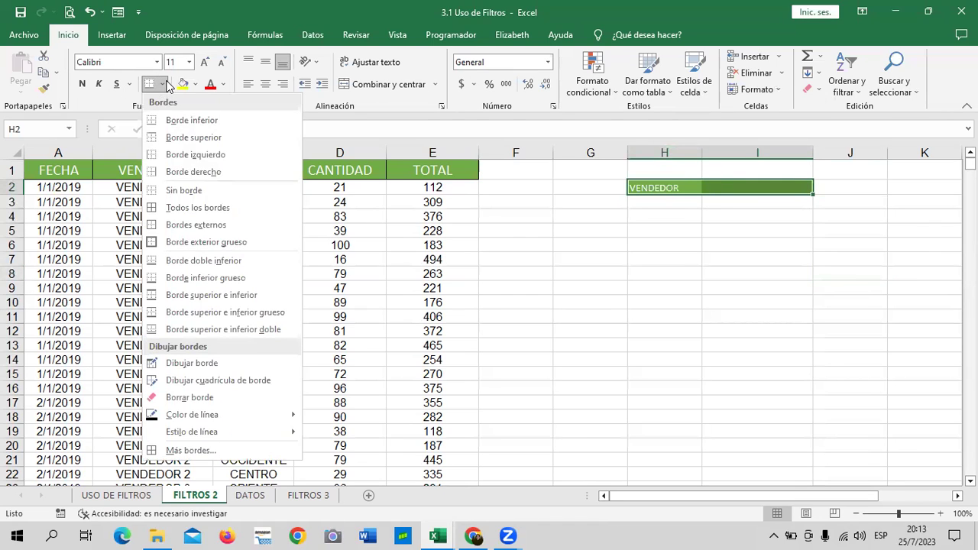
{"action": "left_click", "coordinate": [187, 207]}
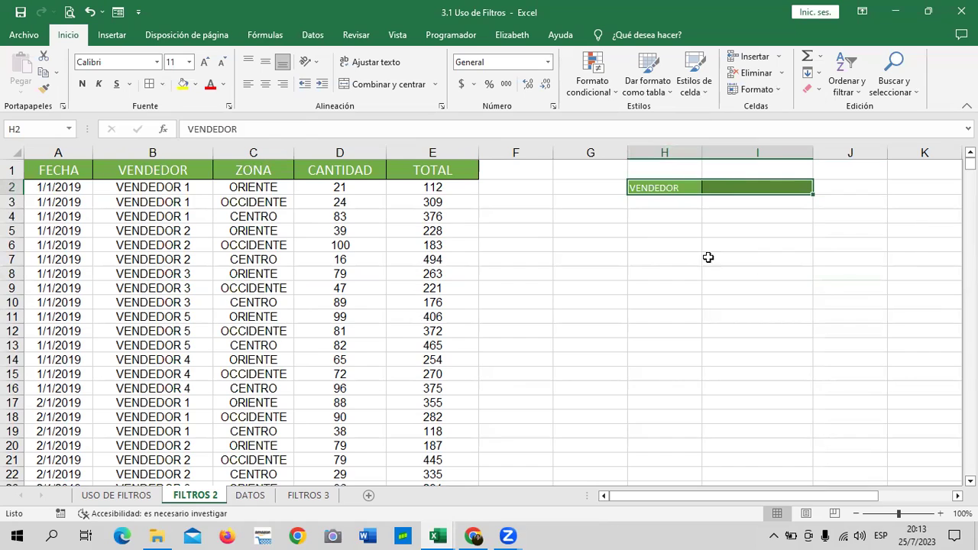
{"action": "left_click", "coordinate": [841, 284]}
Step: Increase the font size of H2:I2 by two steps
{"action": "left_click", "coordinate": [778, 186]}
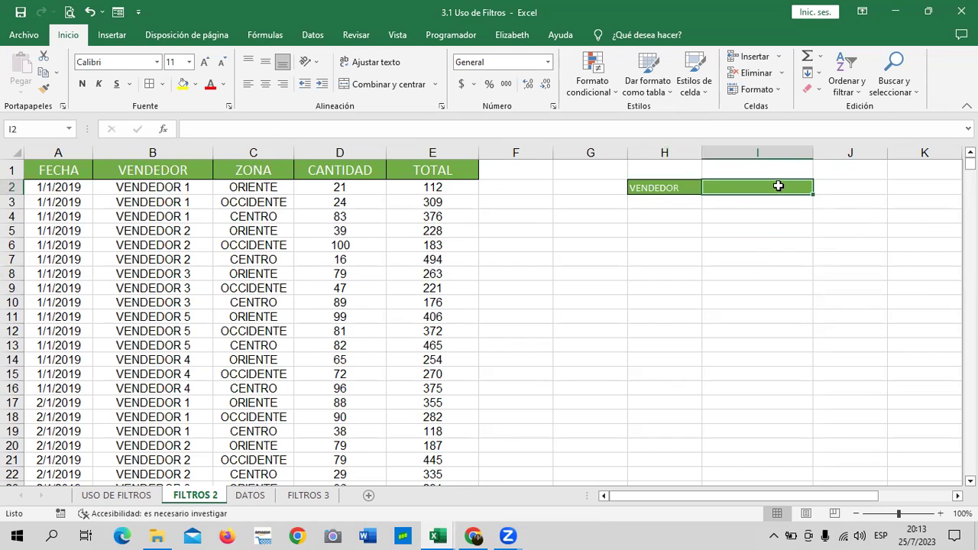
{"action": "left_click_drag", "start_coordinate": [639, 188], "coordinate": [710, 188]}
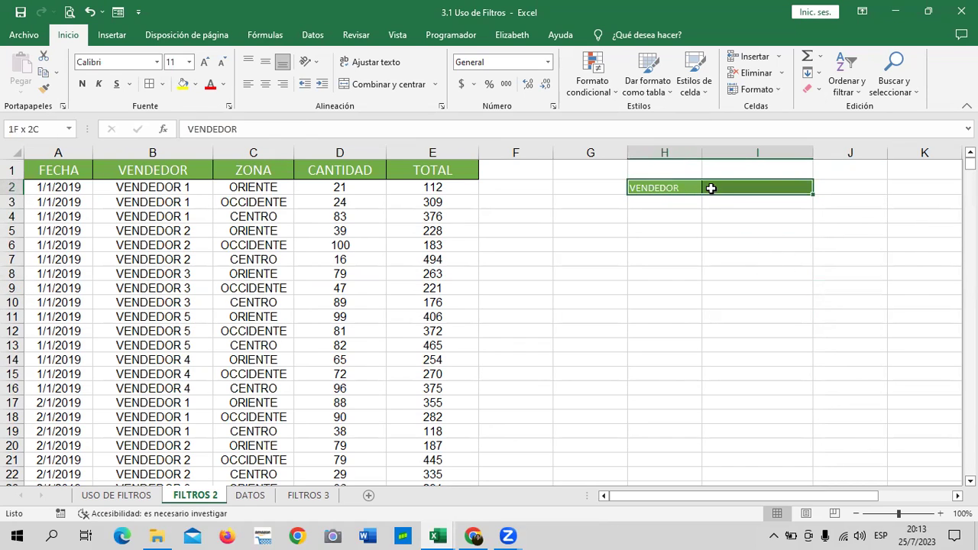
{"action": "left_click", "coordinate": [205, 63]}
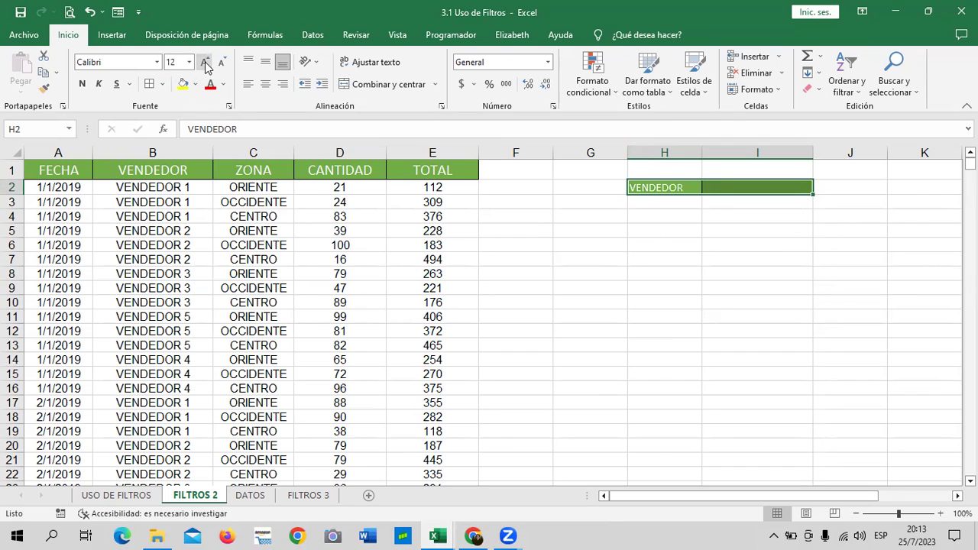
{"action": "left_click", "coordinate": [206, 62]}
{"action": "left_click", "coordinate": [868, 326]}
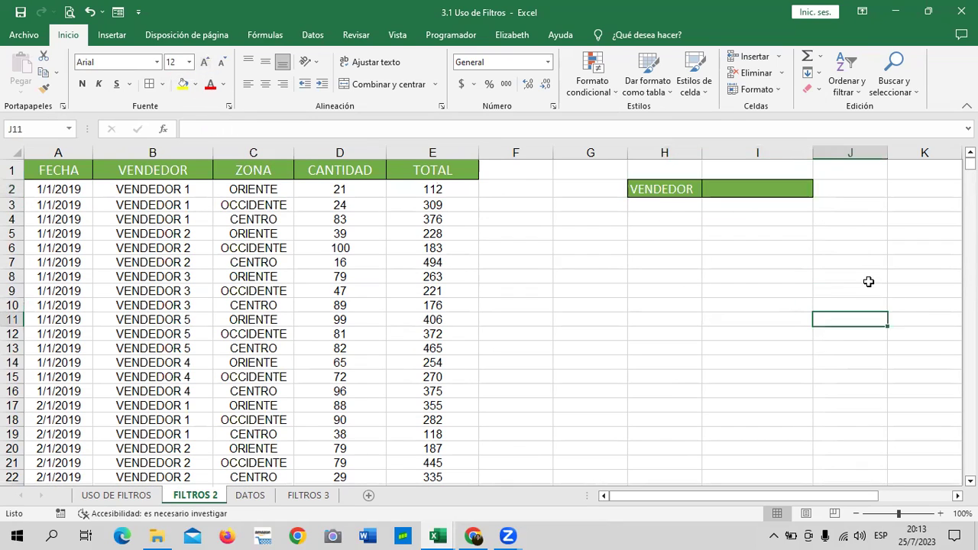
Step: Check the styled header cells, then select a VENDEDOR 1 cell in column B
{"action": "left_click", "coordinate": [666, 191]}
{"action": "left_click", "coordinate": [753, 189]}
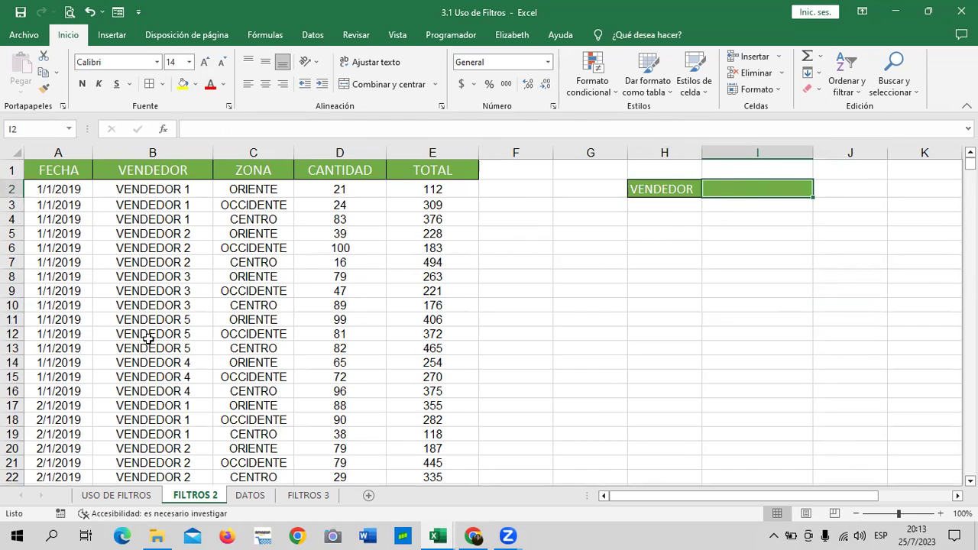
{"action": "scroll", "coordinate": [146, 340], "scroll_direction": "down", "scroll_amount": 10}
{"action": "scroll", "coordinate": [145, 340], "scroll_direction": "down", "scroll_amount": 2}
{"action": "scroll", "coordinate": [145, 344], "scroll_direction": "up", "scroll_amount": 2}
{"action": "scroll", "coordinate": [144, 356], "scroll_direction": "up", "scroll_amount": 10}
{"action": "left_click", "coordinate": [156, 201]}
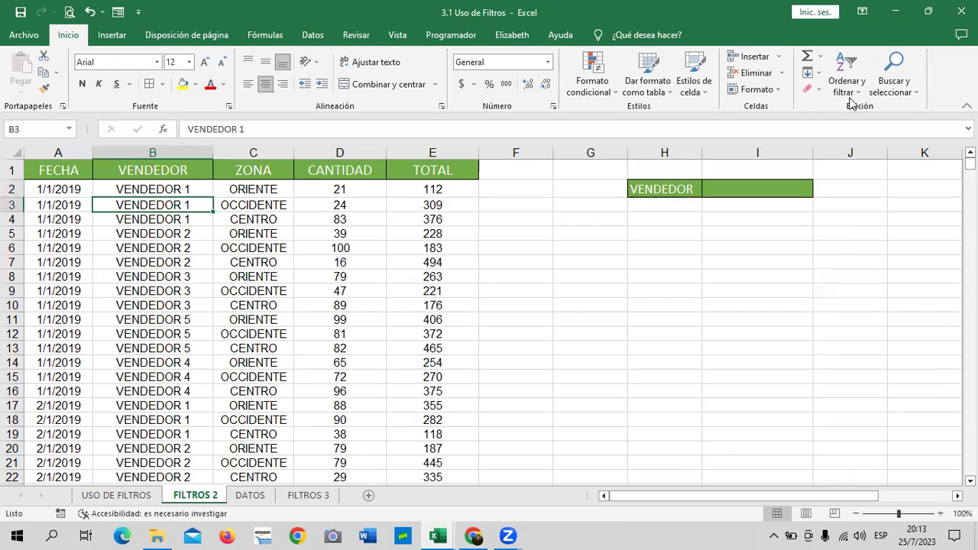
Step: Open Reemplazar and clear the old search and replacement text
{"action": "left_click", "coordinate": [895, 68]}
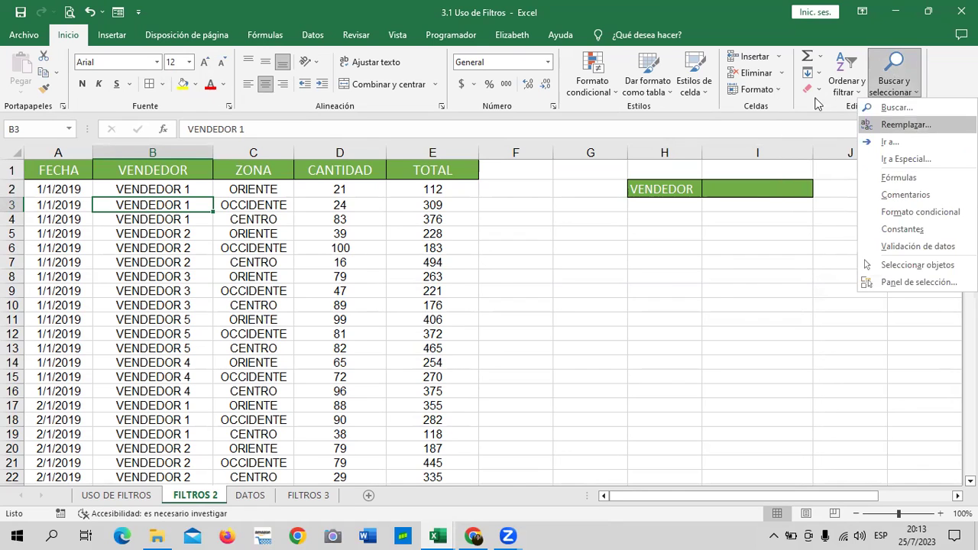
{"action": "left_click", "coordinate": [905, 124]}
{"action": "left_click_drag", "start_coordinate": [560, 189], "coordinate": [530, 159]}
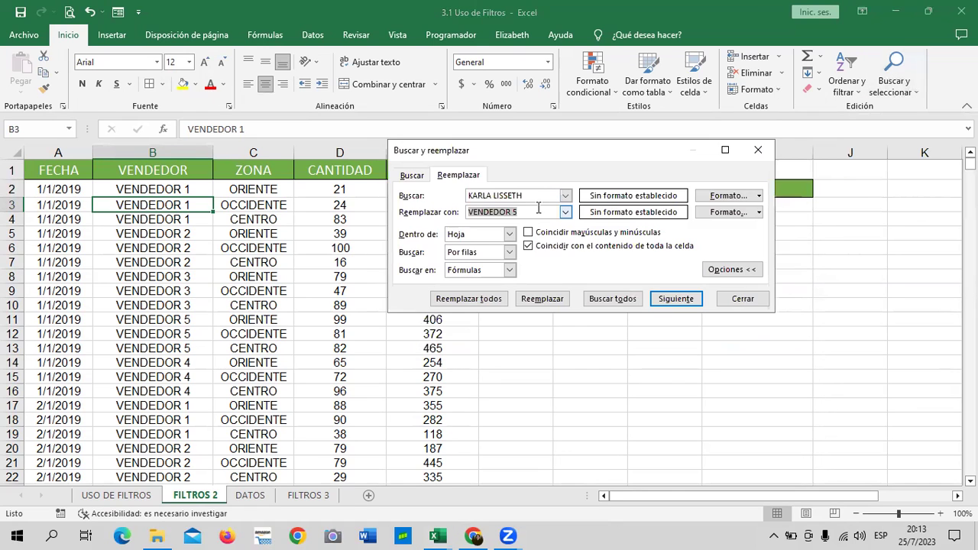
{"action": "key", "text": "Delete"}
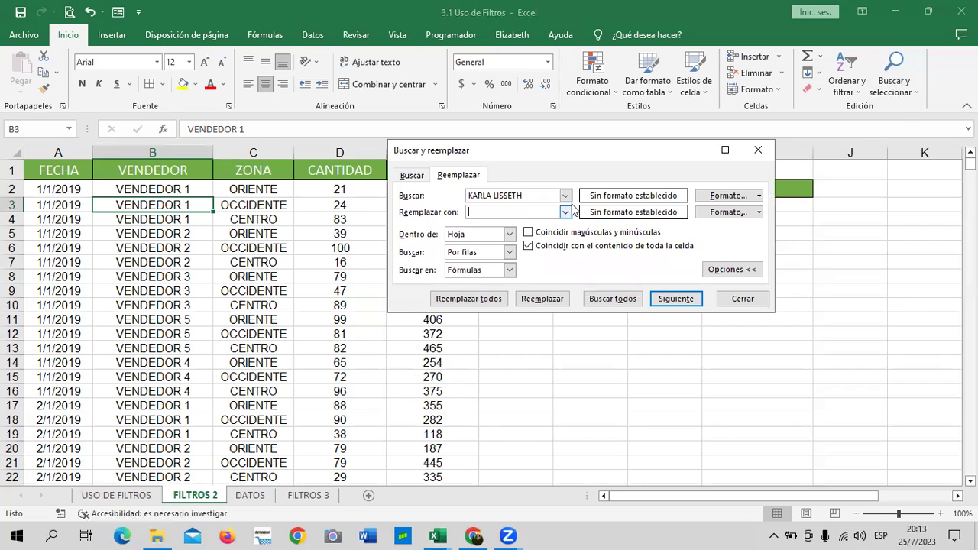
{"action": "left_click_drag", "start_coordinate": [547, 195], "coordinate": [461, 195]}
{"action": "key", "text": "Delete"}
{"action": "left_click_drag", "start_coordinate": [648, 158], "coordinate": [651, 144]}
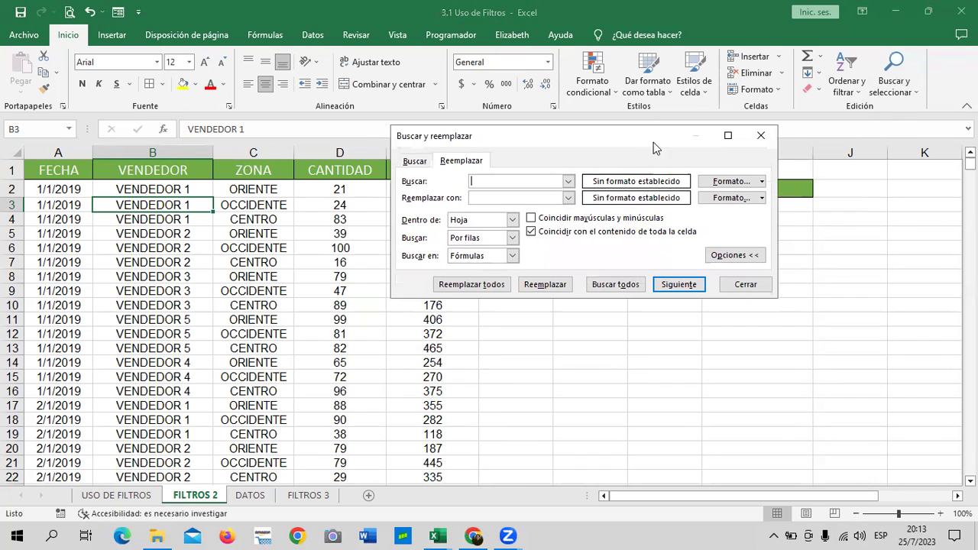
Step: Review the extra search options, keeping the search in formulas
{"action": "left_click", "coordinate": [736, 259]}
{"action": "left_click", "coordinate": [738, 223]}
{"action": "left_click", "coordinate": [512, 239]}
{"action": "left_click", "coordinate": [511, 239]}
{"action": "left_click", "coordinate": [511, 256]}
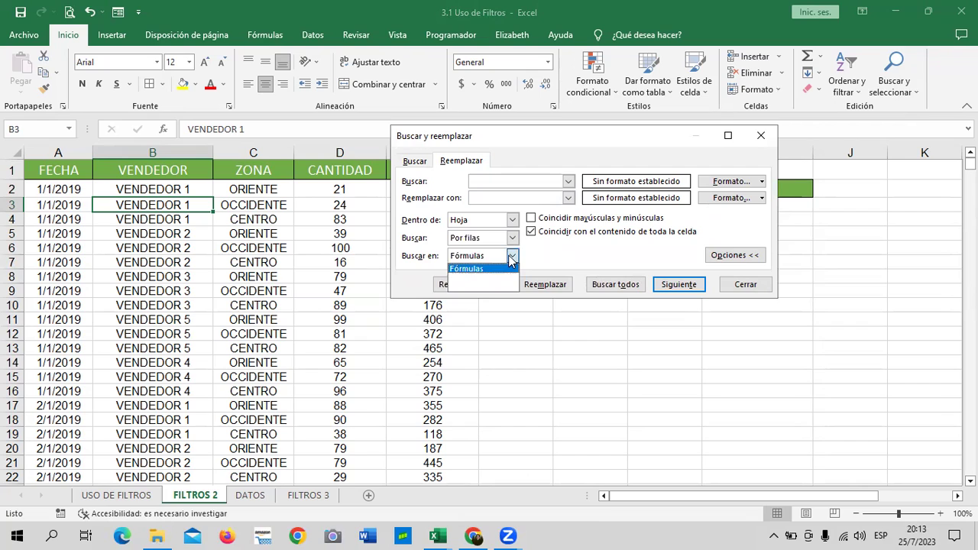
{"action": "left_click", "coordinate": [511, 258]}
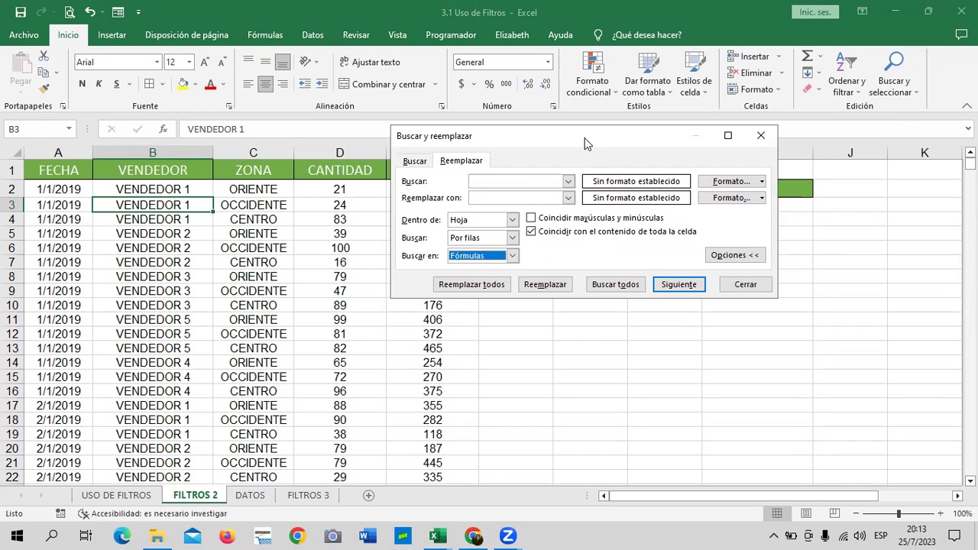
{"action": "left_click_drag", "start_coordinate": [588, 138], "coordinate": [639, 143]}
Step: Replace every VENDEDOR 1 with a seller's full name using Reemplazar todos
{"action": "left_click", "coordinate": [572, 188]}
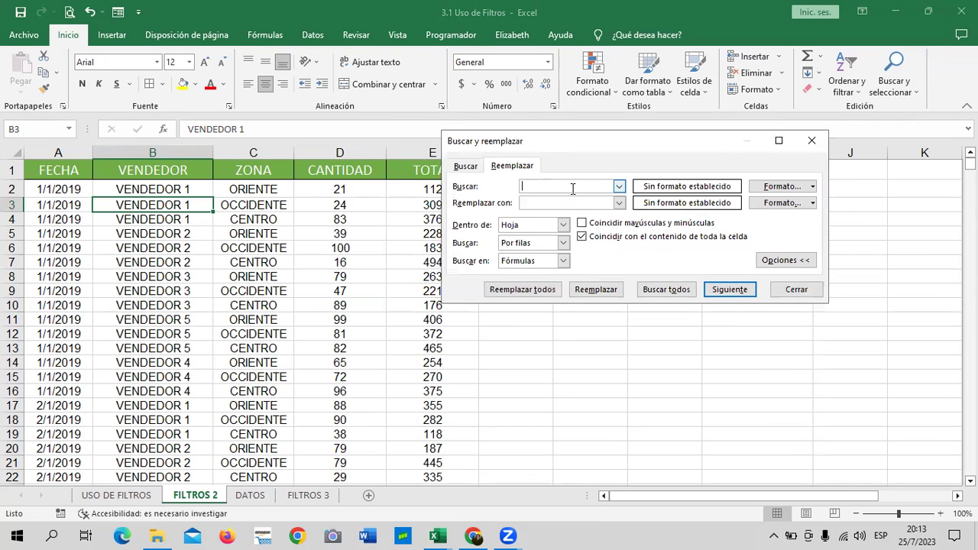
{"action": "key", "text": "Caps_Lock"}
{"action": "type", "text": "VENDEDOR 1"}
{"action": "left_click", "coordinate": [595, 202]}
{"action": "type", "text": "CARLOS ANTONIO"}
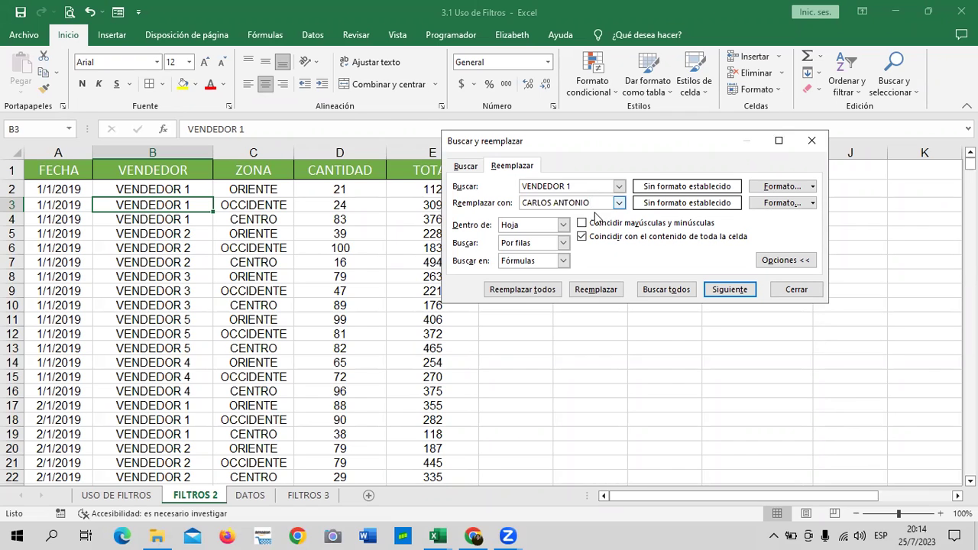
{"action": "left_click", "coordinate": [729, 290]}
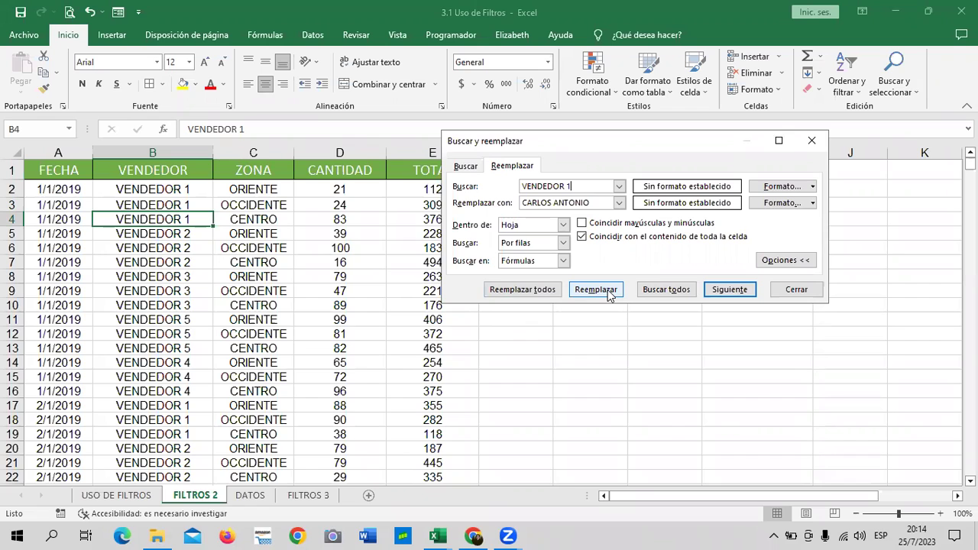
{"action": "left_click", "coordinate": [542, 288]}
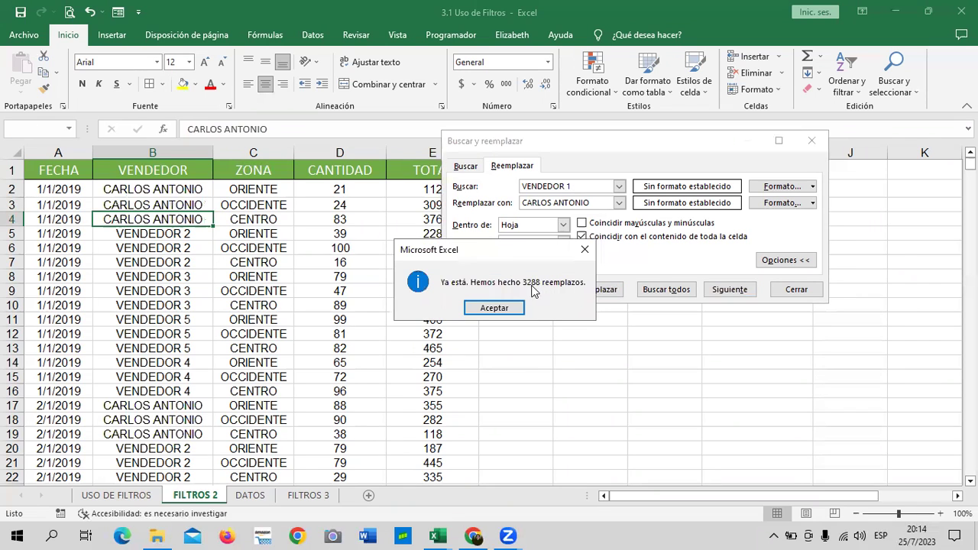
Step: Dismiss the replacement count message and change the search term to VENDEDOR 2
{"action": "left_click_drag", "start_coordinate": [512, 251], "coordinate": [521, 187]}
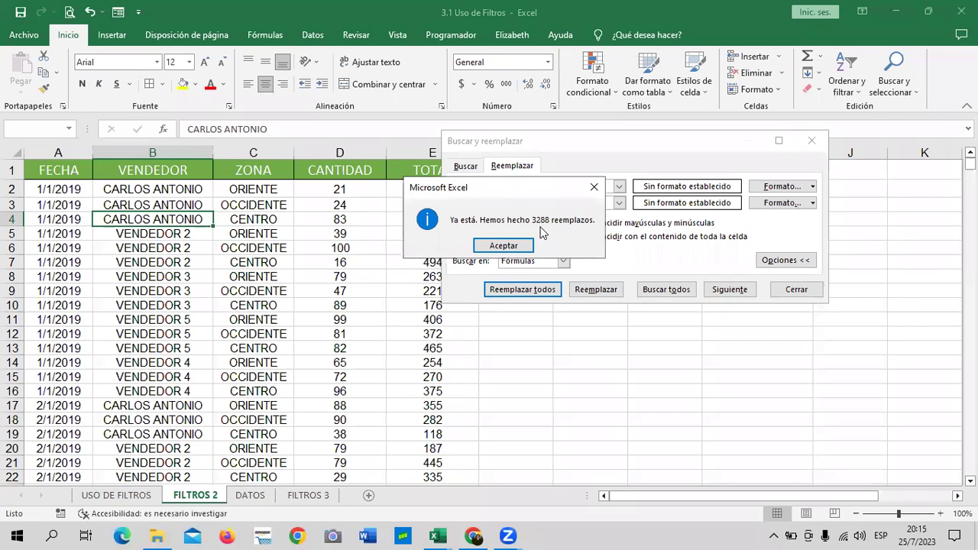
{"action": "left_click", "coordinate": [524, 248]}
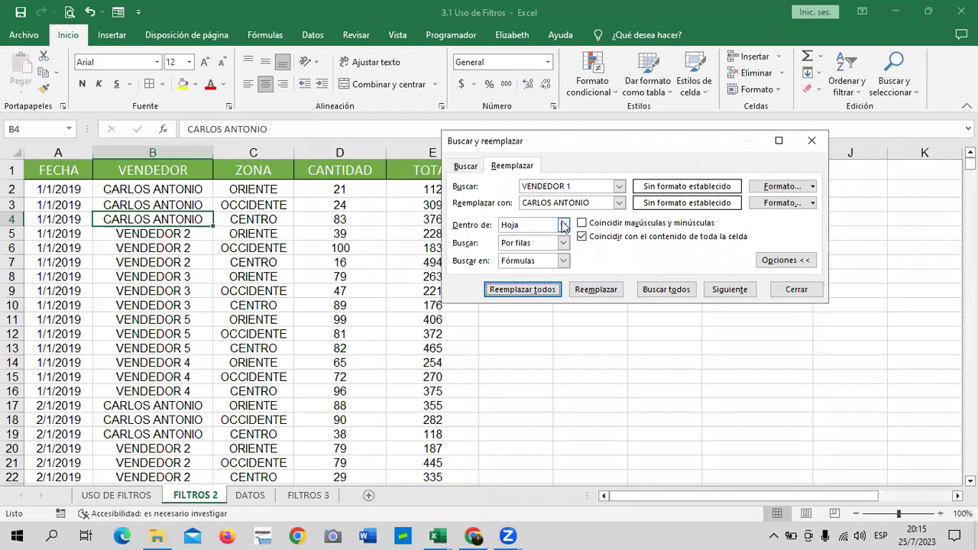
{"action": "left_click", "coordinate": [583, 185]}
{"action": "key", "text": "BackSpace"}
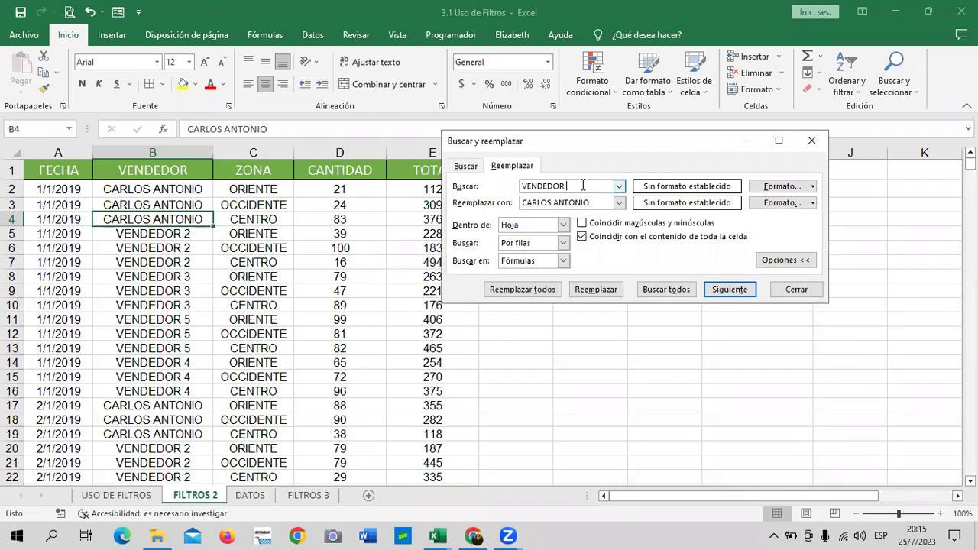
{"action": "type", "text": "2"}
{"action": "left_click", "coordinate": [487, 23]}
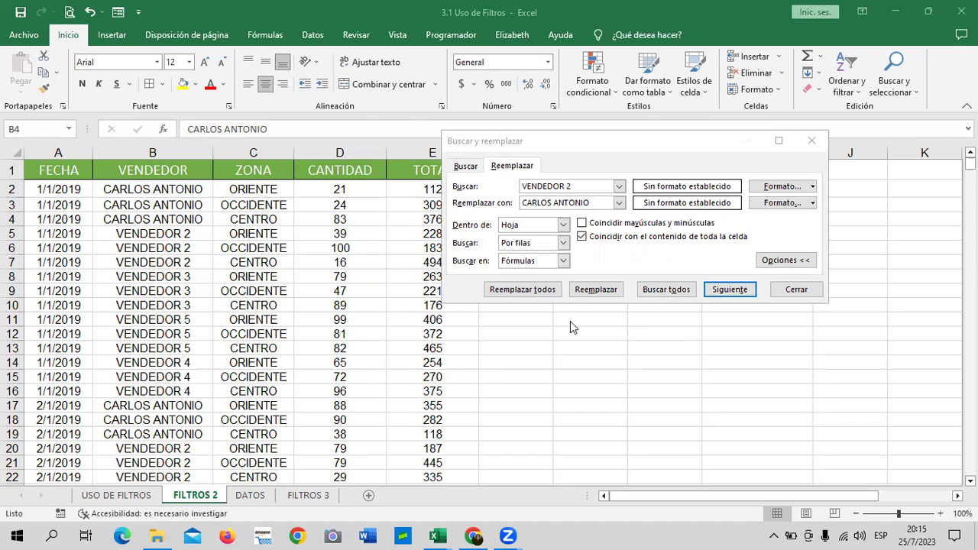
Step: Switch to the 4.2 Buscar y reemplazar (4) workbook window from the taskbar
{"action": "mouse_move", "coordinate": [437, 537]}
{"action": "left_click", "coordinate": [327, 491]}
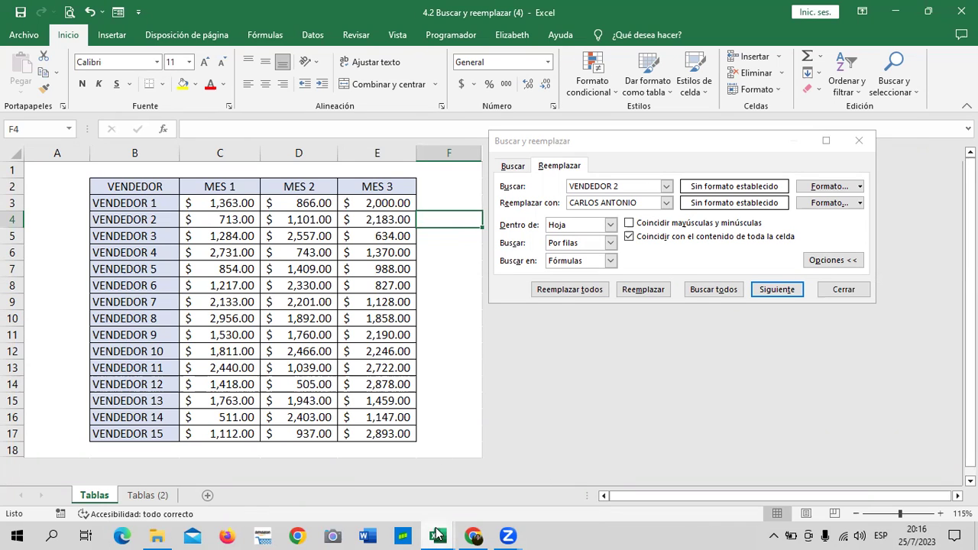
Step: Switch back to the 3.1 Uso de Filtros workbook and its find-and-replace window
{"action": "mouse_move", "coordinate": [438, 533]}
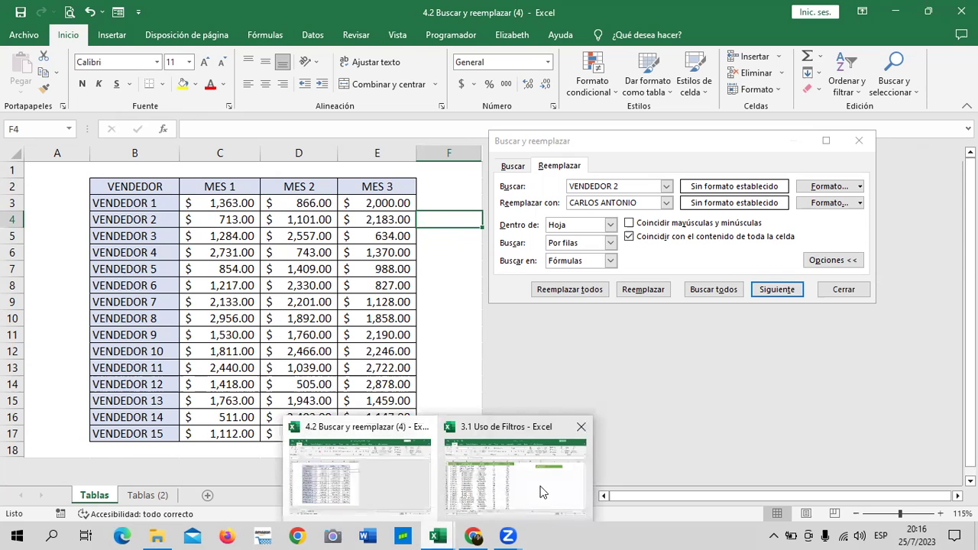
{"action": "left_click", "coordinate": [544, 492]}
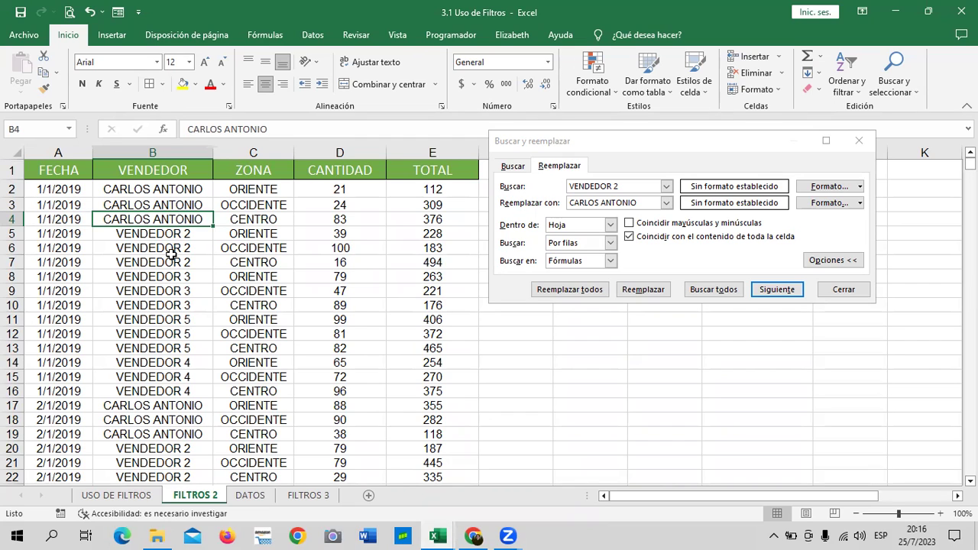
{"action": "left_click", "coordinate": [704, 148]}
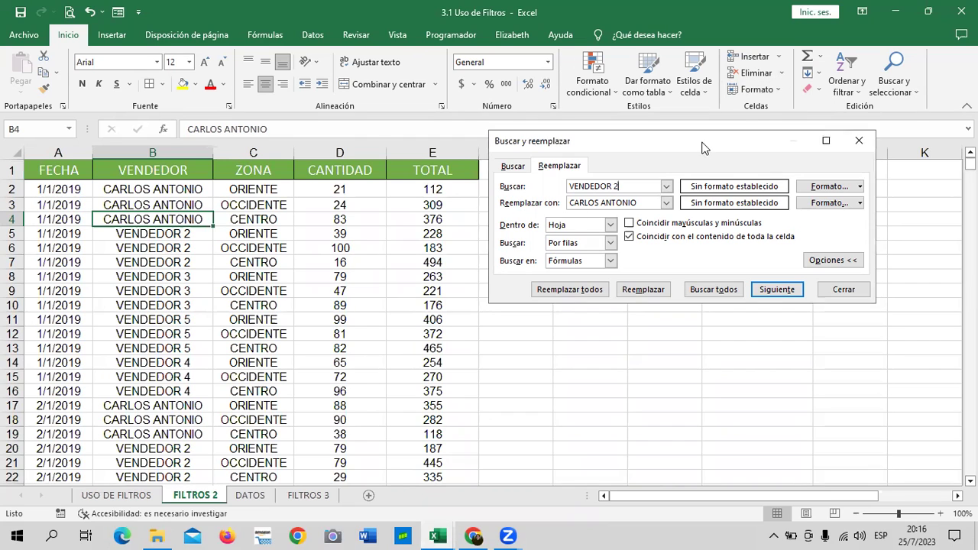
{"action": "left_click_drag", "start_coordinate": [703, 148], "coordinate": [630, 160]}
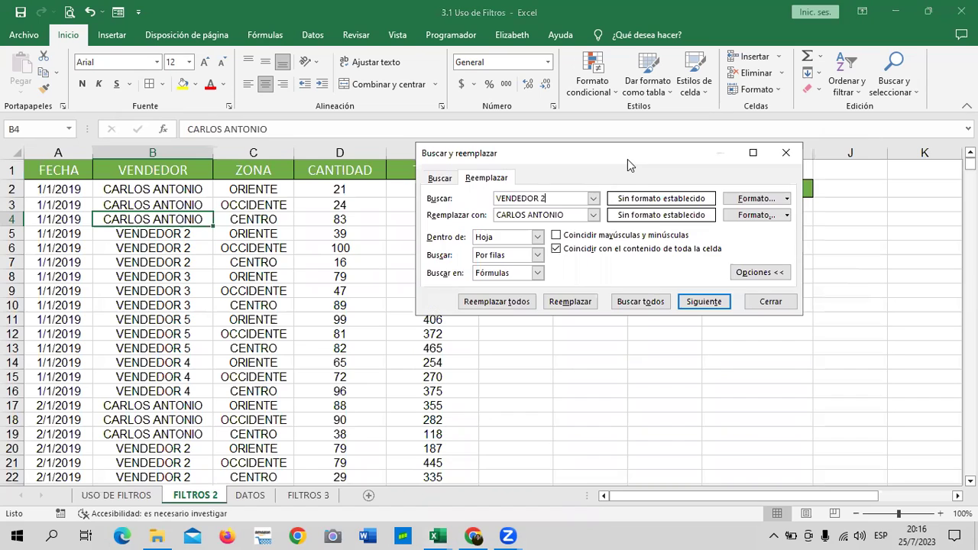
Step: Replace every VENDEDOR 2 with a second seller's full name (3288 replacements)
{"action": "left_click", "coordinate": [575, 215]}
{"action": "key", "text": "BackSpace"}
{"action": "key", "text": "BackSpace"}
{"action": "key", "text": "BackSpace"}
{"action": "key", "text": "BackSpace"}
{"action": "type", "text": "JUAN JOSE"}
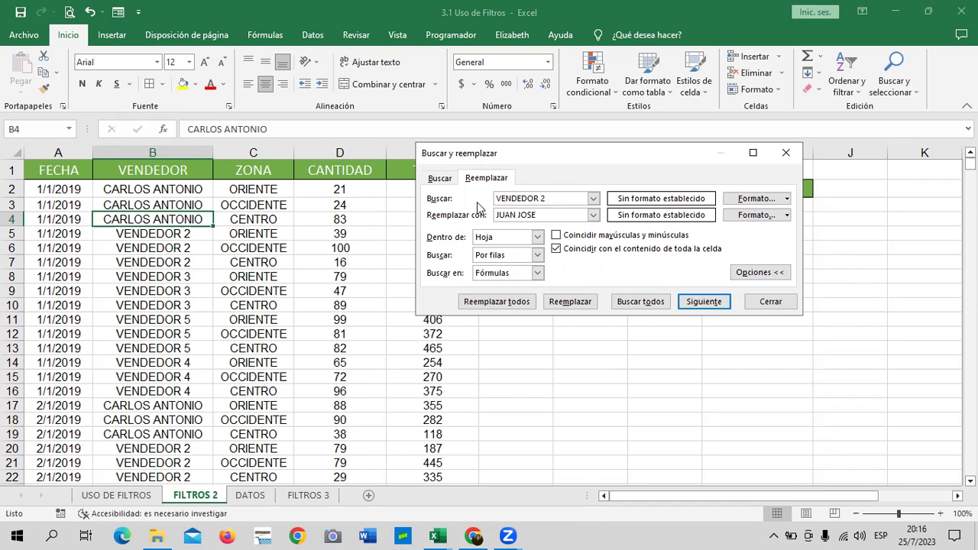
{"action": "left_click", "coordinate": [704, 302]}
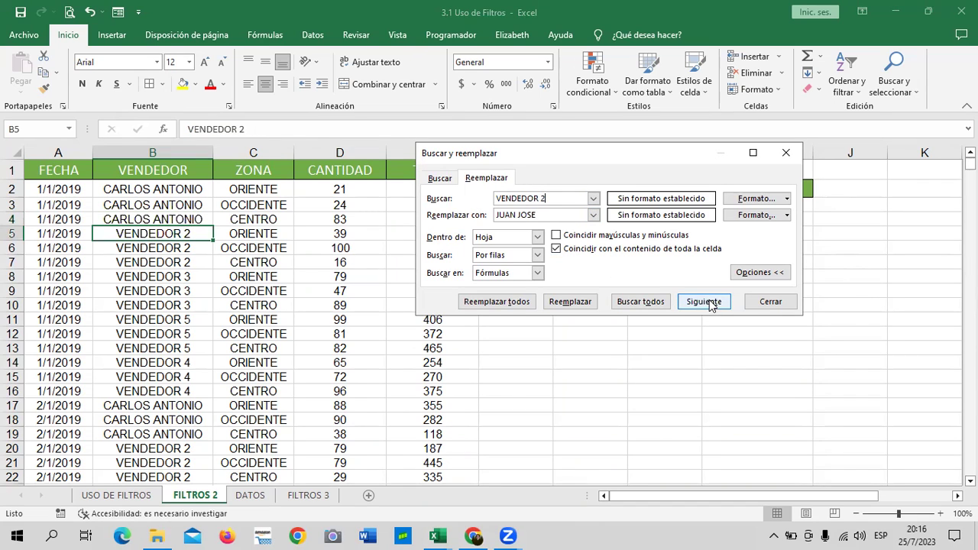
{"action": "left_click", "coordinate": [523, 306]}
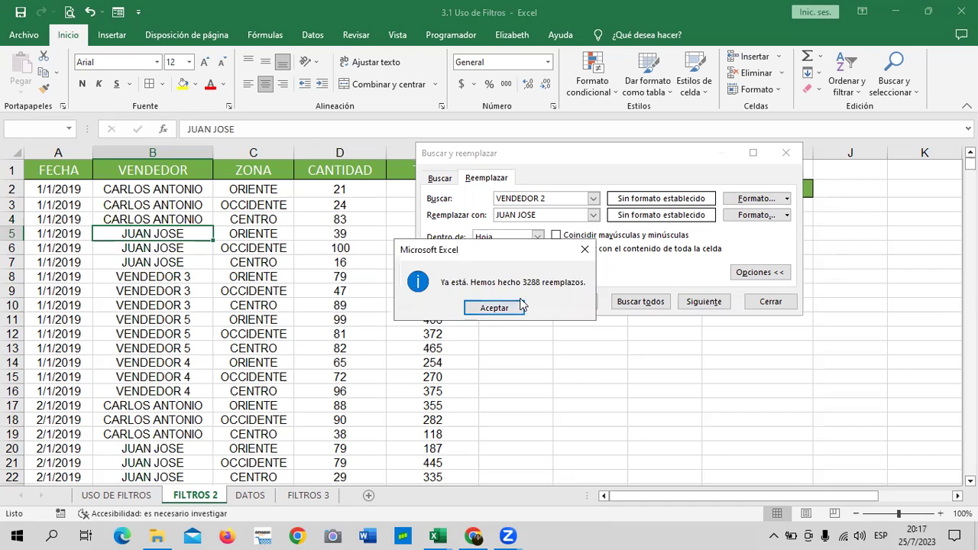
{"action": "left_click", "coordinate": [495, 308]}
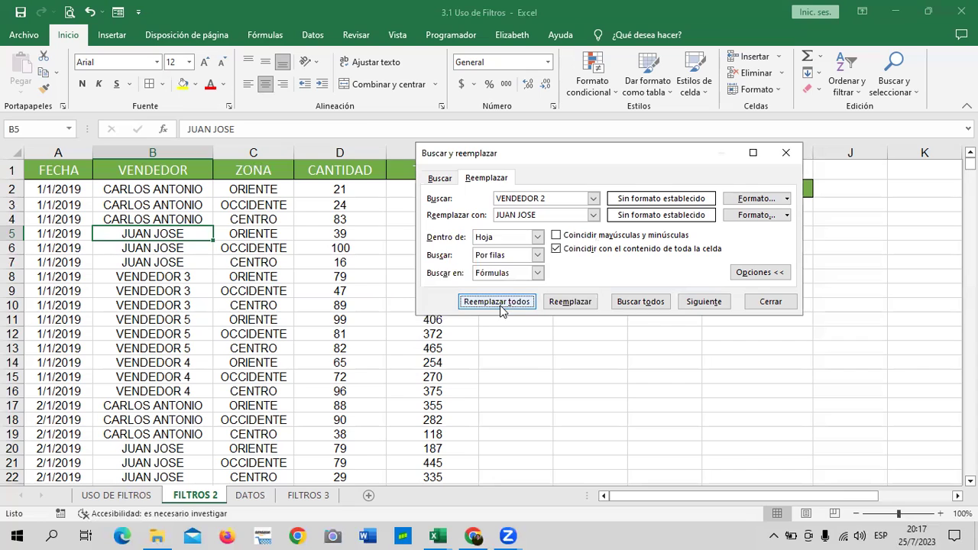
Step: Replace every VENDEDOR 3 with a third seller's full name
{"action": "left_click", "coordinate": [551, 198]}
{"action": "key", "text": "BackSpace"}
{"action": "type", "text": "3"}
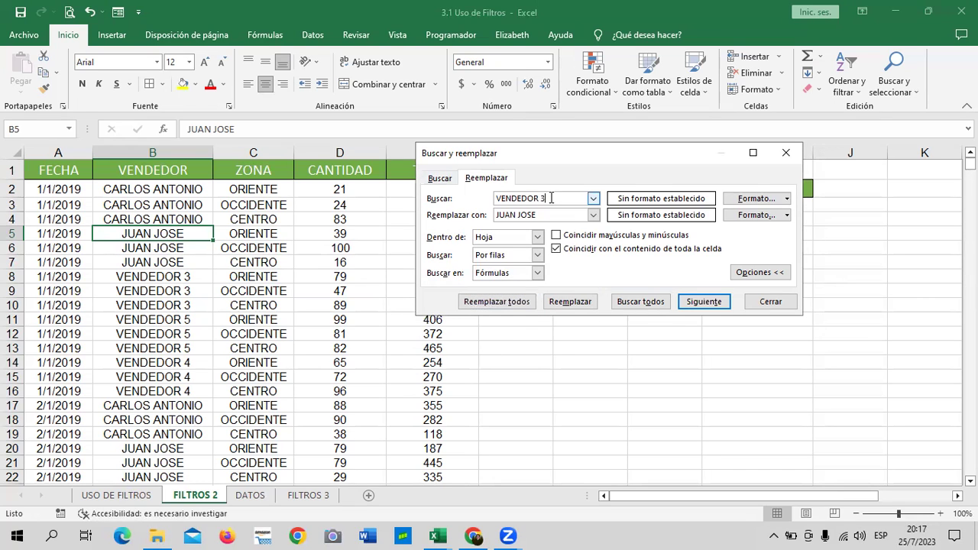
{"action": "left_click", "coordinate": [552, 214]}
{"action": "key", "text": "BackSpace"}
{"action": "key", "text": "BackSpace"}
{"action": "key", "text": "BackSpace"}
{"action": "key", "text": "BackSpace"}
{"action": "key", "text": "BackSpace"}
{"action": "type", "text": "KARLA LISSETH"}
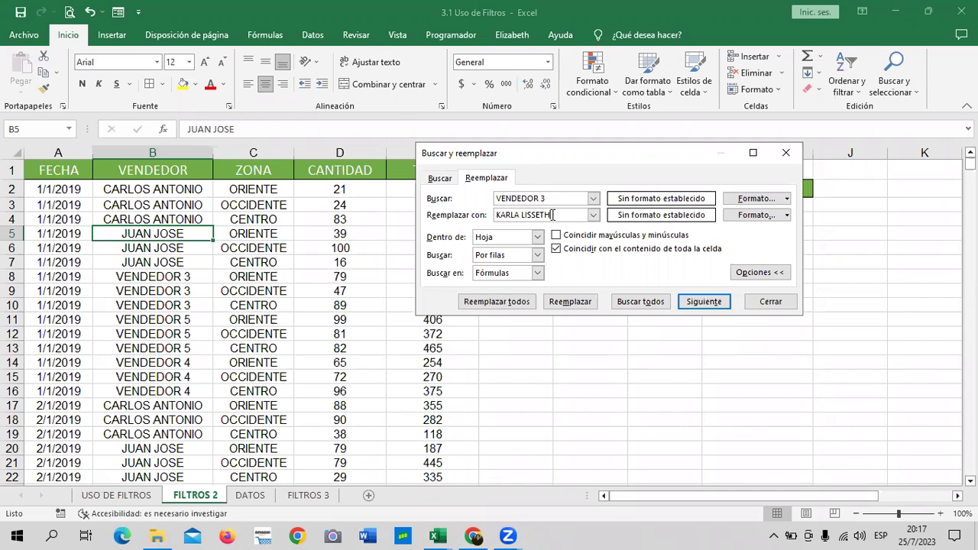
{"action": "left_click", "coordinate": [703, 303]}
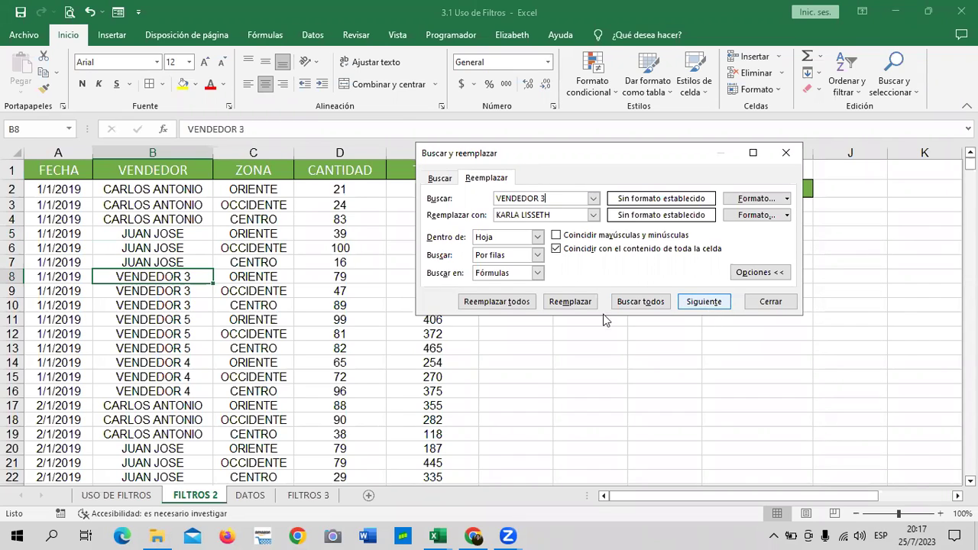
{"action": "left_click", "coordinate": [526, 304]}
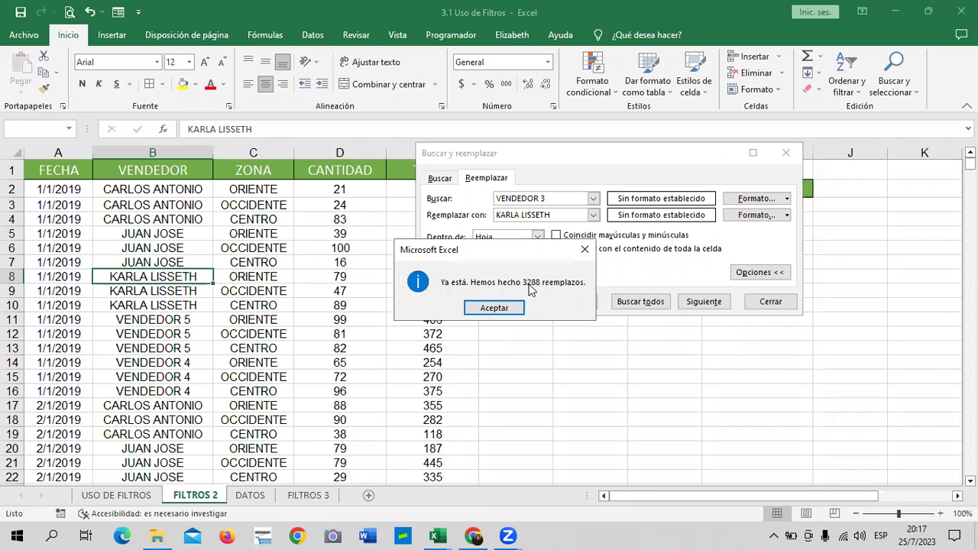
{"action": "left_click", "coordinate": [512, 310]}
Step: Replace every VENDEDOR 4 with a fourth seller's full name
{"action": "left_click", "coordinate": [556, 198]}
{"action": "key", "text": "BackSpace"}
{"action": "type", "text": "4"}
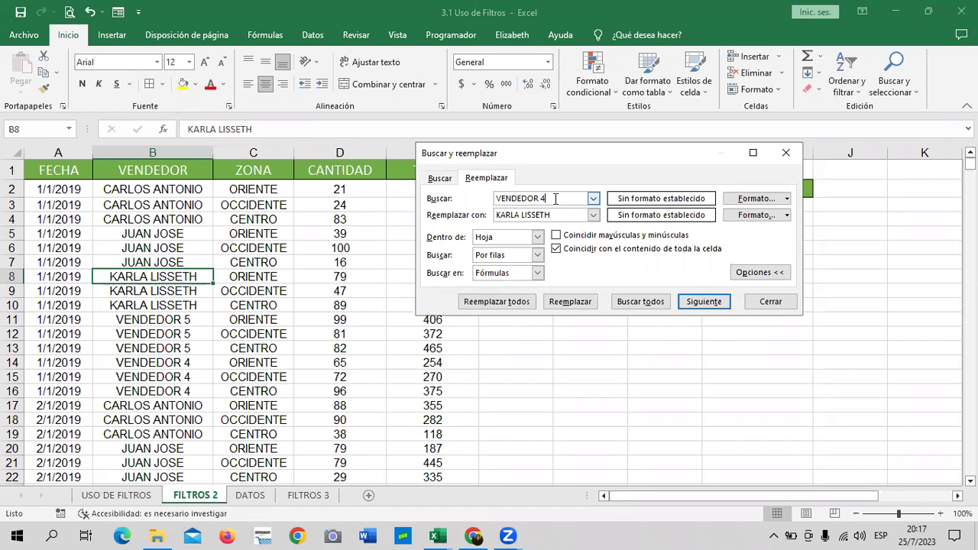
{"action": "left_click", "coordinate": [569, 215]}
{"action": "key", "text": "BackSpace"}
{"action": "key", "text": "BackSpace"}
{"action": "key", "text": "BackSpace"}
{"action": "key", "text": "BackSpace"}
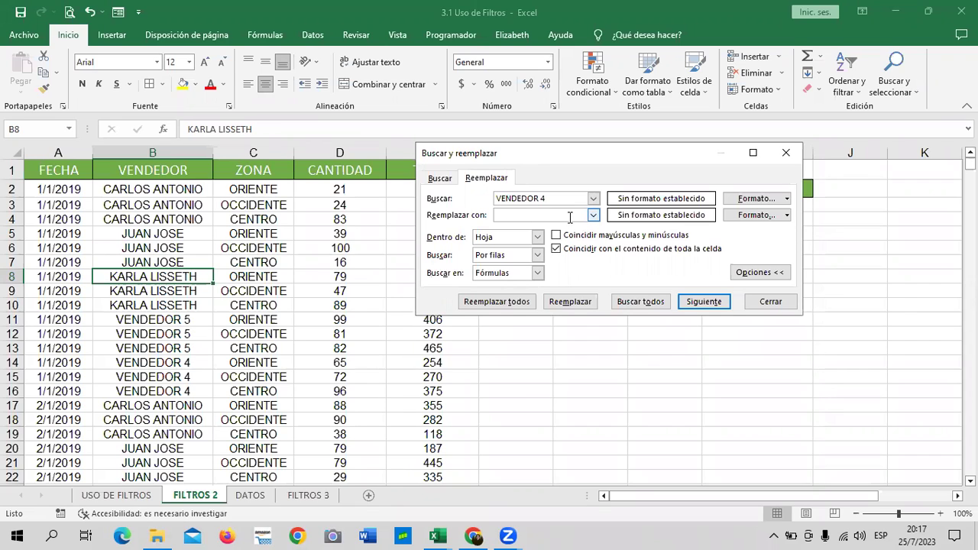
{"action": "type", "text": "ANA MARIA"}
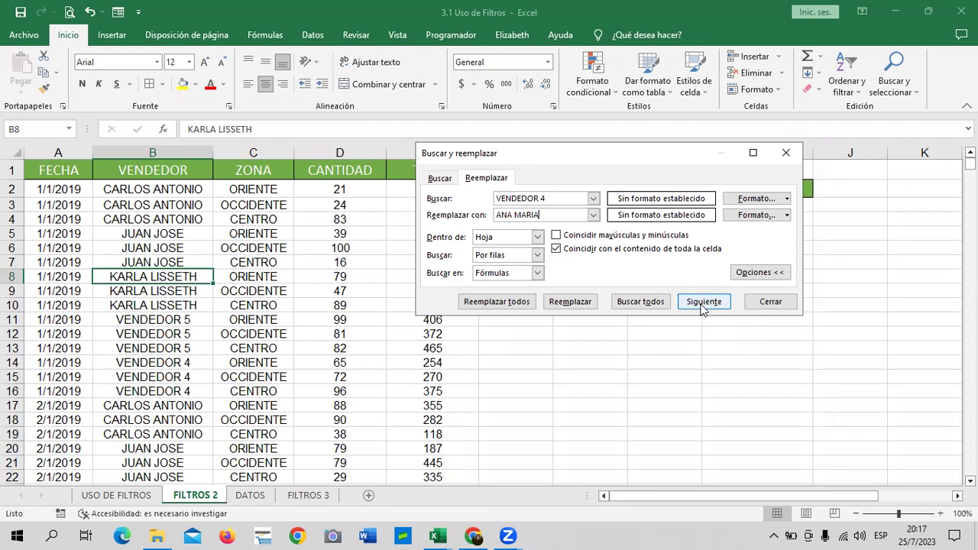
{"action": "left_click", "coordinate": [704, 305]}
{"action": "left_click", "coordinate": [501, 305]}
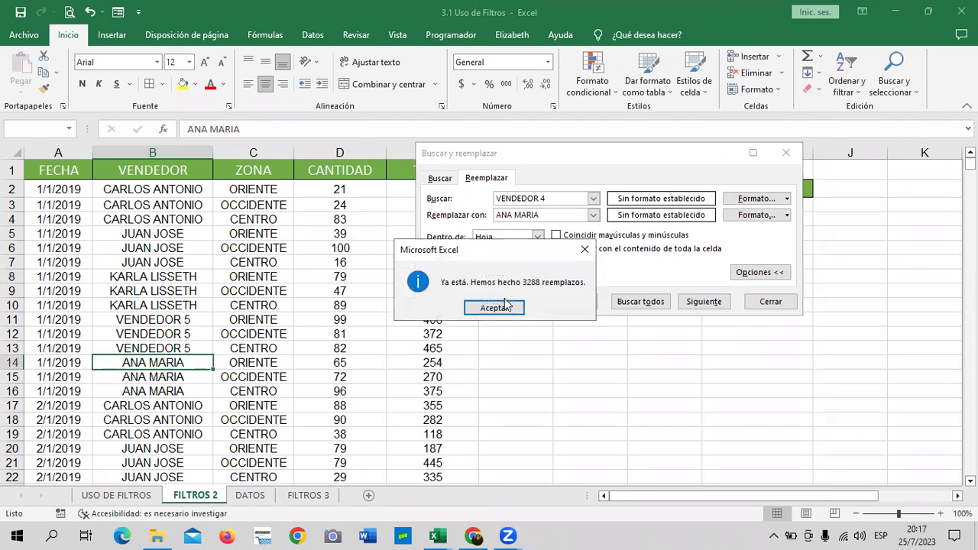
Step: Replace every VENDEDOR 5 with a fifth seller's full name, then close Buscar y reemplazar
{"action": "left_click", "coordinate": [505, 307]}
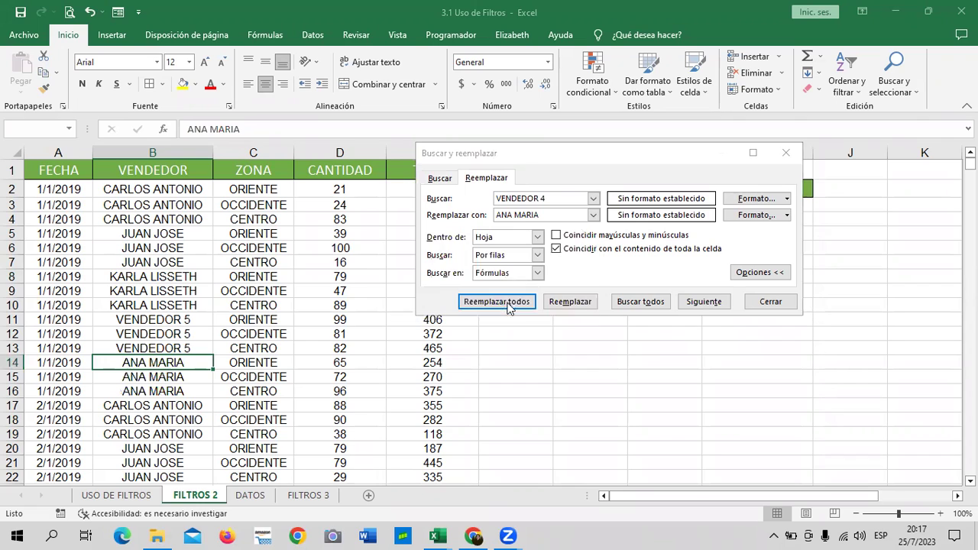
{"action": "left_click", "coordinate": [577, 198]}
{"action": "key", "text": "BackSpace"}
{"action": "type", "text": "5"}
{"action": "left_click", "coordinate": [554, 214]}
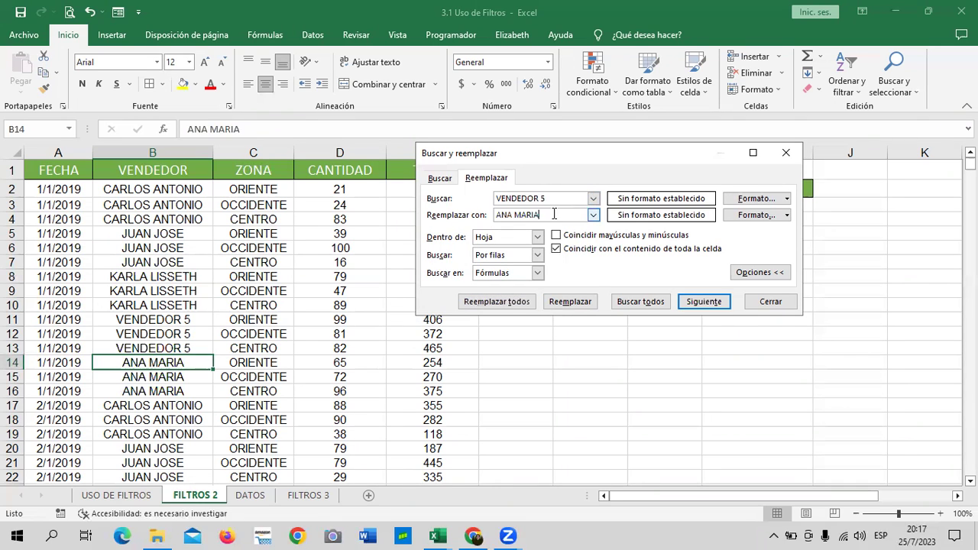
{"action": "key", "text": "BackSpace"}
{"action": "key", "text": "BackSpace"}
{"action": "key", "text": "BackSpace"}
{"action": "key", "text": "BackSpace"}
{"action": "type", "text": "WENDY CAROLINA"}
{"action": "left_click", "coordinate": [685, 303]}
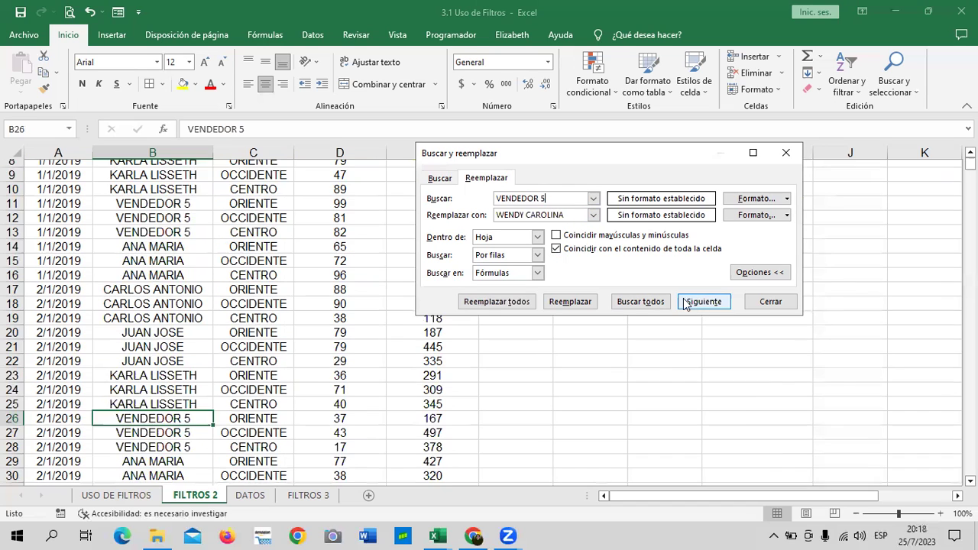
{"action": "left_click", "coordinate": [497, 301]}
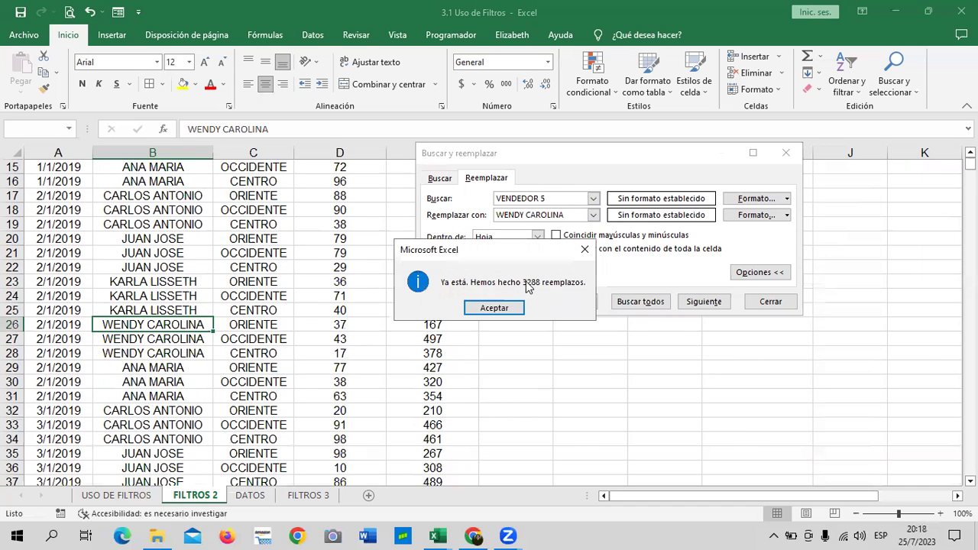
{"action": "left_click", "coordinate": [505, 310]}
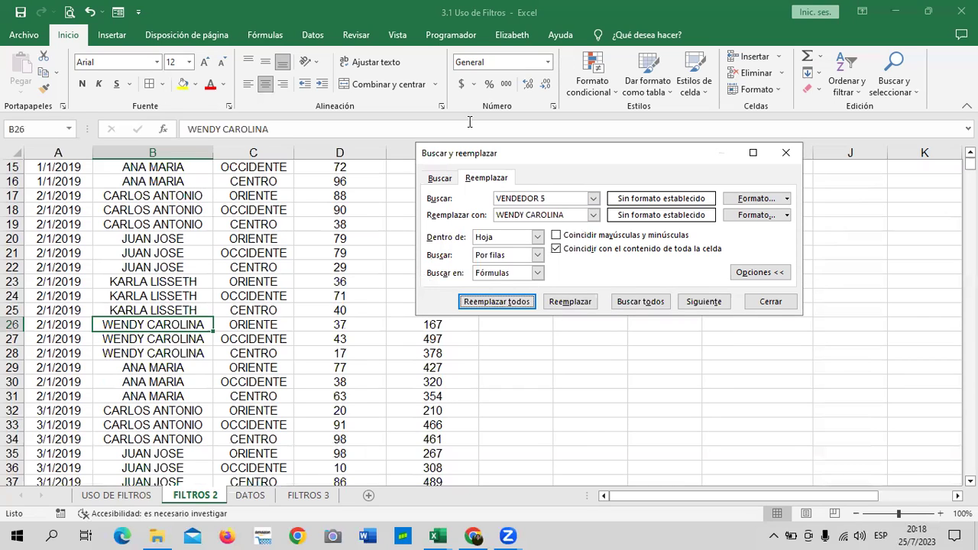
{"action": "left_click", "coordinate": [784, 157]}
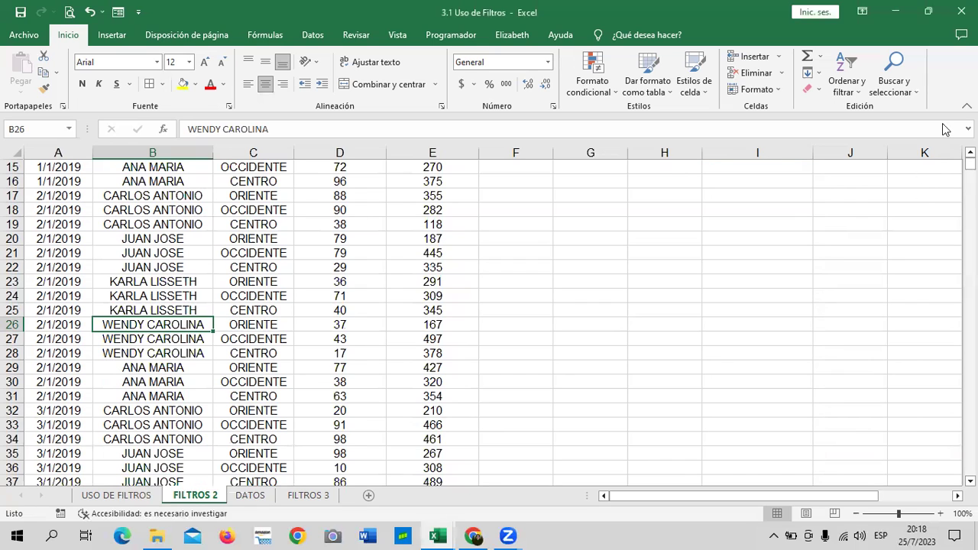
{"action": "scroll", "coordinate": [221, 351], "scroll_direction": "up", "scroll_amount": 5}
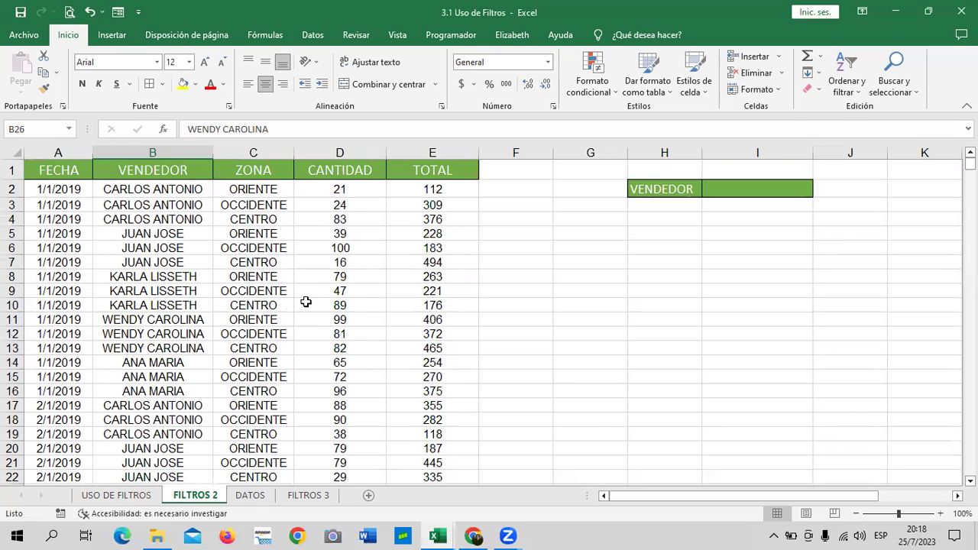
{"action": "left_click", "coordinate": [645, 317]}
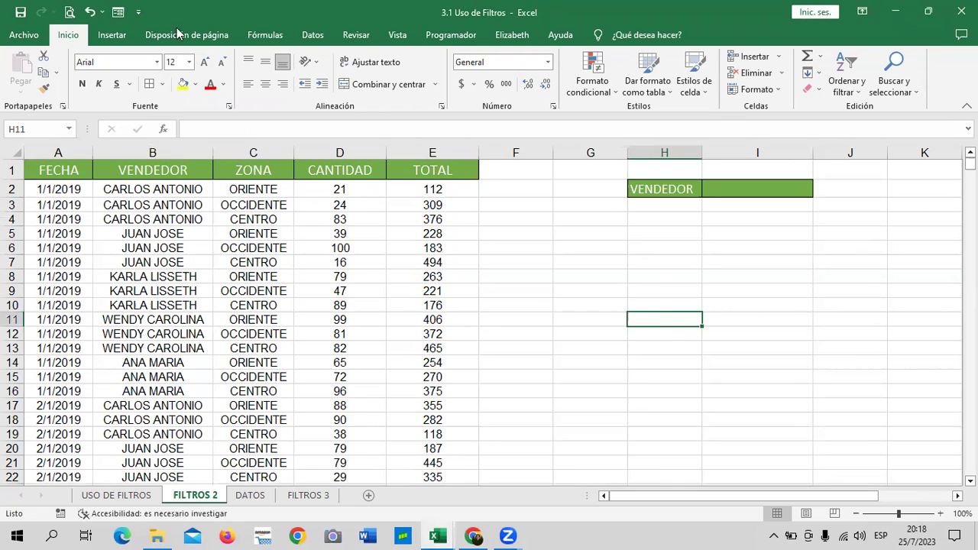
{"action": "left_click", "coordinate": [313, 34]}
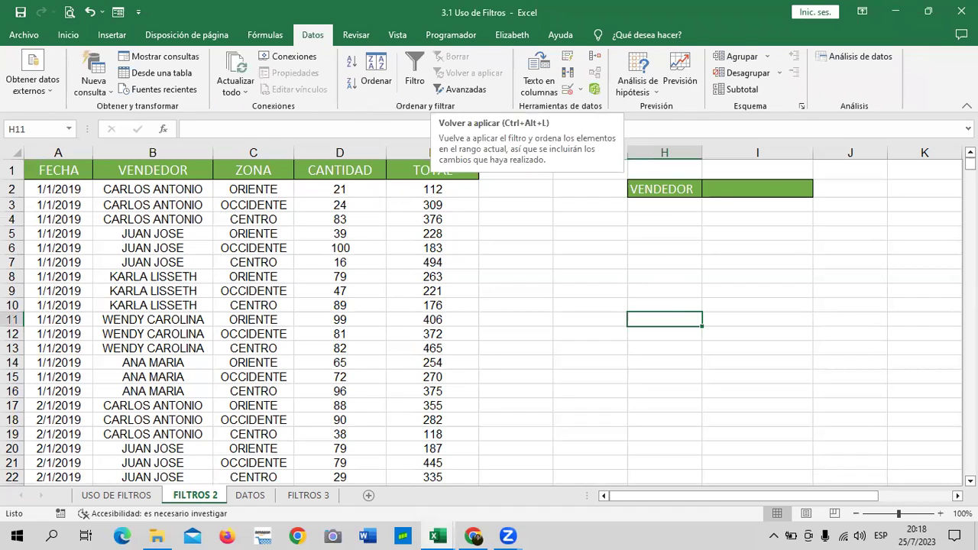
{"action": "left_click", "coordinate": [785, 189]}
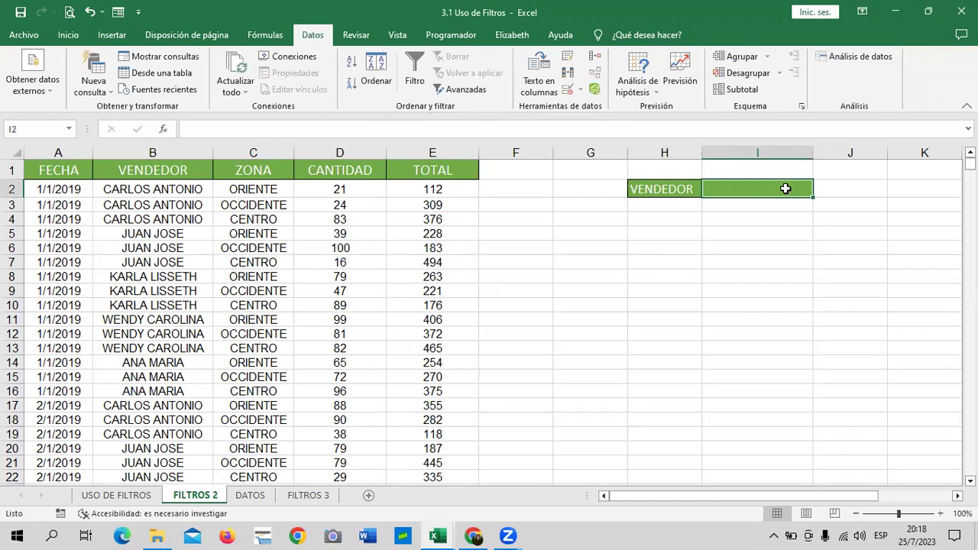
{"action": "left_click", "coordinate": [567, 88]}
{"action": "left_click", "coordinate": [562, 189]}
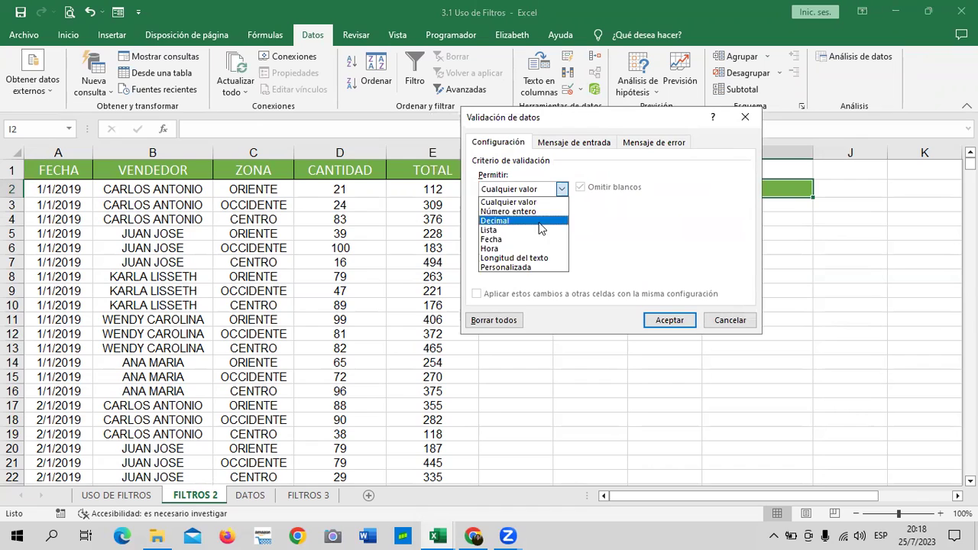
{"action": "left_click", "coordinate": [526, 232]}
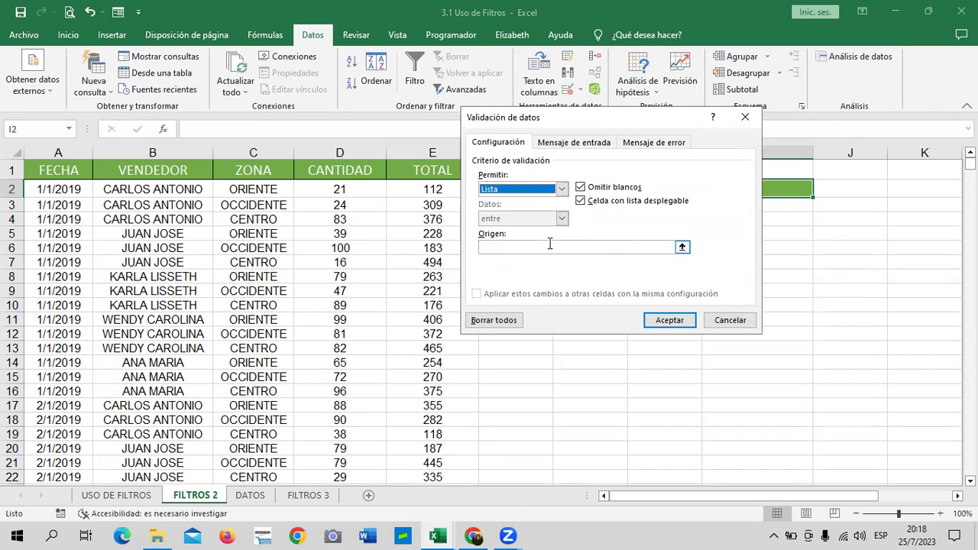
{"action": "left_click_drag", "start_coordinate": [614, 111], "coordinate": [602, 110]}
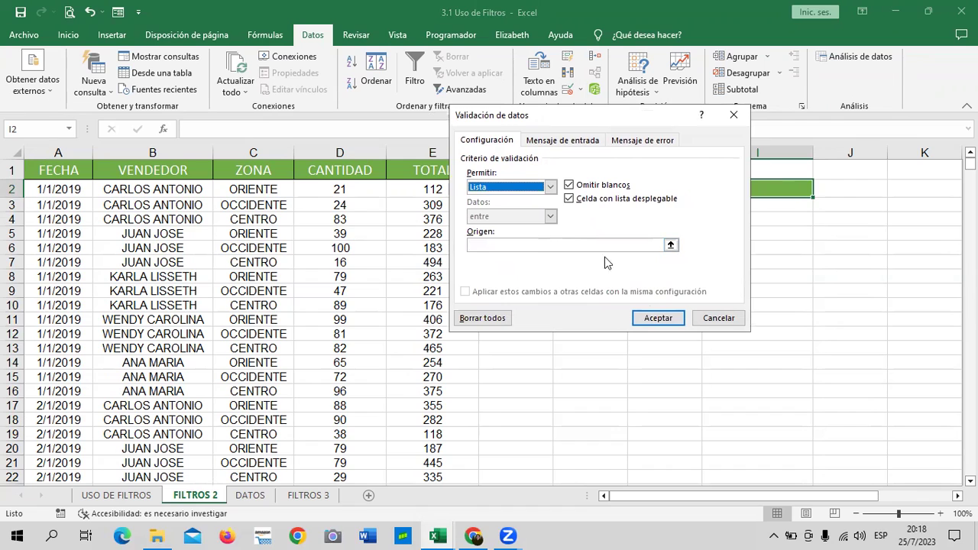
{"action": "left_click", "coordinate": [717, 319]}
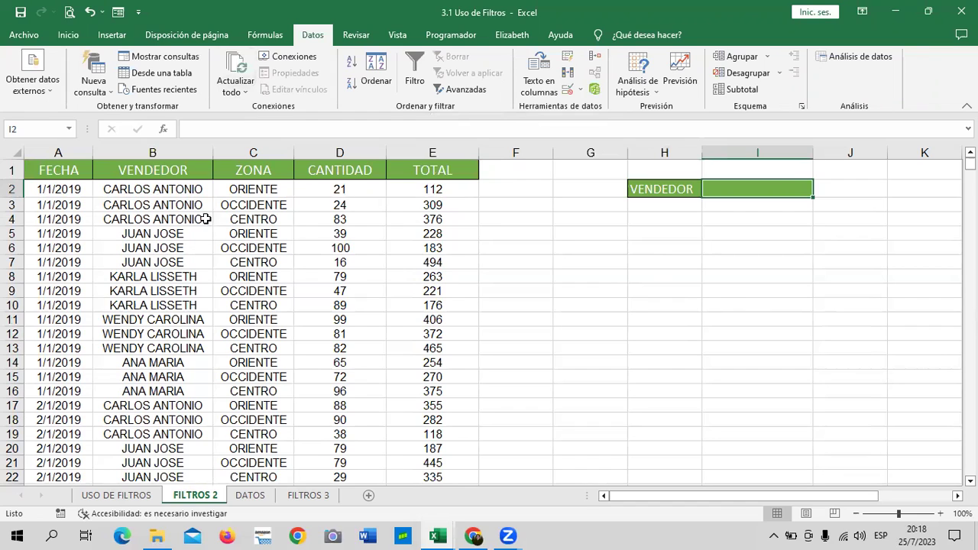
{"action": "left_click", "coordinate": [173, 186]}
{"action": "left_click", "coordinate": [168, 272]}
{"action": "left_click", "coordinate": [185, 190]}
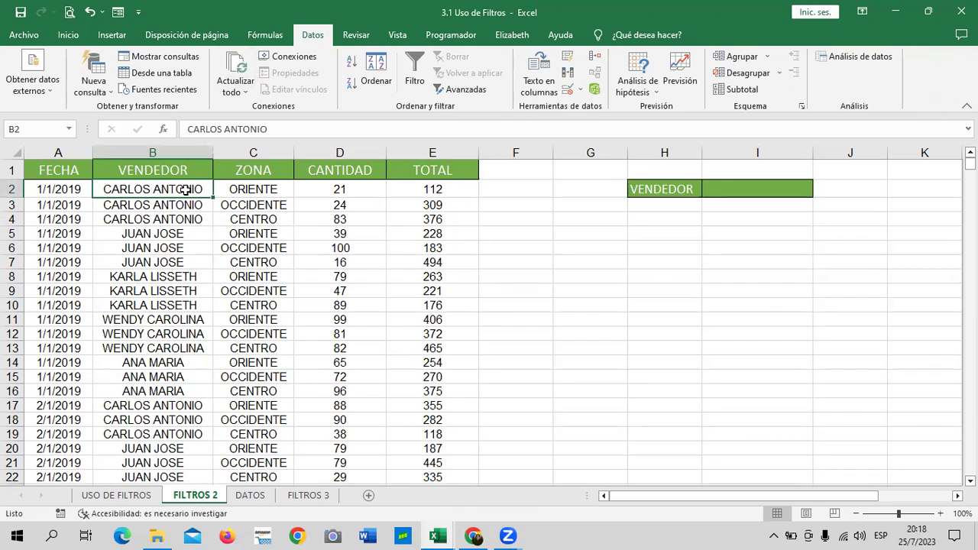
Step: Select the vendor names from B2 to the last row and copy them
{"action": "left_click", "coordinate": [677, 332]}
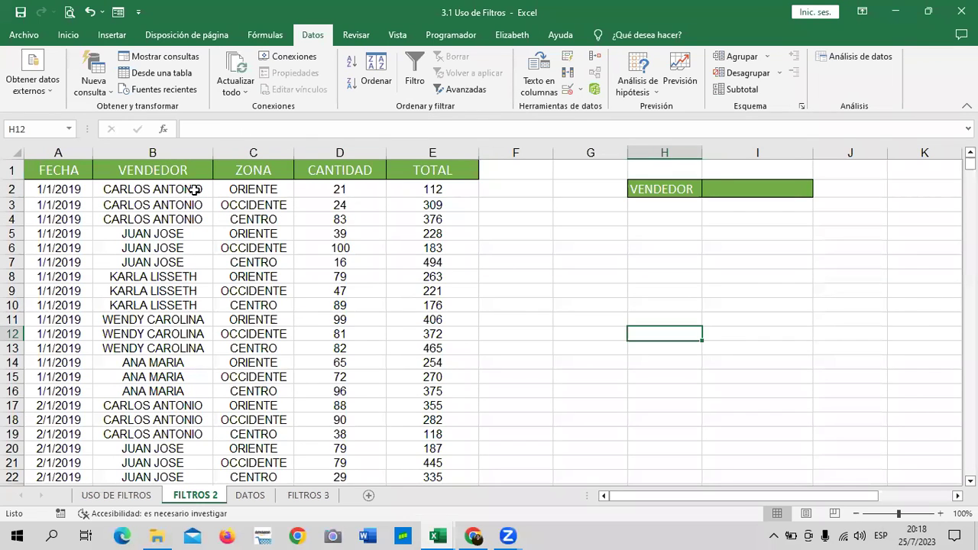
{"action": "left_click", "coordinate": [196, 189]}
{"action": "key", "text": "ctrl+shift+Down"}
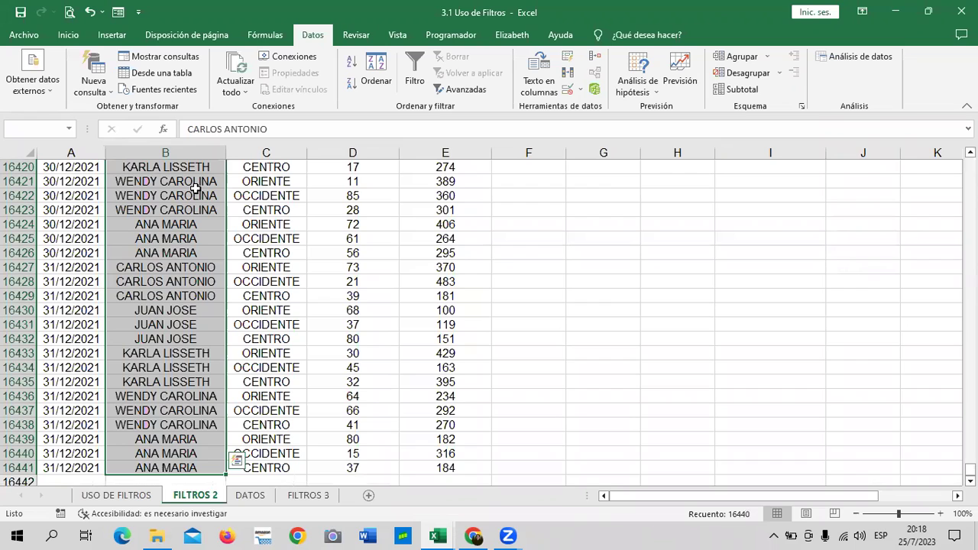
{"action": "right_click", "coordinate": [174, 197]}
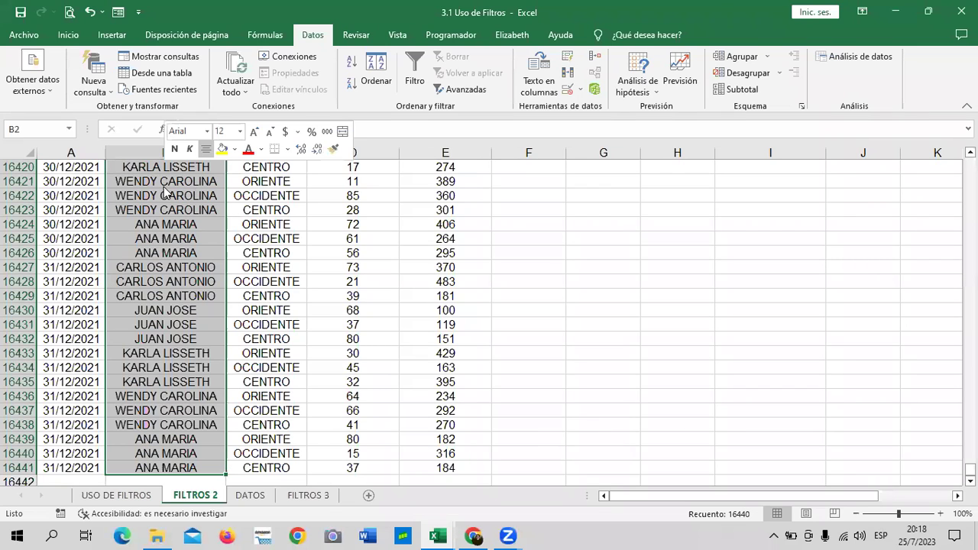
{"action": "left_click", "coordinate": [200, 224]}
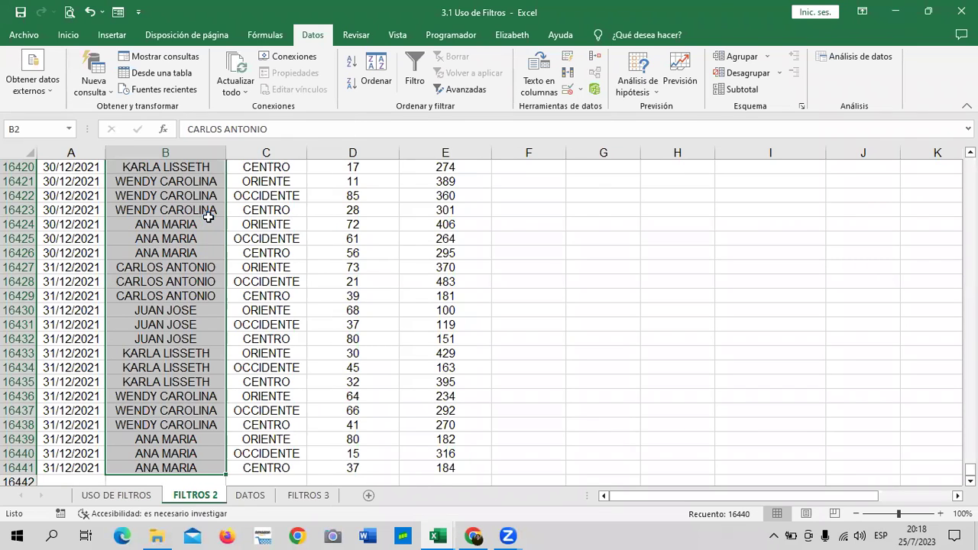
{"action": "key", "text": "ctrl+BackSpace"}
{"action": "mouse_move", "coordinate": [470, 535]}
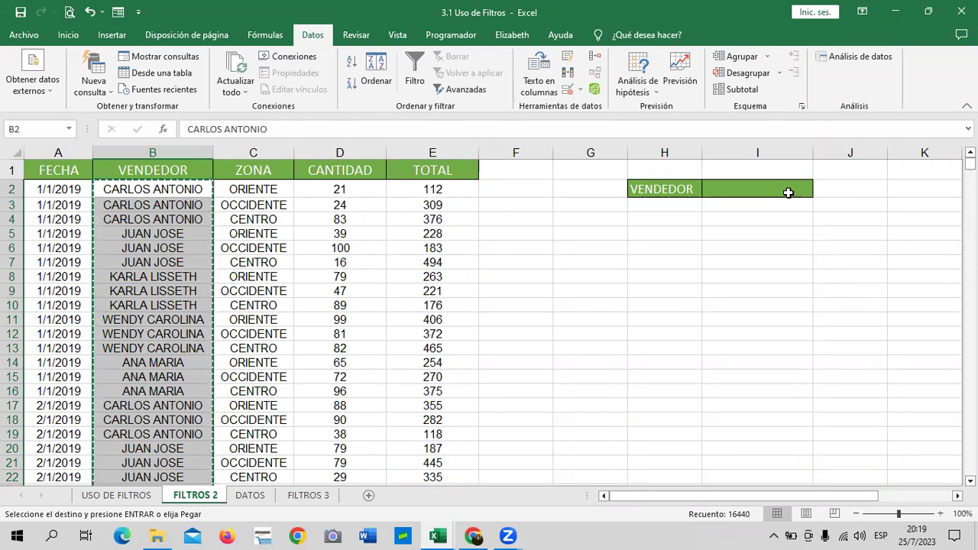
Step: Add a new sheet, paste the vendor names at F3, and widen column F
{"action": "left_click", "coordinate": [369, 500]}
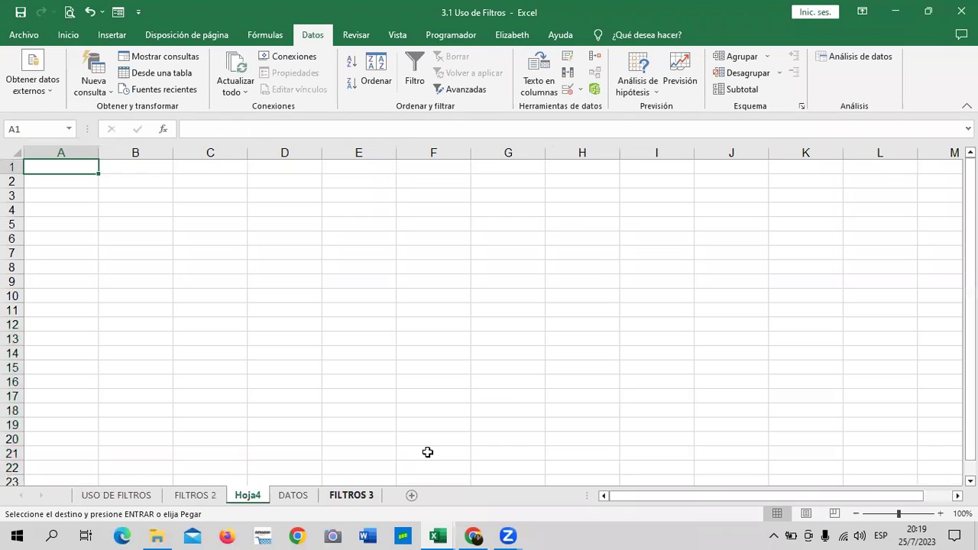
{"action": "left_click", "coordinate": [427, 196]}
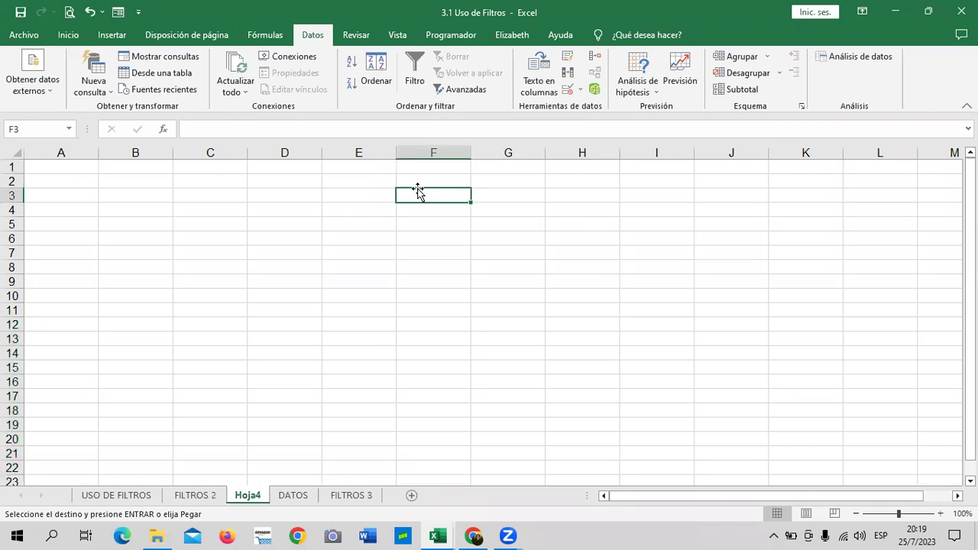
{"action": "key", "text": "ctrl+v"}
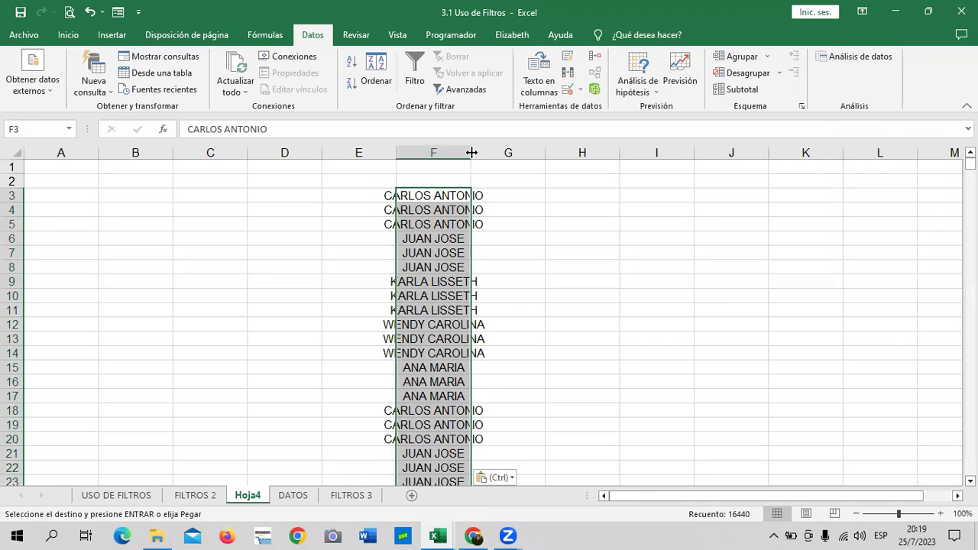
{"action": "left_click_drag", "start_coordinate": [471, 153], "coordinate": [538, 153]}
Step: Check that the pasted names run from F3 down to row 16442
{"action": "scroll", "coordinate": [457, 287], "scroll_direction": "down", "scroll_amount": 4}
{"action": "scroll", "coordinate": [450, 284], "scroll_direction": "up", "scroll_amount": 4}
{"action": "left_click", "coordinate": [445, 196]}
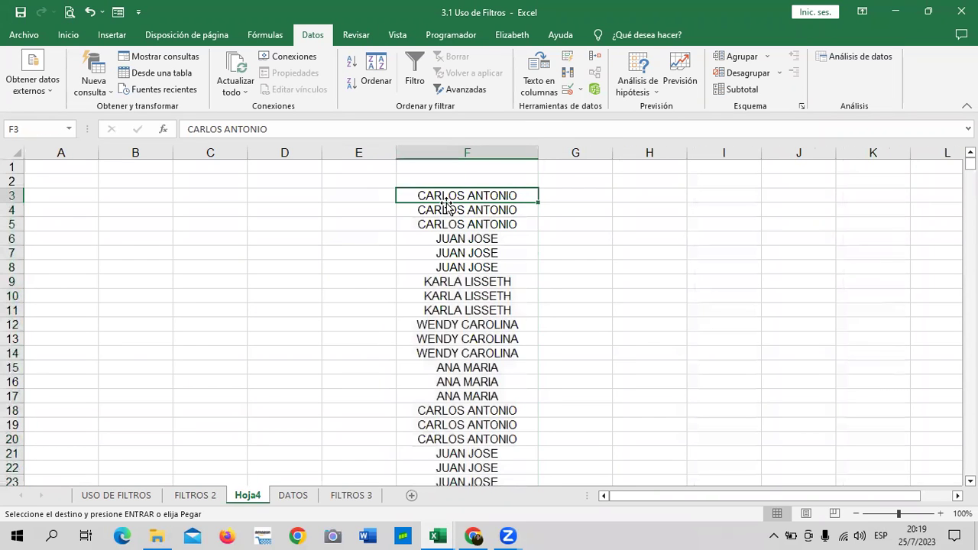
{"action": "key", "text": "ctrl+Down"}
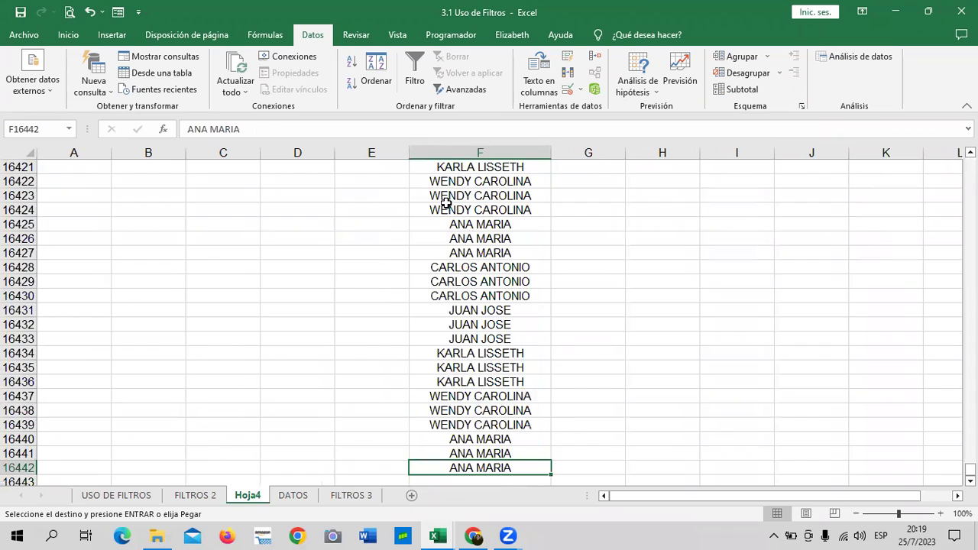
{"action": "key", "text": "ctrl+Up"}
{"action": "scroll", "coordinate": [600, 290], "scroll_direction": "up", "scroll_amount": 1}
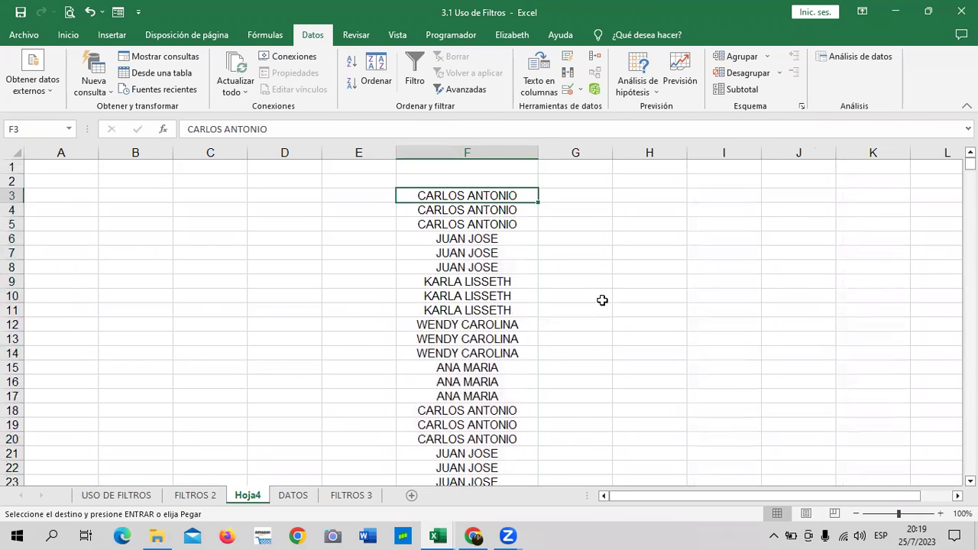
{"action": "left_click", "coordinate": [524, 247]}
{"action": "left_click", "coordinate": [495, 195]}
{"action": "left_click", "coordinate": [625, 310]}
Step: Convert the F3:F16442 name list into a table with Insertar > Tabla
{"action": "left_click", "coordinate": [484, 196]}
{"action": "left_click", "coordinate": [74, 36]}
{"action": "left_click", "coordinate": [111, 35]}
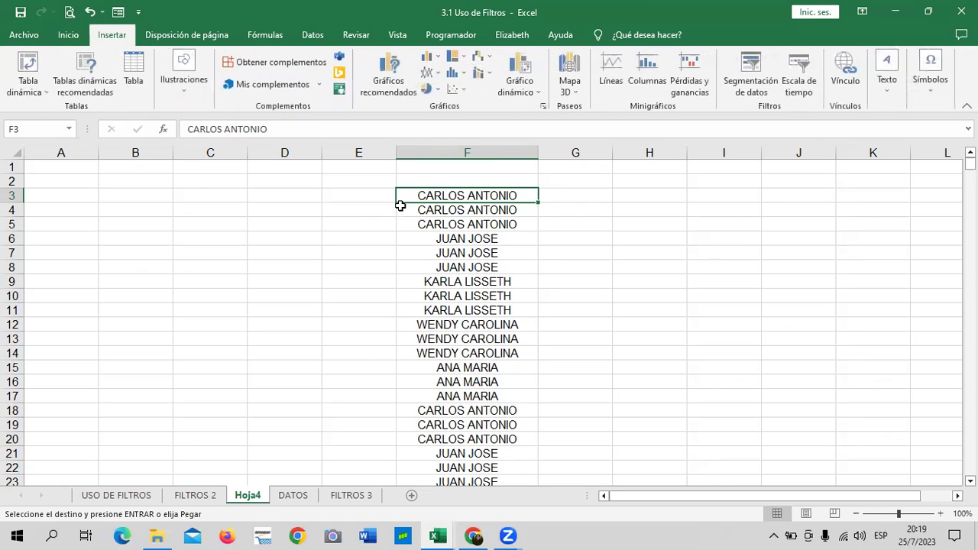
{"action": "left_click", "coordinate": [454, 279]}
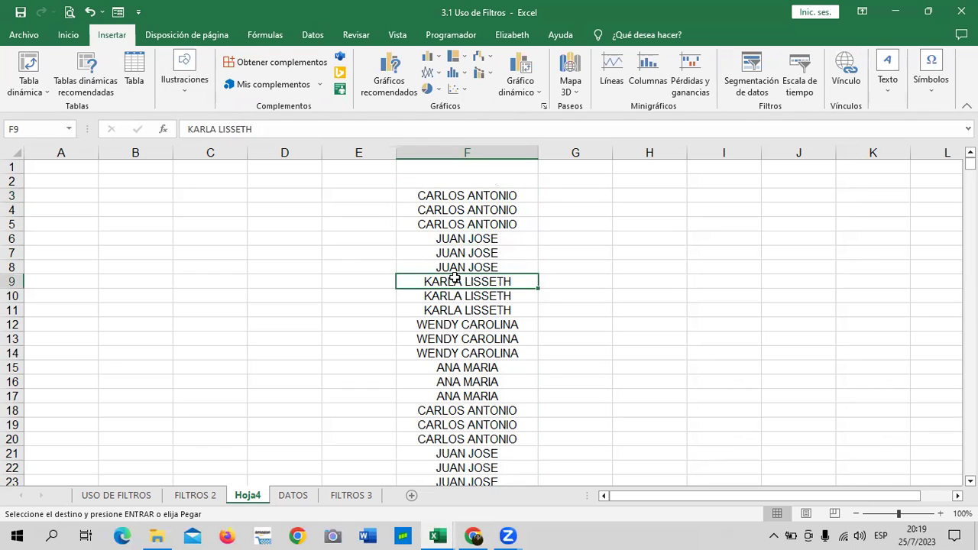
{"action": "left_click", "coordinate": [131, 73]}
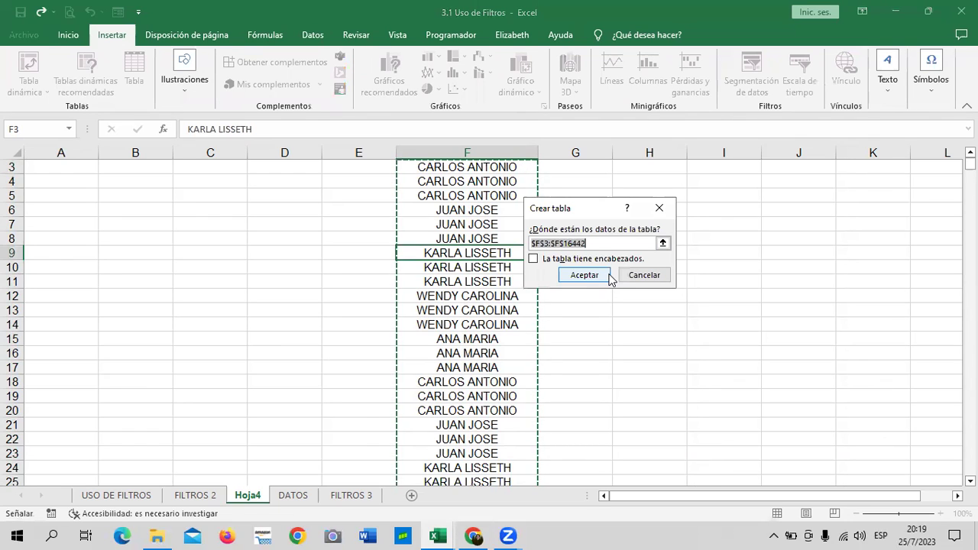
{"action": "left_click", "coordinate": [585, 275]}
Step: Inspect the Columna1 filter list and preview Remove Duplicates settings, closing without applying
{"action": "left_click", "coordinate": [498, 270]}
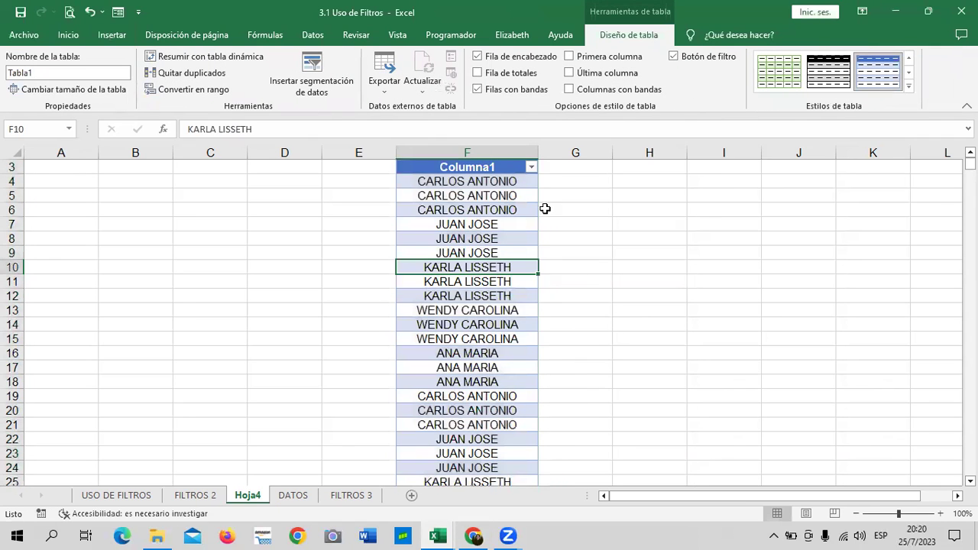
{"action": "left_click", "coordinate": [529, 169]}
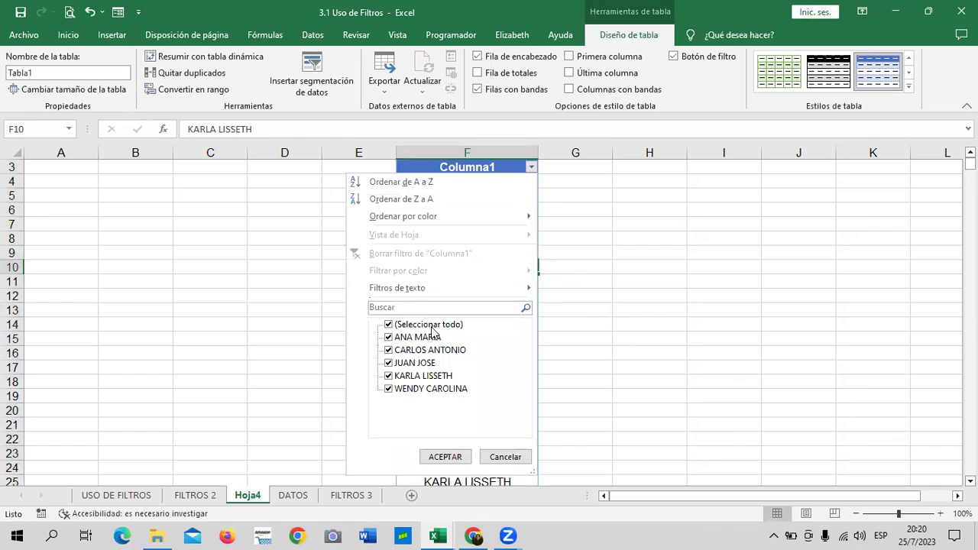
{"action": "left_click", "coordinate": [457, 459]}
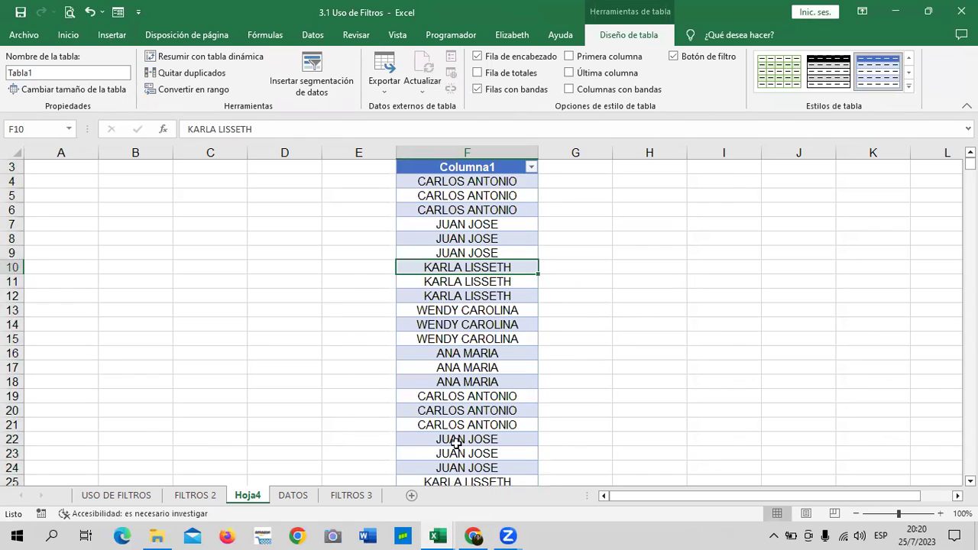
{"action": "left_click", "coordinate": [480, 207]}
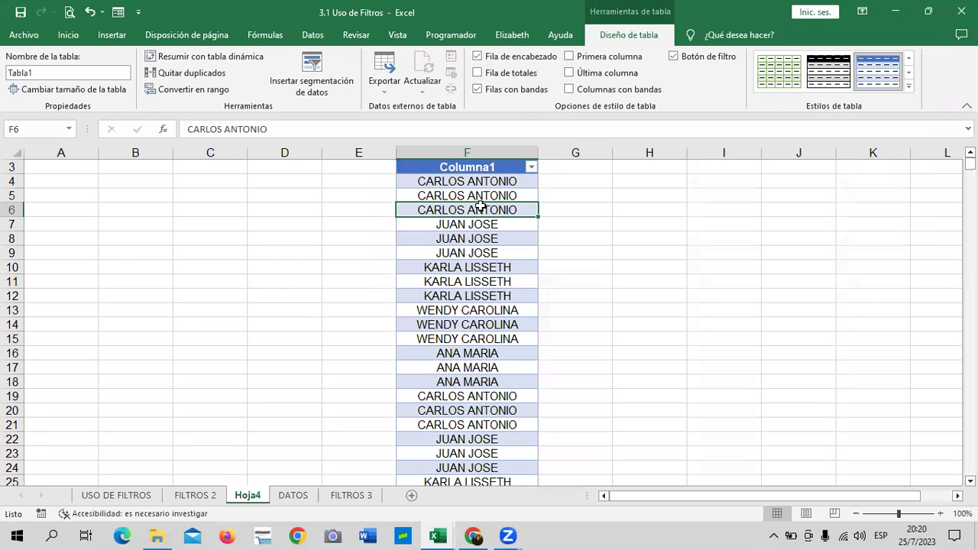
{"action": "left_click", "coordinate": [183, 74]}
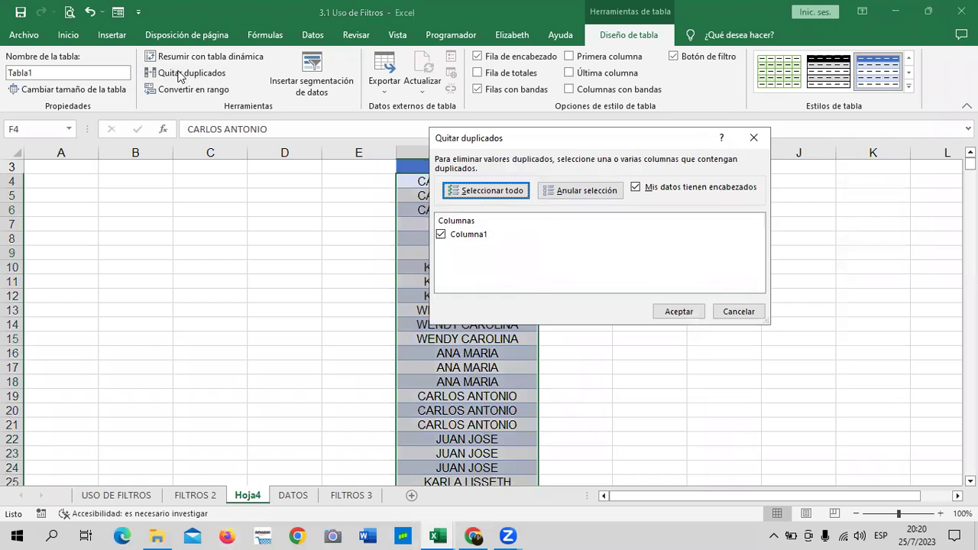
{"action": "left_click", "coordinate": [584, 193]}
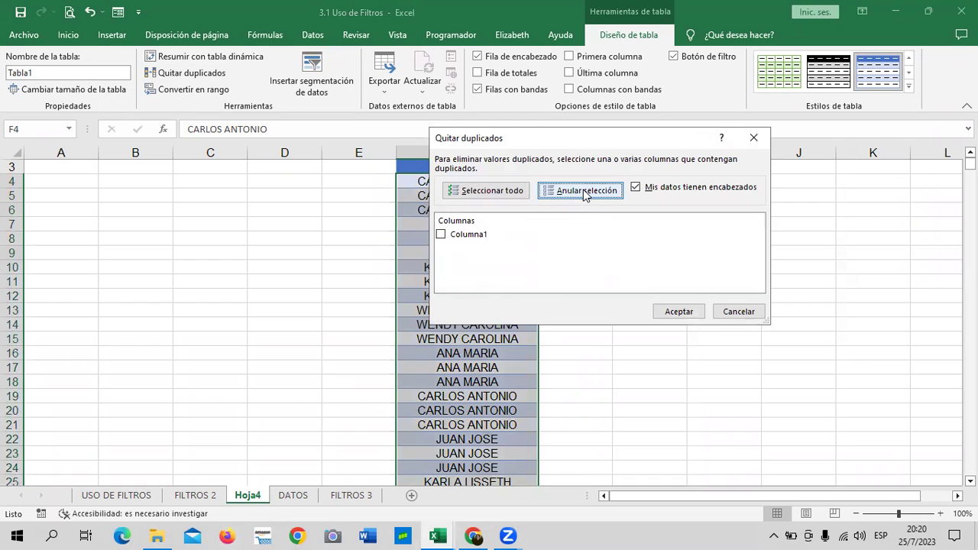
{"action": "left_click", "coordinate": [677, 311]}
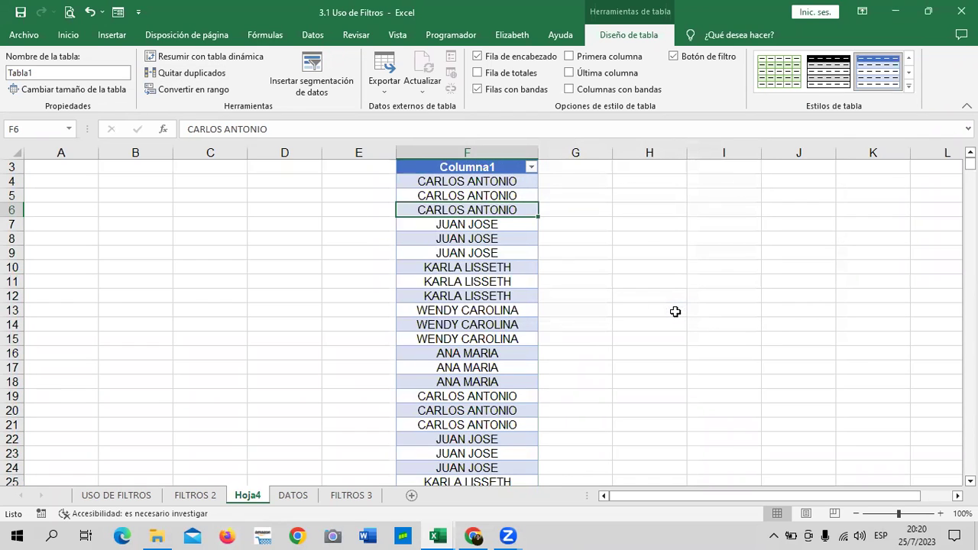
Step: Remove duplicates on Columna1, deleting 16435 repeats and leaving five unique vendor names
{"action": "left_click", "coordinate": [479, 221]}
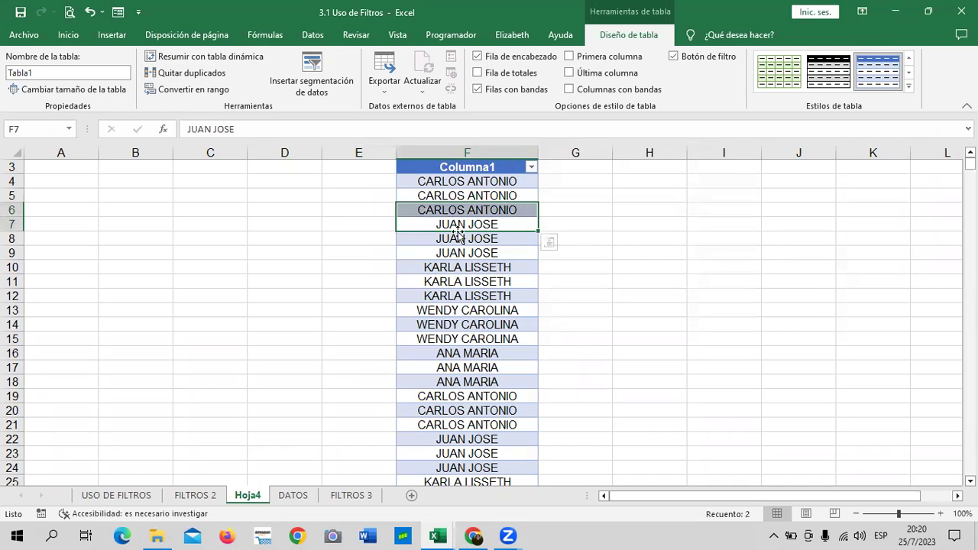
{"action": "left_click", "coordinate": [466, 310]}
{"action": "left_click", "coordinate": [168, 73]}
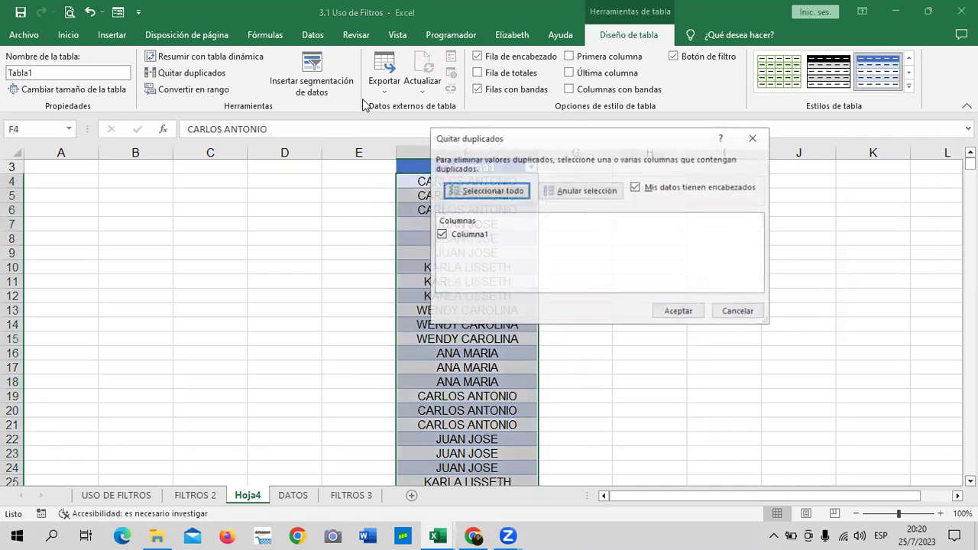
{"action": "left_click", "coordinate": [471, 236]}
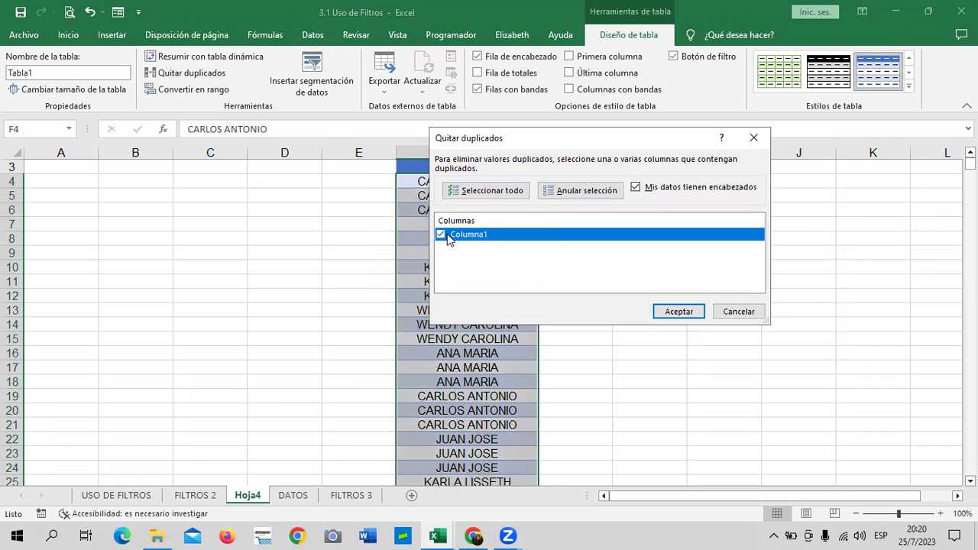
{"action": "left_click", "coordinate": [678, 311]}
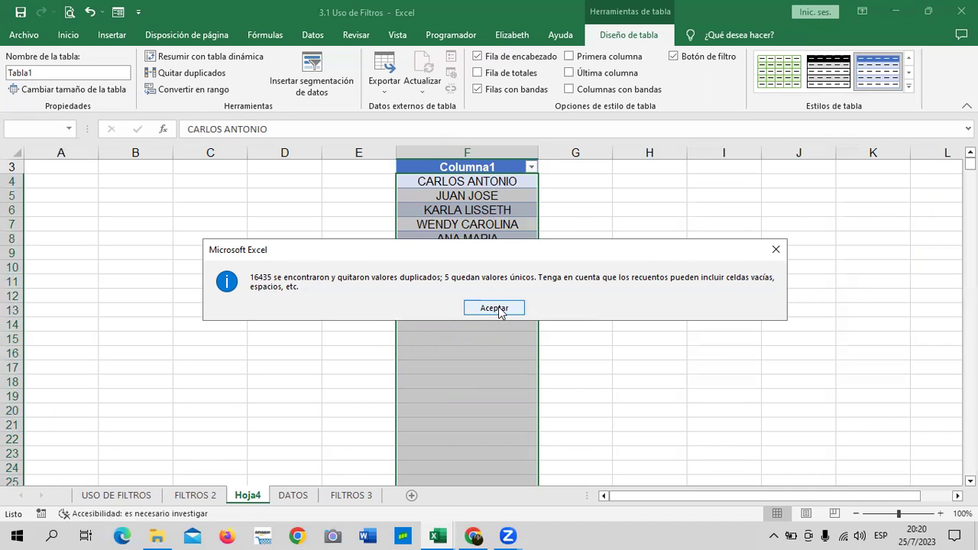
{"action": "left_click", "coordinate": [497, 307]}
Step: Check the five unique names on Hoja4, from CARLOS ANTONIO to ANA MARIA
{"action": "left_click", "coordinate": [618, 268]}
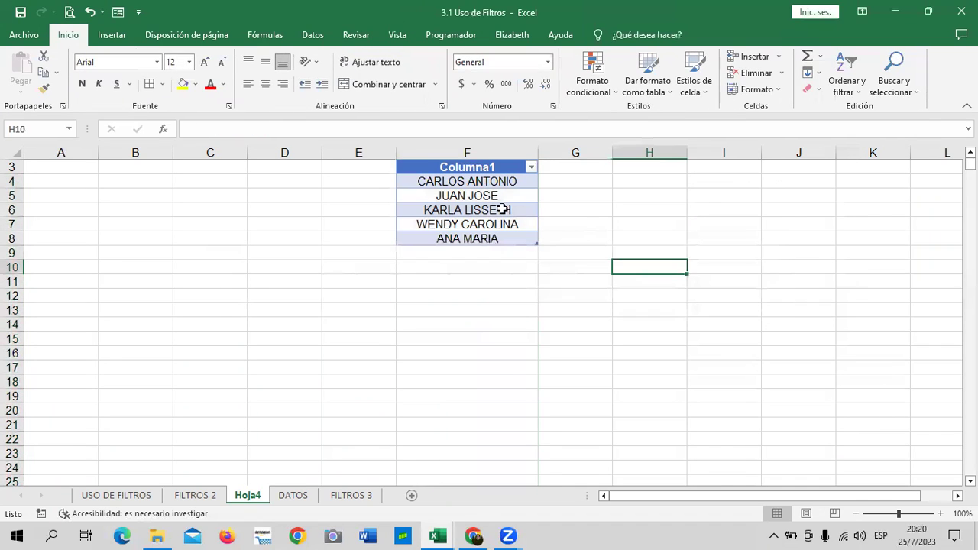
{"action": "left_click", "coordinate": [480, 184]}
{"action": "left_click", "coordinate": [468, 211]}
{"action": "left_click", "coordinate": [467, 226]}
{"action": "left_click", "coordinate": [469, 240]}
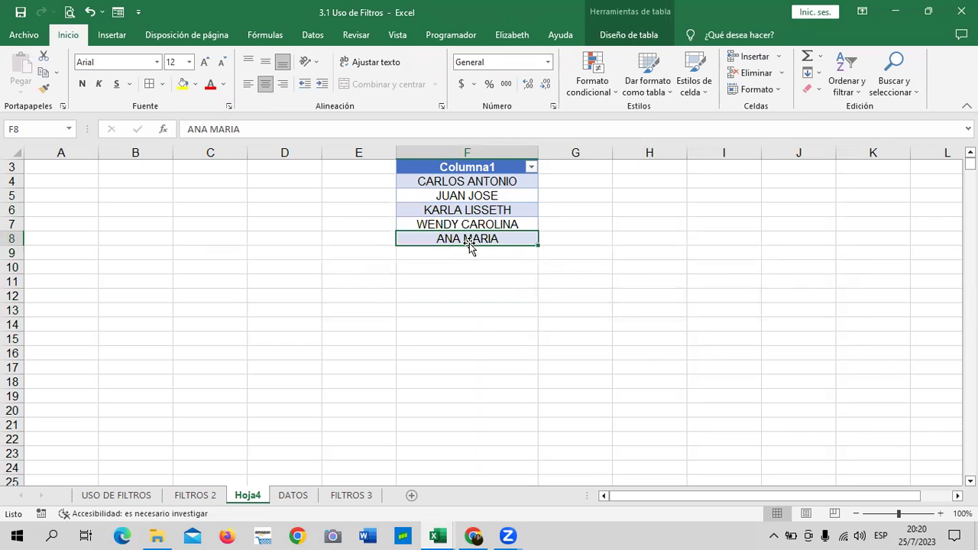
{"action": "left_click", "coordinate": [650, 279]}
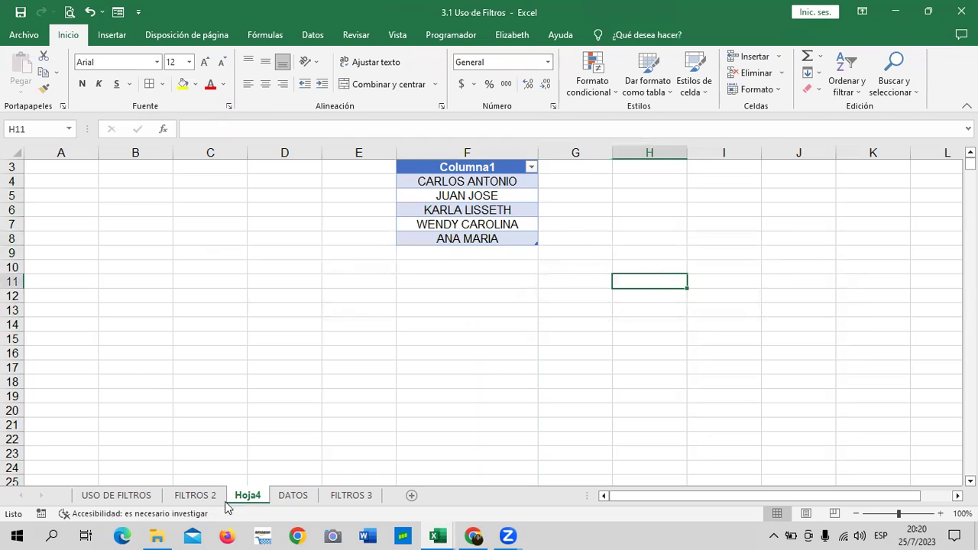
Step: On FILTROS 2, open Data Validation for cell I2 and set Allow to List
{"action": "left_click", "coordinate": [194, 495]}
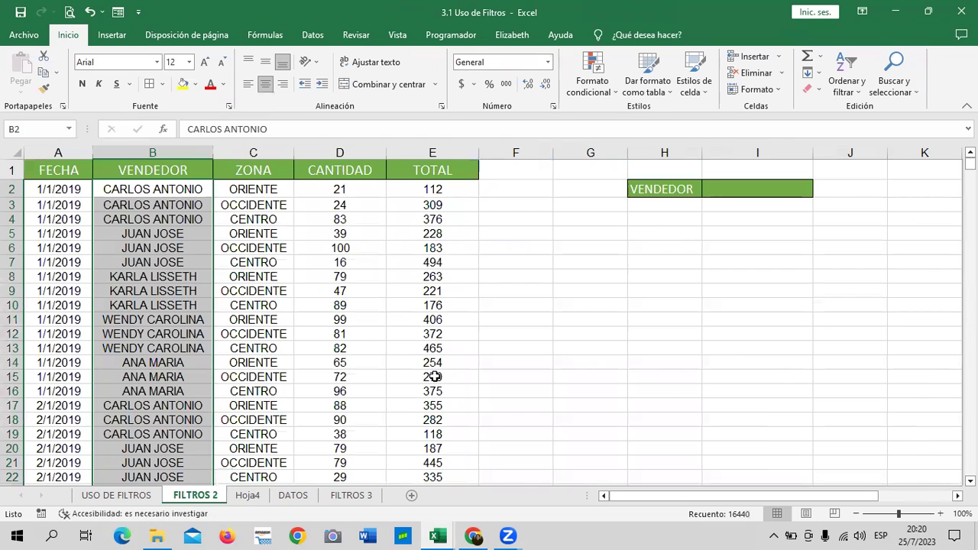
{"action": "left_click", "coordinate": [727, 359]}
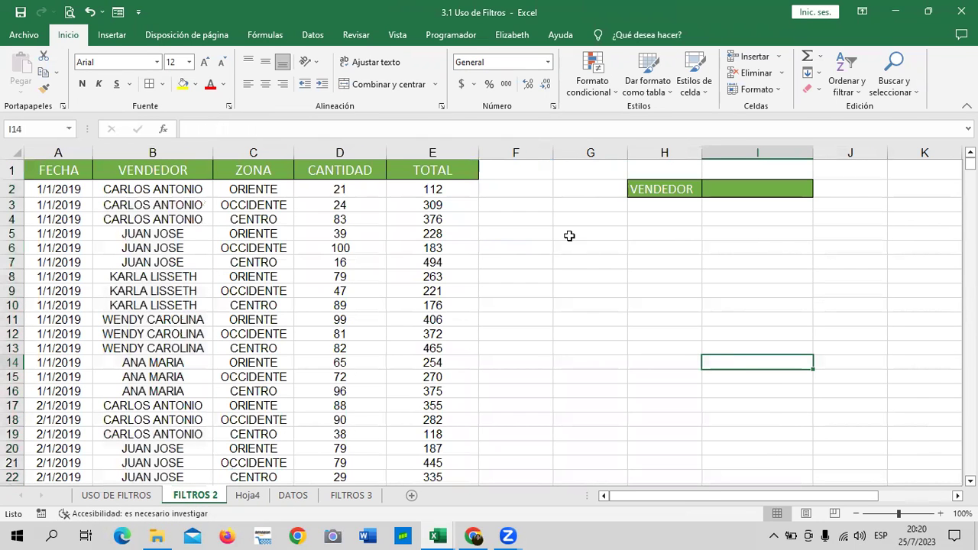
{"action": "left_click", "coordinate": [784, 191]}
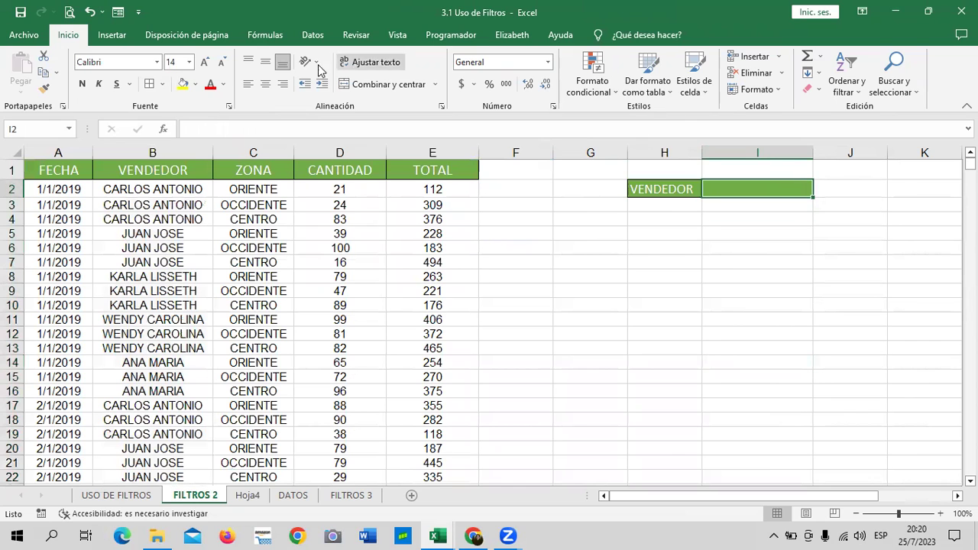
{"action": "left_click", "coordinate": [313, 34]}
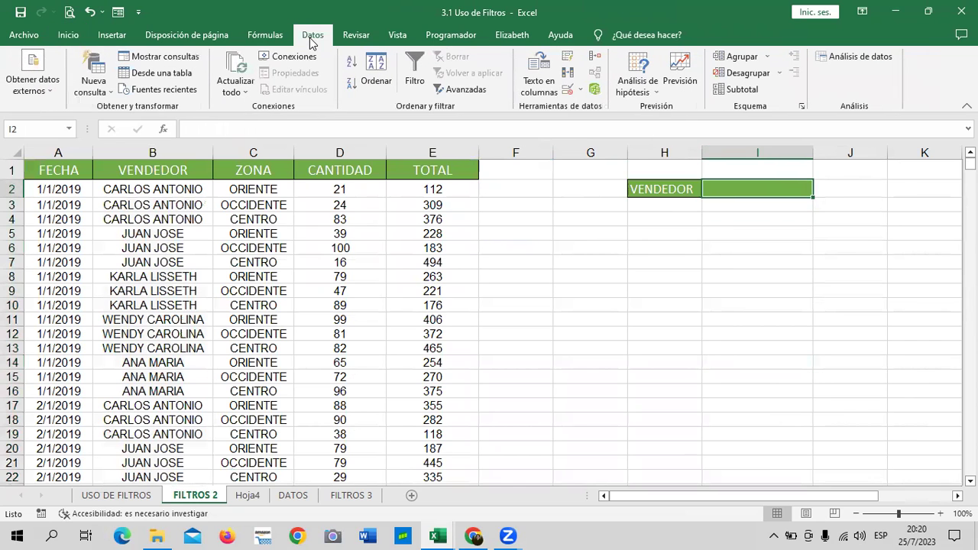
{"action": "left_click", "coordinate": [567, 90]}
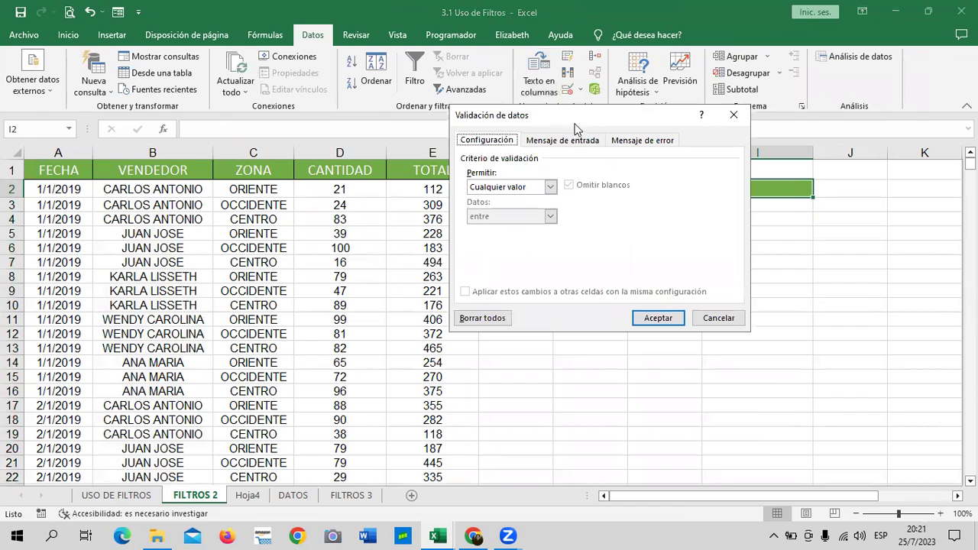
{"action": "left_click", "coordinate": [550, 187]}
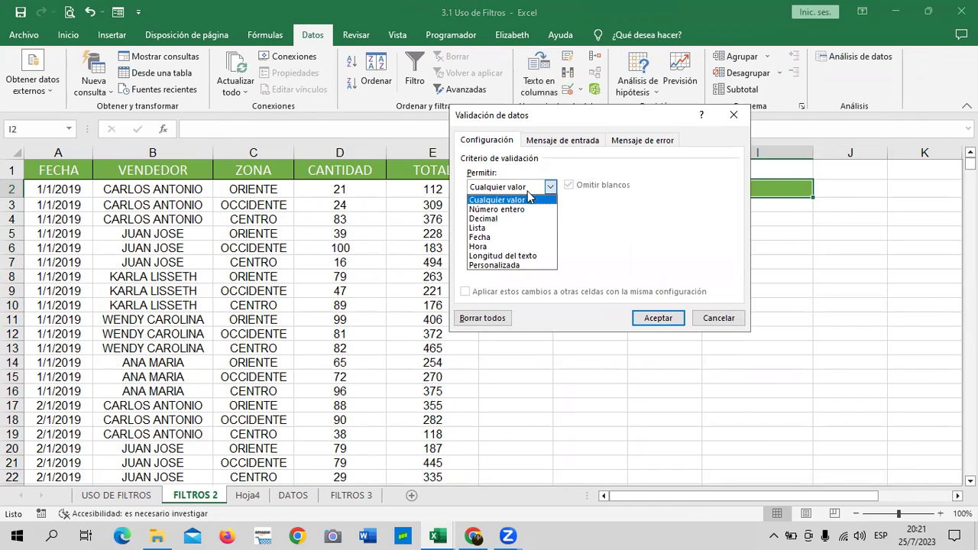
{"action": "left_click", "coordinate": [496, 228]}
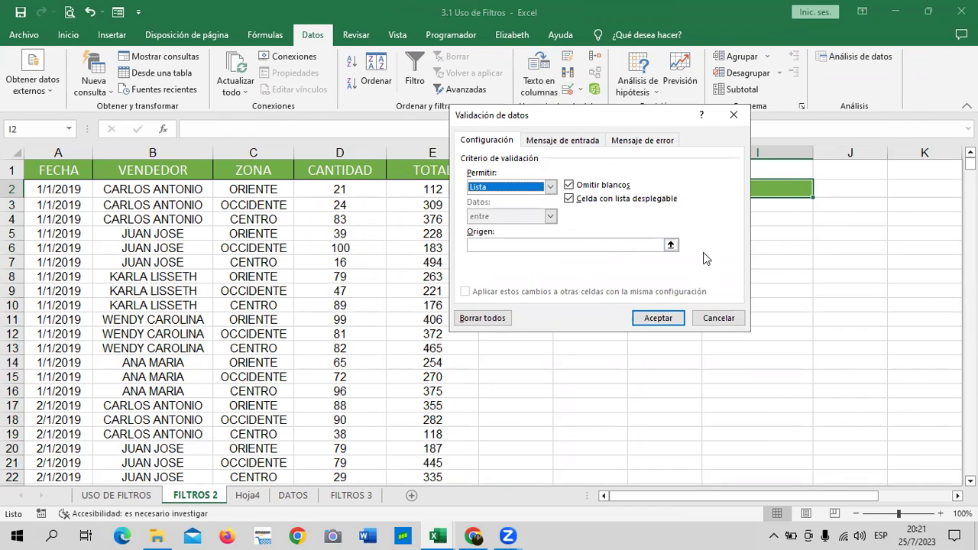
Step: Set the list source to Hoja4!$F$4:$F$8 and confirm the validation
{"action": "left_click", "coordinate": [670, 245]}
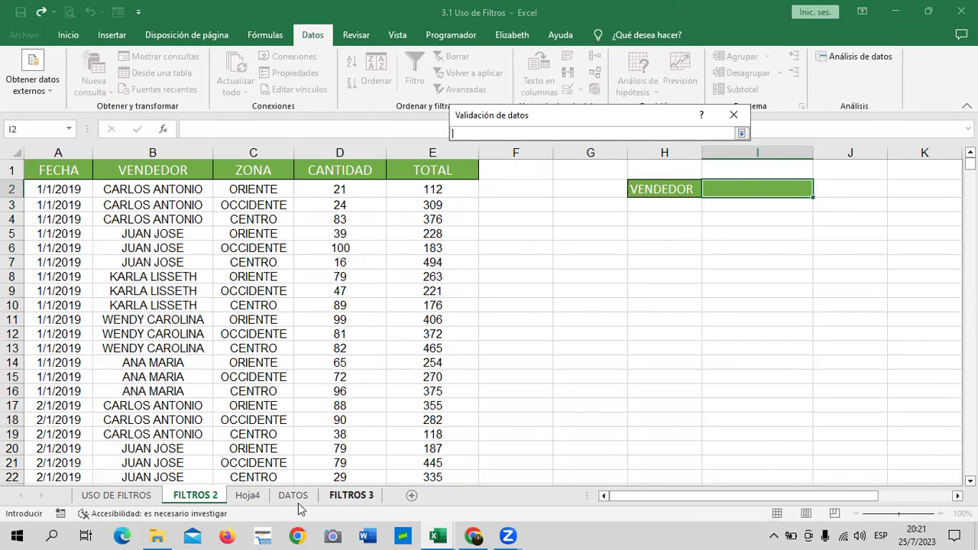
{"action": "left_click", "coordinate": [249, 496]}
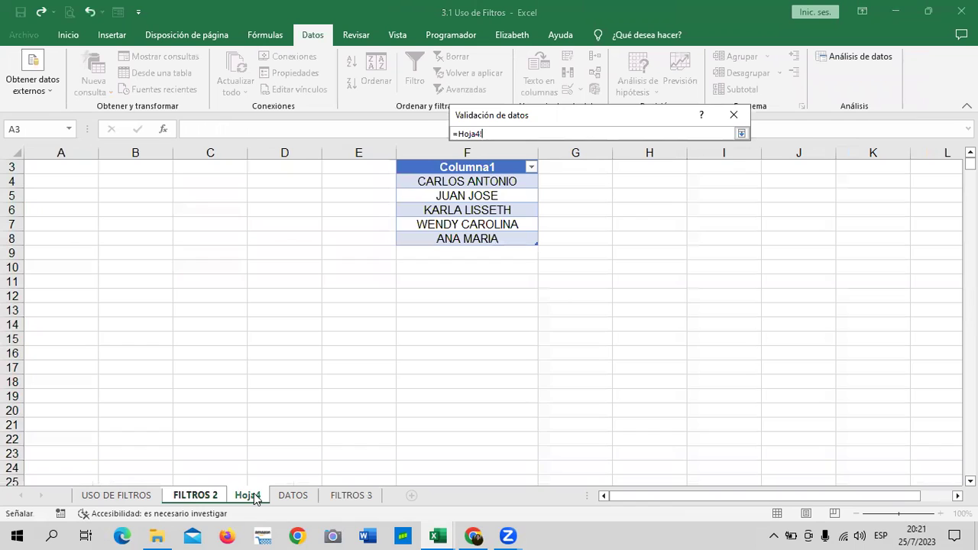
{"action": "left_click", "coordinate": [509, 179]}
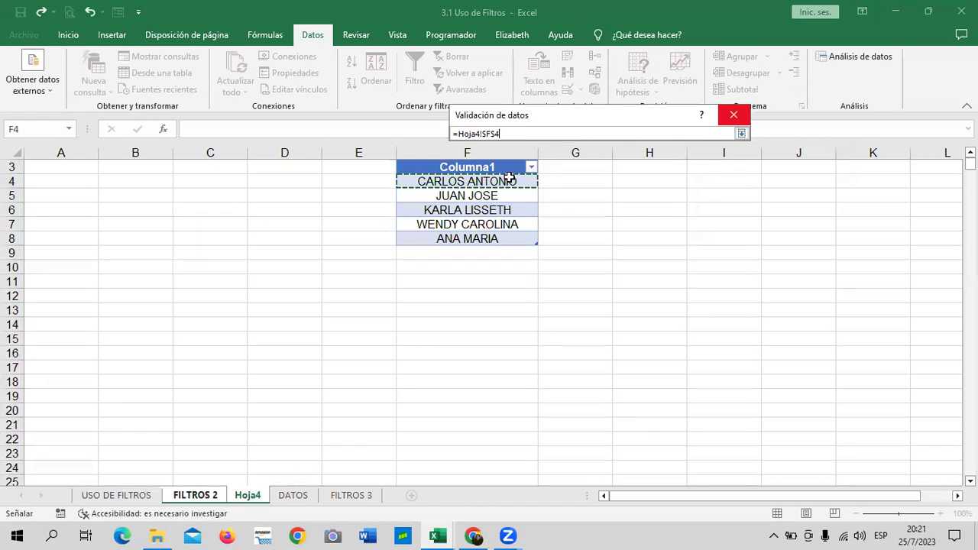
{"action": "left_click_drag", "start_coordinate": [509, 179], "coordinate": [507, 238]}
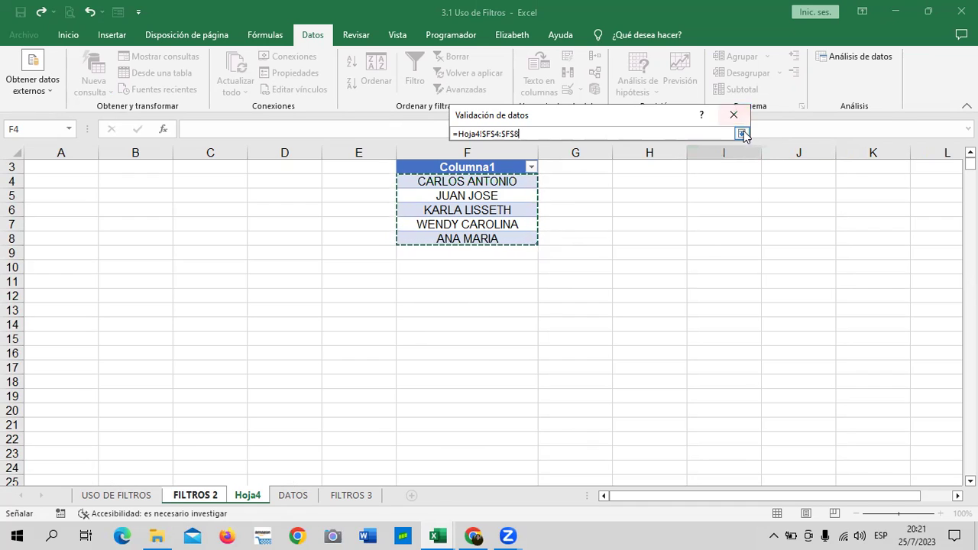
{"action": "left_click", "coordinate": [742, 133]}
{"action": "left_click", "coordinate": [667, 323]}
Step: Test I2's dropdown by choosing JUAN JOSE, ANA MARIA, then WENDY CAROLINA
{"action": "left_click", "coordinate": [661, 318]}
{"action": "left_click", "coordinate": [783, 189]}
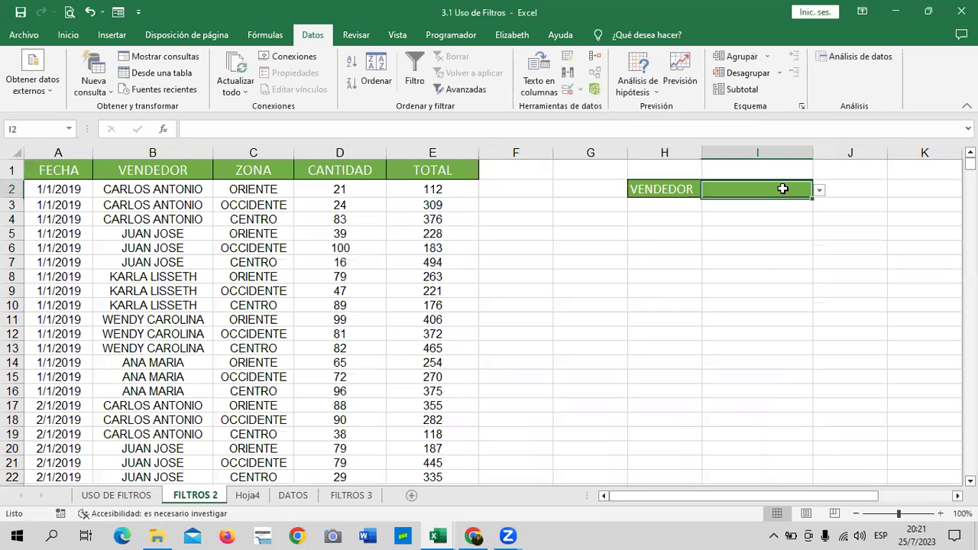
{"action": "left_click", "coordinate": [819, 190]}
{"action": "left_click", "coordinate": [775, 211]}
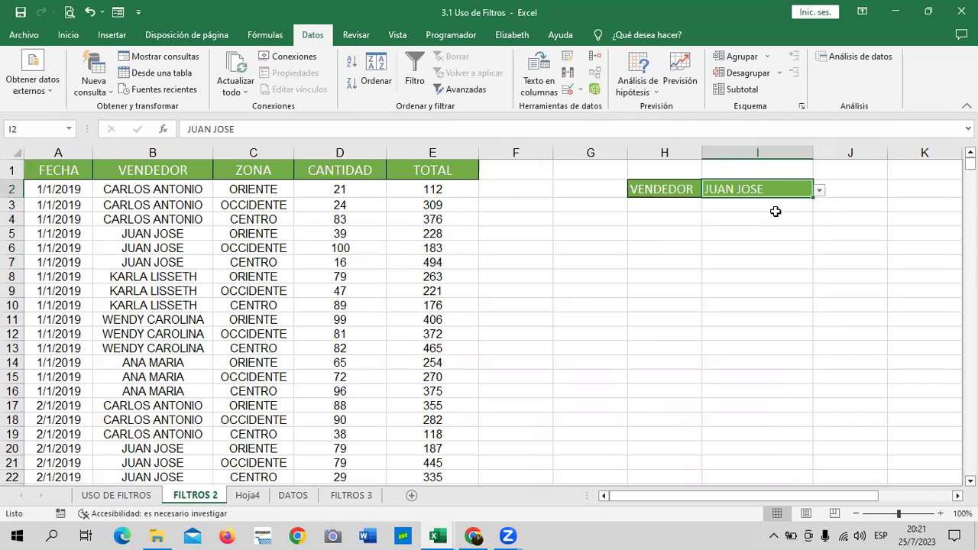
{"action": "left_click", "coordinate": [819, 190]}
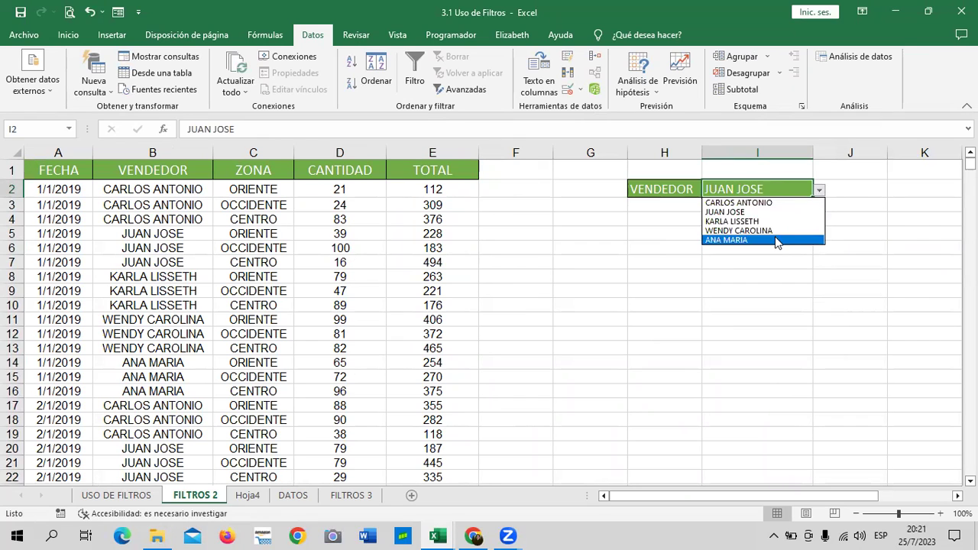
{"action": "left_click", "coordinate": [777, 240]}
{"action": "left_click", "coordinate": [819, 190]}
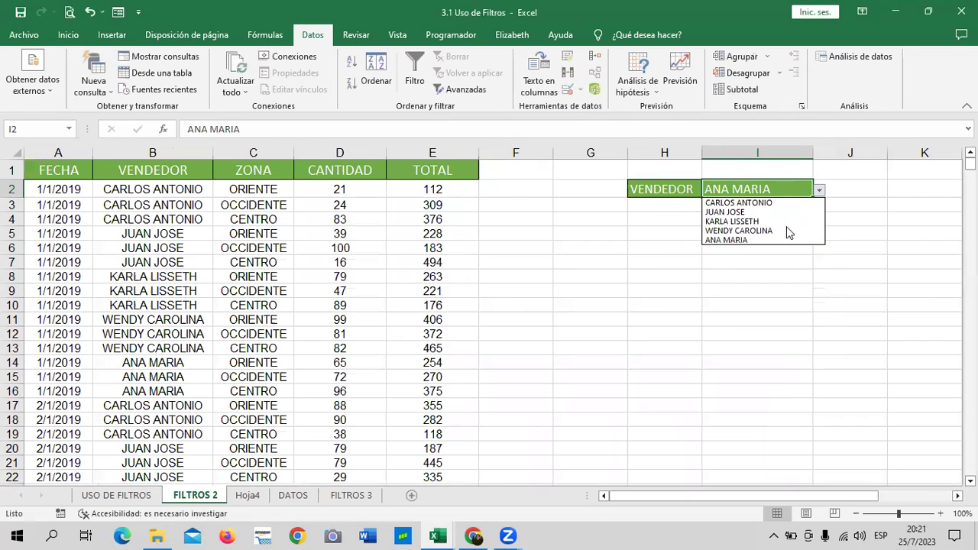
{"action": "left_click", "coordinate": [783, 230]}
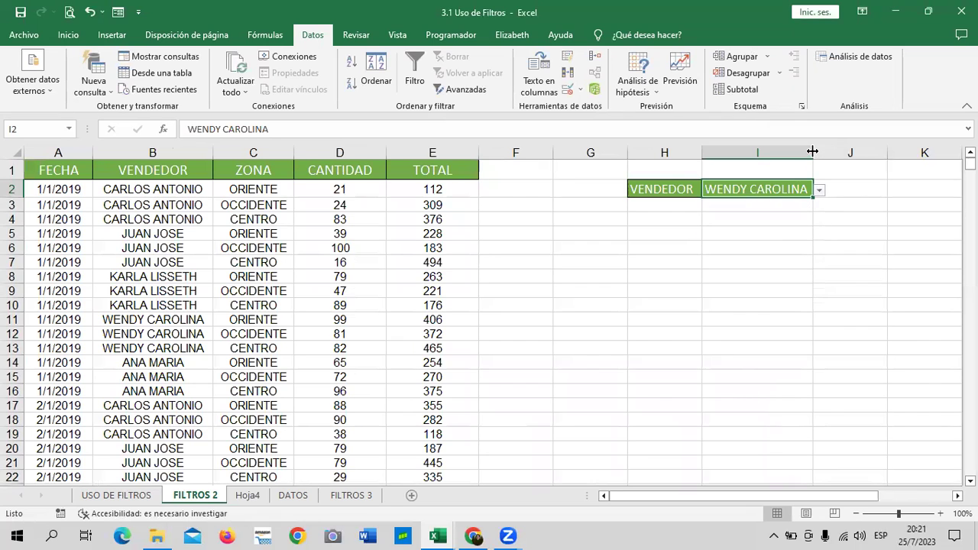
Step: Widen column I slightly, then try JUAN JOSE, CARLOS ANTONIO, KARLA LISSETH, ending on WENDY CAROLINA
{"action": "left_click_drag", "start_coordinate": [812, 152], "coordinate": [821, 152]}
{"action": "left_click", "coordinate": [828, 190]}
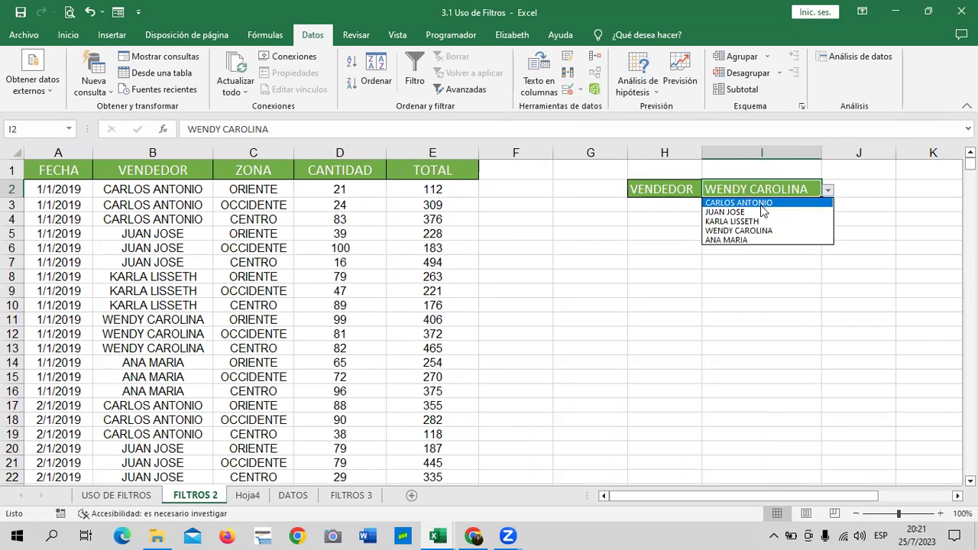
{"action": "left_click", "coordinate": [763, 212]}
{"action": "left_click", "coordinate": [827, 192]}
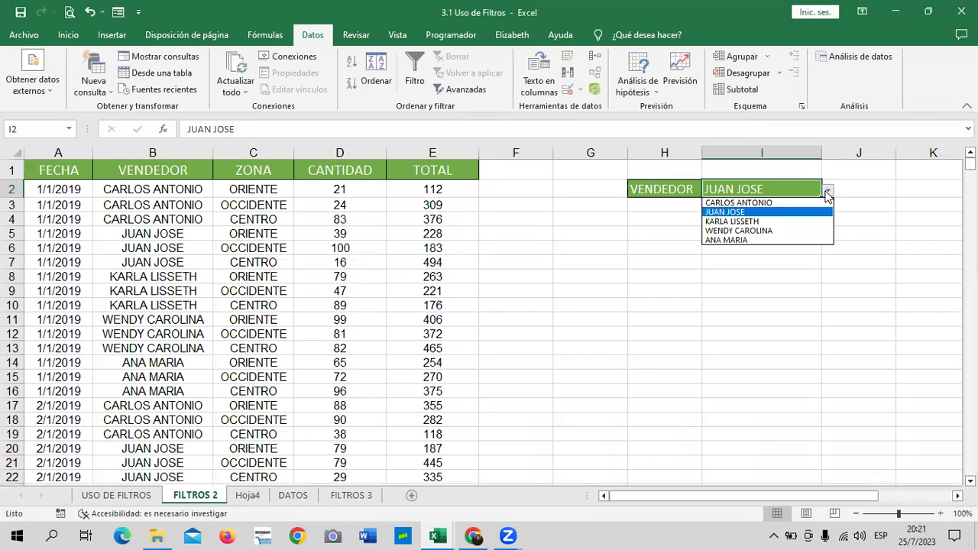
{"action": "left_click", "coordinate": [778, 203]}
{"action": "left_click", "coordinate": [827, 192]}
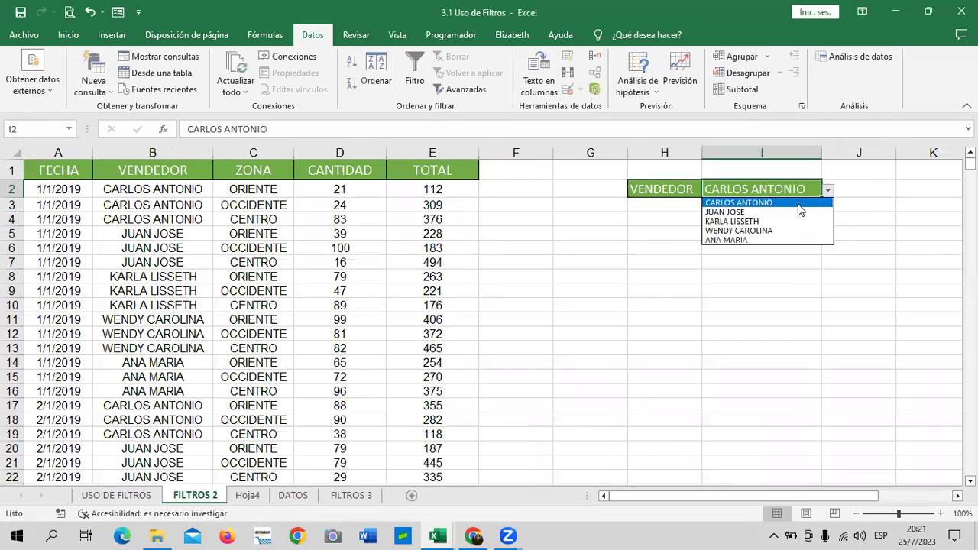
{"action": "left_click", "coordinate": [785, 221]}
{"action": "left_click", "coordinate": [827, 191]}
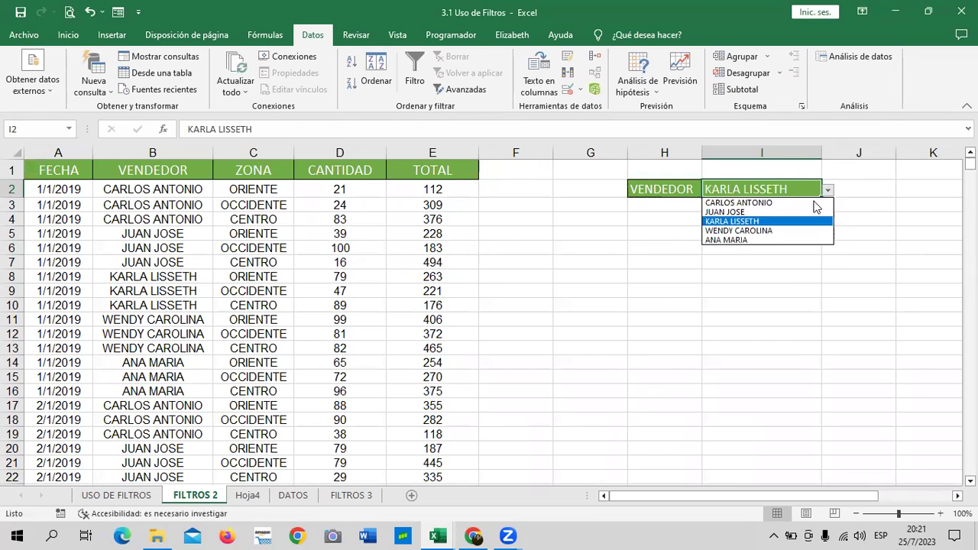
{"action": "left_click", "coordinate": [783, 230]}
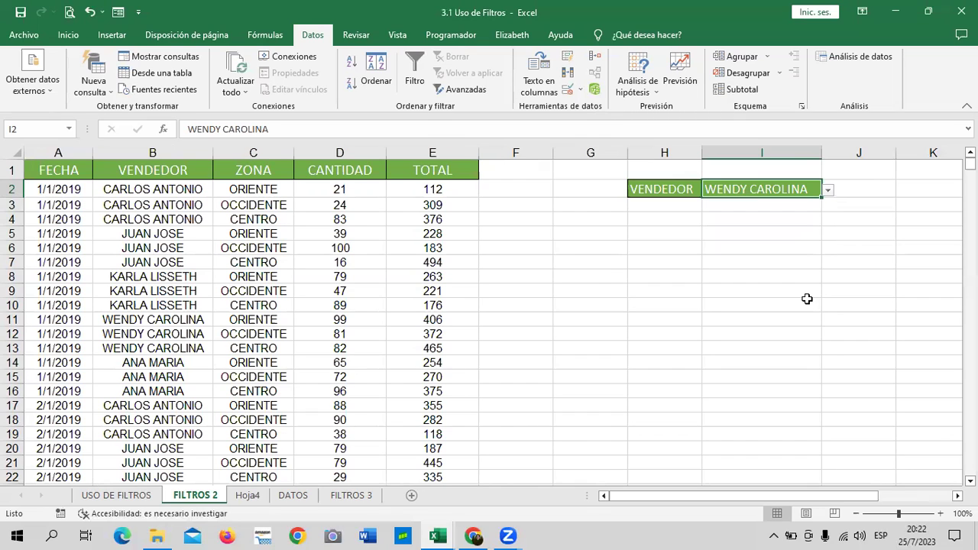
Step: Clear all validation from I2 with Borrar todos, keeping WENDY CAROLINA, then go to Hoja4
{"action": "left_click_drag", "start_coordinate": [710, 190], "coordinate": [768, 189]}
{"action": "left_click", "coordinate": [567, 89]}
{"action": "left_click", "coordinate": [489, 320]}
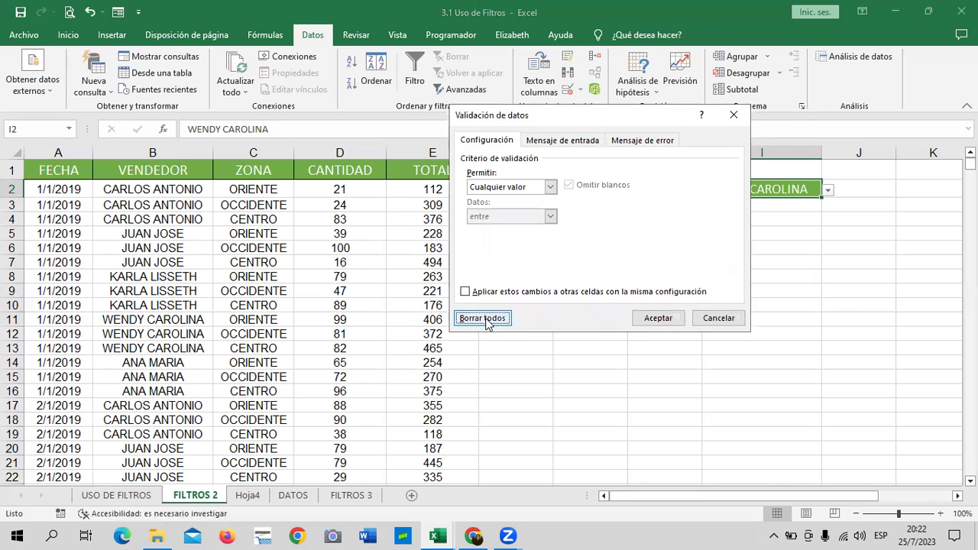
{"action": "left_click", "coordinate": [678, 321]}
{"action": "left_click", "coordinate": [691, 348]}
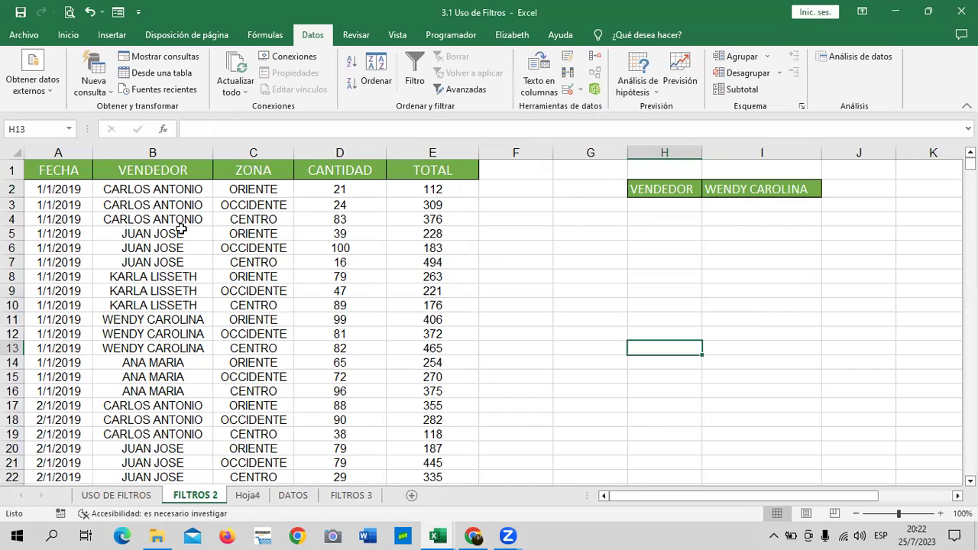
{"action": "left_click", "coordinate": [257, 498]}
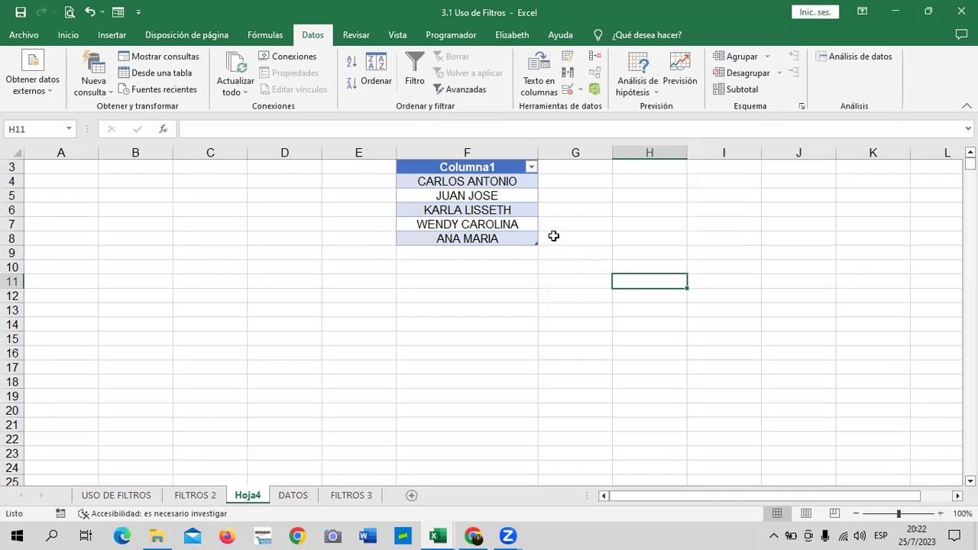
Step: Select the five vendor names in Hoja4 F4:F8
{"action": "left_click", "coordinate": [489, 183]}
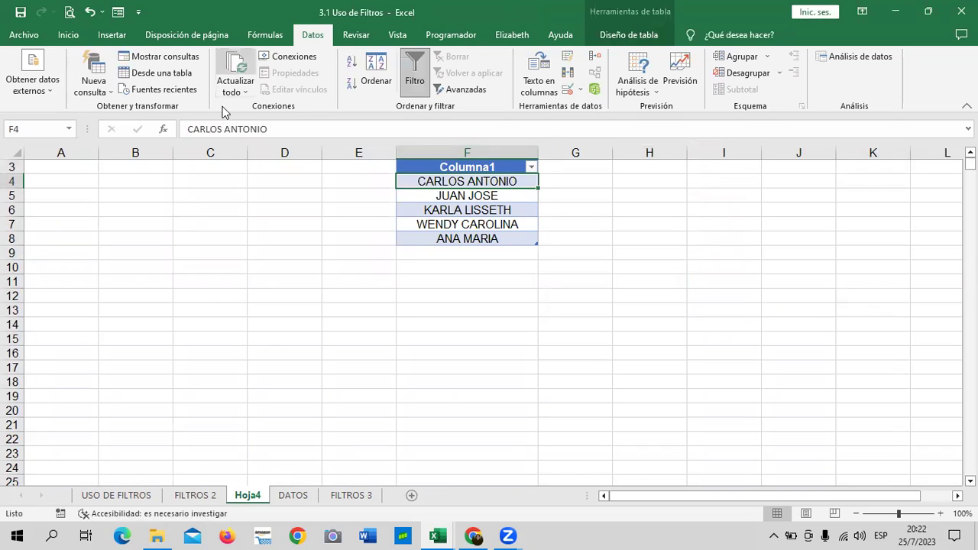
{"action": "left_click", "coordinate": [616, 223]}
{"action": "left_click", "coordinate": [526, 184]}
{"action": "left_click_drag", "start_coordinate": [511, 201], "coordinate": [502, 237]}
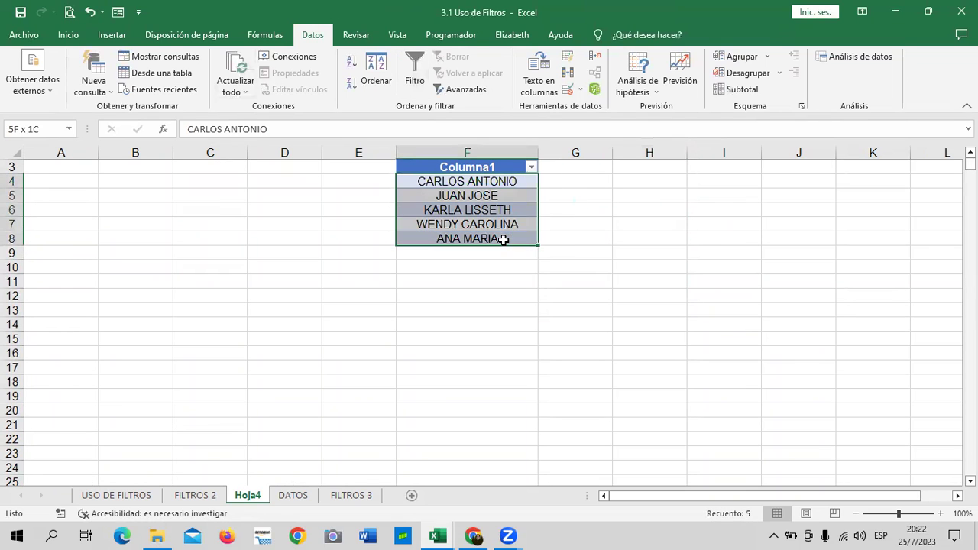
{"action": "left_click_drag", "start_coordinate": [609, 212], "coordinate": [609, 223]}
{"action": "left_click", "coordinate": [693, 205]}
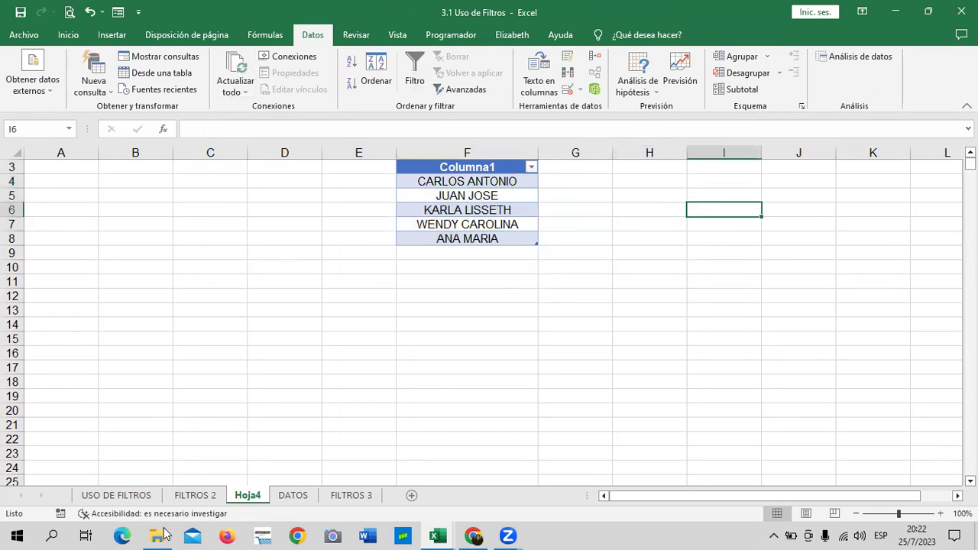
Step: Back on FILTROS 2, delete WENDY CAROLINA from cell I2
{"action": "left_click", "coordinate": [205, 496]}
{"action": "left_click_drag", "start_coordinate": [757, 350], "coordinate": [761, 362]}
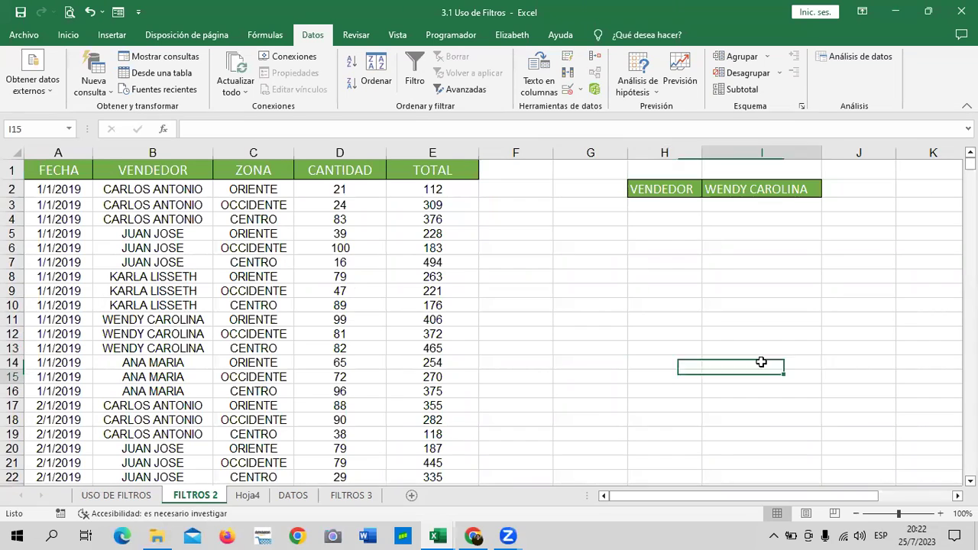
{"action": "left_click", "coordinate": [764, 183]}
{"action": "key", "text": "Delete"}
{"action": "left_click_drag", "start_coordinate": [825, 408], "coordinate": [825, 374]}
{"action": "left_click", "coordinate": [780, 187]}
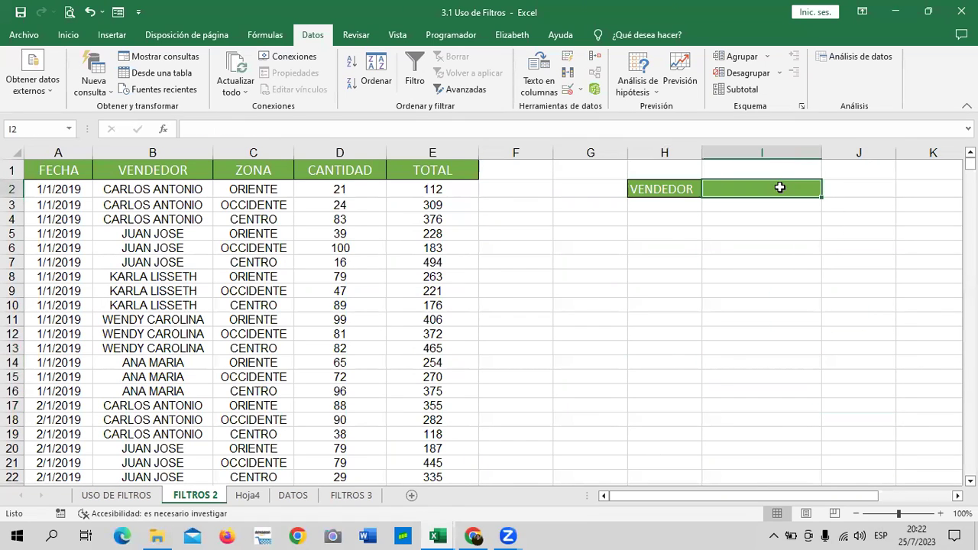
Step: Open Data Validation for I2 and set Allow to List
{"action": "left_click", "coordinate": [567, 92]}
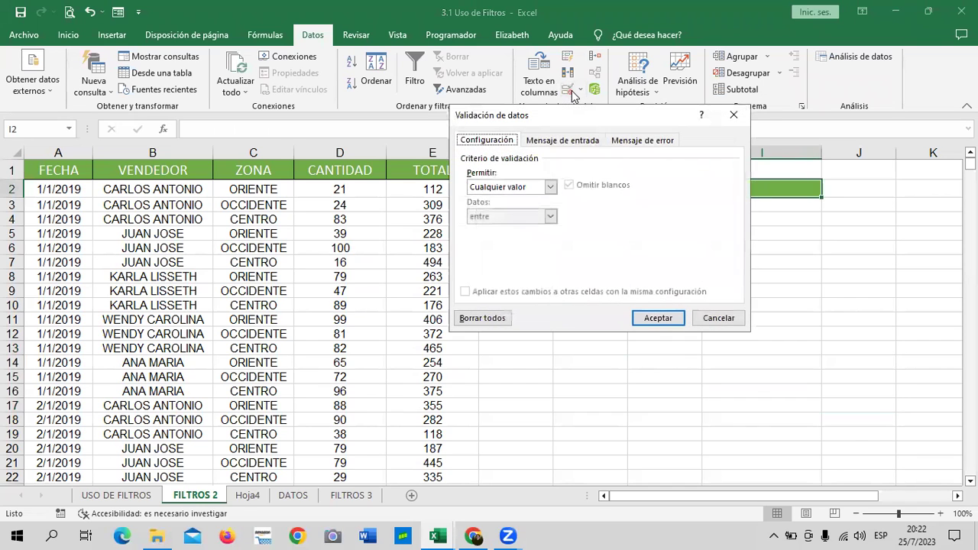
{"action": "left_click", "coordinate": [551, 187]}
{"action": "left_click", "coordinate": [489, 228]}
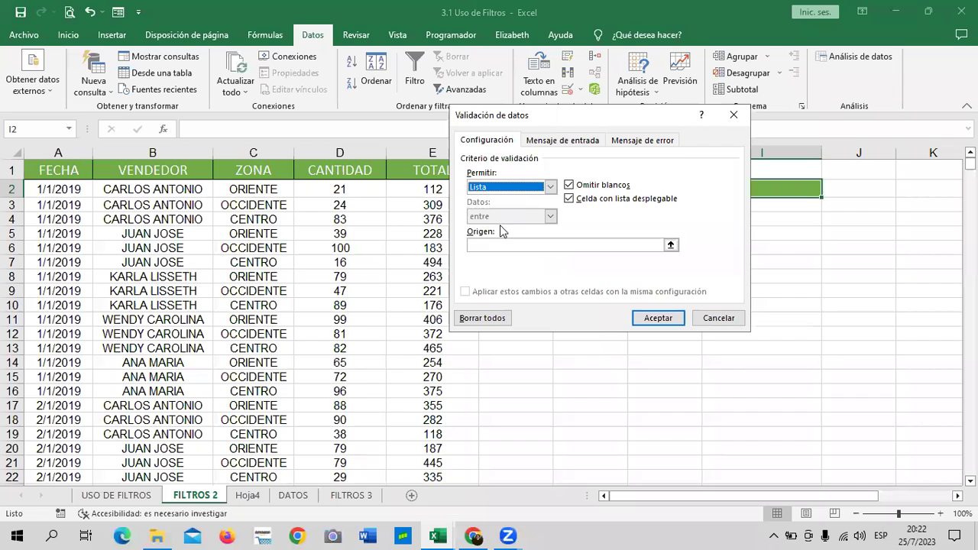
{"action": "left_click_drag", "start_coordinate": [561, 117], "coordinate": [481, 62]}
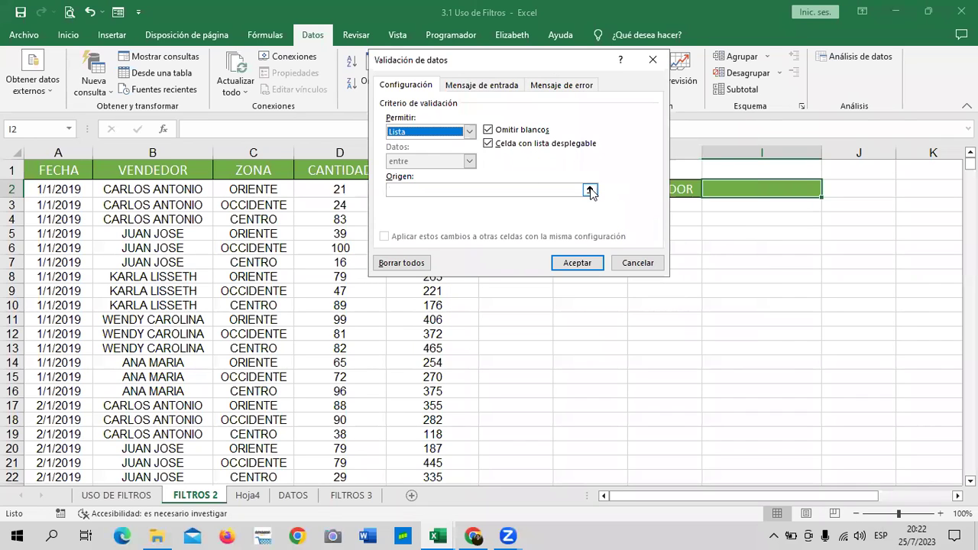
Step: Set the list source to Hoja4!$F$4:$F$8, confirm, and reselect I2
{"action": "left_click", "coordinate": [590, 190]}
{"action": "left_click", "coordinate": [246, 497]}
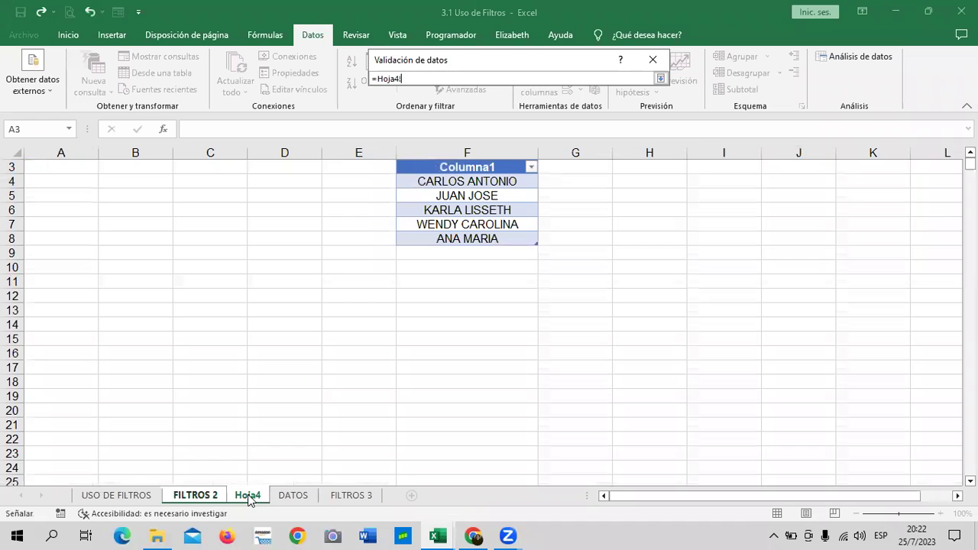
{"action": "left_click", "coordinate": [508, 181]}
{"action": "left_click_drag", "start_coordinate": [508, 180], "coordinate": [507, 238]}
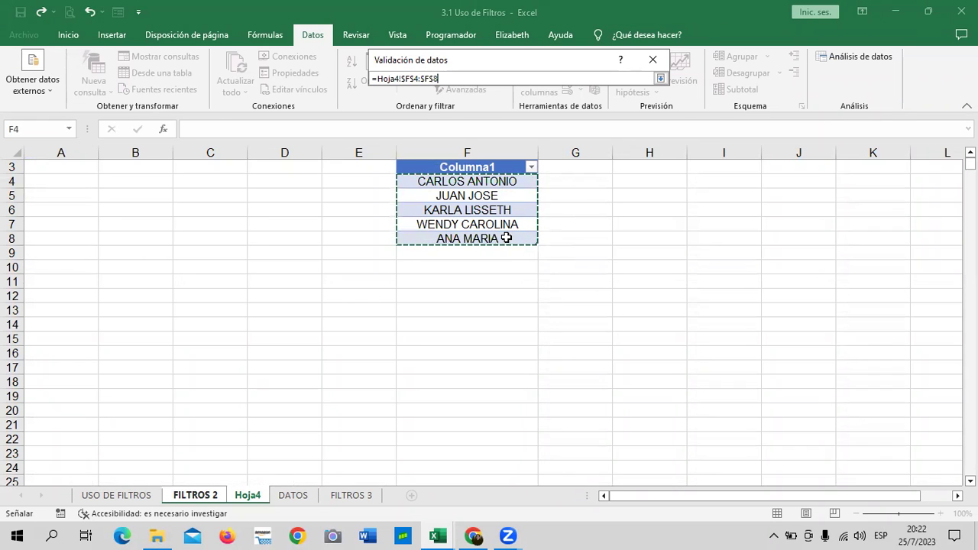
{"action": "left_click", "coordinate": [660, 79]}
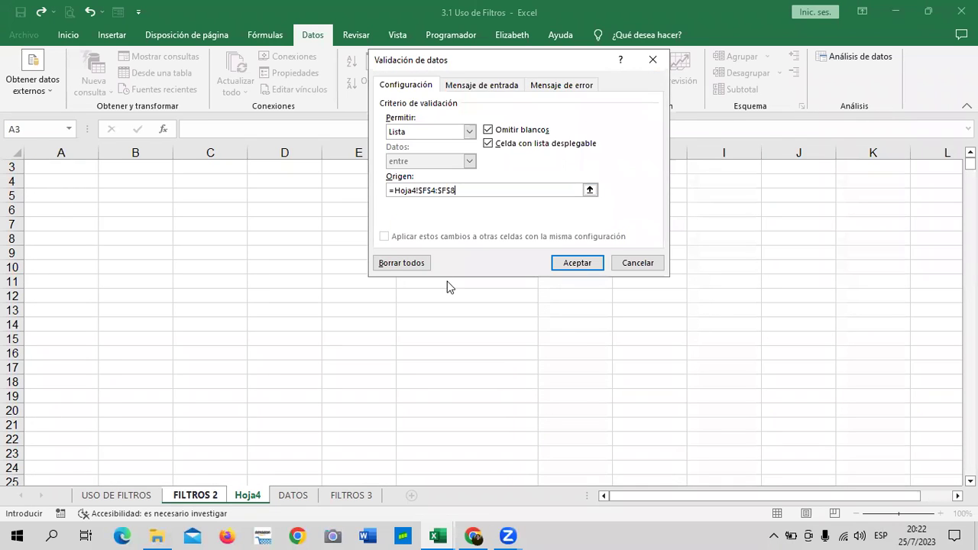
{"action": "left_click", "coordinate": [587, 263]}
{"action": "left_click", "coordinate": [800, 214]}
{"action": "left_click", "coordinate": [772, 189]}
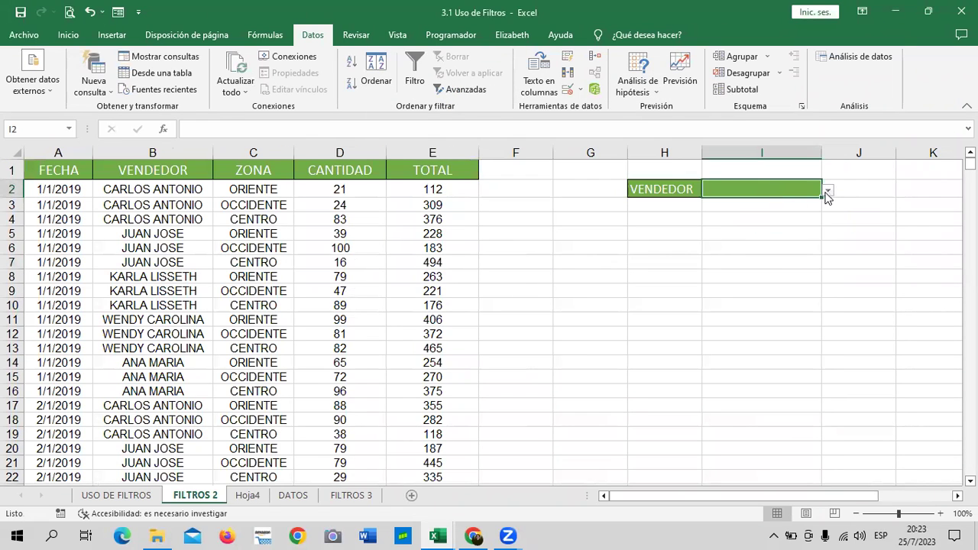
Step: Select cells around I8, H8, J8 and G11, then reselect I2 to show its dropdown
{"action": "left_click", "coordinate": [588, 290]}
{"action": "left_click", "coordinate": [754, 275]}
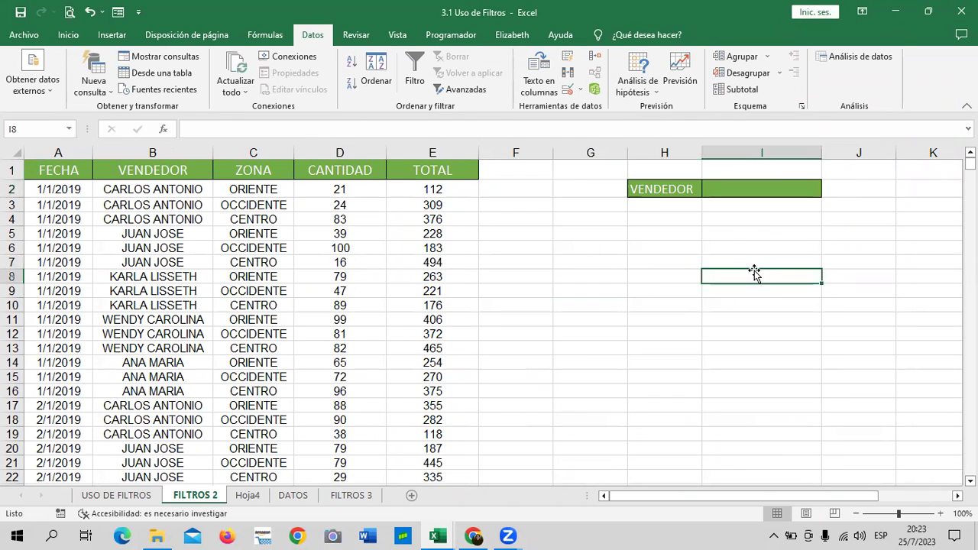
{"action": "left_click", "coordinate": [642, 277]}
{"action": "left_click", "coordinate": [769, 281]}
{"action": "key", "text": "Up"}
{"action": "left_click", "coordinate": [596, 319]}
{"action": "left_click", "coordinate": [837, 279]}
{"action": "left_click", "coordinate": [772, 275]}
{"action": "left_click", "coordinate": [766, 189]}
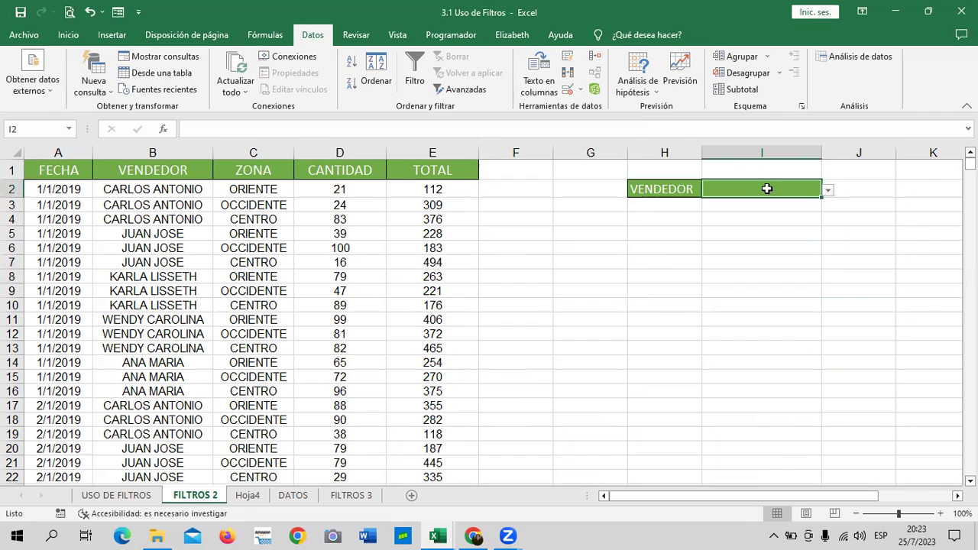
Step: Move among J8, G5, G7 and H8, returning to I2 to see its dropdown arrow
{"action": "left_click", "coordinate": [848, 304]}
{"action": "left_click", "coordinate": [787, 189]}
{"action": "left_click", "coordinate": [583, 258]}
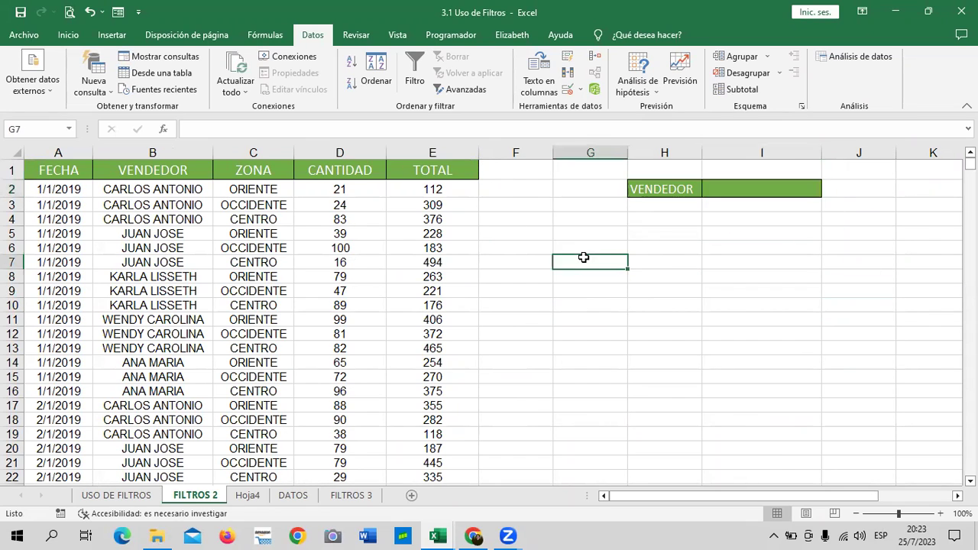
{"action": "key", "text": "Down"}
{"action": "key", "text": "Down"}
{"action": "key", "text": "Down"}
{"action": "left_click", "coordinate": [738, 261]}
{"action": "left_click", "coordinate": [583, 262]}
{"action": "left_click", "coordinate": [695, 277]}
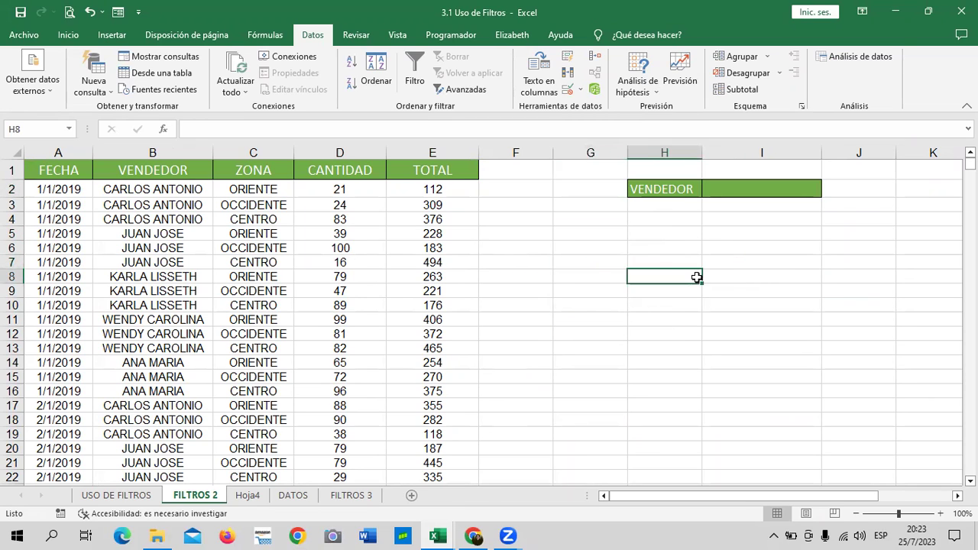
{"action": "left_click", "coordinate": [583, 234]}
{"action": "left_click", "coordinate": [761, 191]}
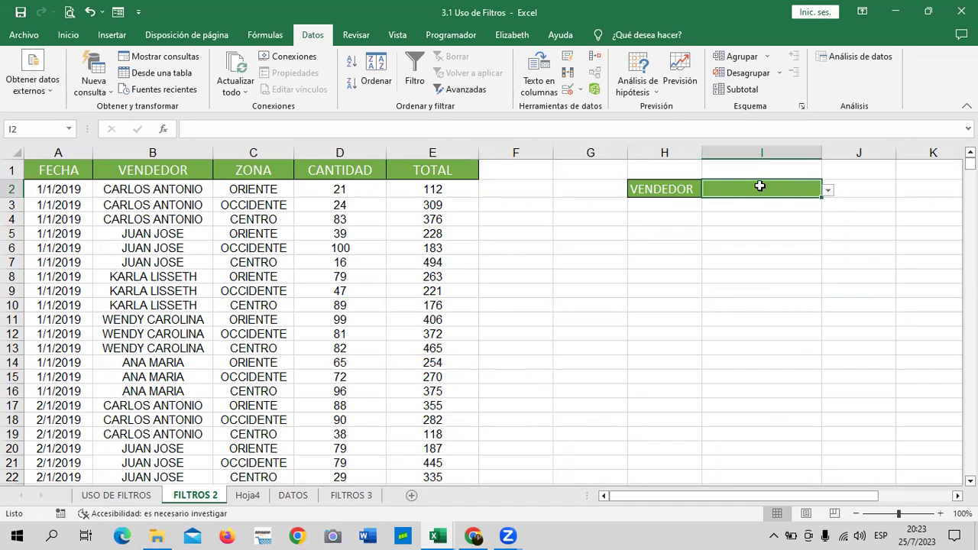
Step: Pick KARLA LISSETH, WENDY CAROLINA, then ANA MARIA from I2's vendor list
{"action": "left_click", "coordinate": [827, 190]}
{"action": "key", "text": "Escape"}
{"action": "left_click", "coordinate": [827, 190]}
{"action": "left_click", "coordinate": [781, 222]}
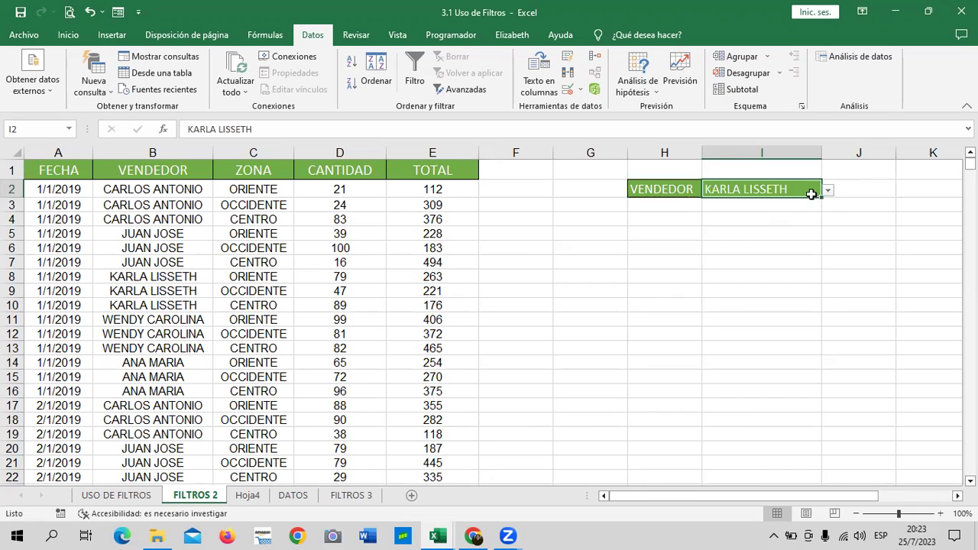
{"action": "left_click", "coordinate": [827, 190]}
{"action": "left_click", "coordinate": [802, 231]}
{"action": "left_click", "coordinate": [827, 190]}
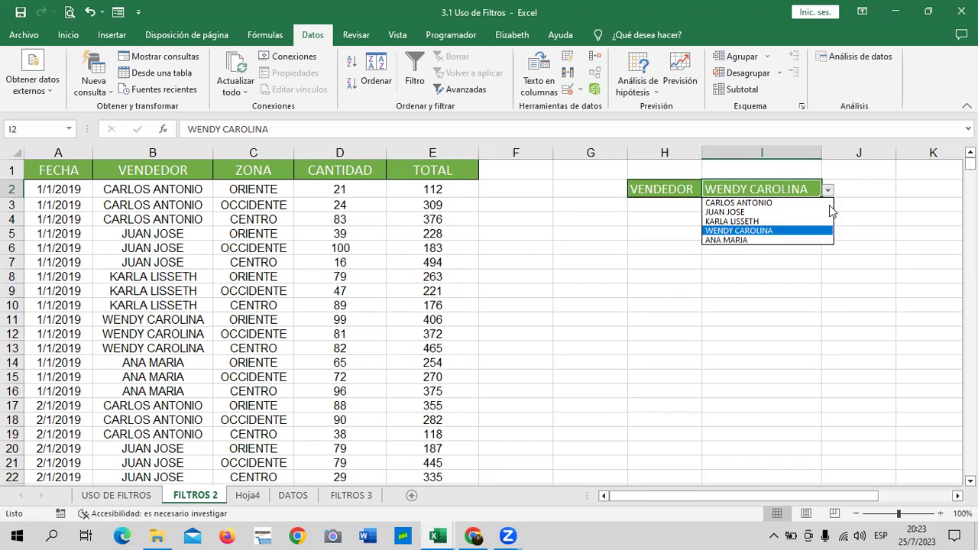
{"action": "left_click", "coordinate": [811, 240]}
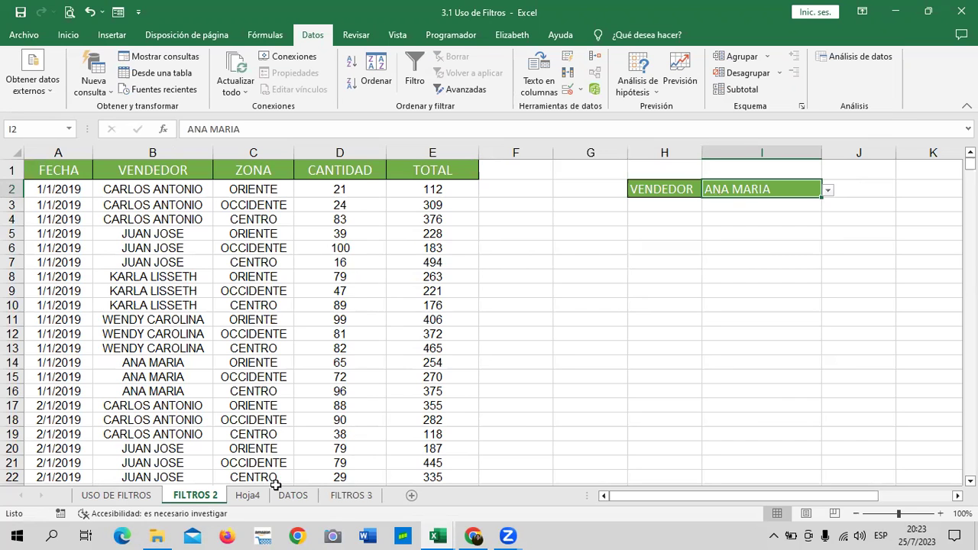
Step: Review the five-name table on Hoja4, then delete the vendor name in FILTROS 2 cell I2
{"action": "left_click", "coordinate": [247, 495]}
{"action": "left_click", "coordinate": [619, 267]}
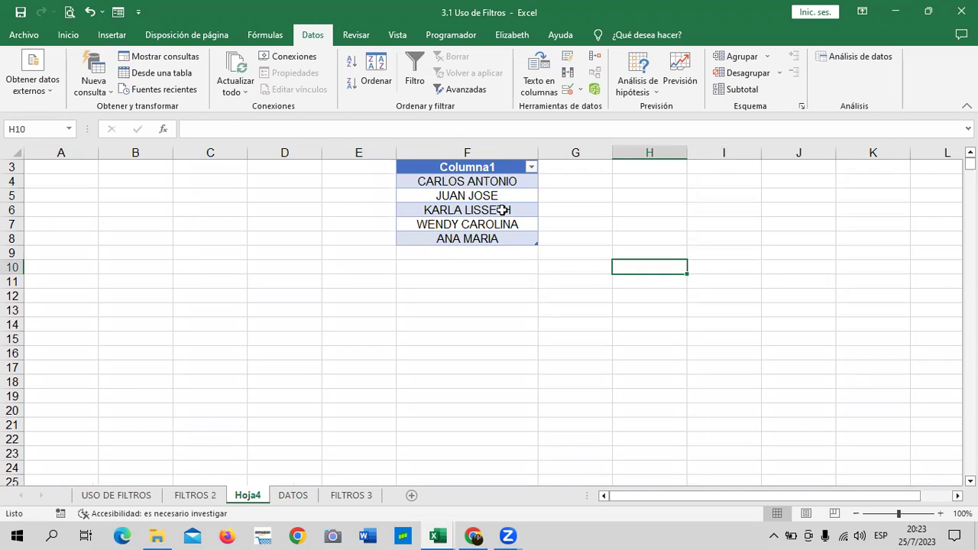
{"action": "left_click", "coordinate": [490, 183]}
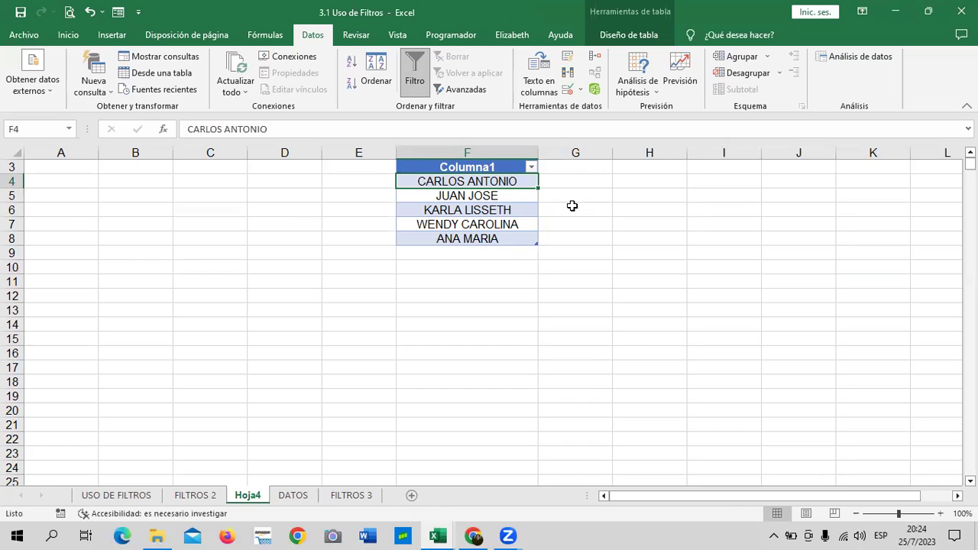
{"action": "left_click", "coordinate": [576, 267]}
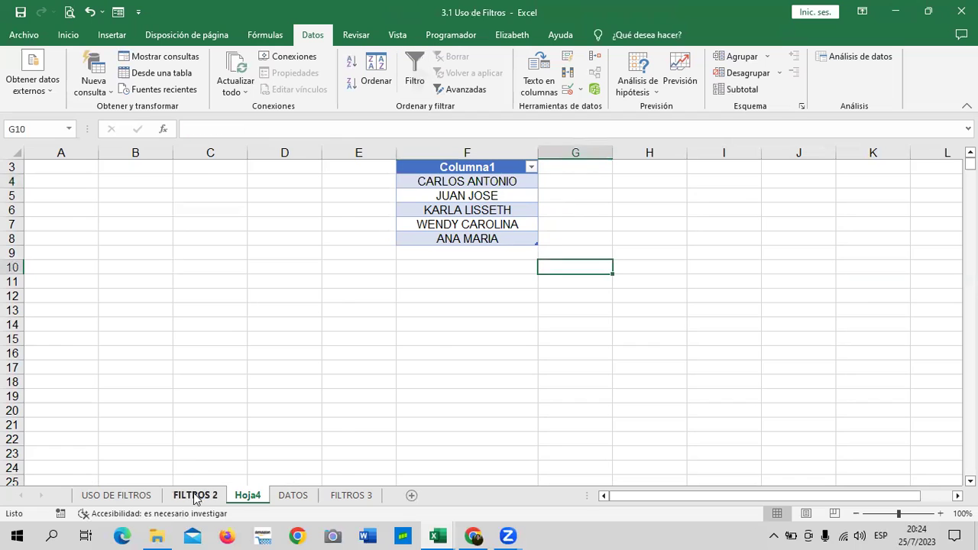
{"action": "left_click", "coordinate": [195, 495]}
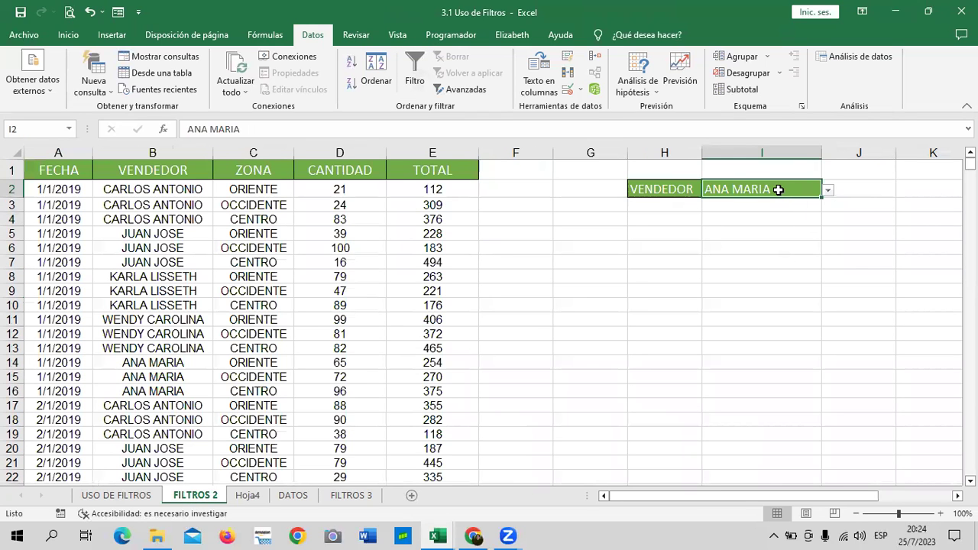
{"action": "key", "text": "Delete"}
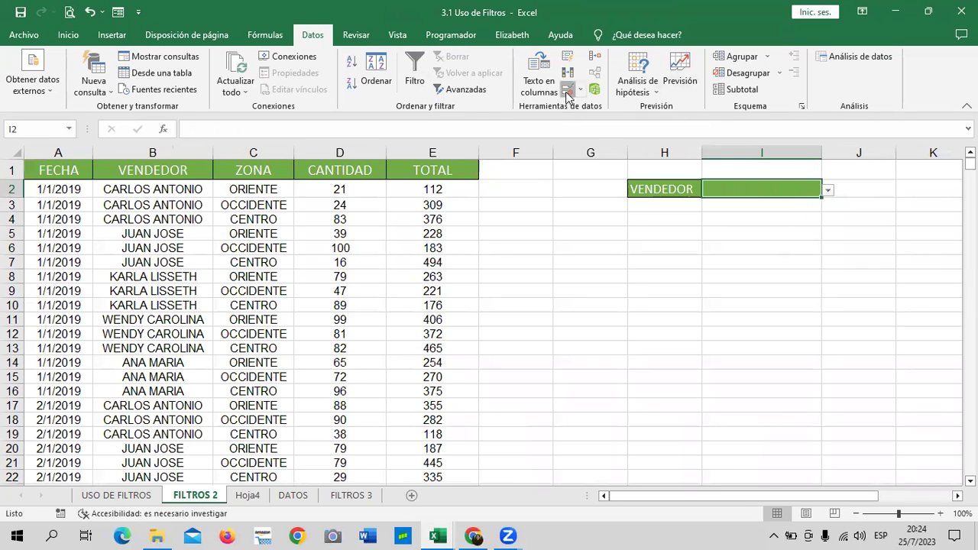
Step: Clear all data validation from I2 with Borrar todos
{"action": "left_click", "coordinate": [567, 89]}
{"action": "left_click", "coordinate": [401, 263]}
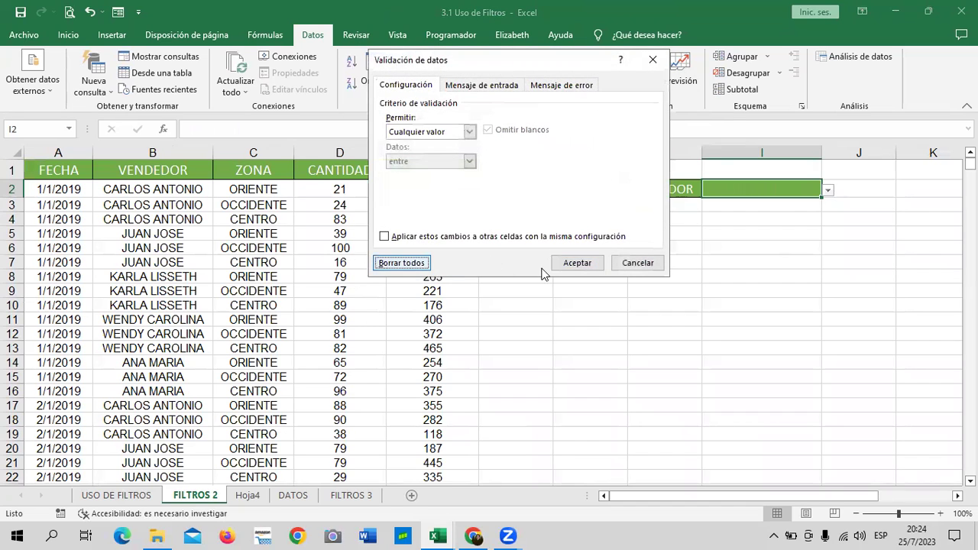
{"action": "left_click", "coordinate": [577, 263]}
Step: Reselect I2 alone and reopen its Data Validation settings
{"action": "left_click", "coordinate": [774, 186]}
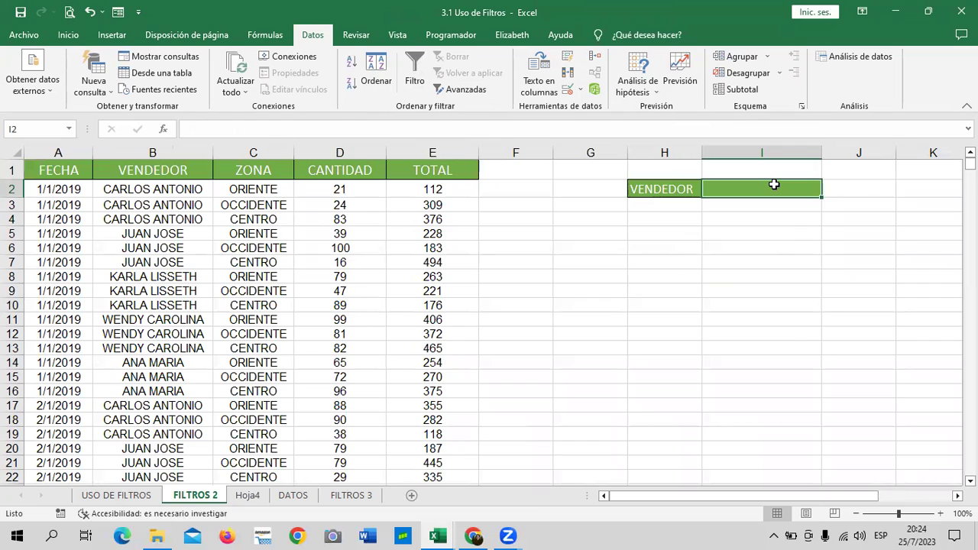
{"action": "left_click", "coordinate": [768, 344]}
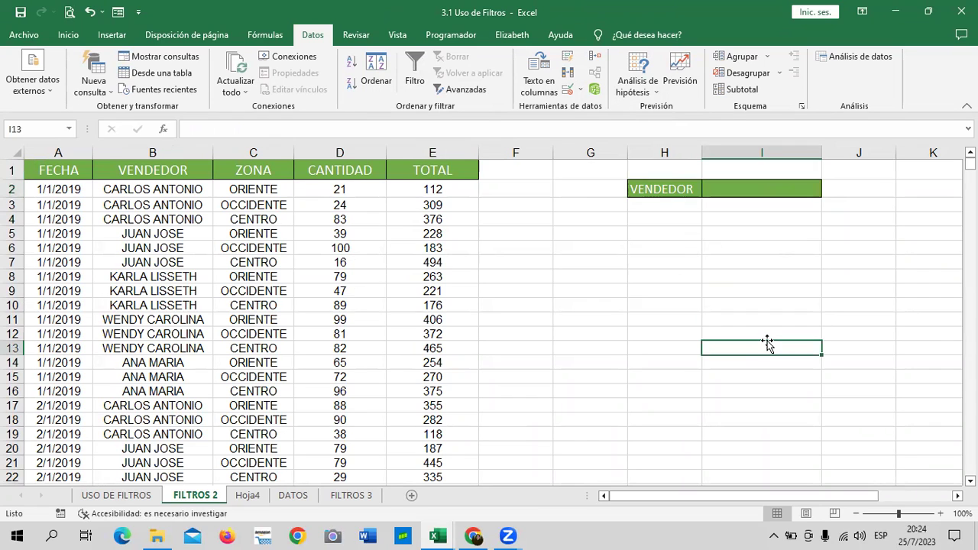
{"action": "left_click_drag", "start_coordinate": [762, 187], "coordinate": [804, 219]}
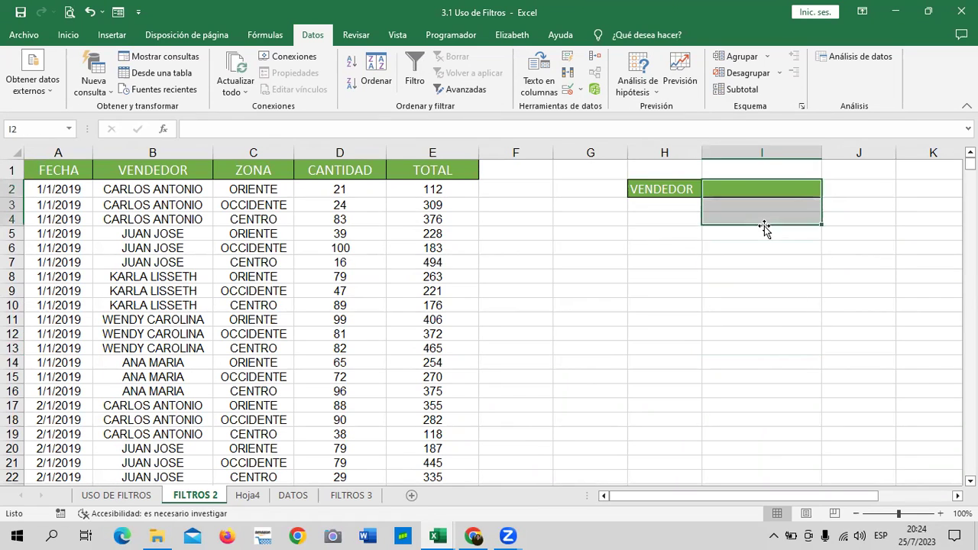
{"action": "left_click", "coordinate": [943, 196]}
{"action": "left_click", "coordinate": [761, 185]}
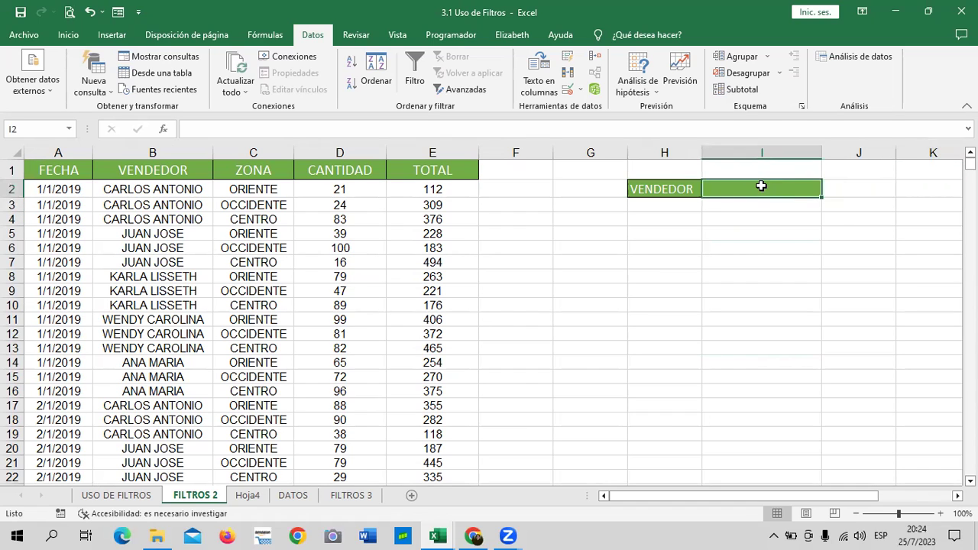
{"action": "left_click", "coordinate": [567, 90]}
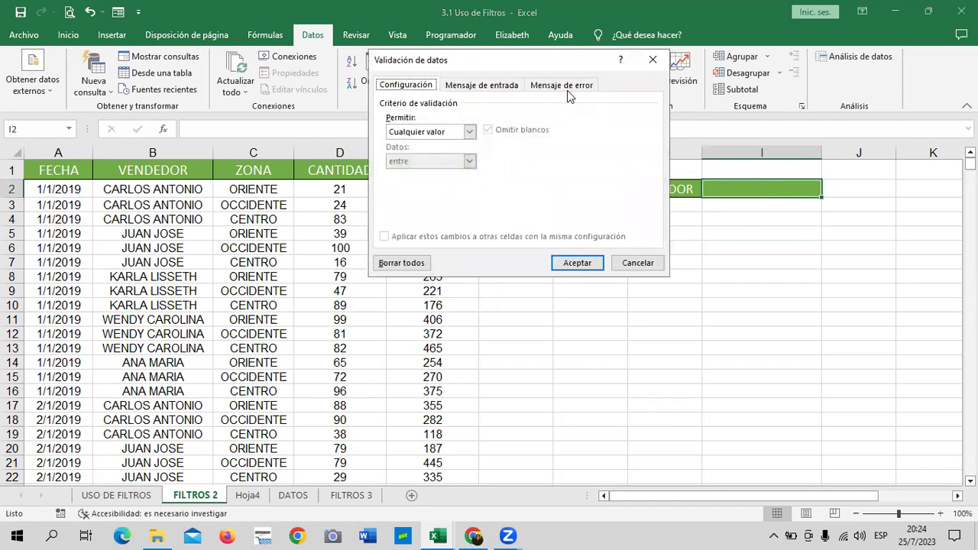
Step: Choose List under Allow with source Hoja4!$F$4:$F$8, the five vendor names
{"action": "left_click", "coordinate": [470, 132]}
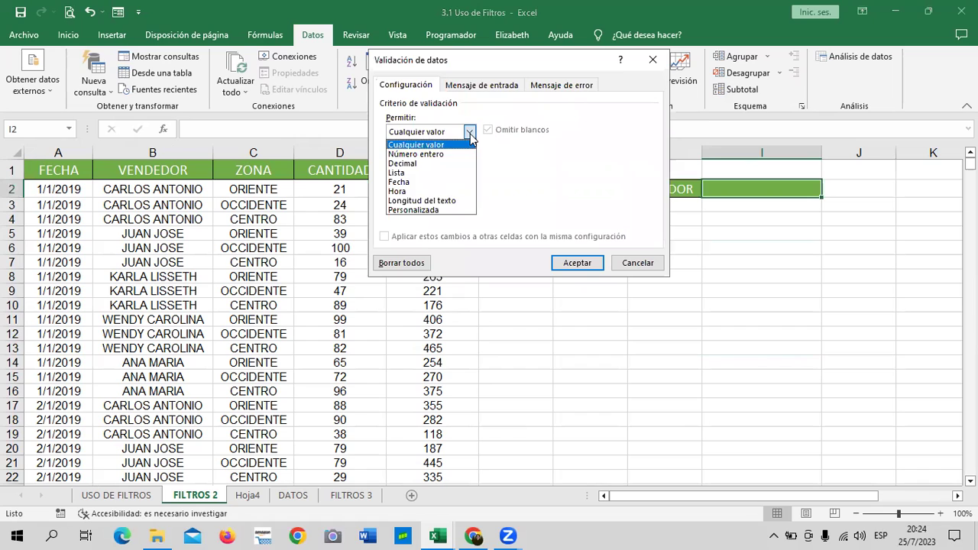
{"action": "left_click", "coordinate": [428, 174]}
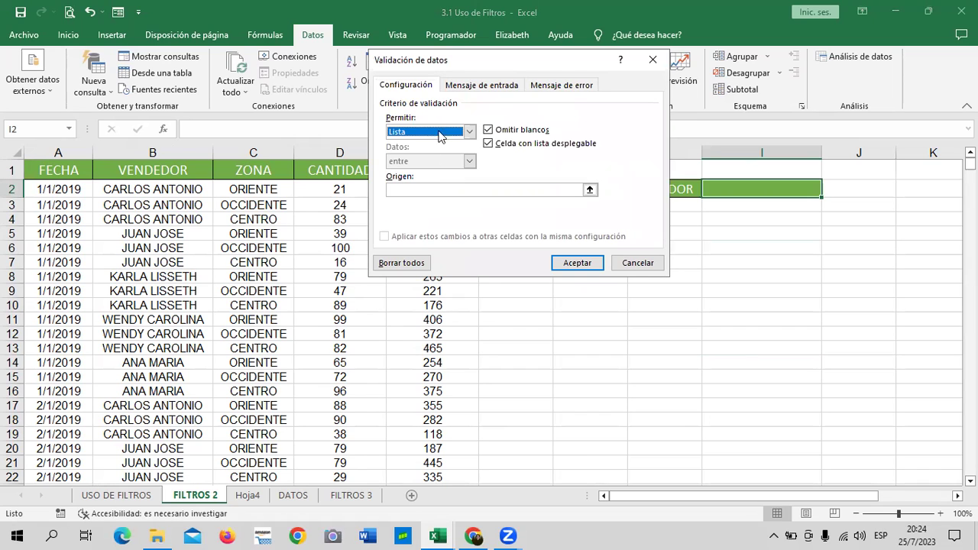
{"action": "left_click", "coordinate": [589, 190]}
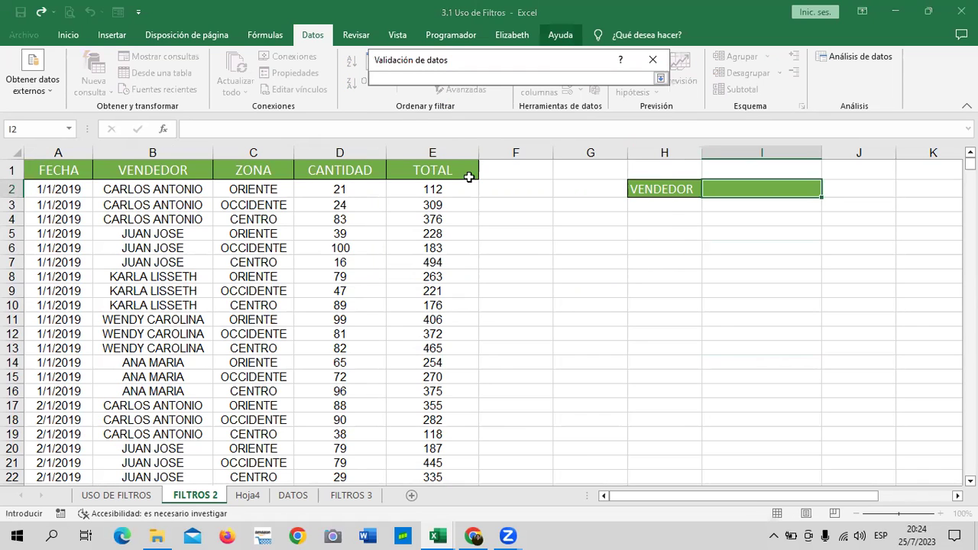
{"action": "left_click", "coordinate": [253, 498]}
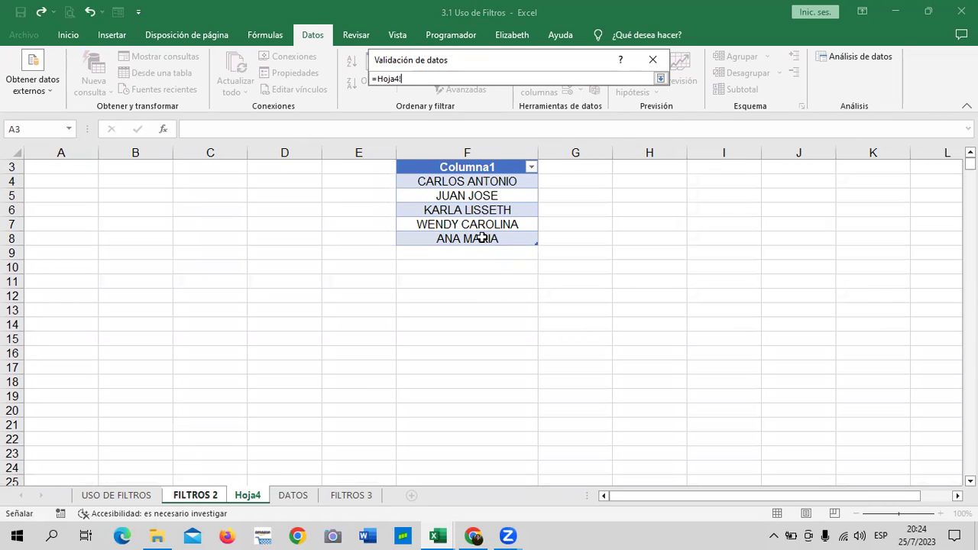
{"action": "left_click_drag", "start_coordinate": [517, 176], "coordinate": [509, 238]}
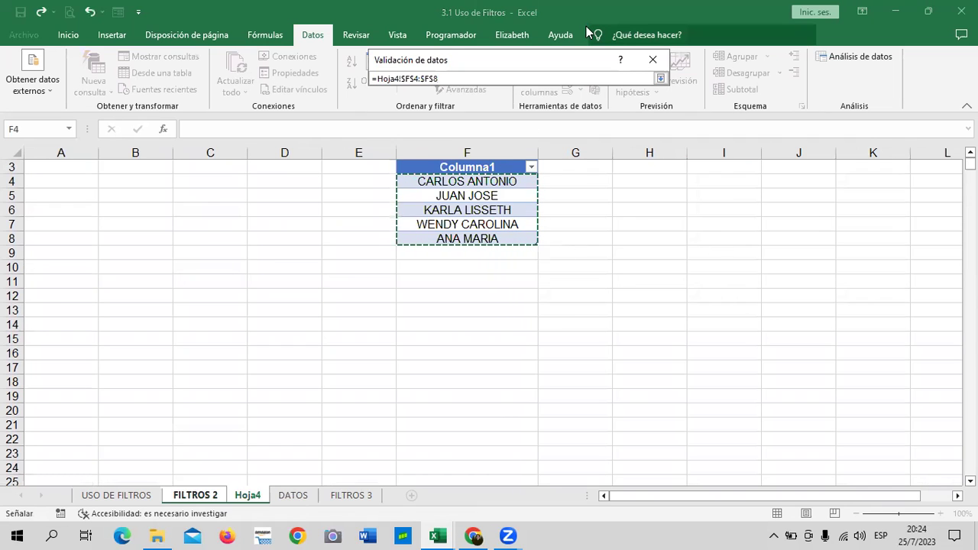
{"action": "left_click", "coordinate": [660, 80]}
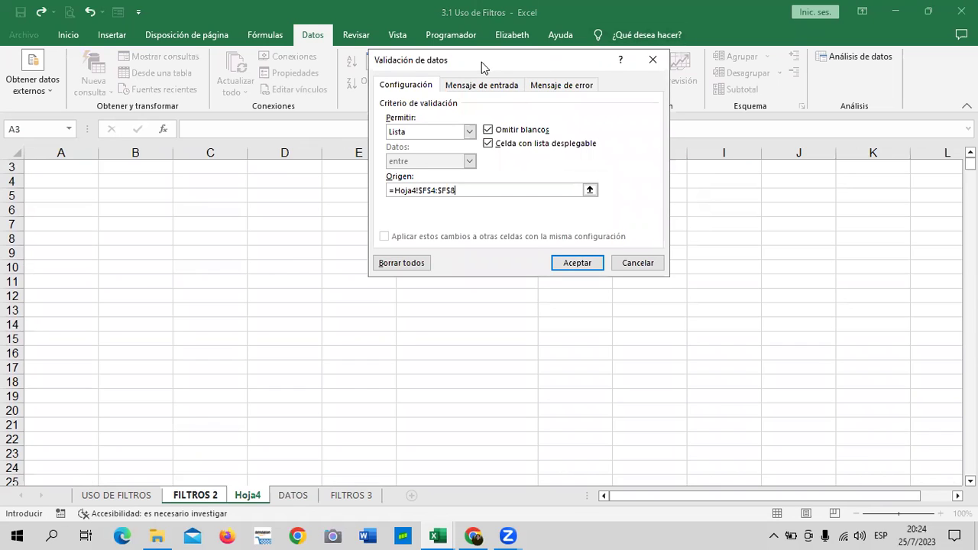
{"action": "left_click_drag", "start_coordinate": [481, 67], "coordinate": [484, 81]}
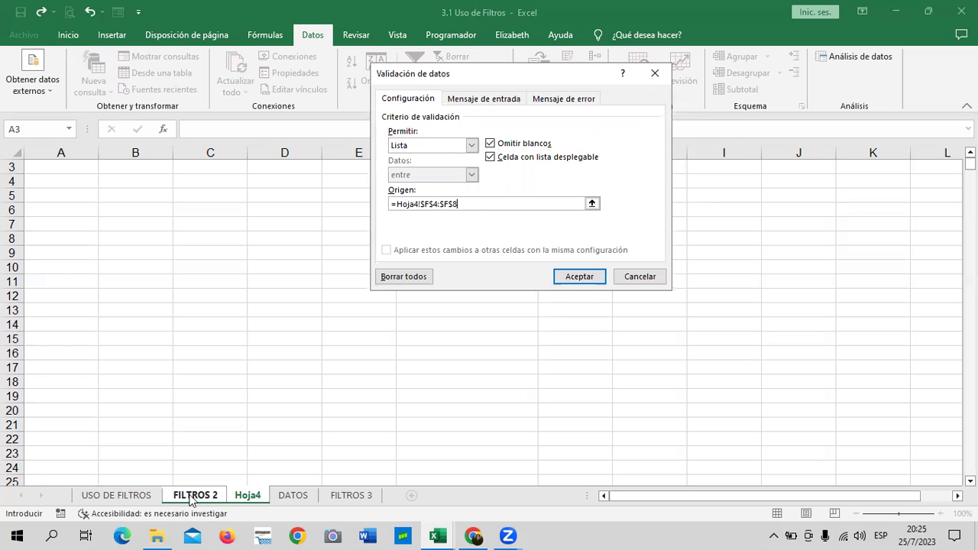
Step: Apply the Hoja4!$F$4:$F$8 seller list to I2, test JUAN JOSE and WENDY CAROLINA, and leave ANA MARIA selected
{"action": "left_click", "coordinate": [590, 280]}
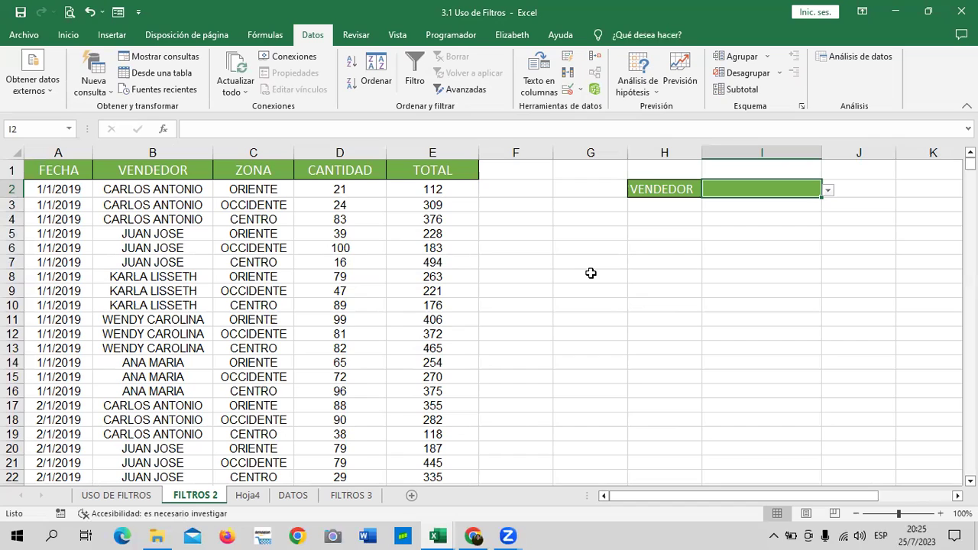
{"action": "left_click", "coordinate": [829, 191]}
{"action": "left_click", "coordinate": [794, 212]}
{"action": "left_click", "coordinate": [828, 191]}
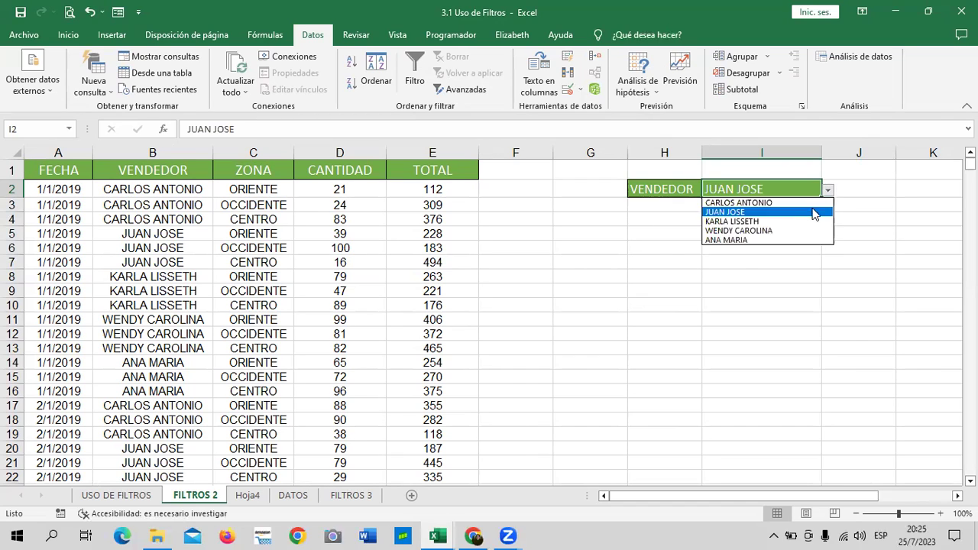
{"action": "left_click", "coordinate": [801, 231]}
{"action": "left_click", "coordinate": [828, 190]}
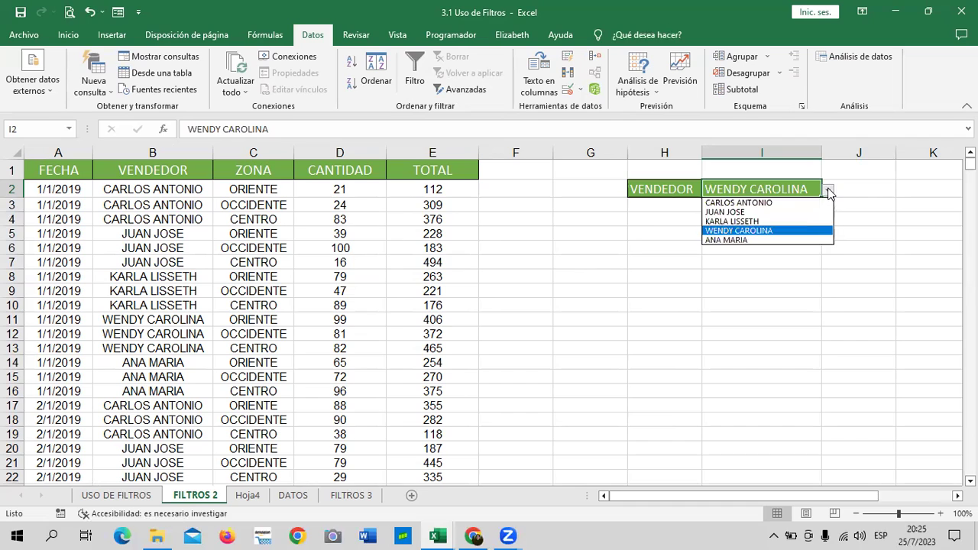
{"action": "left_click", "coordinate": [800, 240]}
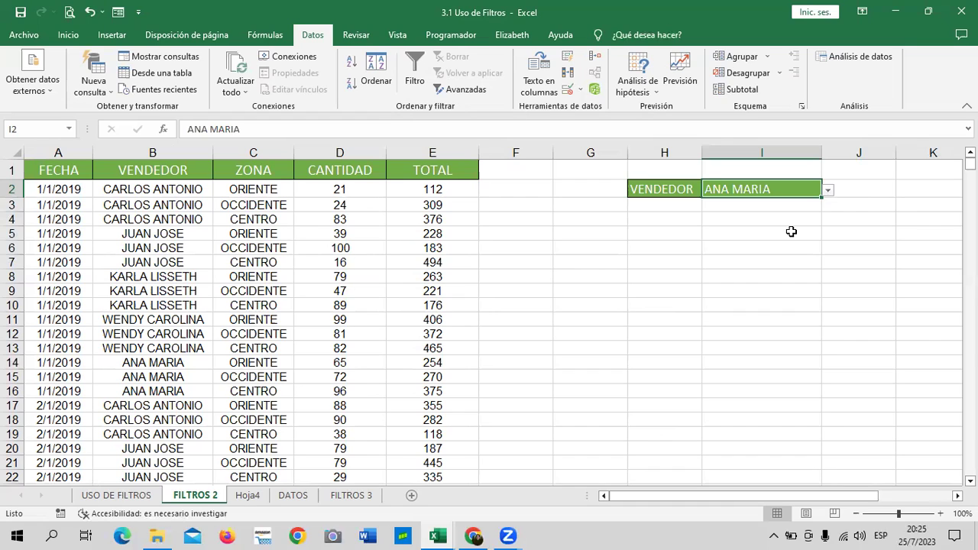
{"action": "left_click", "coordinate": [590, 334]}
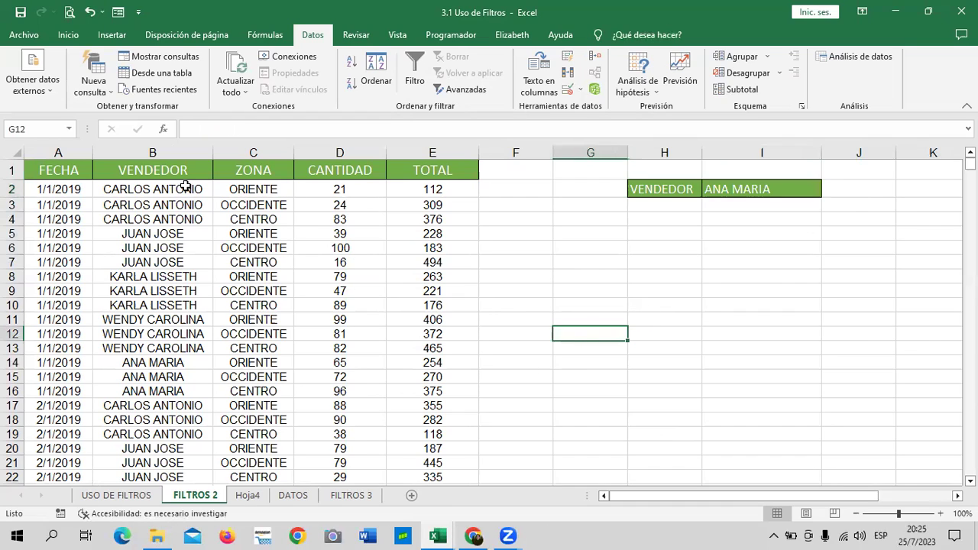
Step: Copy the VENDEDOR names from B2 down to the last record
{"action": "left_click", "coordinate": [148, 189]}
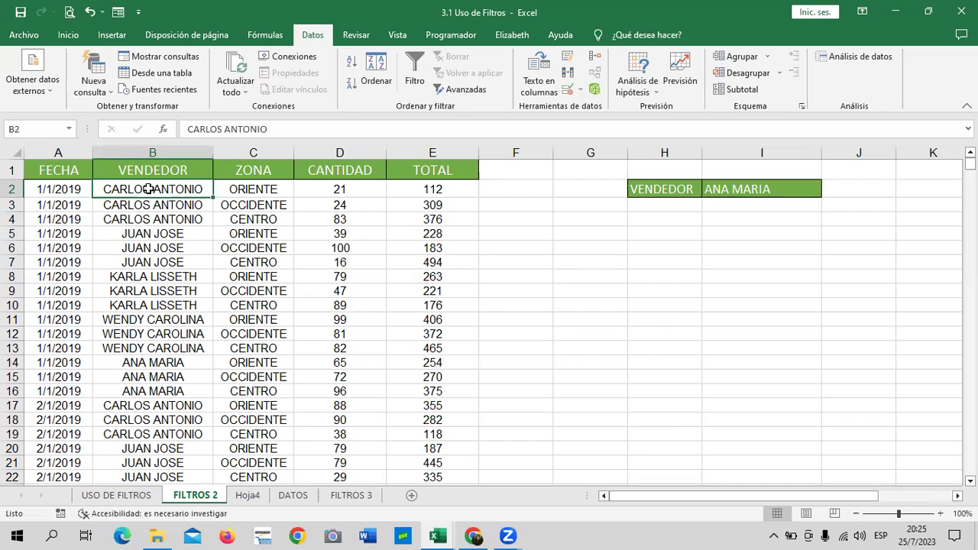
{"action": "key", "text": "ctrl+shift+Down"}
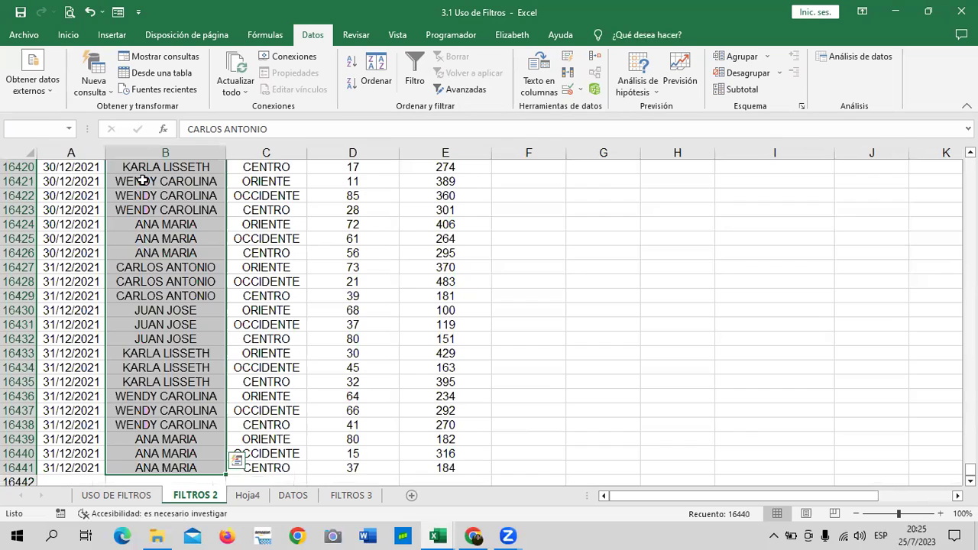
{"action": "right_click", "coordinate": [185, 176]}
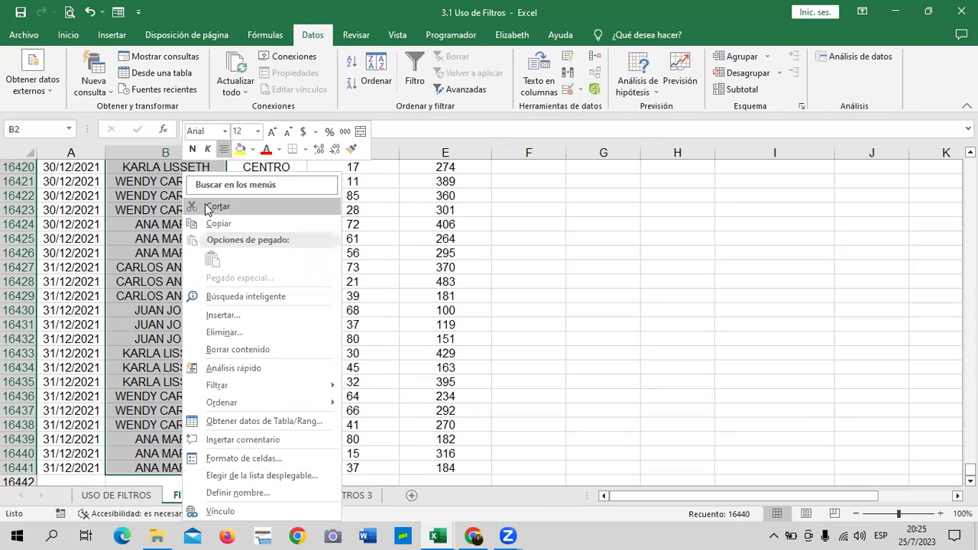
{"action": "left_click", "coordinate": [213, 225]}
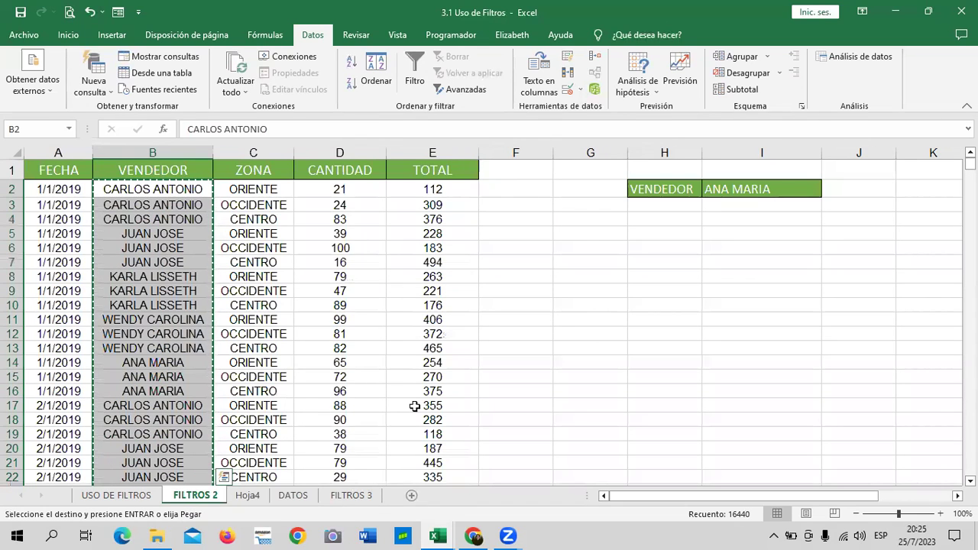
Step: Paste the names into Hoja4 starting at I4 and widen column I to fit
{"action": "left_click", "coordinate": [248, 495]}
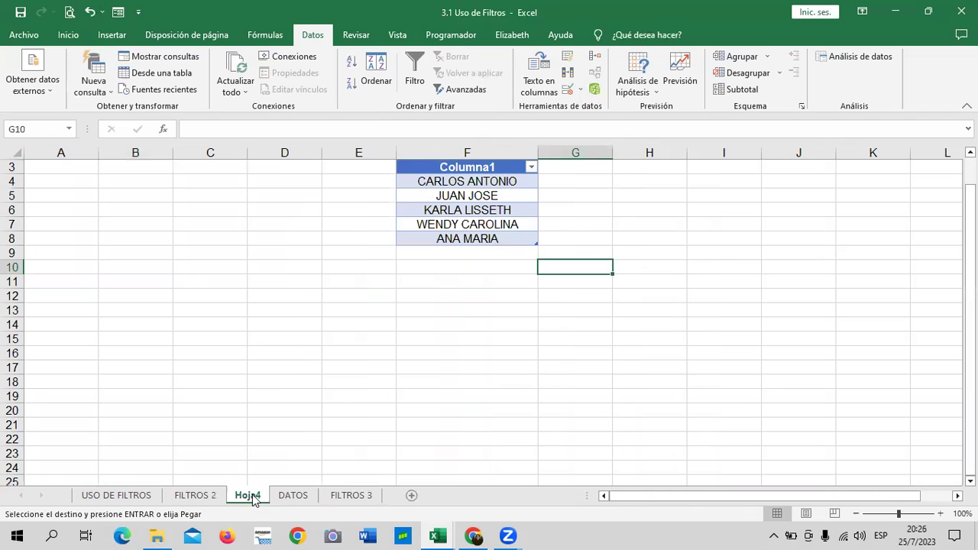
{"action": "left_click", "coordinate": [723, 179]}
{"action": "key", "text": "ctrl+v"}
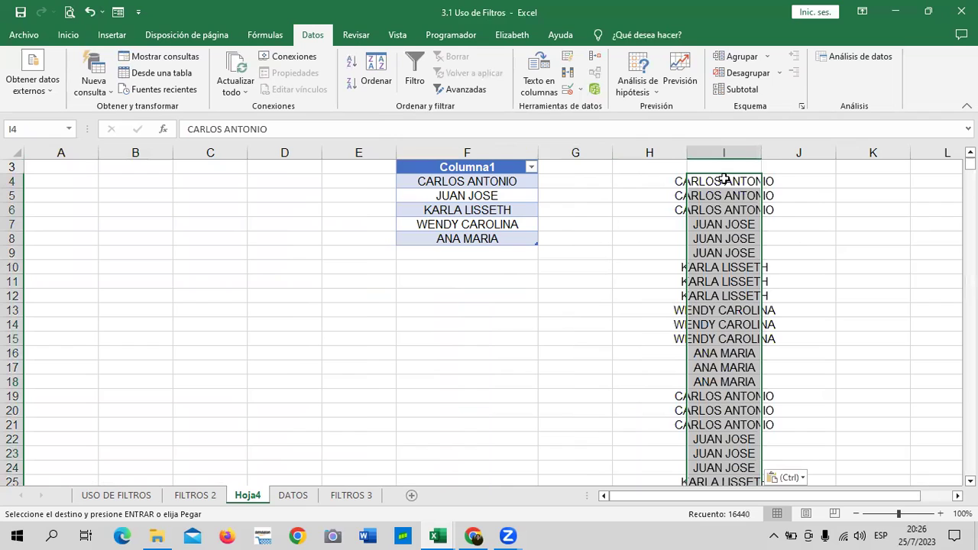
{"action": "left_click_drag", "start_coordinate": [761, 151], "coordinate": [817, 151]}
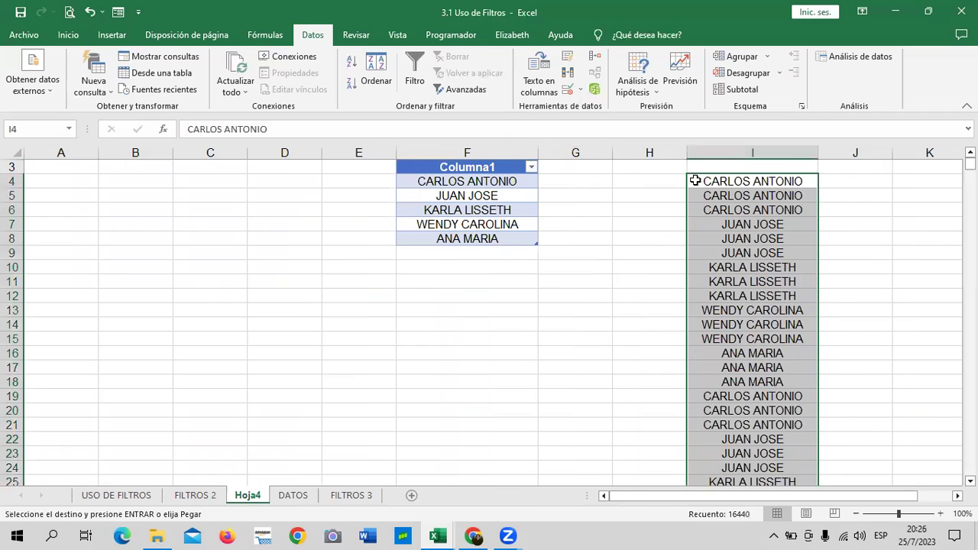
{"action": "left_click", "coordinate": [862, 252]}
{"action": "left_click", "coordinate": [749, 209]}
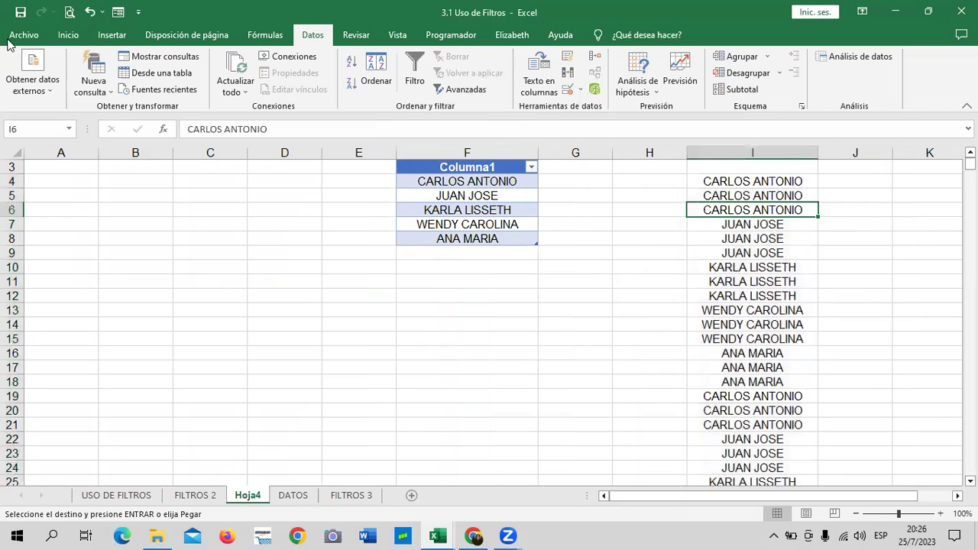
Step: Convert the pasted seller names in column I into a table
{"action": "left_click", "coordinate": [108, 38]}
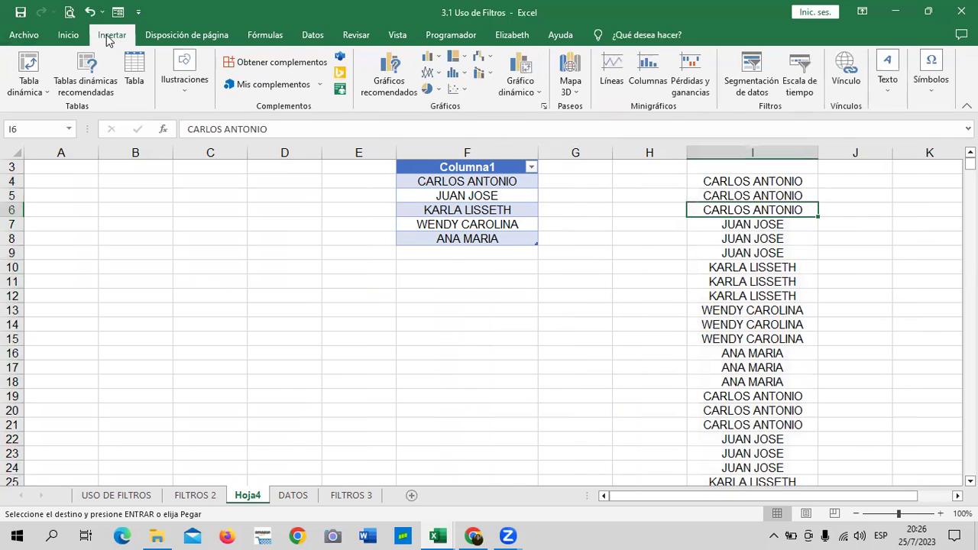
{"action": "left_click", "coordinate": [134, 77]}
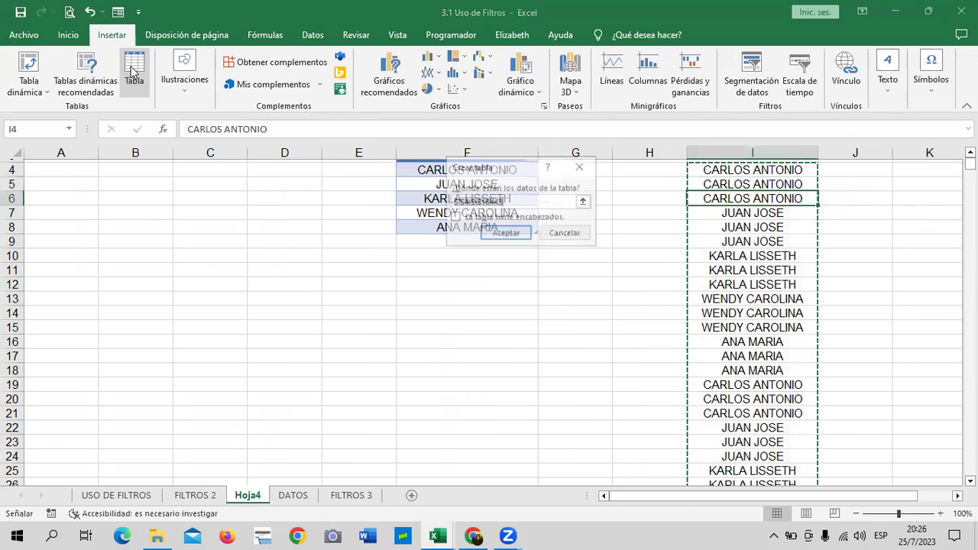
{"action": "left_click", "coordinate": [516, 242]}
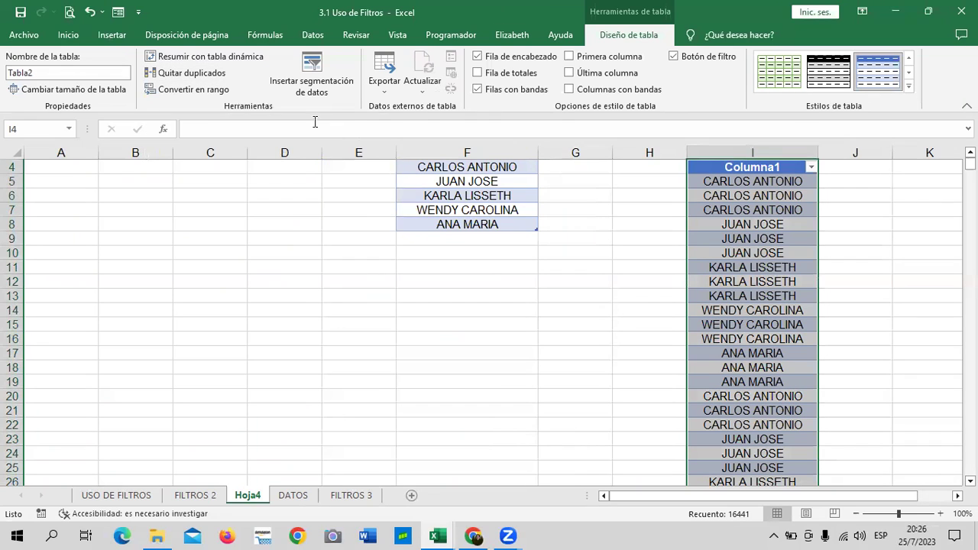
Step: Remove duplicates from Columna1, leaving the five unique seller names
{"action": "left_click", "coordinate": [213, 77]}
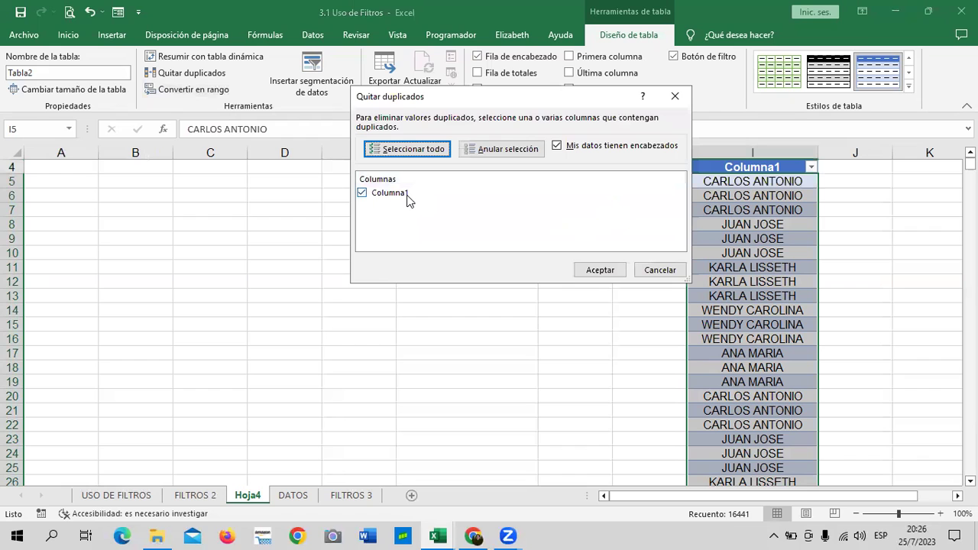
{"action": "left_click", "coordinate": [593, 270]}
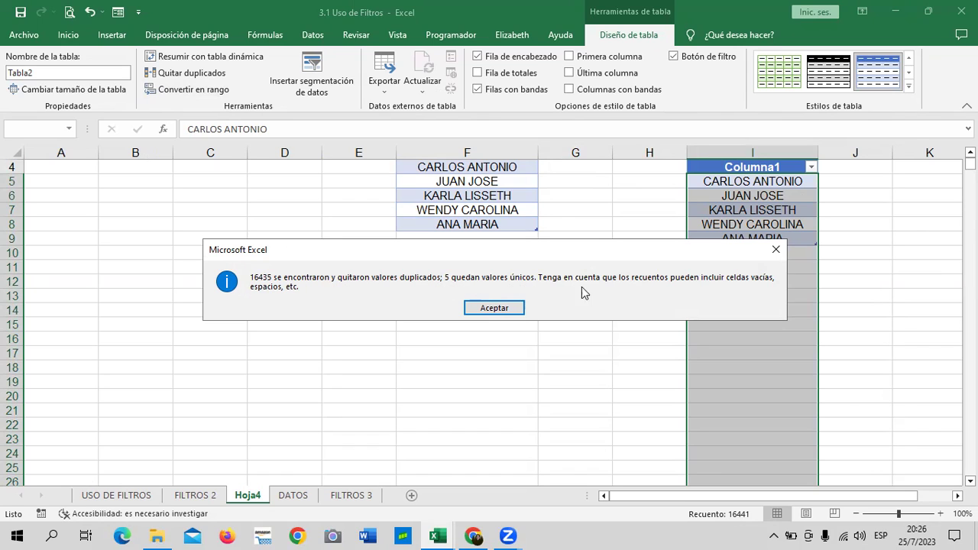
{"action": "left_click", "coordinate": [511, 306]}
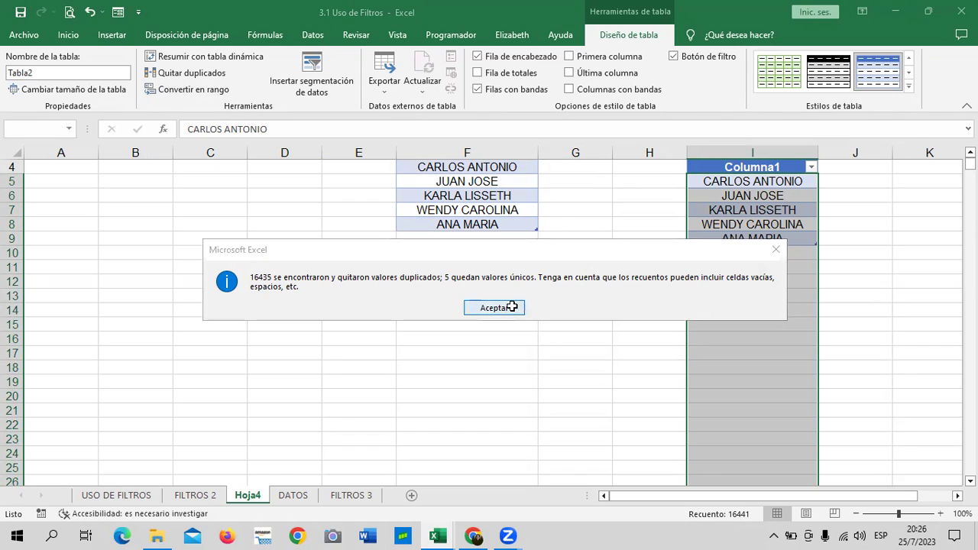
{"action": "left_click", "coordinate": [833, 303]}
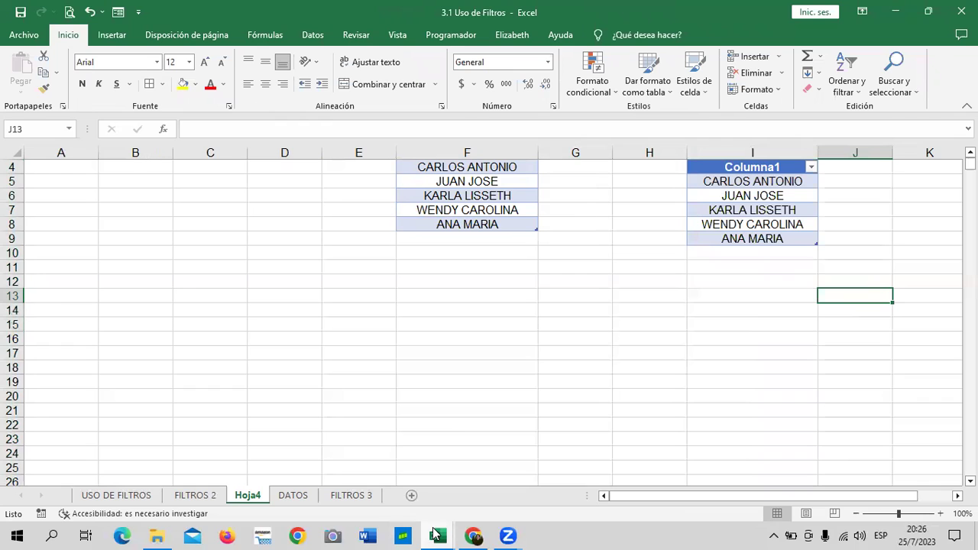
Step: Look over the 4.2 Buscar y reemplazar workbook, checking cells B3 and B15
{"action": "mouse_move", "coordinate": [437, 535]}
{"action": "left_click", "coordinate": [394, 495]}
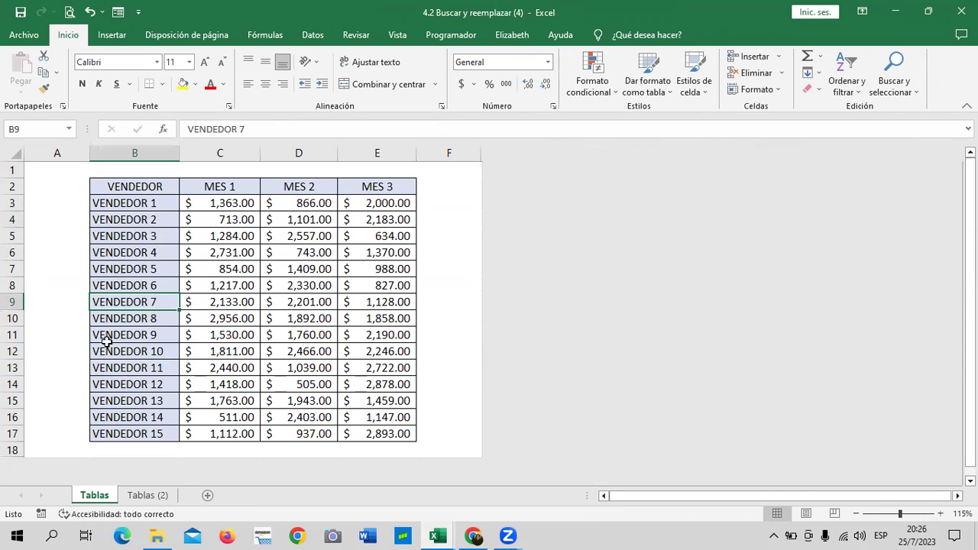
{"action": "left_click", "coordinate": [155, 202]}
{"action": "left_click", "coordinate": [132, 397]}
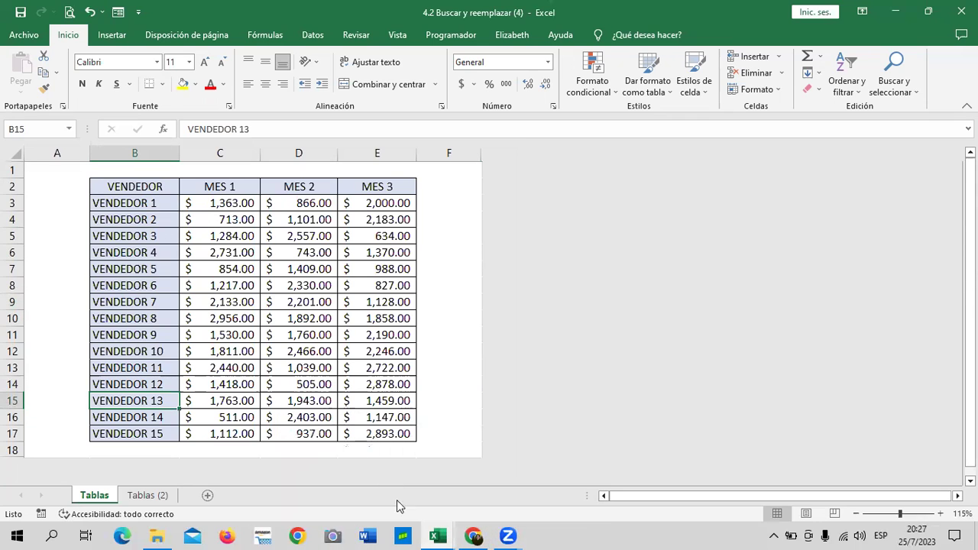
Step: Return to the 3.1 Uso de Filtros workbook and browse the FILTROS 2 sheet
{"action": "mouse_move", "coordinate": [437, 535]}
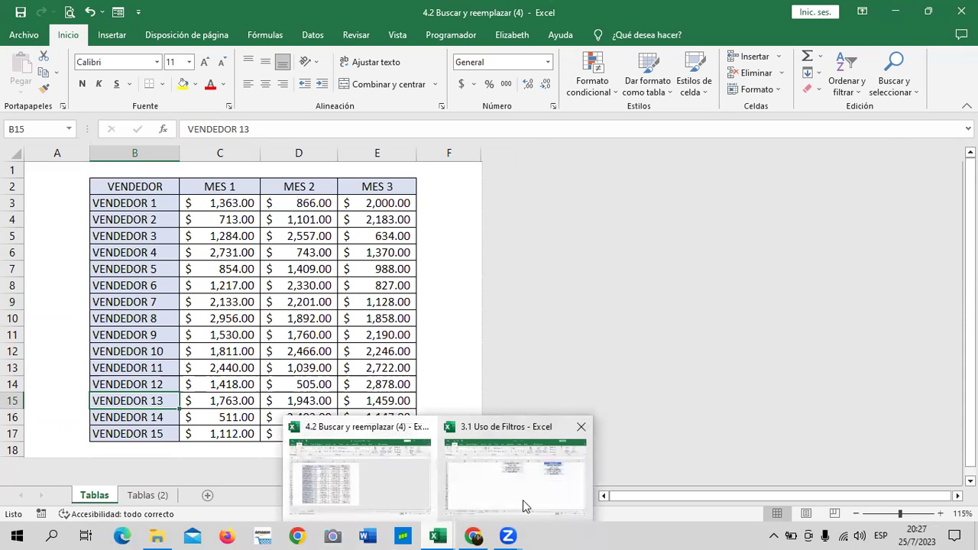
{"action": "left_click", "coordinate": [524, 506]}
{"action": "left_click", "coordinate": [194, 495]}
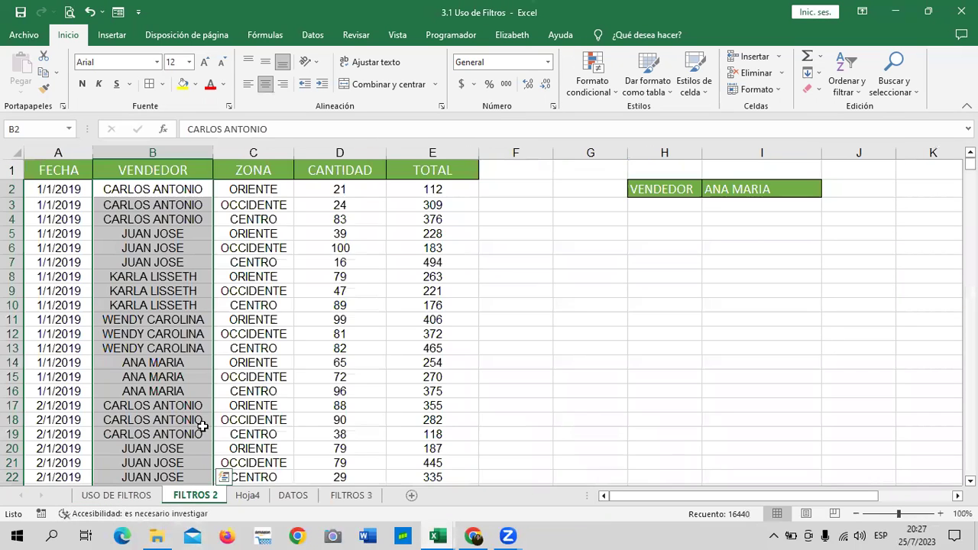
{"action": "scroll", "coordinate": [228, 306], "scroll_direction": "down", "scroll_amount": 2}
{"action": "scroll", "coordinate": [225, 474], "scroll_direction": "down", "scroll_amount": 2}
{"action": "scroll", "coordinate": [222, 352], "scroll_direction": "up", "scroll_amount": 4}
Step: Check the seller tables on Hoja4, then go back to FILTROS 2
{"action": "left_click", "coordinate": [247, 495]}
{"action": "left_click", "coordinate": [698, 381]}
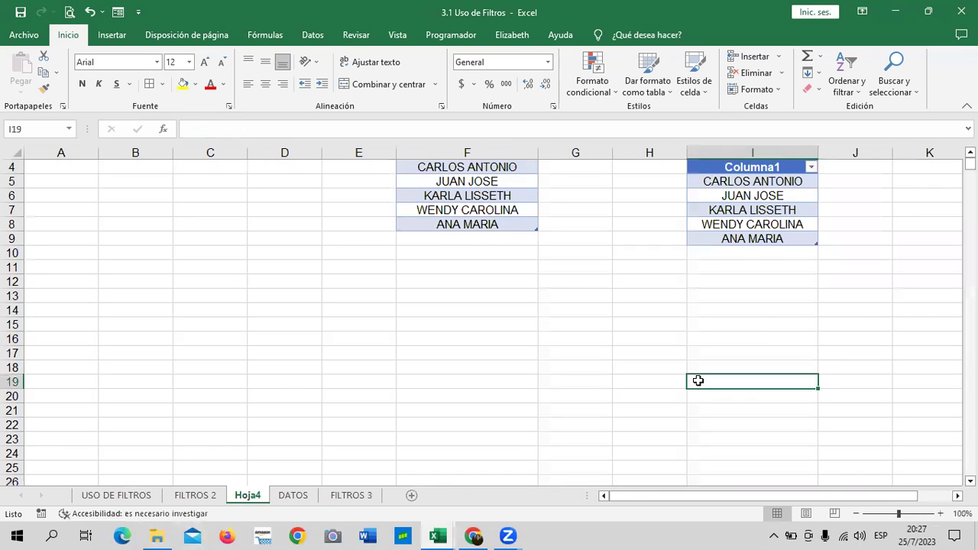
{"action": "scroll", "coordinate": [698, 381], "scroll_direction": "up", "scroll_amount": 1}
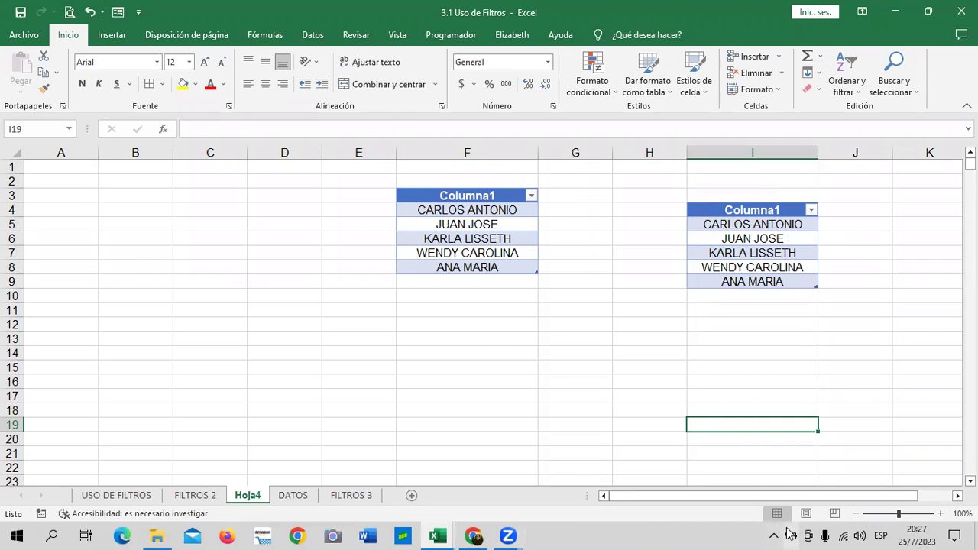
{"action": "left_click", "coordinate": [200, 497]}
Step: Select the whole sales data block from A2 to the last record, then deselect it
{"action": "left_click", "coordinate": [644, 347]}
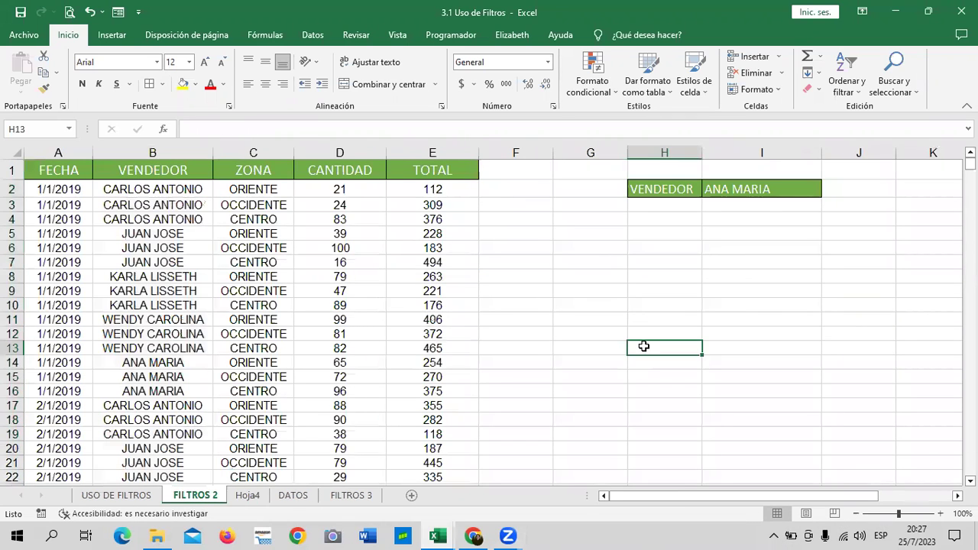
{"action": "left_click", "coordinate": [761, 189]}
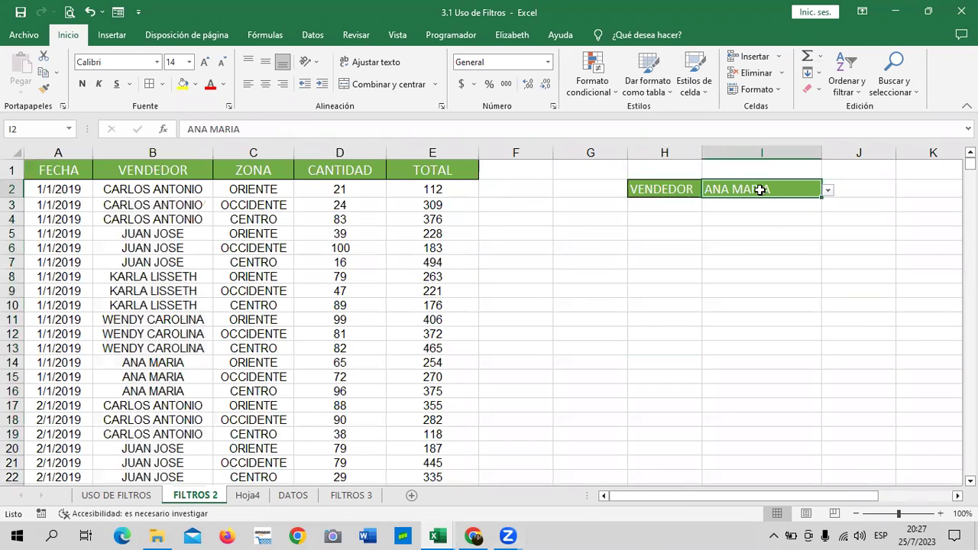
{"action": "left_click", "coordinate": [39, 189]}
{"action": "key", "text": "ctrl+shift+Right"}
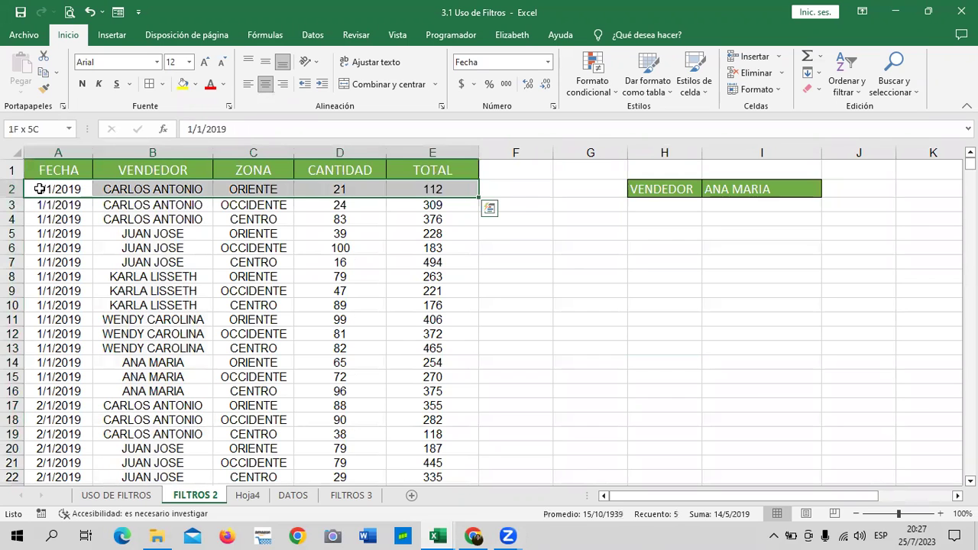
{"action": "key", "text": "ctrl+shift+Down"}
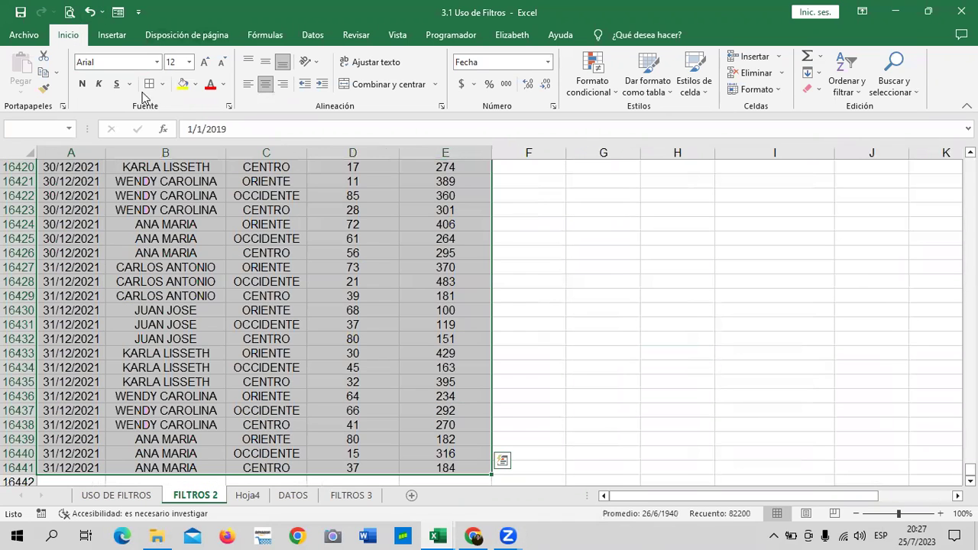
{"action": "key", "text": "ctrl+BackSpace"}
{"action": "left_click", "coordinate": [655, 319]}
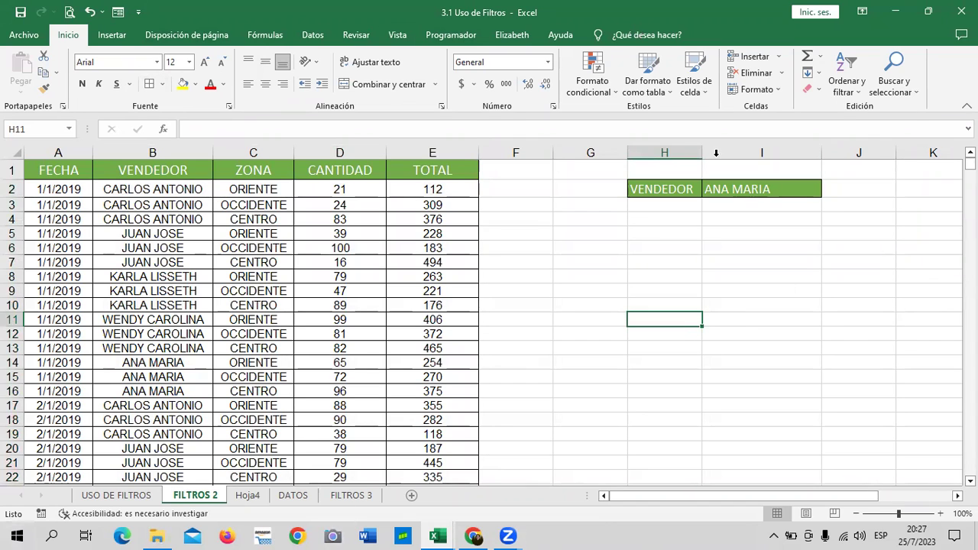
Step: Center the vendor name in I2 and try JUAN JOSE and WENDY CAROLINA from its list
{"action": "left_click", "coordinate": [753, 189]}
{"action": "left_click", "coordinate": [266, 85]}
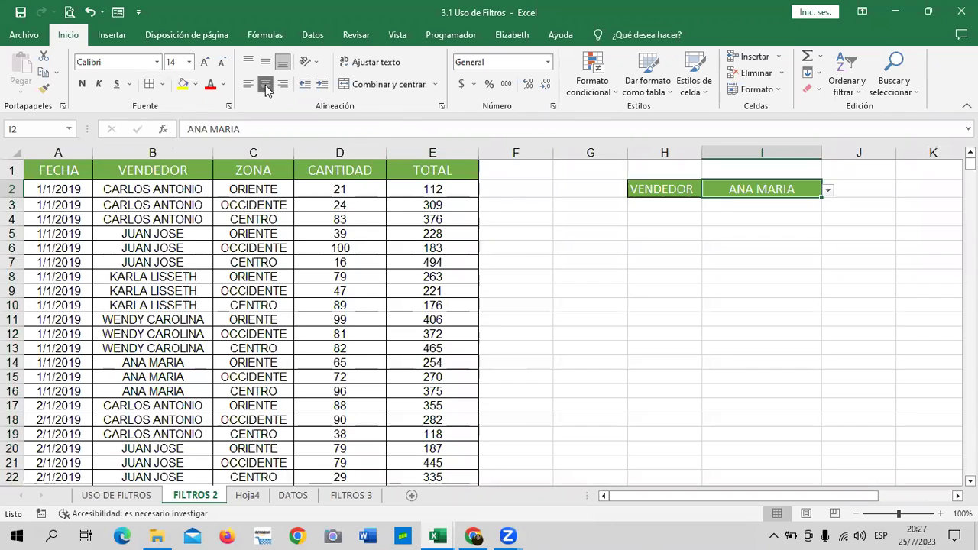
{"action": "left_click", "coordinate": [827, 190]}
{"action": "left_click", "coordinate": [795, 212]}
{"action": "left_click", "coordinate": [828, 191]}
{"action": "left_click", "coordinate": [784, 230]}
{"action": "left_click", "coordinate": [827, 190]}
{"action": "left_click", "coordinate": [818, 212]}
Step: Set the I2 vendor to WENDY CAROLINA
{"action": "left_click", "coordinate": [825, 247]}
{"action": "left_click", "coordinate": [819, 191]}
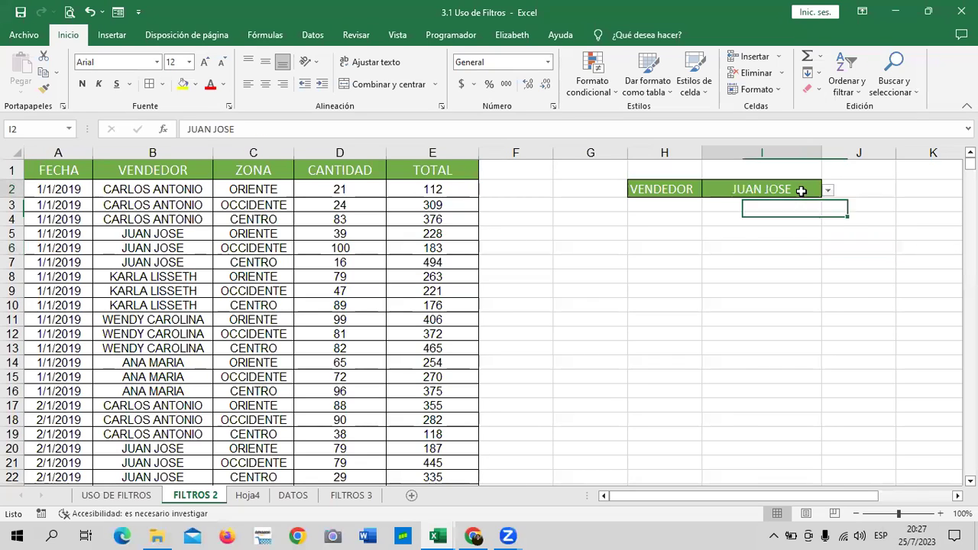
{"action": "left_click", "coordinate": [827, 190]}
{"action": "left_click", "coordinate": [781, 231]}
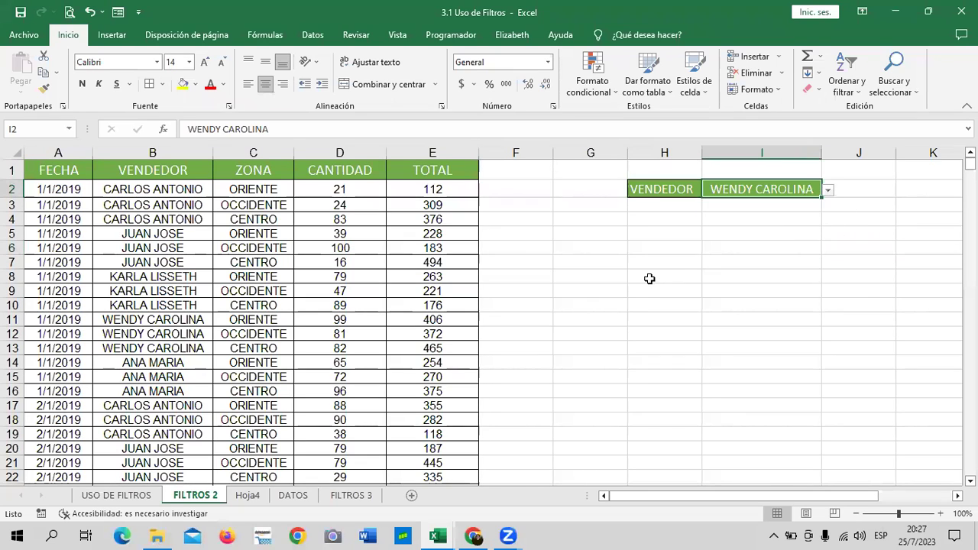
{"action": "left_click", "coordinate": [649, 278]}
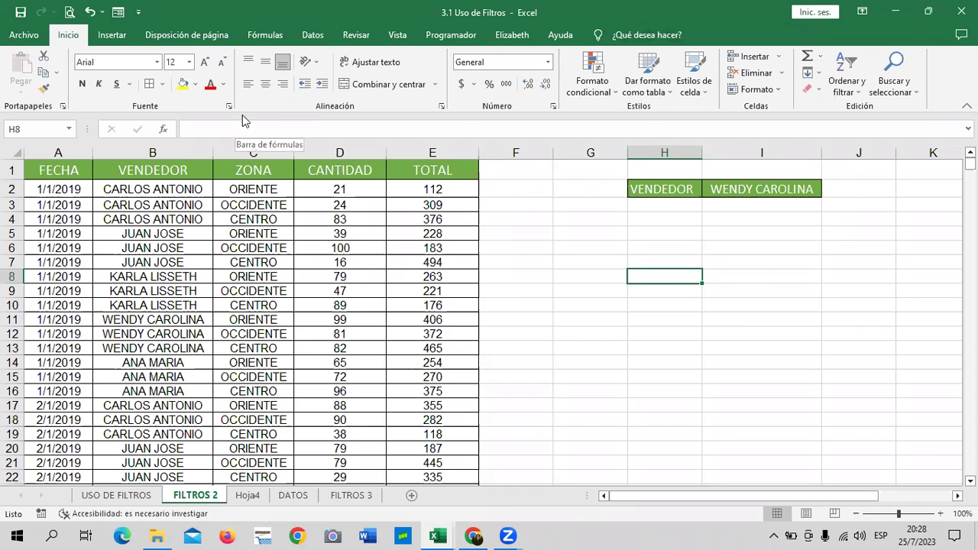
Step: Review the finished USO DE FILTROS example, then select H7 on FILTROS 2
{"action": "left_click", "coordinate": [145, 495]}
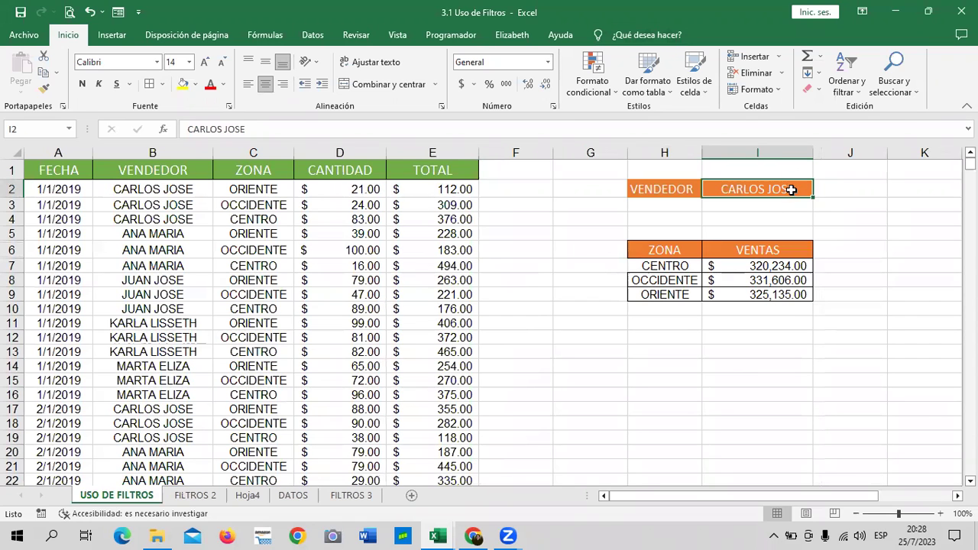
{"action": "left_click", "coordinate": [201, 495]}
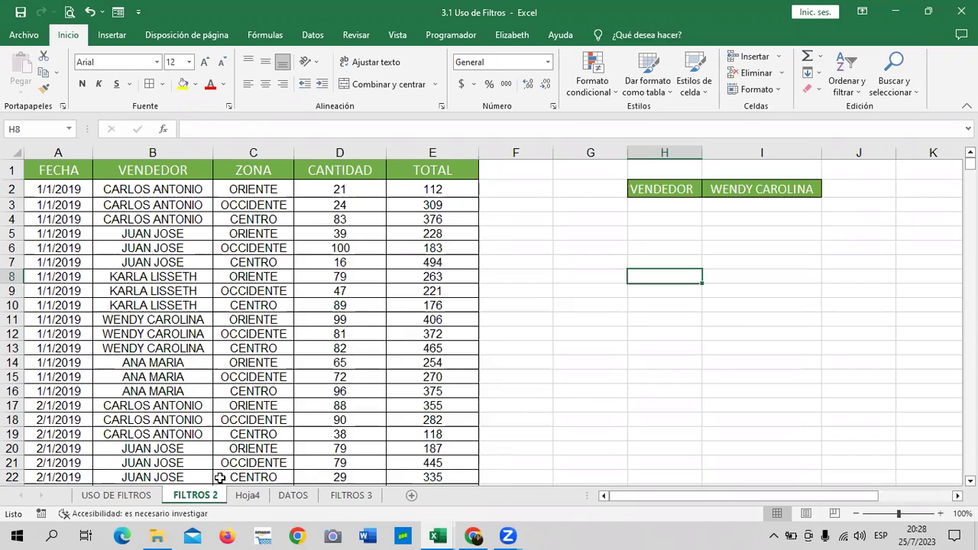
{"action": "left_click", "coordinate": [825, 303]}
{"action": "left_click", "coordinate": [657, 264]}
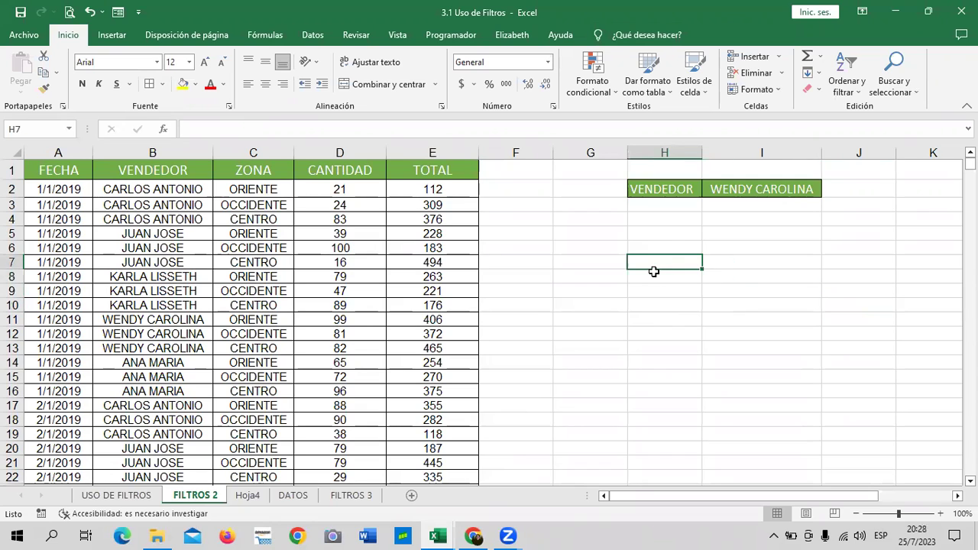
Step: Enter the headings ZONA in H7 and VENTAS in I7
{"action": "type", "text": "ZONA"}
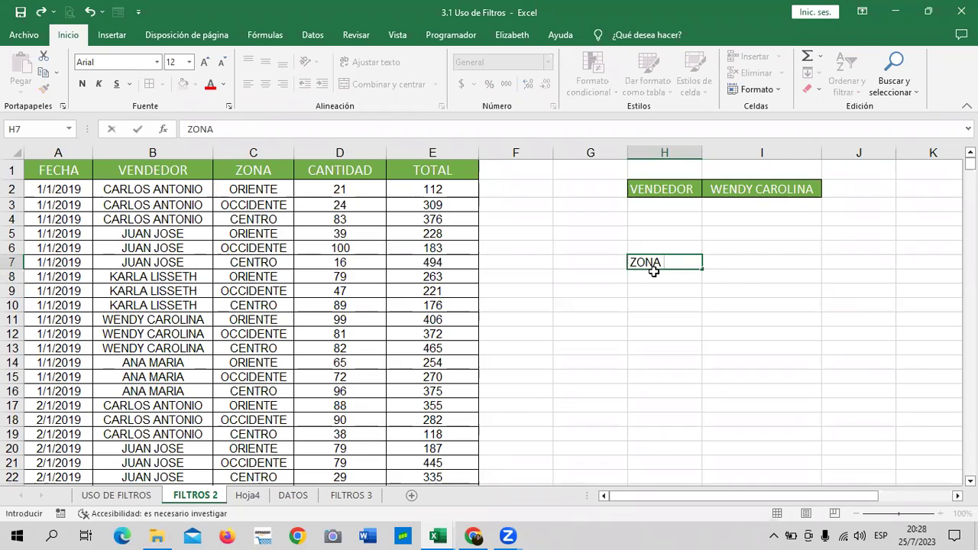
{"action": "left_click", "coordinate": [749, 264]}
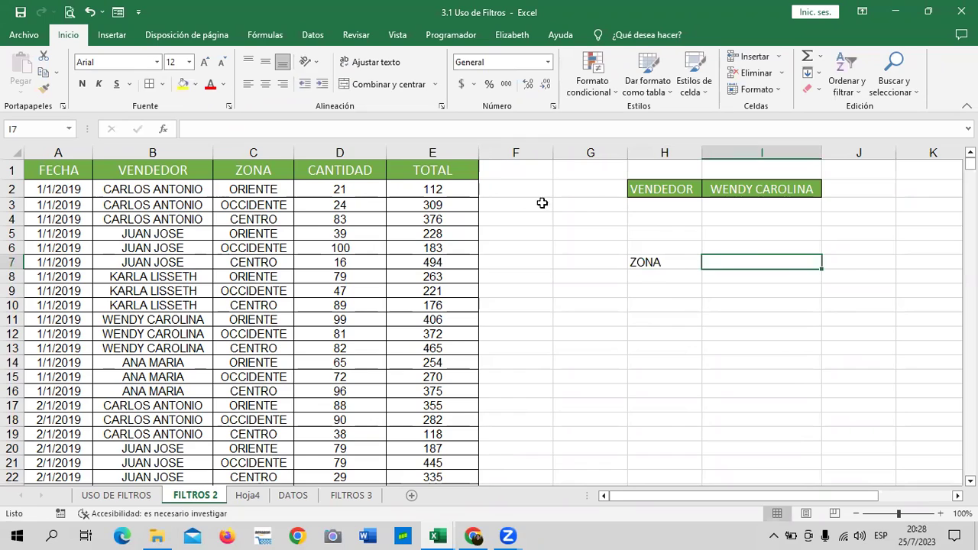
{"action": "type", "text": "VENTAS"}
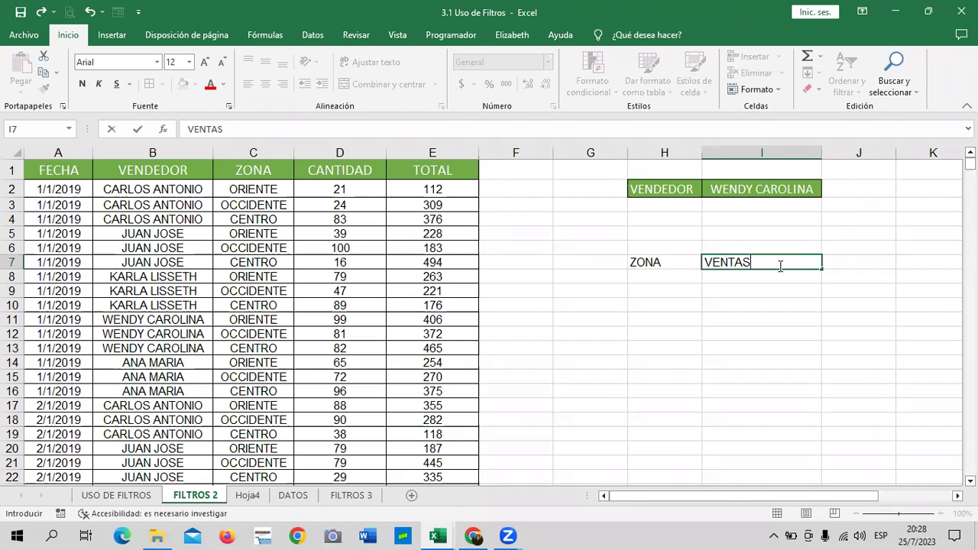
{"action": "key", "text": "Return"}
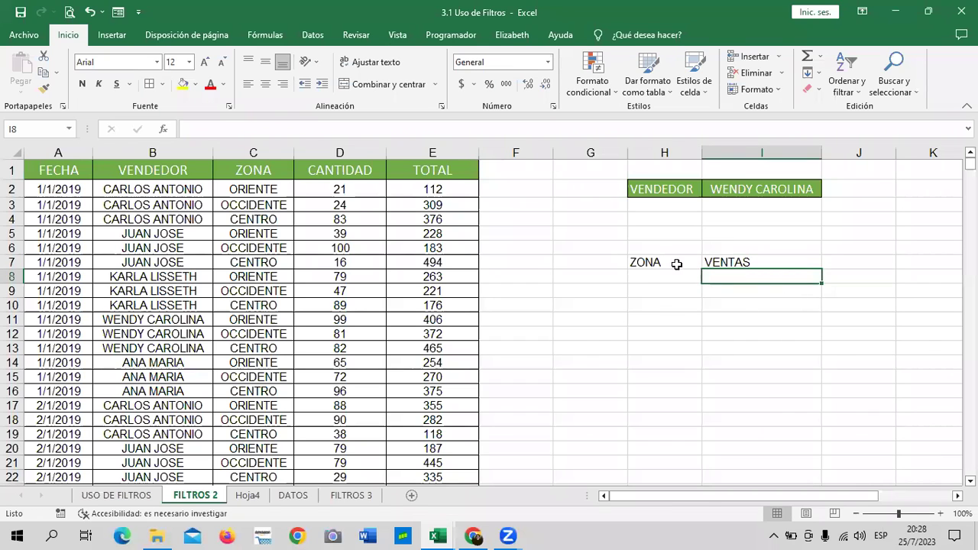
Step: Style H7:I7 with the green Énfasis6 cell style, centered, at 14-point font
{"action": "left_click_drag", "start_coordinate": [677, 264], "coordinate": [735, 258]}
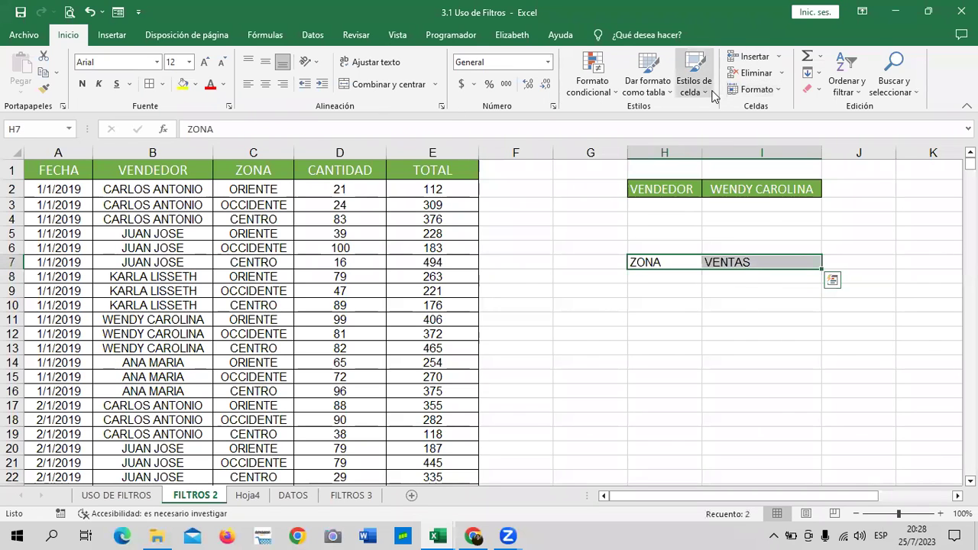
{"action": "left_click", "coordinate": [709, 90]}
{"action": "left_click", "coordinate": [923, 348]}
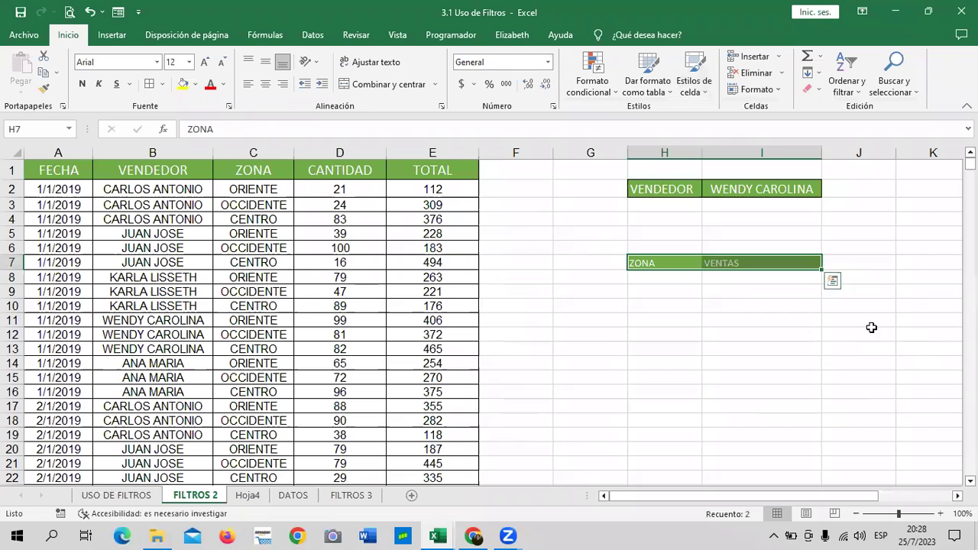
{"action": "left_click", "coordinate": [265, 84]}
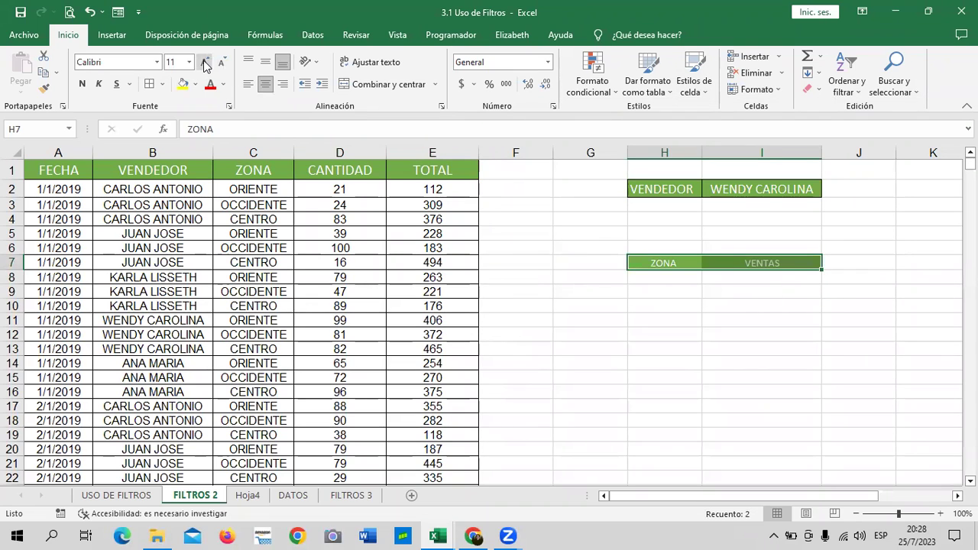
{"action": "left_click", "coordinate": [205, 66]}
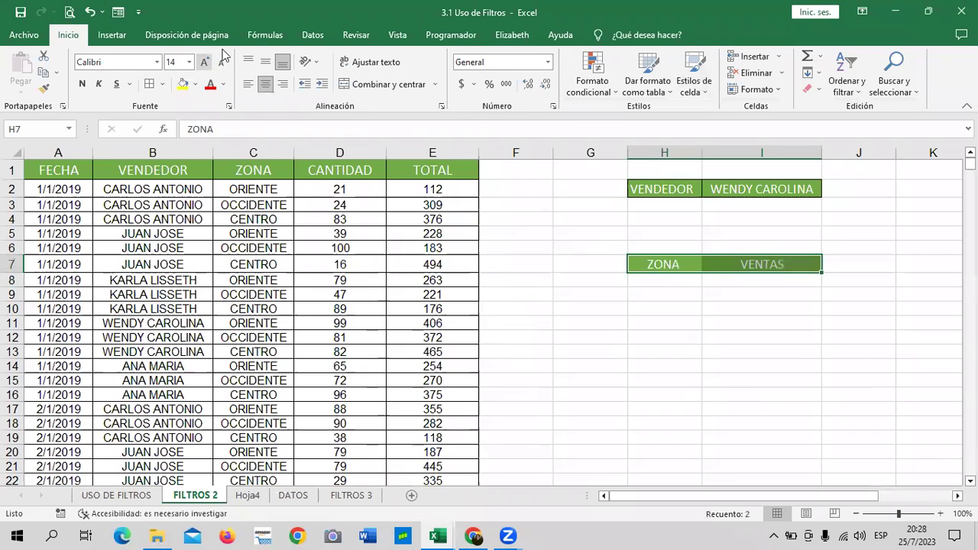
{"action": "left_click", "coordinate": [829, 363]}
{"action": "left_click", "coordinate": [727, 264]}
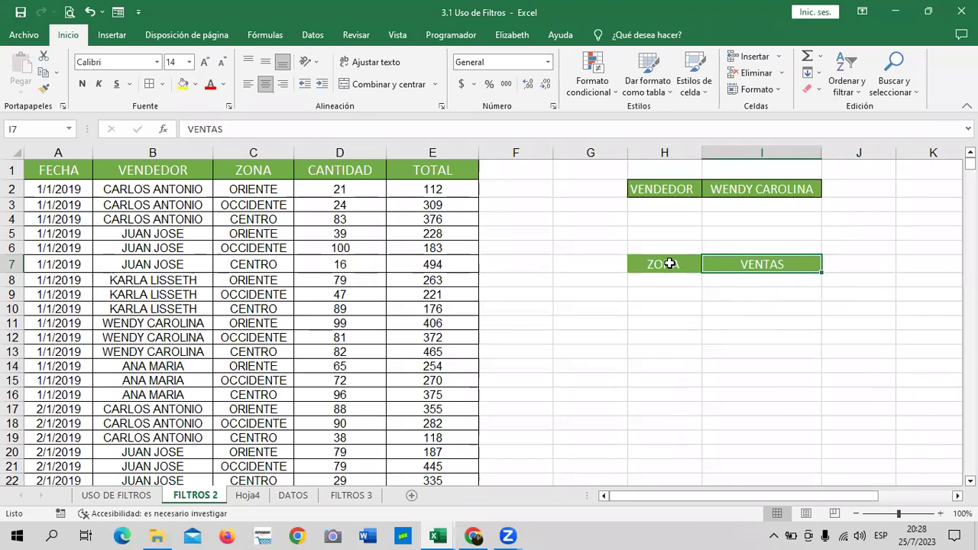
{"action": "left_click", "coordinate": [670, 263]}
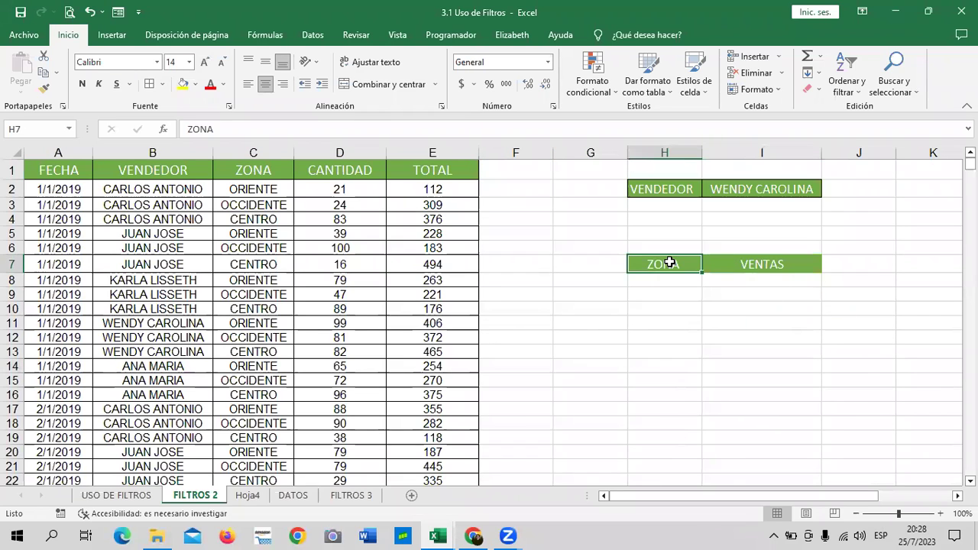
{"action": "left_click", "coordinate": [239, 190]}
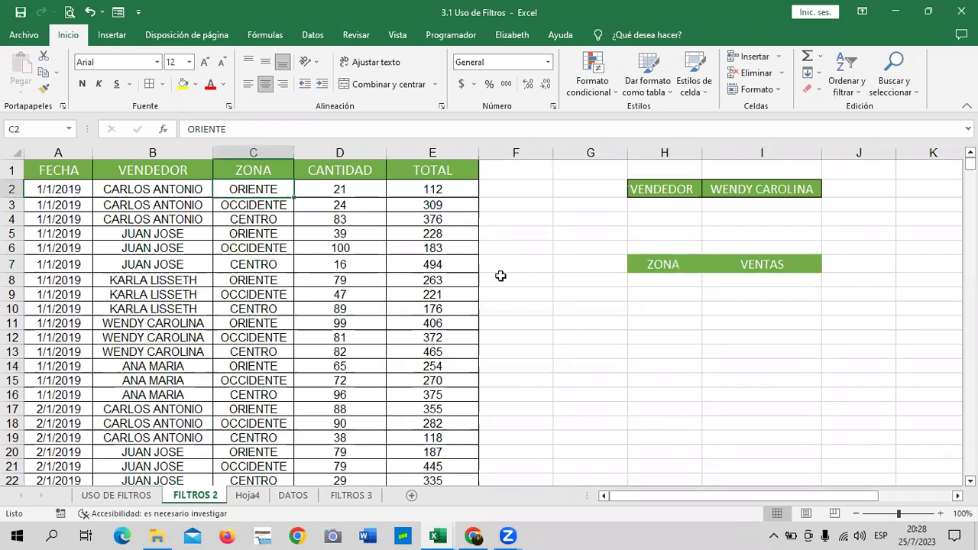
Step: Copy the ZONA values from C2 down to the last record
{"action": "left_click", "coordinate": [772, 321]}
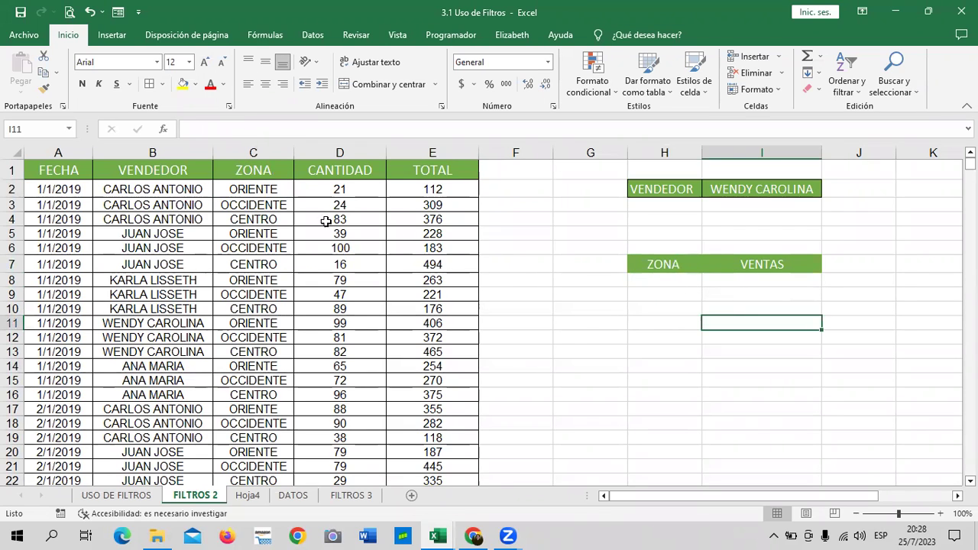
{"action": "left_click", "coordinate": [236, 187]}
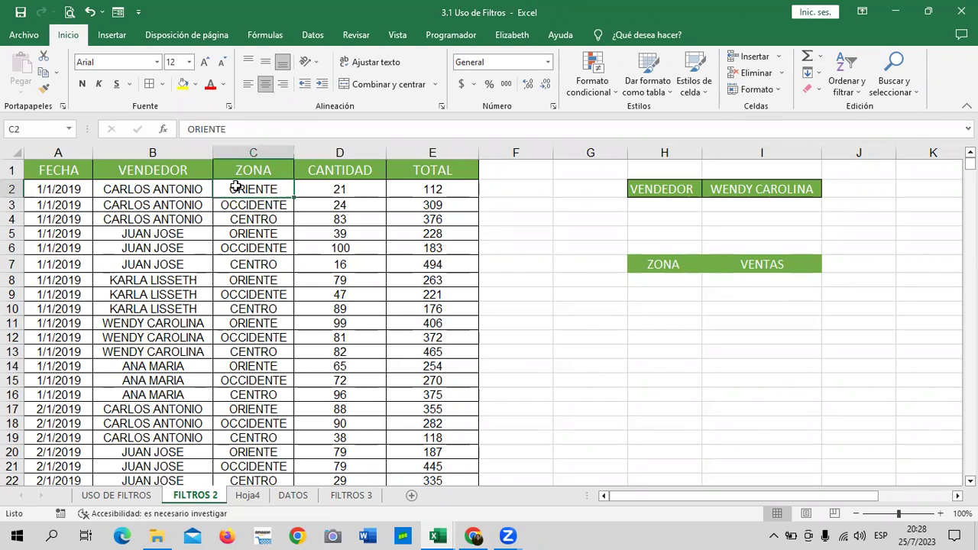
{"action": "key", "text": "ctrl+shift+Down"}
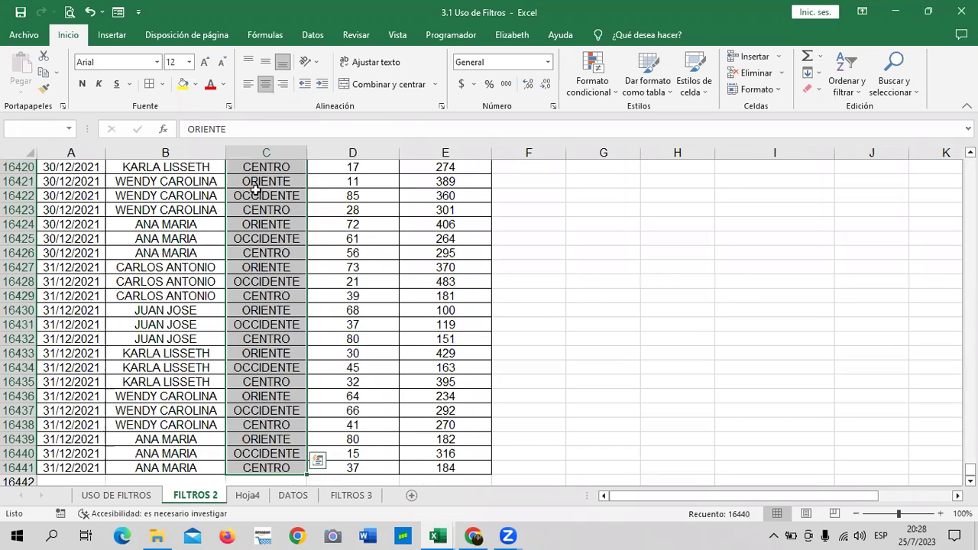
{"action": "right_click", "coordinate": [258, 191]}
{"action": "left_click", "coordinate": [306, 223]}
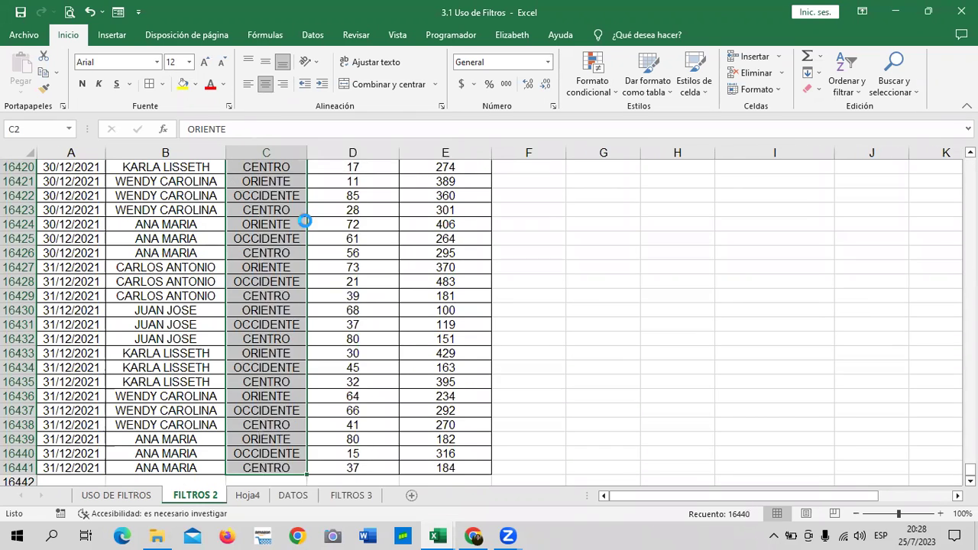
Step: Paste the zones into Hoja4 starting at B3 and widen column B to fit
{"action": "key", "text": "ctrl+Home"}
{"action": "left_click", "coordinate": [252, 496]}
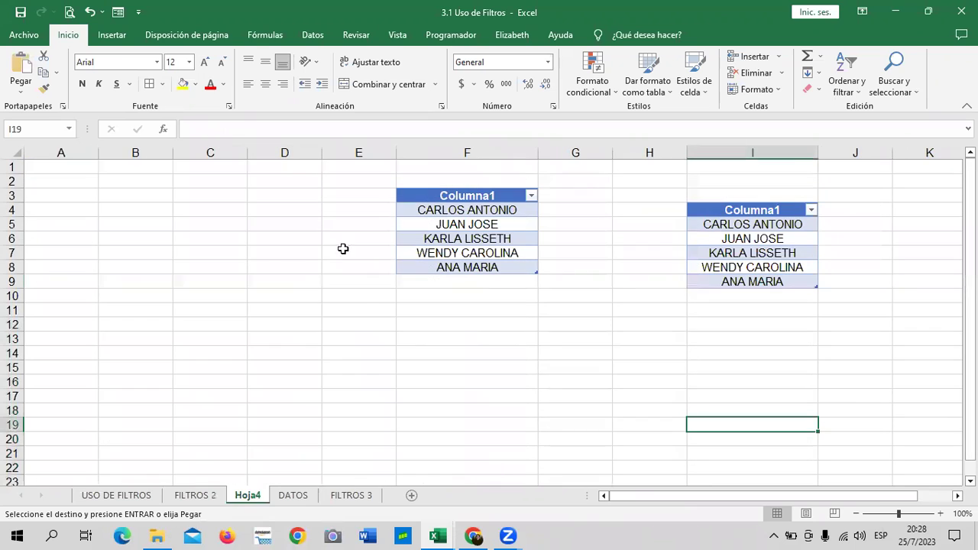
{"action": "left_click", "coordinate": [142, 197]}
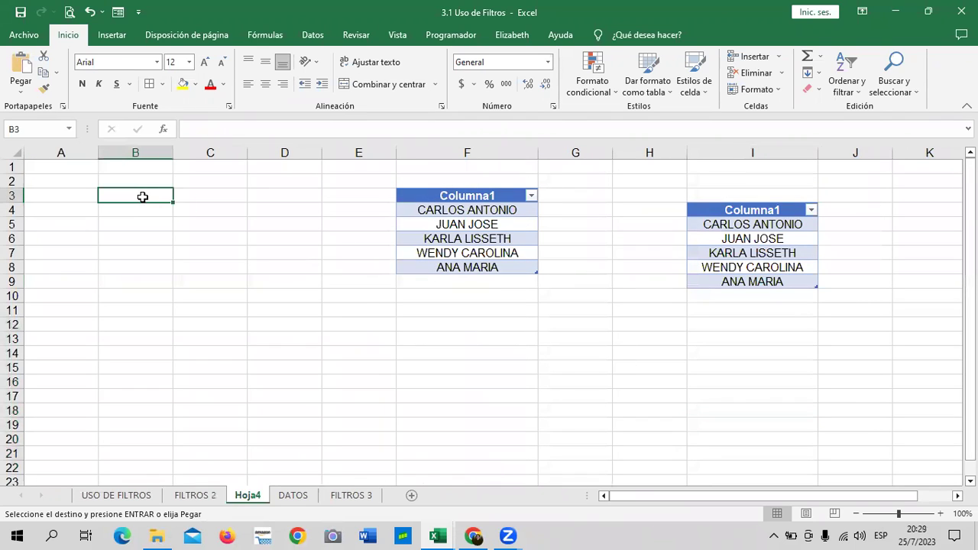
{"action": "right_click", "coordinate": [142, 197]}
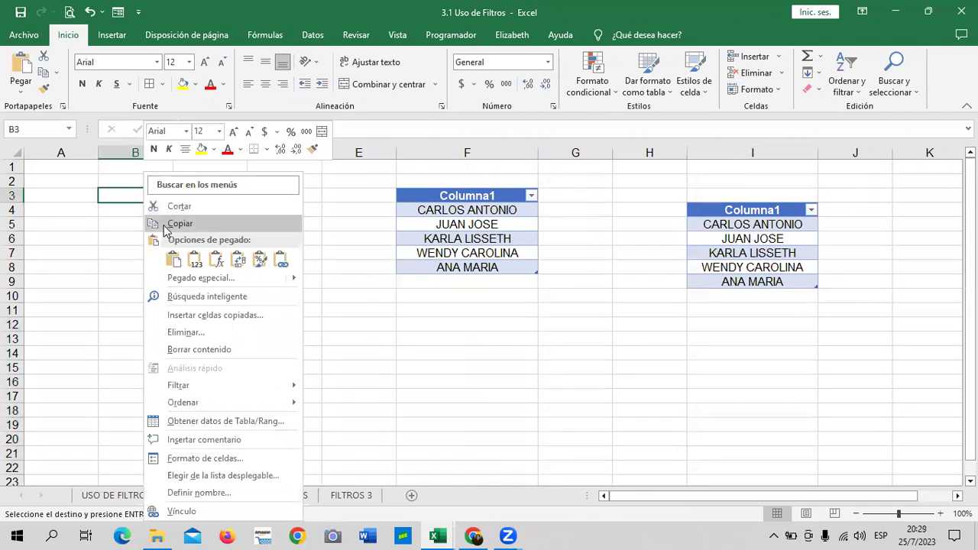
{"action": "left_click", "coordinate": [170, 258]}
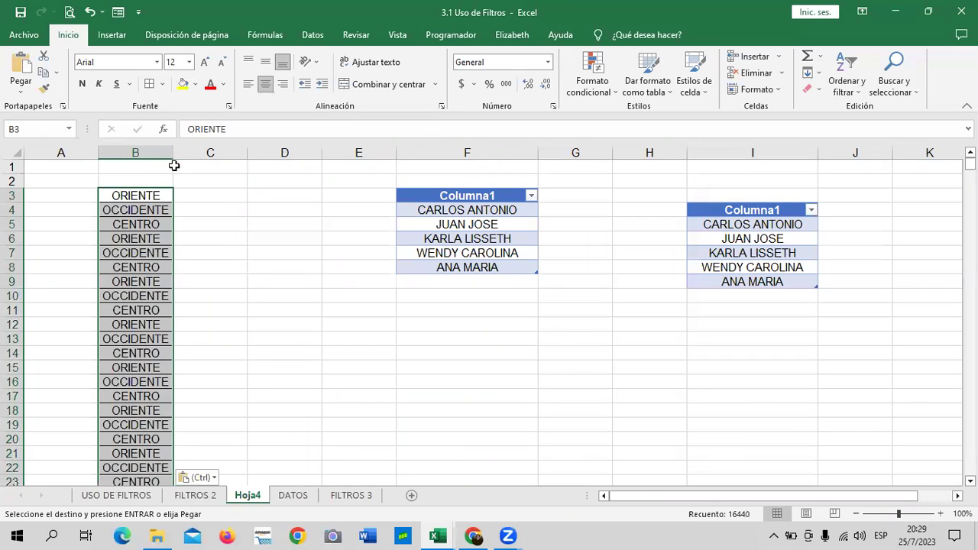
{"action": "left_click_drag", "start_coordinate": [172, 153], "coordinate": [196, 153]}
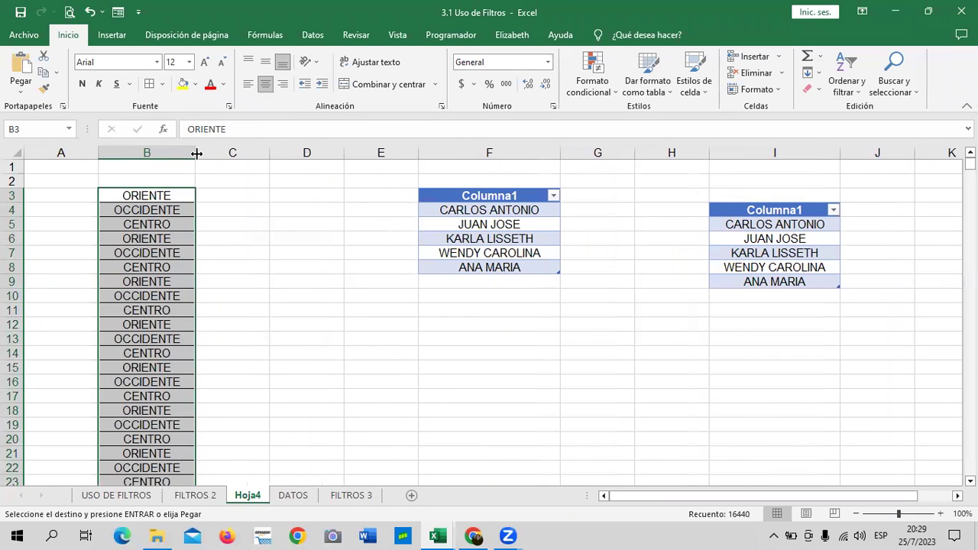
{"action": "scroll", "coordinate": [201, 330], "scroll_direction": "down", "scroll_amount": 2}
{"action": "scroll", "coordinate": [267, 336], "scroll_direction": "up", "scroll_amount": 2}
{"action": "left_click", "coordinate": [292, 321]}
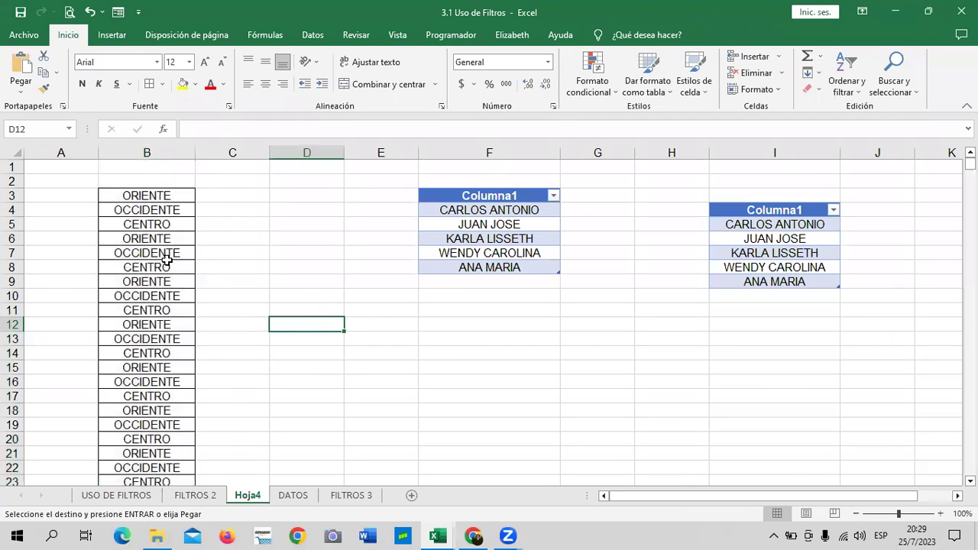
{"action": "left_click", "coordinate": [157, 235]}
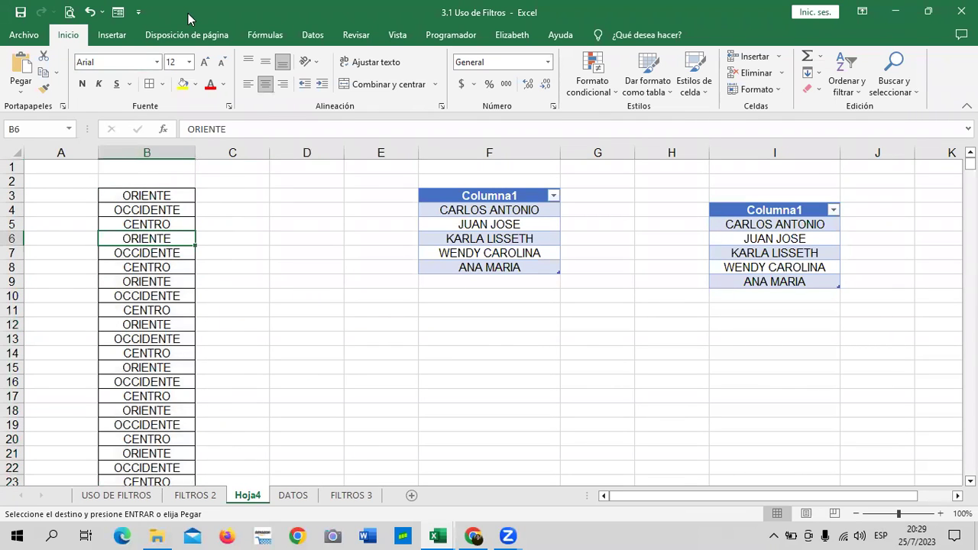
{"action": "left_click", "coordinate": [115, 37]}
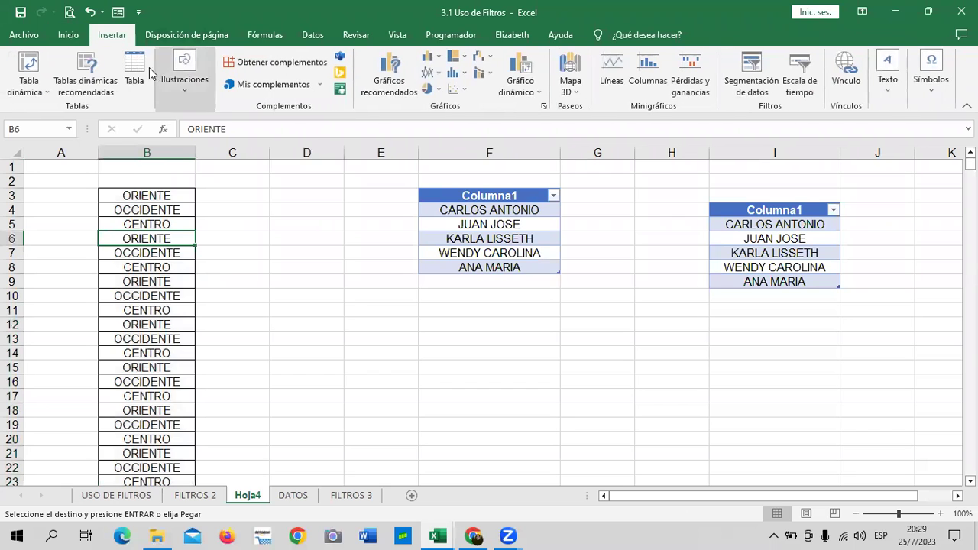
Step: Convert the Hoja4 zone list in column B into a table
{"action": "left_click", "coordinate": [136, 69]}
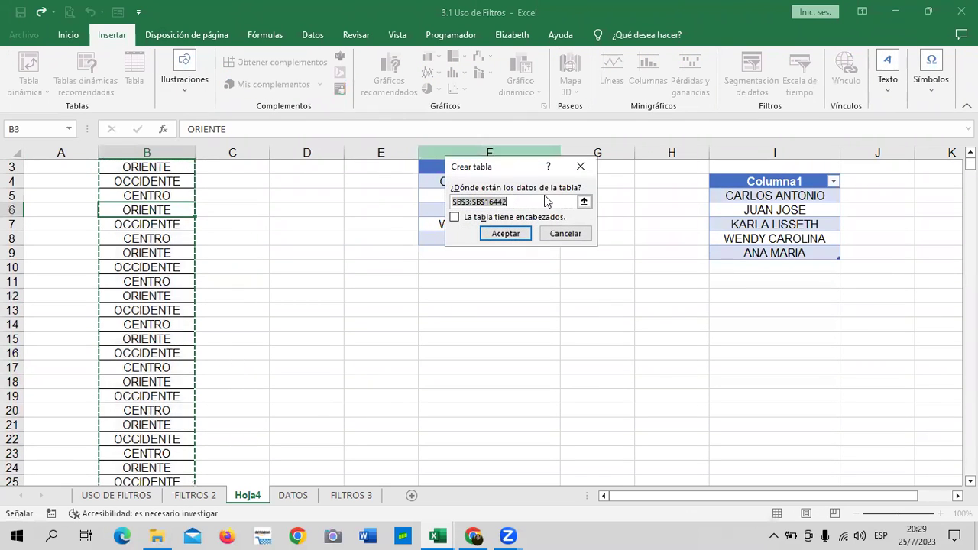
{"action": "left_click", "coordinate": [528, 235]}
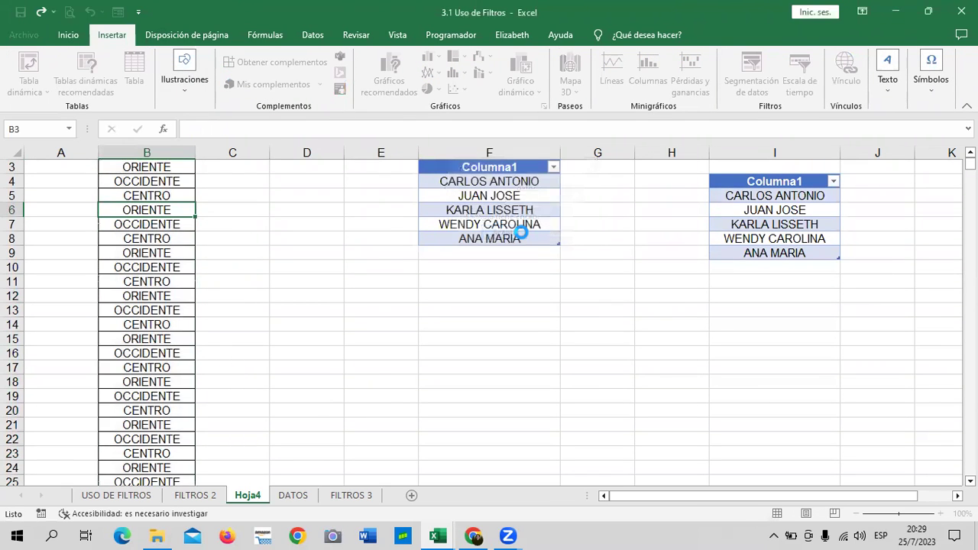
{"action": "left_click", "coordinate": [420, 363]}
{"action": "left_click", "coordinate": [142, 223]}
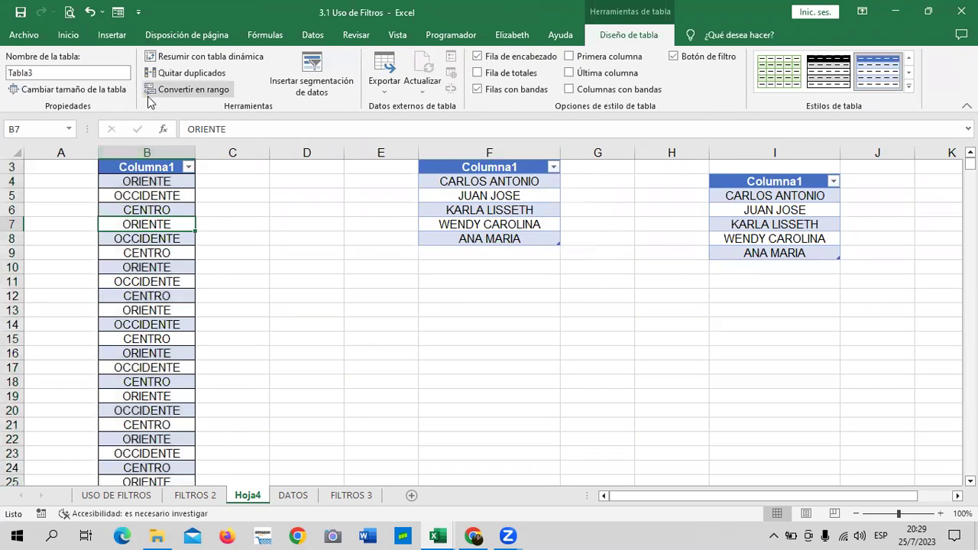
Step: Remove duplicate zones, leaving ORIENTE, OCCIDENTE and CENTRO
{"action": "left_click", "coordinate": [195, 73]}
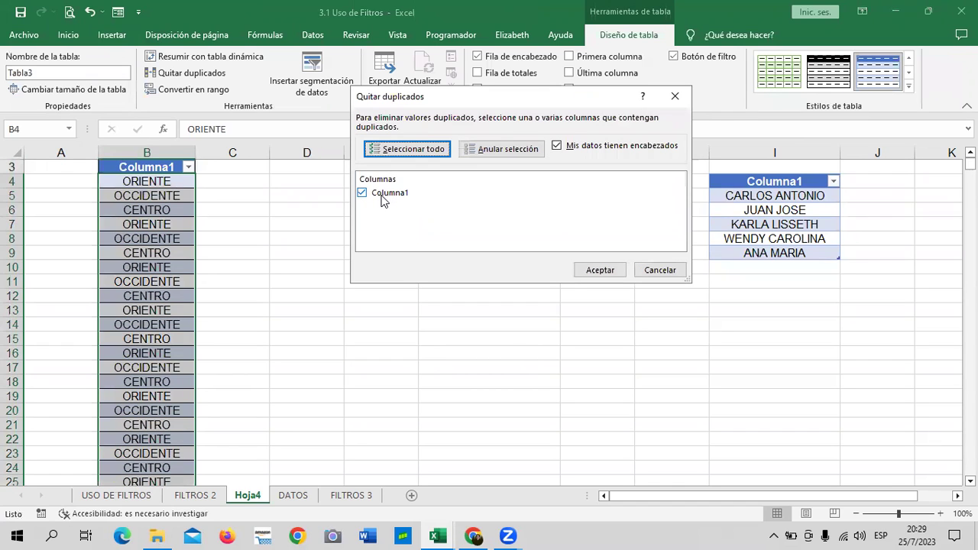
{"action": "left_click", "coordinate": [599, 272]}
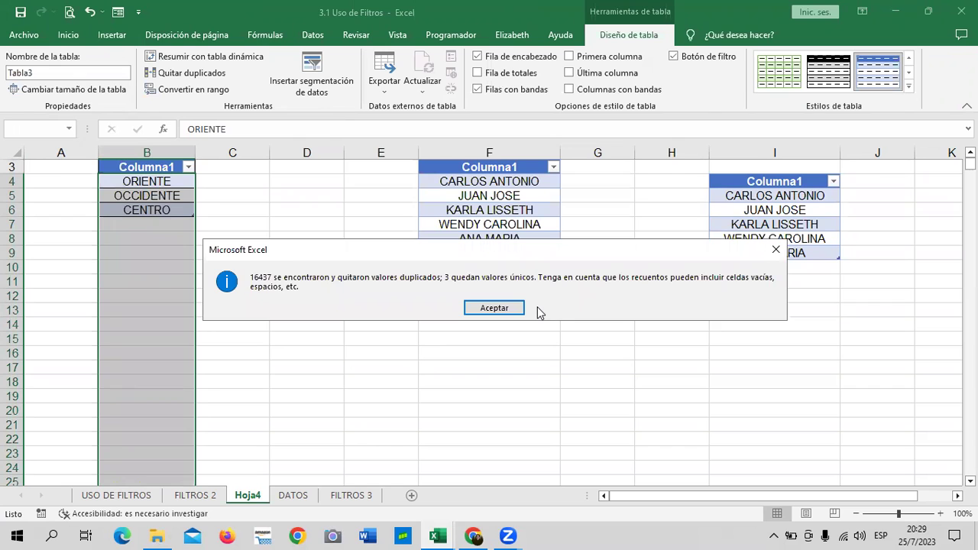
{"action": "left_click", "coordinate": [498, 308]}
Step: Copy the three unique zones from Hoja4 and paste them under ZONA at H8
{"action": "left_click", "coordinate": [530, 340]}
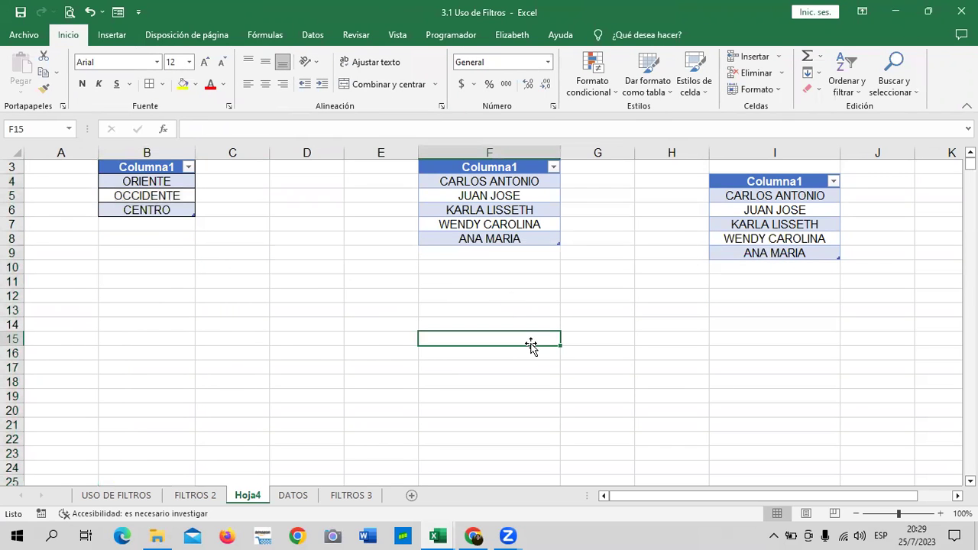
{"action": "left_click_drag", "start_coordinate": [183, 182], "coordinate": [188, 209]}
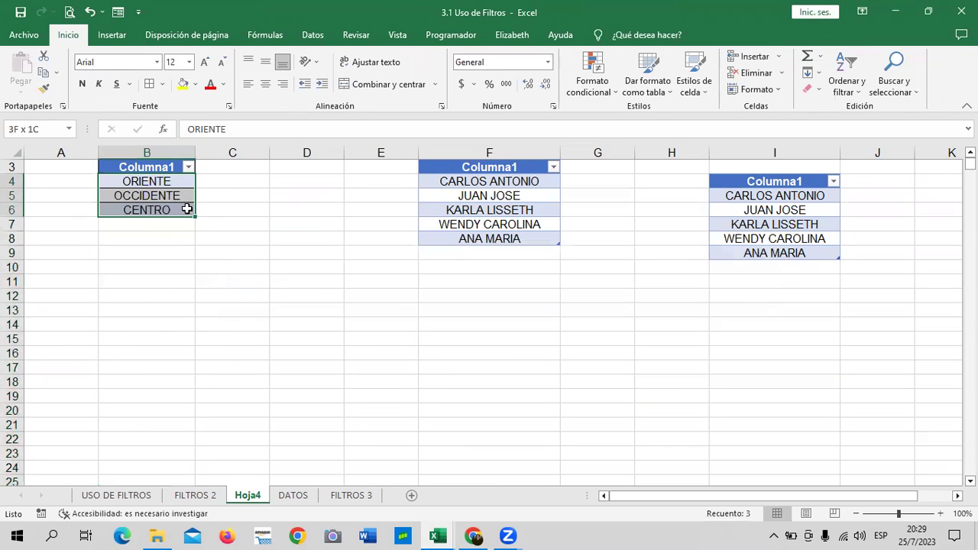
{"action": "right_click", "coordinate": [180, 197]}
{"action": "left_click", "coordinate": [216, 191]}
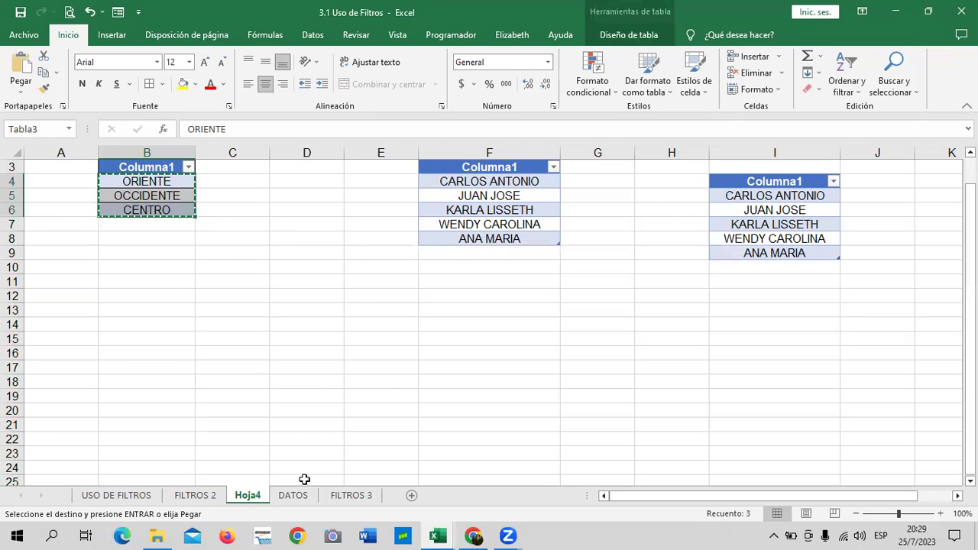
{"action": "left_click", "coordinate": [194, 495]}
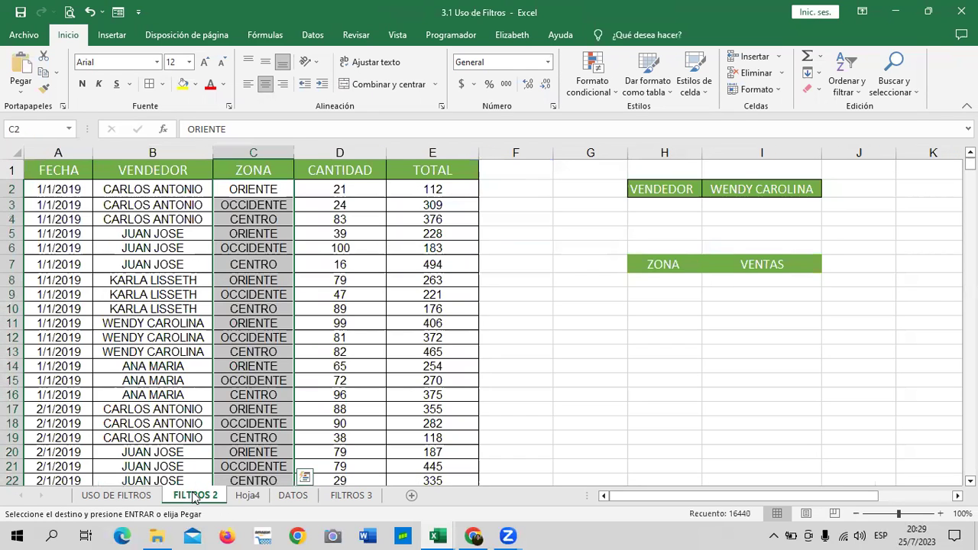
{"action": "left_click", "coordinate": [666, 280]}
{"action": "key", "text": "ctrl+v"}
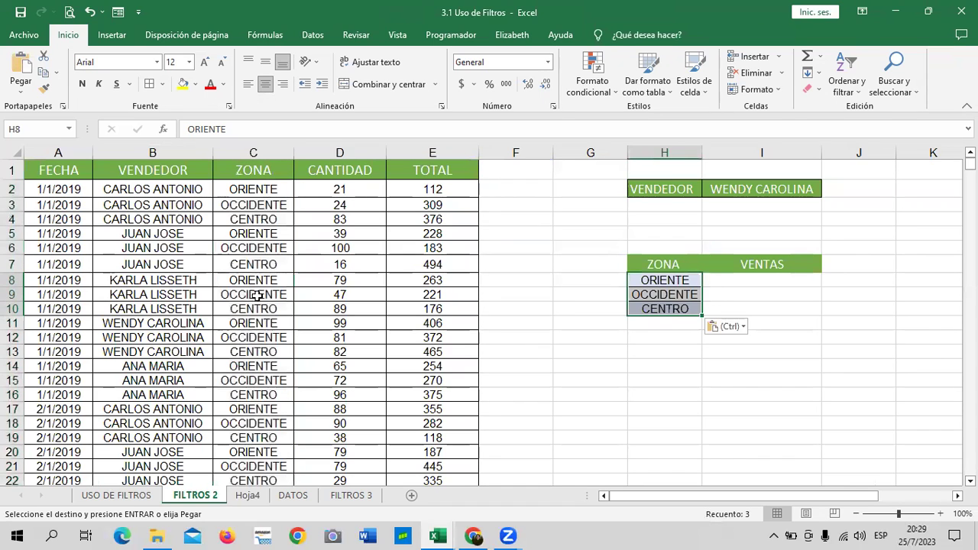
Step: Apply All Borders to the ZONA/VENTAS table in H7:I10
{"action": "left_click", "coordinate": [278, 250]}
{"action": "left_click", "coordinate": [712, 403]}
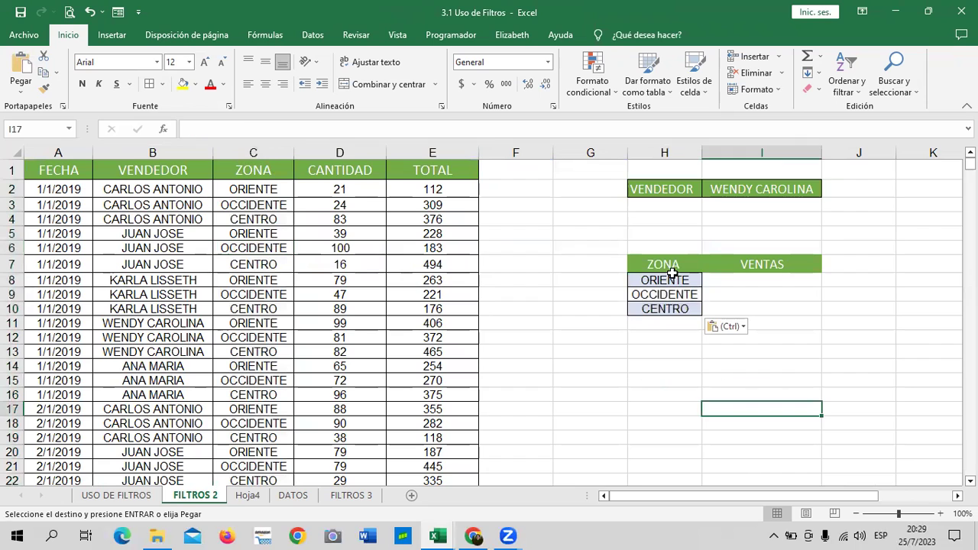
{"action": "left_click_drag", "start_coordinate": [672, 275], "coordinate": [675, 303]}
{"action": "key", "text": "Tab"}
{"action": "key", "text": "Tab"}
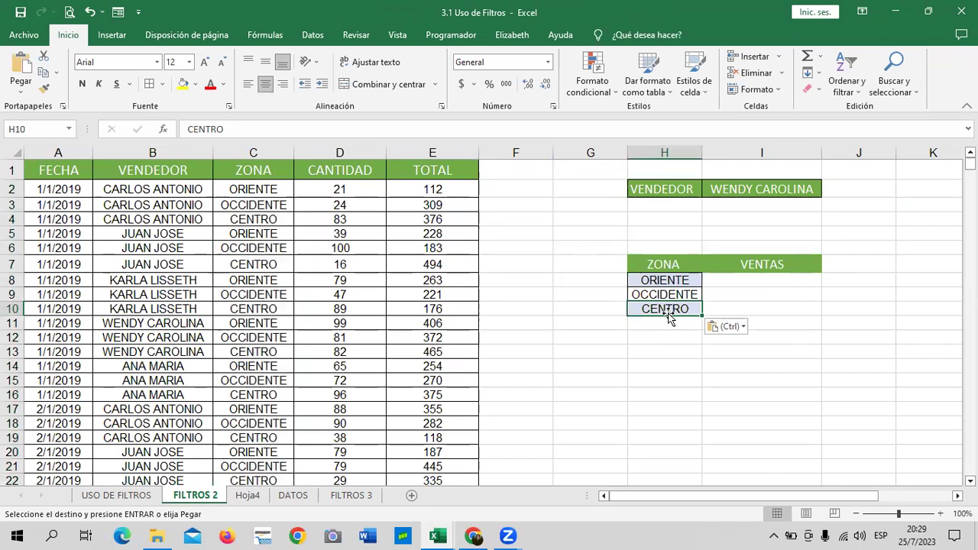
{"action": "mouse_move", "coordinate": [662, 265]}
{"action": "left_mouse_down"}
{"action": "mouse_move", "coordinate": [665, 308]}
{"action": "mouse_move", "coordinate": [751, 309]}
{"action": "left_mouse_up"}
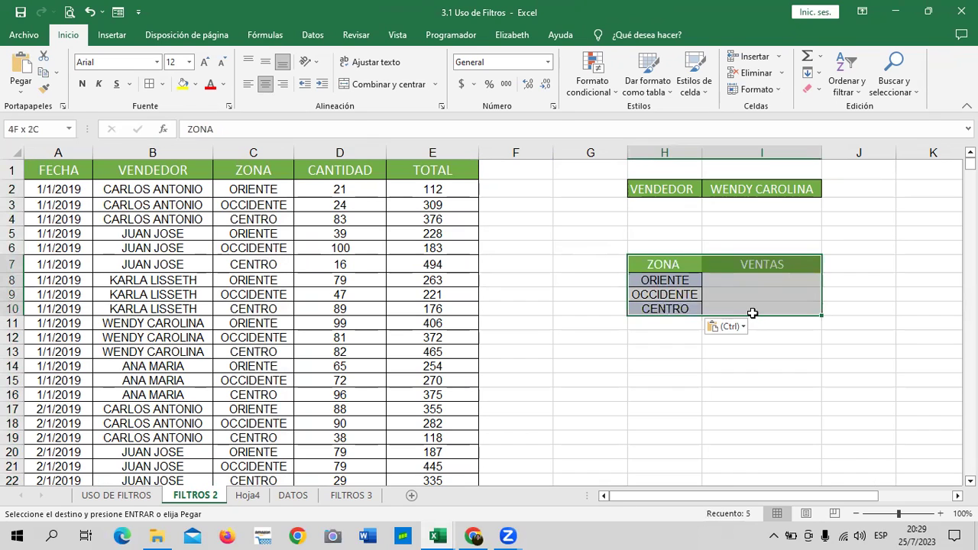
{"action": "left_click", "coordinate": [148, 84]}
{"action": "left_click", "coordinate": [691, 397]}
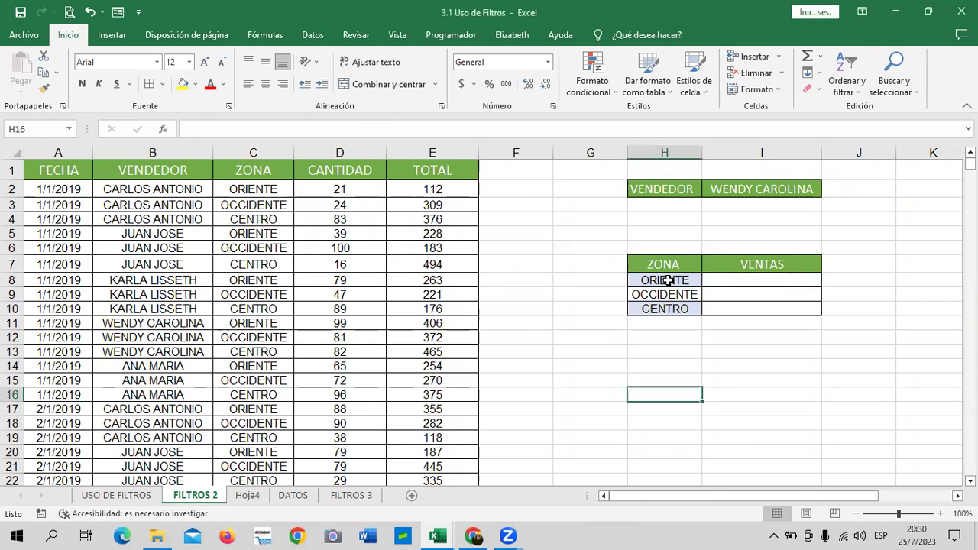
{"action": "left_click_drag", "start_coordinate": [664, 280], "coordinate": [757, 310]}
{"action": "left_click", "coordinate": [205, 62]}
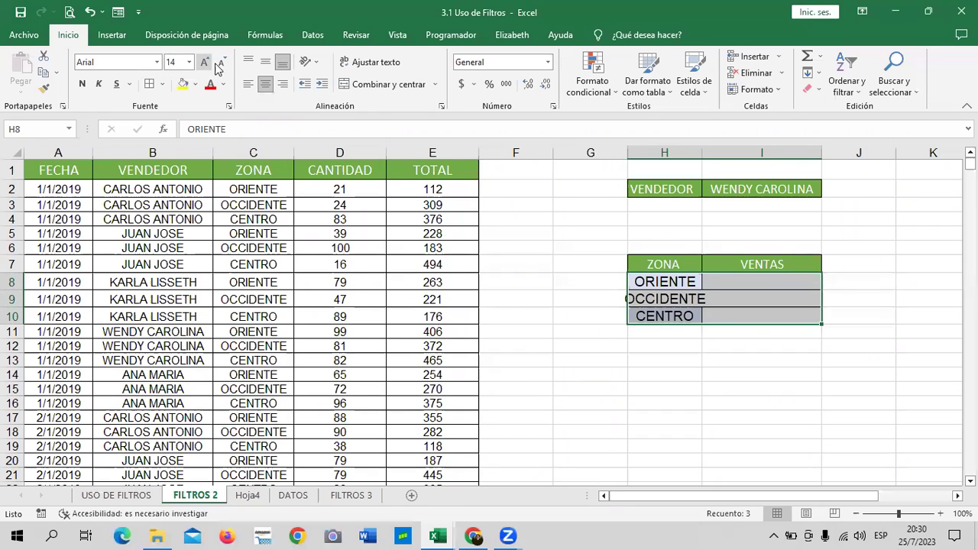
{"action": "left_click", "coordinate": [221, 62]}
{"action": "left_click", "coordinate": [700, 424]}
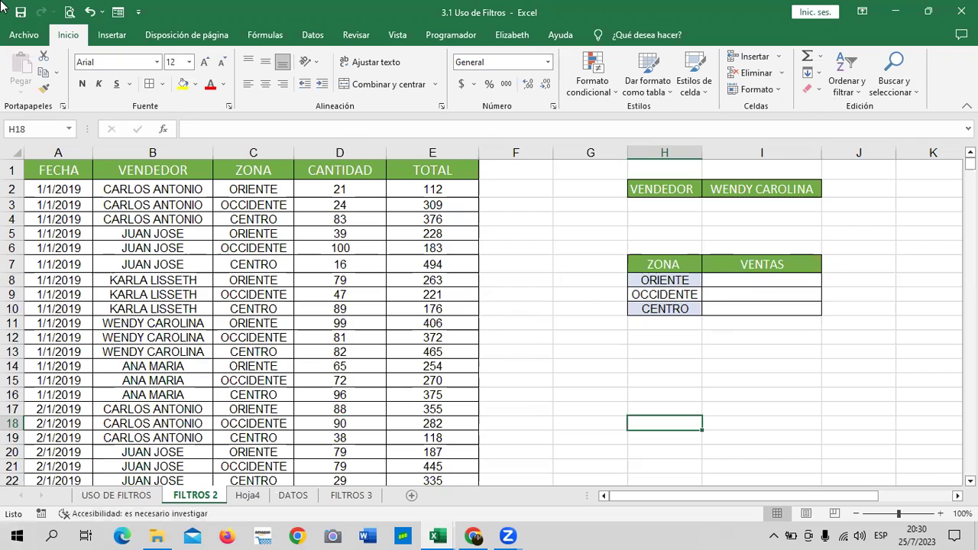
{"action": "left_click", "coordinate": [742, 285]}
{"action": "left_click", "coordinate": [731, 308]}
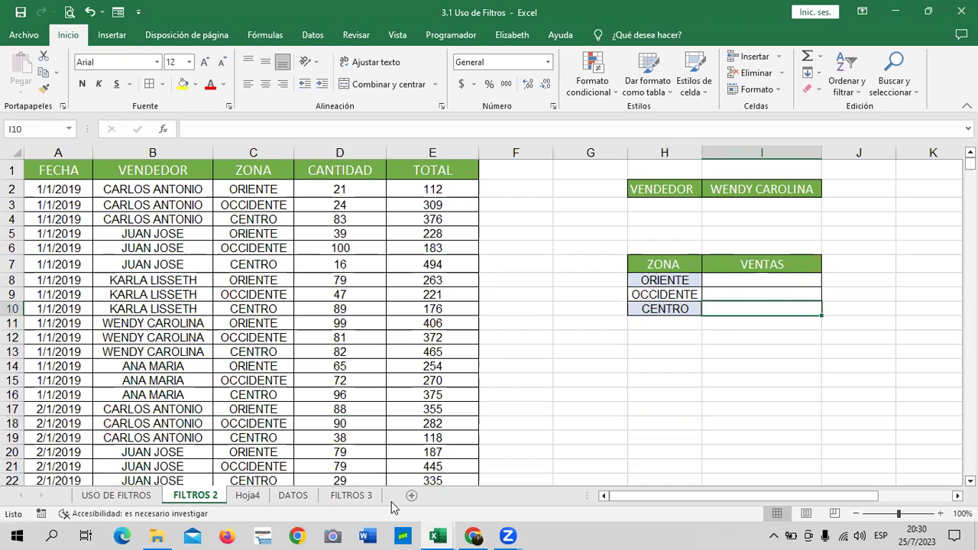
{"action": "mouse_move", "coordinate": [473, 534]}
{"action": "left_click", "coordinate": [489, 510]}
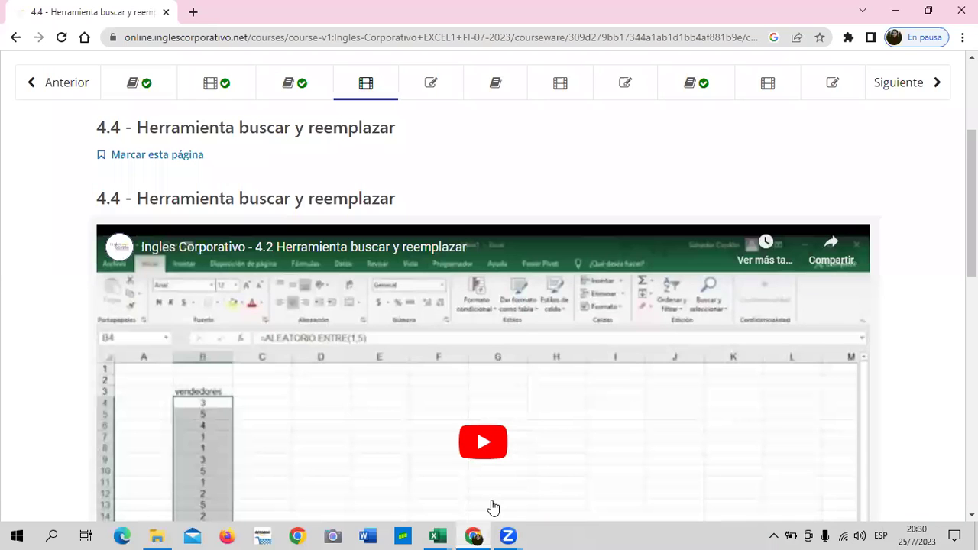
{"action": "scroll", "coordinate": [401, 304], "scroll_direction": "down", "scroll_amount": 5}
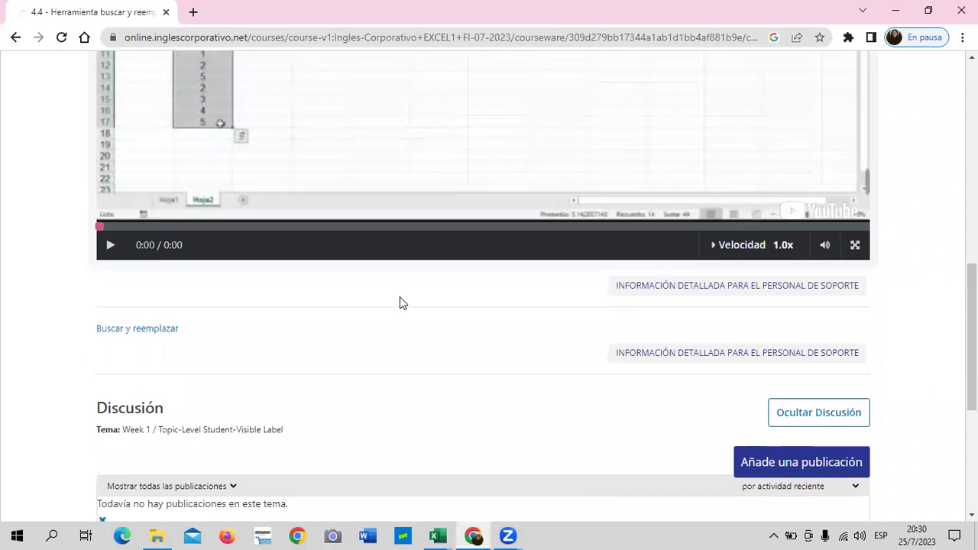
{"action": "scroll", "coordinate": [401, 304], "scroll_direction": "up", "scroll_amount": 3}
{"action": "scroll", "coordinate": [247, 428], "scroll_direction": "down", "scroll_amount": 2}
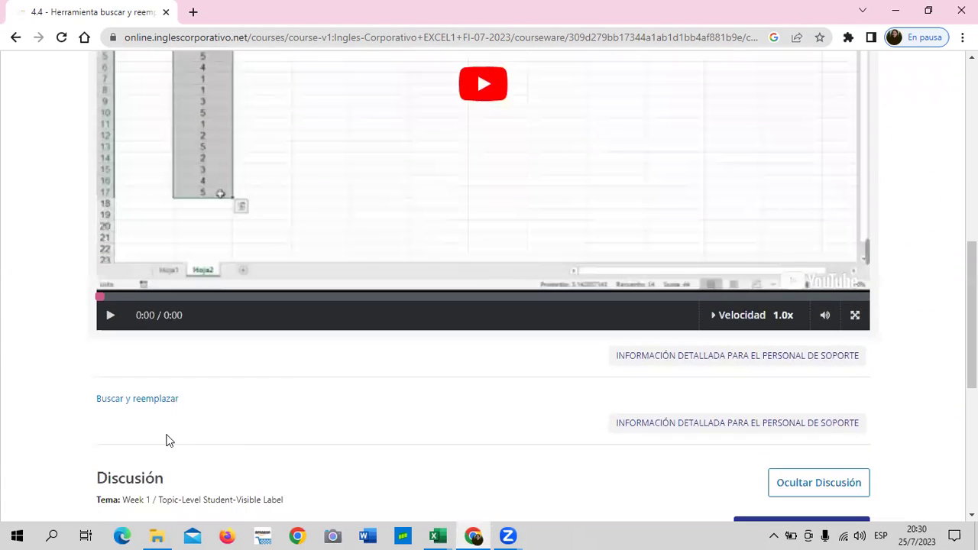
{"action": "scroll", "coordinate": [162, 438], "scroll_direction": "up", "scroll_amount": 1}
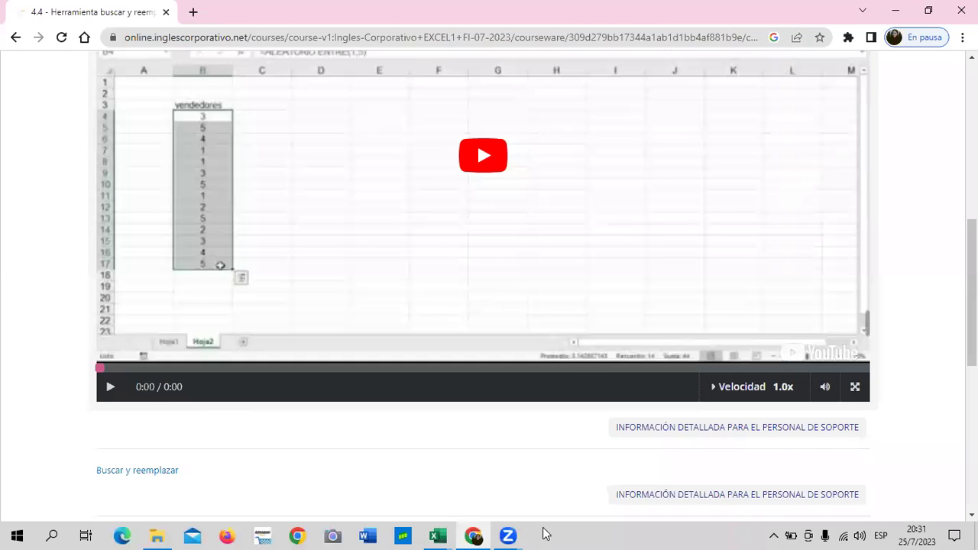
{"action": "mouse_move", "coordinate": [438, 535]}
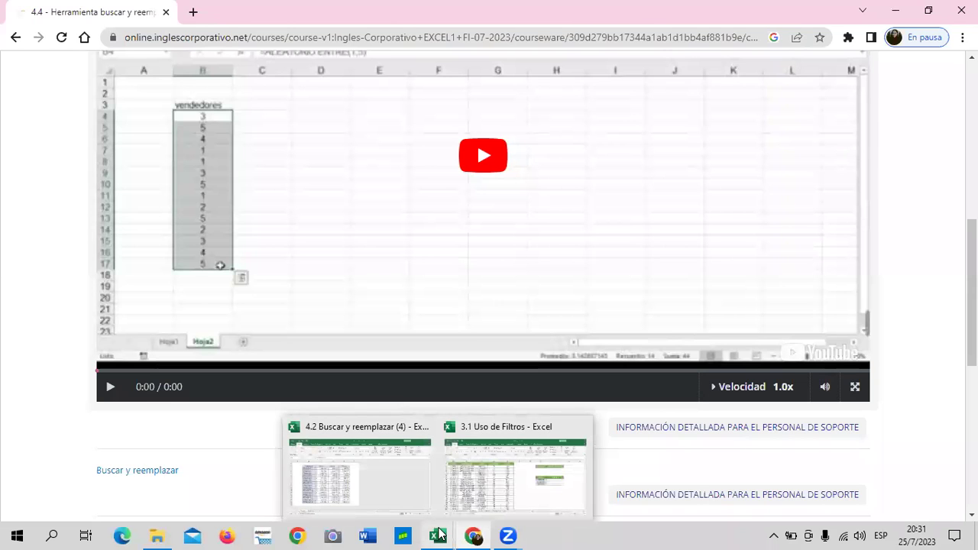
{"action": "mouse_move", "coordinate": [508, 535]}
{"action": "left_click", "coordinate": [522, 489]}
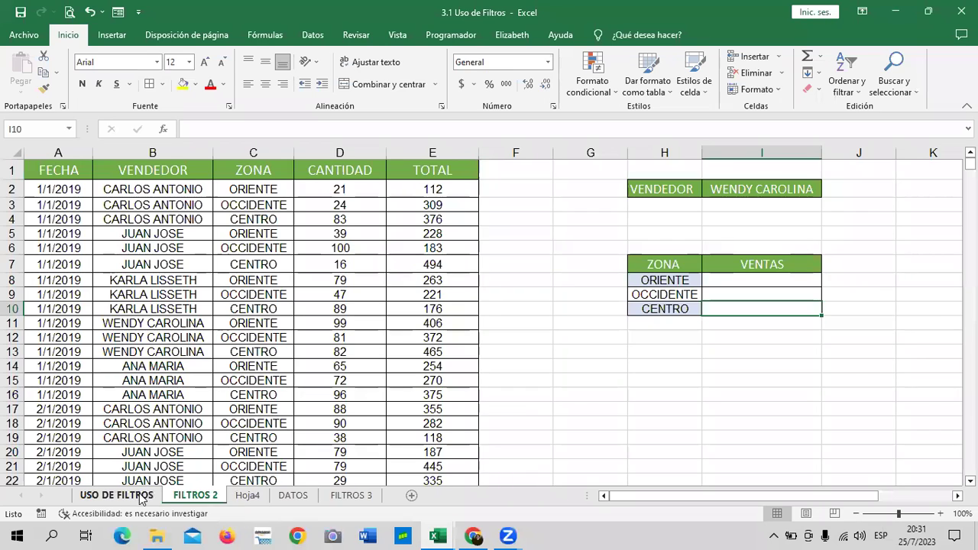
{"action": "left_click", "coordinate": [140, 495]}
{"action": "left_click", "coordinate": [731, 255]}
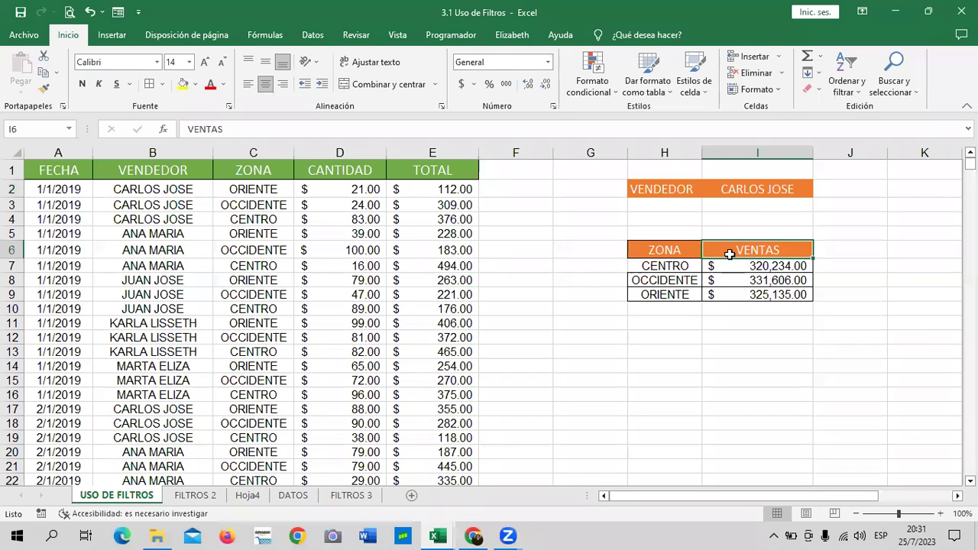
{"action": "left_click", "coordinate": [721, 270]}
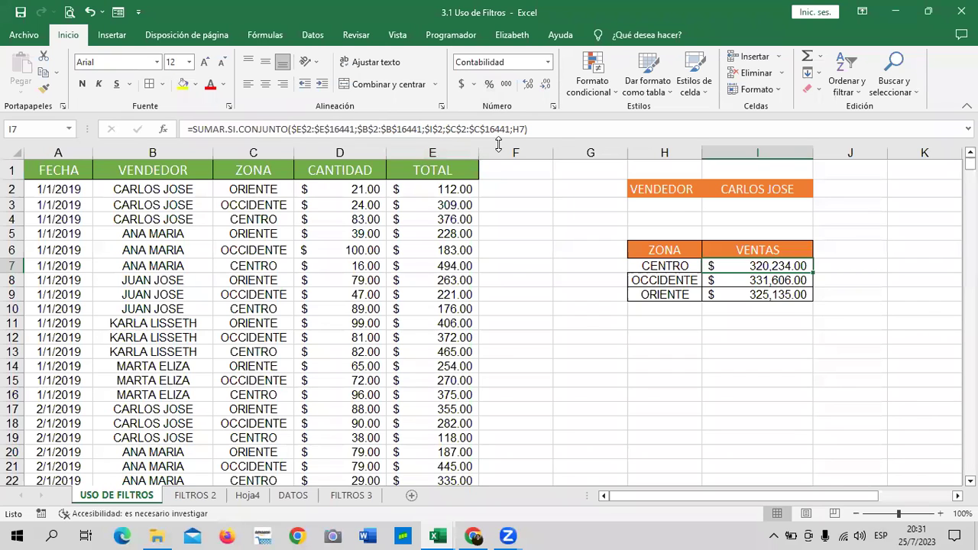
{"action": "left_click", "coordinate": [567, 123]}
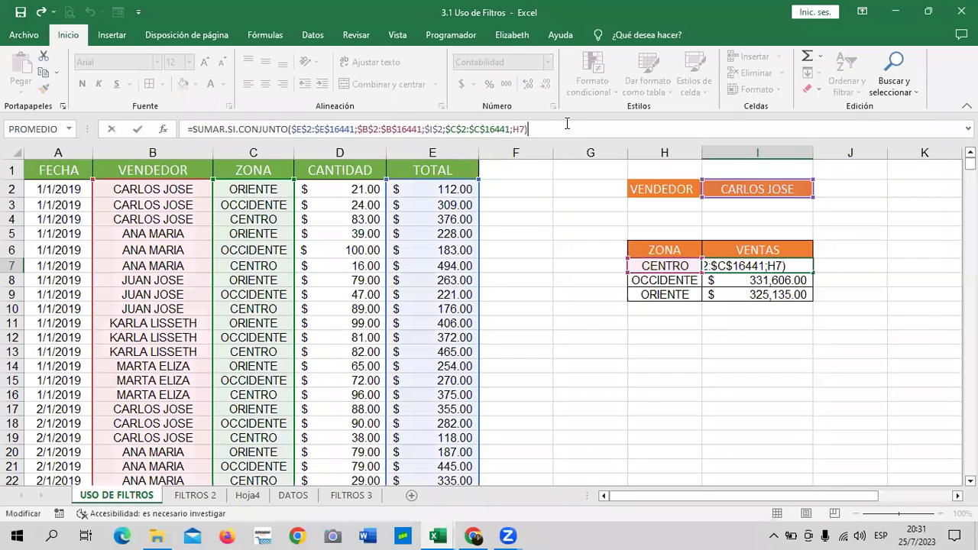
{"action": "key", "text": "Return"}
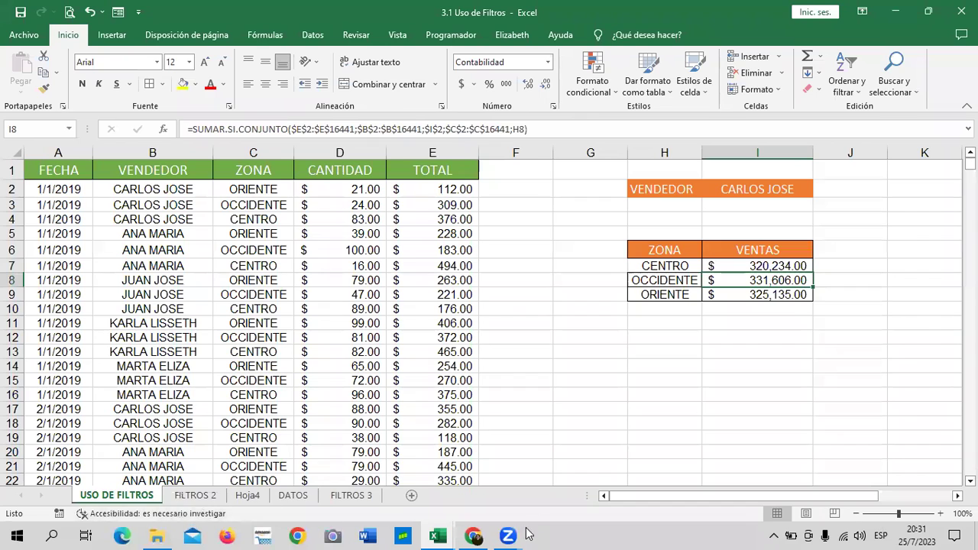
{"action": "mouse_move", "coordinate": [437, 535]}
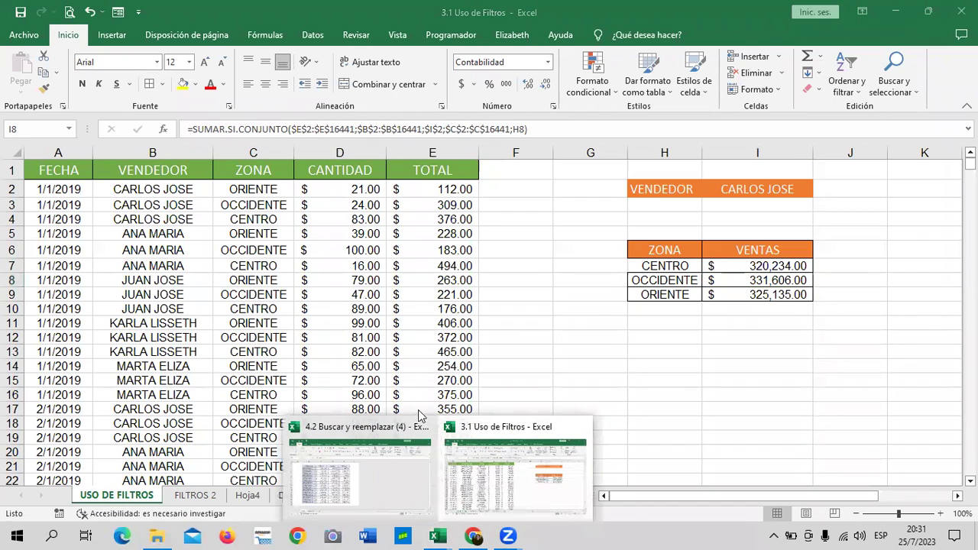
{"action": "left_click", "coordinate": [546, 493]}
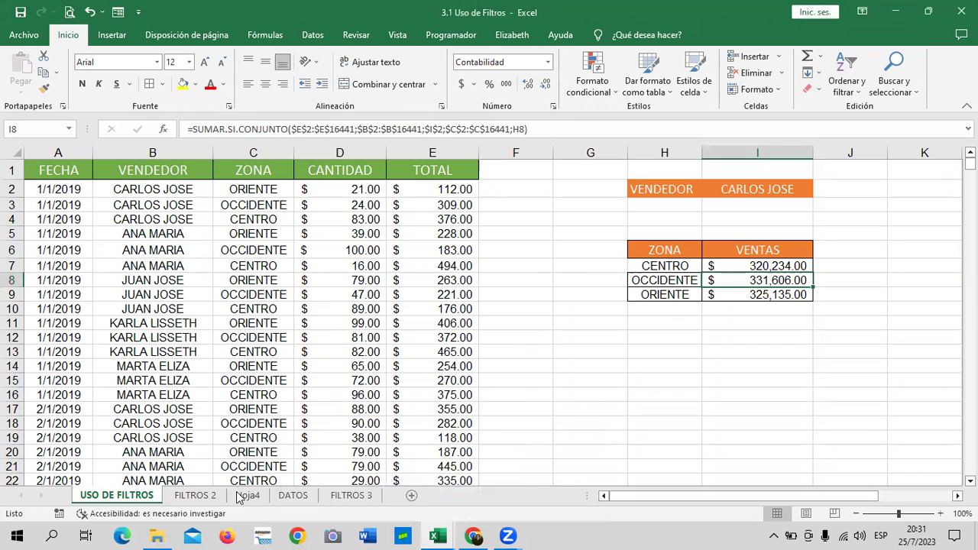
{"action": "left_click", "coordinate": [207, 496]}
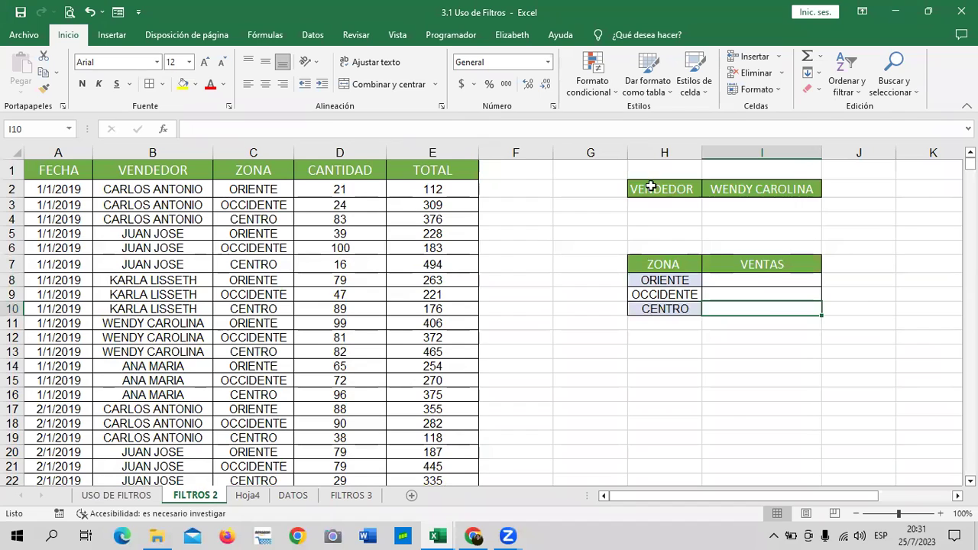
{"action": "left_click", "coordinate": [761, 191]}
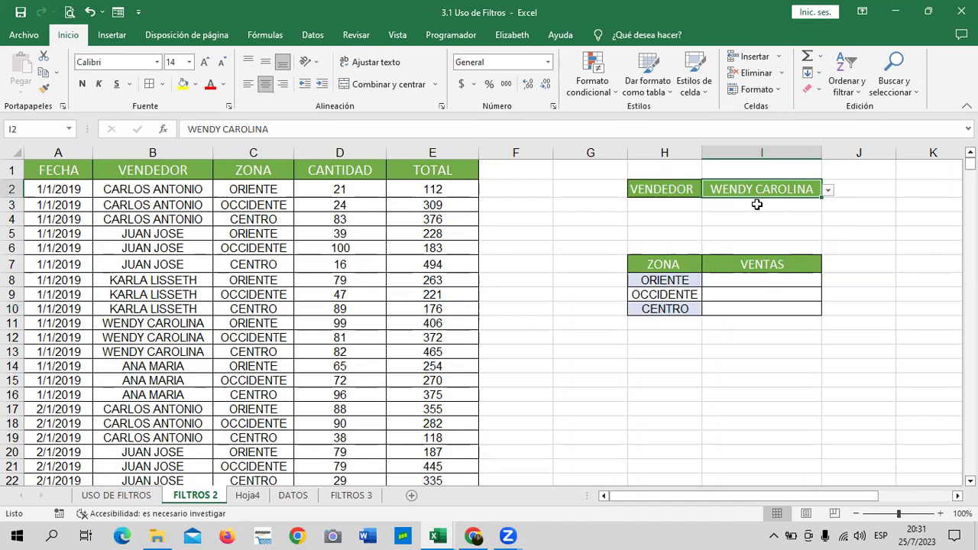
{"action": "left_click", "coordinate": [690, 281]}
{"action": "left_click", "coordinate": [664, 295]}
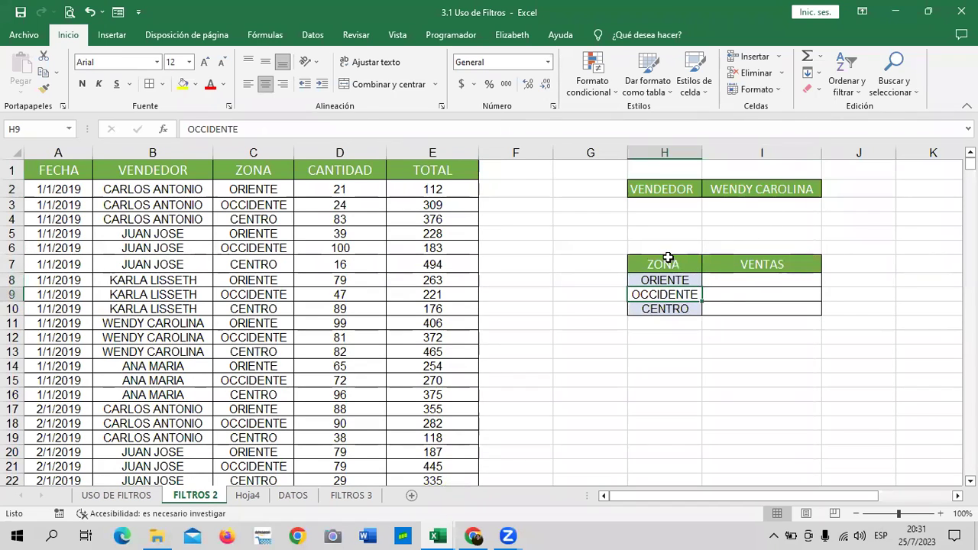
{"action": "left_click", "coordinate": [753, 280]}
{"action": "left_click", "coordinate": [760, 311]}
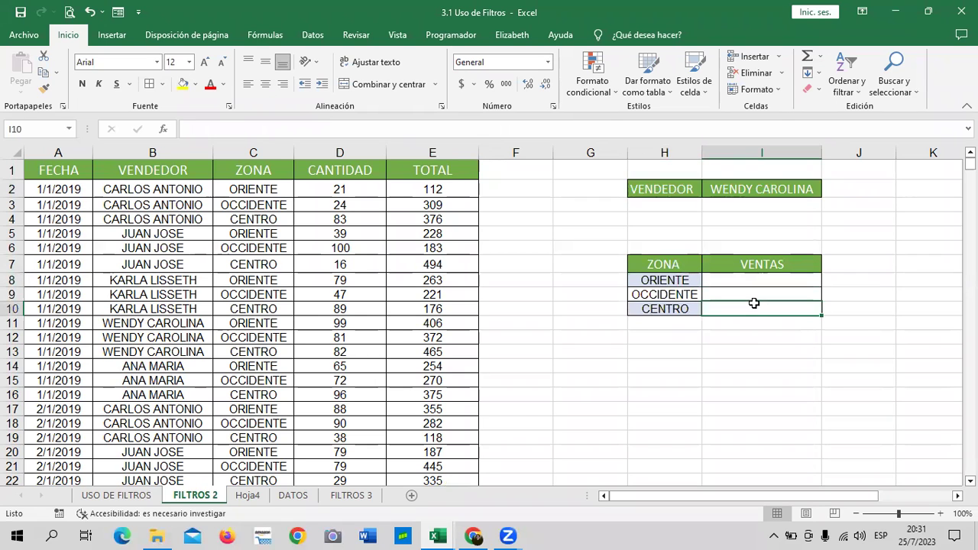
{"action": "left_click", "coordinate": [474, 536]}
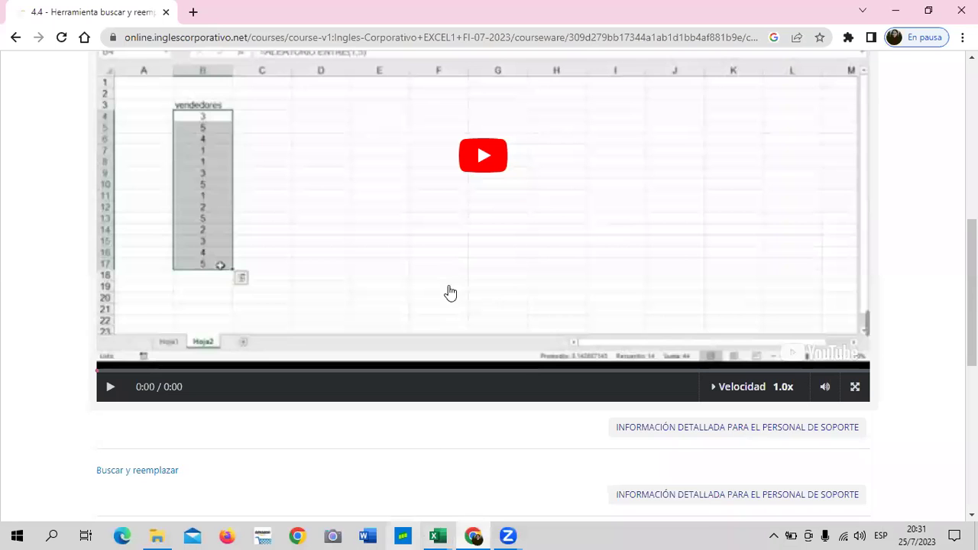
Step: Start the Herramienta buscar y reemplazar tutorial video and raise the playback volume
{"action": "scroll", "coordinate": [450, 293], "scroll_direction": "up", "scroll_amount": 3}
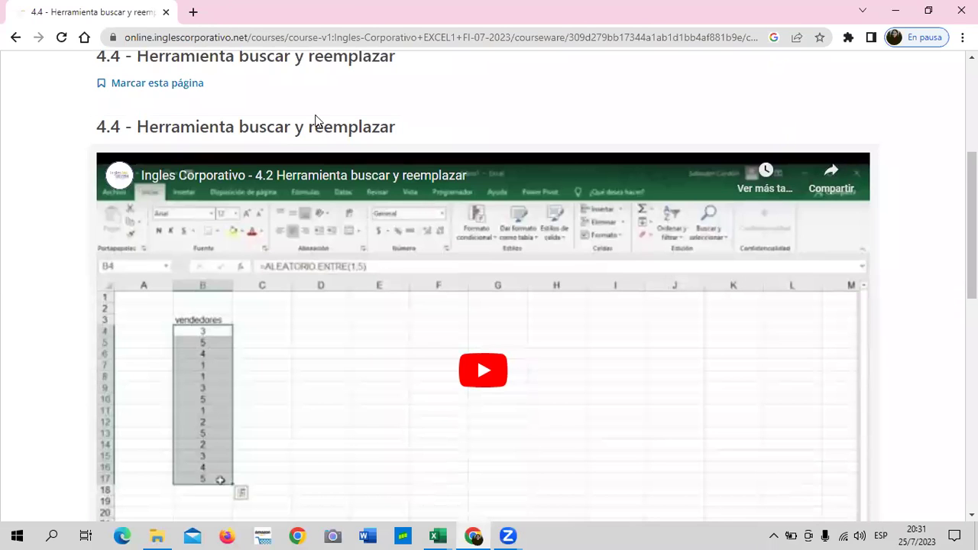
{"action": "left_click", "coordinate": [482, 371]}
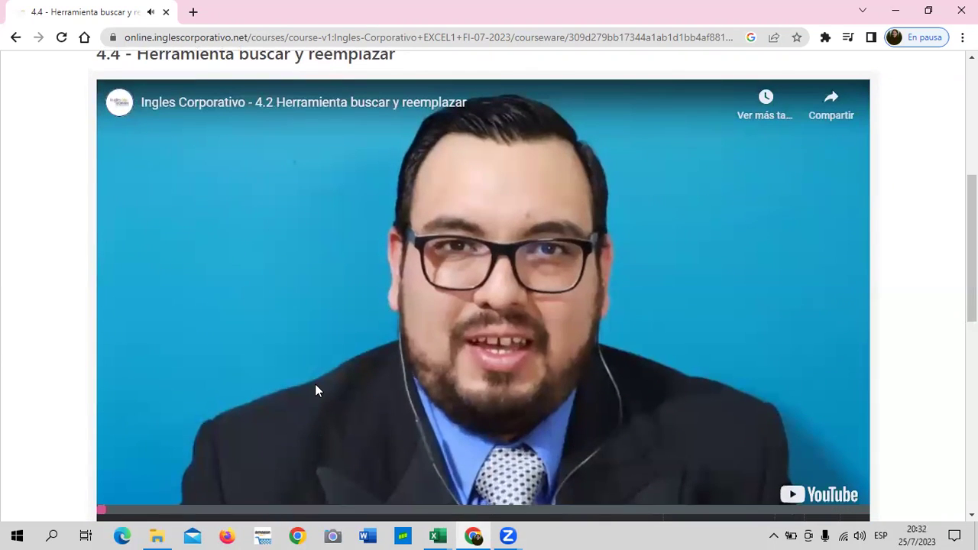
{"action": "key", "text": "XF86AudioRaiseVolume"}
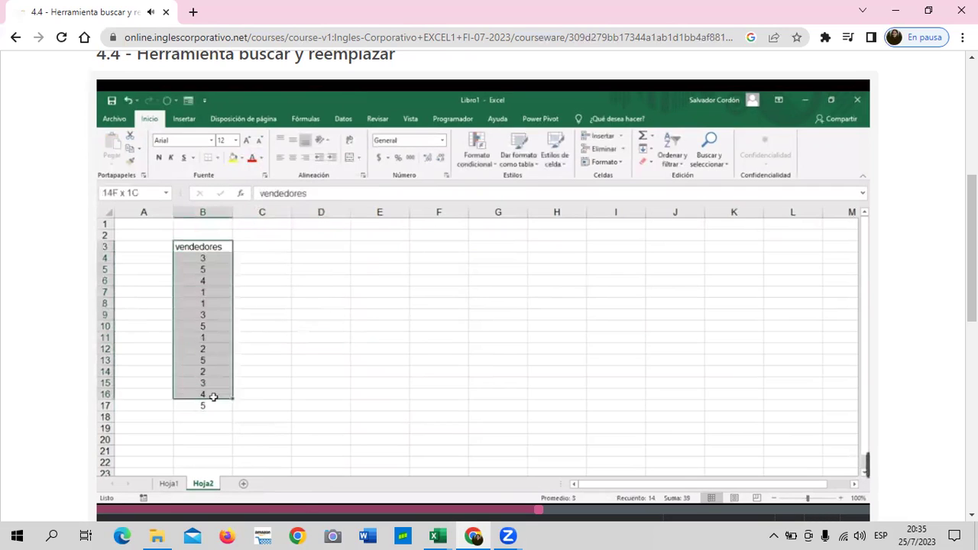
Step: Watch the 4.2 Herramienta buscar y reemplazar lesson to its 5:43 end screen
{"action": "mouse_move", "coordinate": [301, 344]}
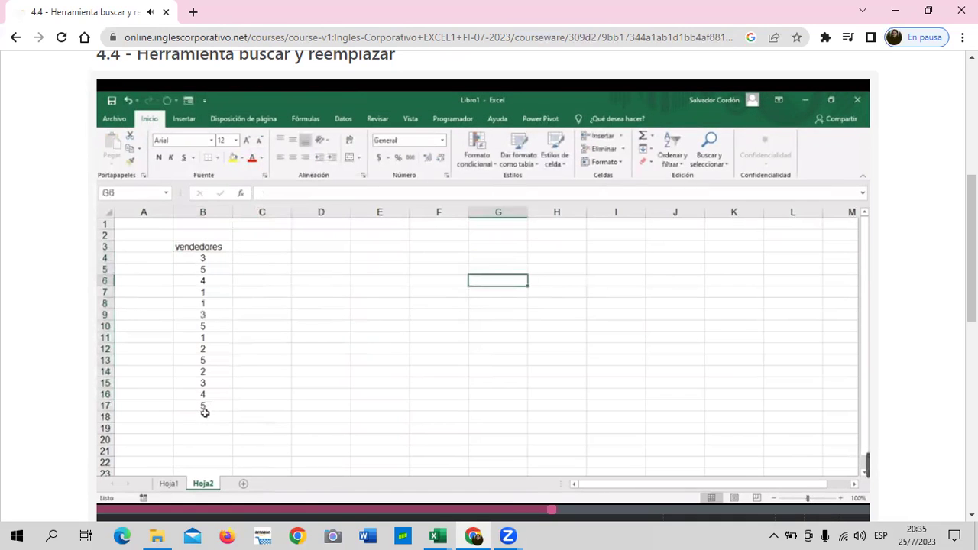
{"action": "mouse_move", "coordinate": [670, 334]}
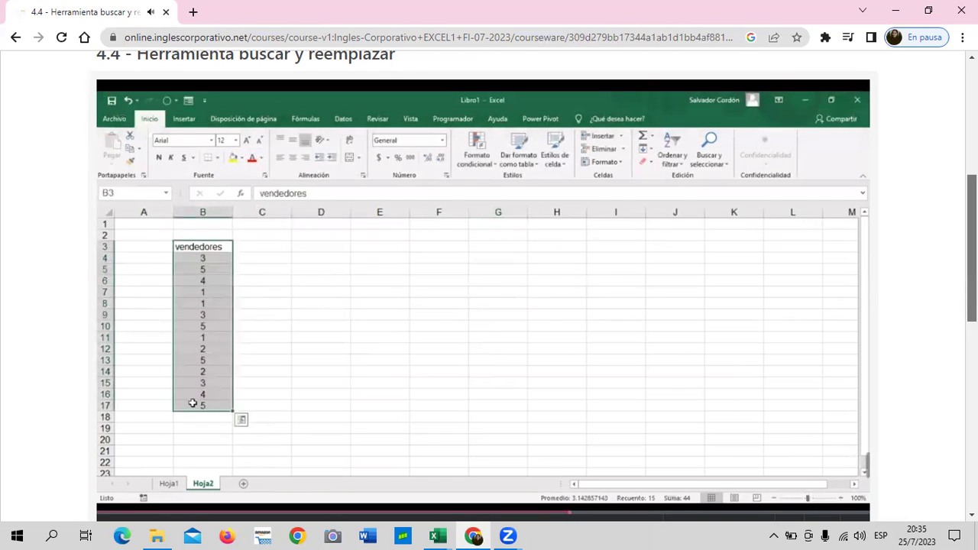
{"action": "scroll", "coordinate": [489, 291], "scroll_direction": "down", "scroll_amount": 1}
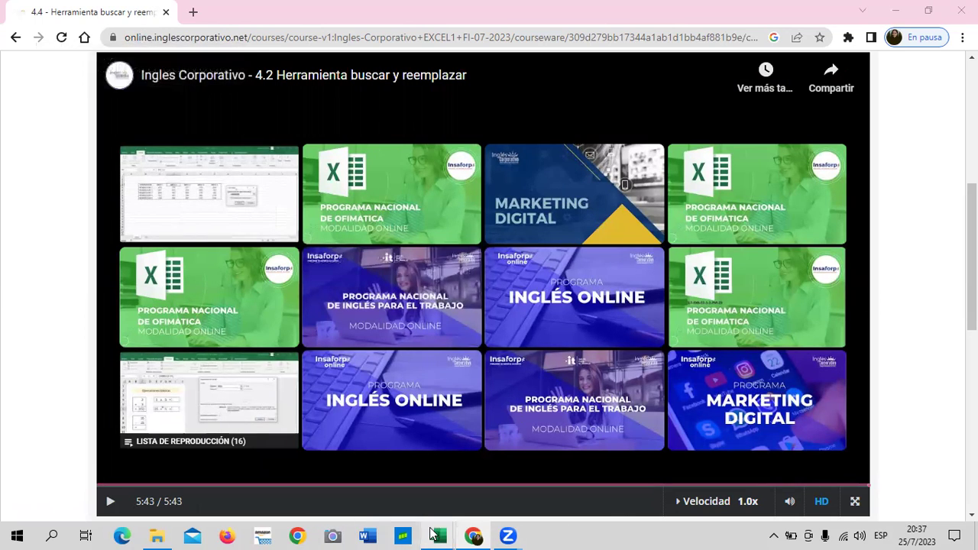
Step: Bring back the 3.1 Uso de Filtros workbook on FILTROS 2 and select cell I8
{"action": "mouse_move", "coordinate": [437, 535]}
{"action": "left_click", "coordinate": [541, 495]}
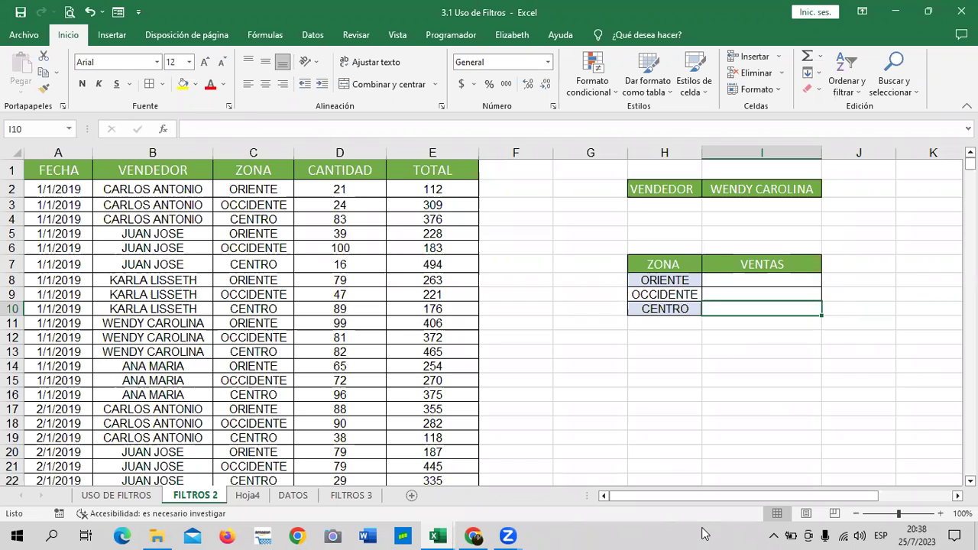
{"action": "left_click", "coordinate": [737, 412]}
{"action": "left_click", "coordinate": [768, 281]}
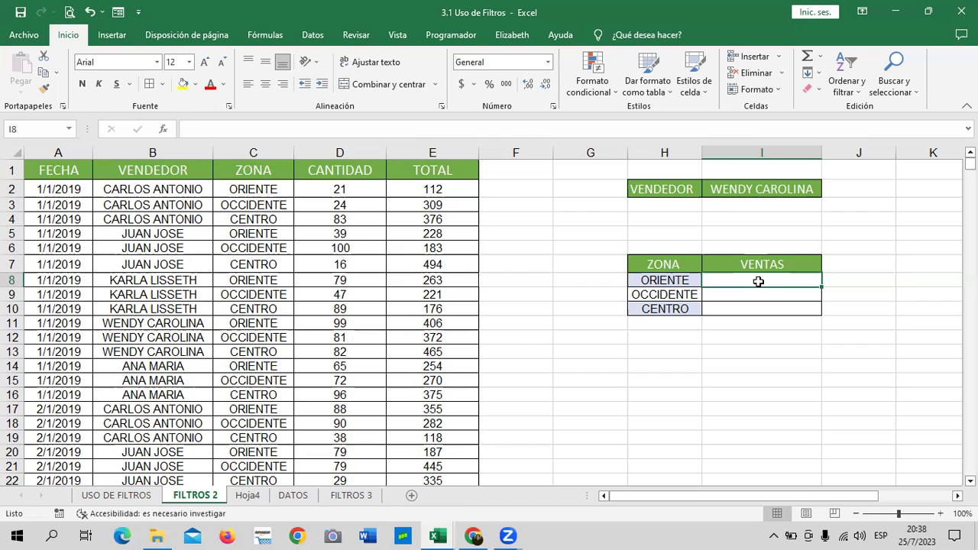
Step: Enter =SUMAR.SI.CONJUNTO( in I8 from the function suggestions and keep editing in the formula bar
{"action": "type", "text": "="}
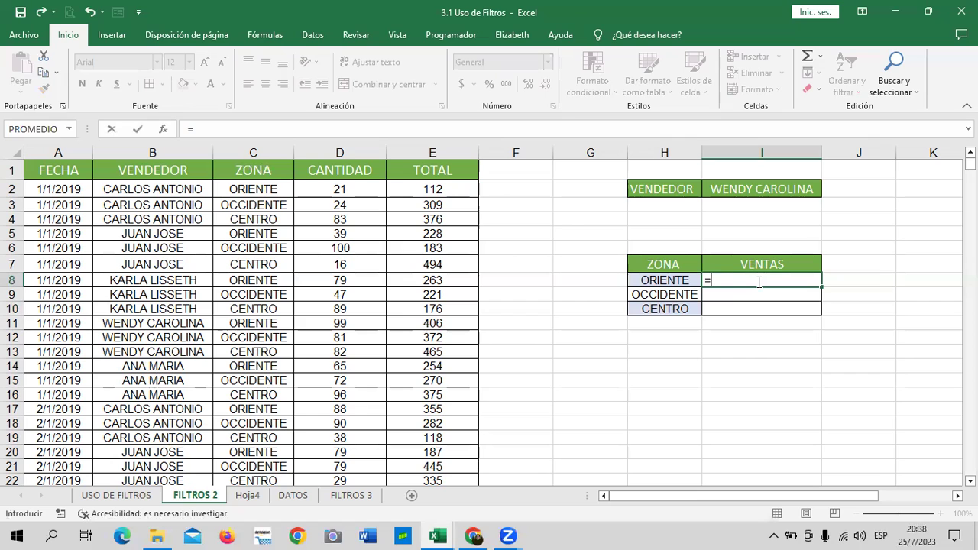
{"action": "type", "text": "S"}
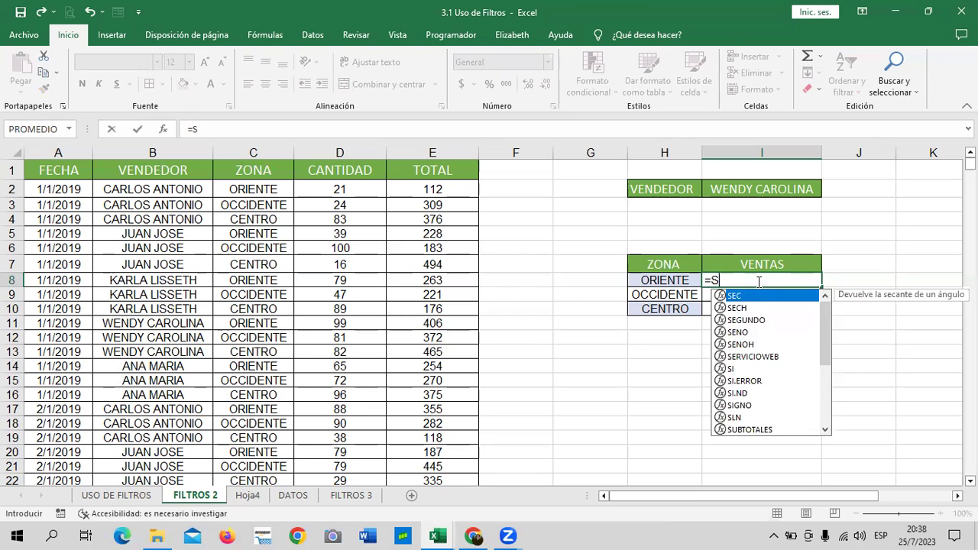
{"action": "type", "text": "UMAR"}
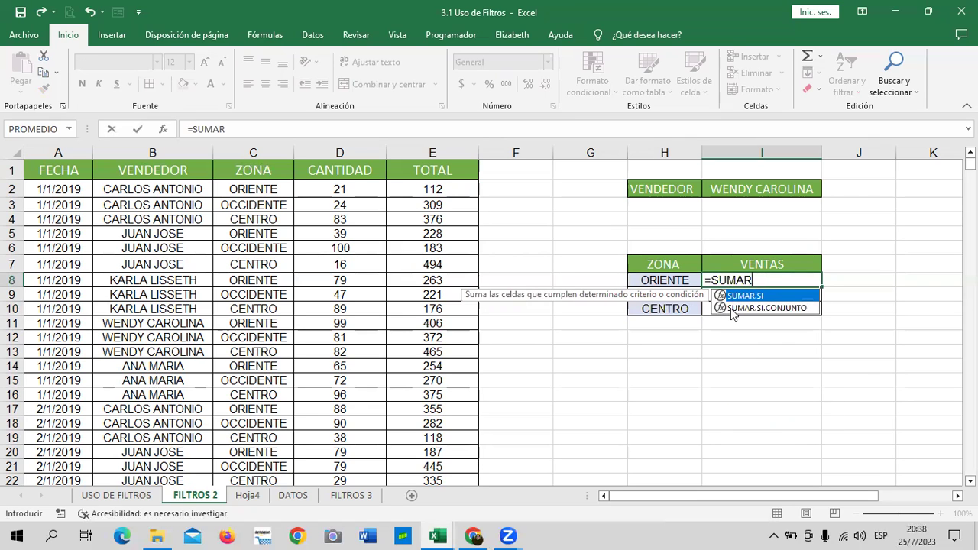
{"action": "left_click", "coordinate": [730, 308]}
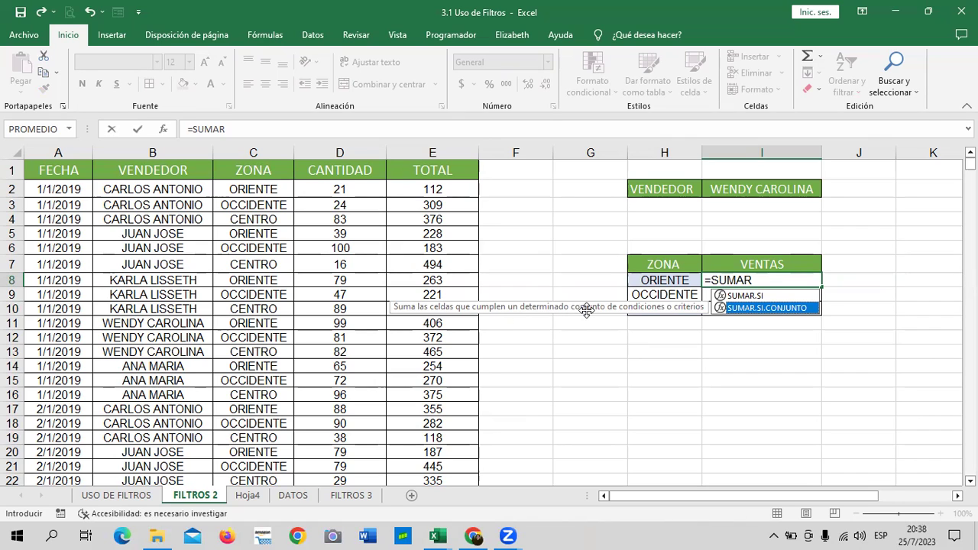
{"action": "double_click", "coordinate": [781, 310]}
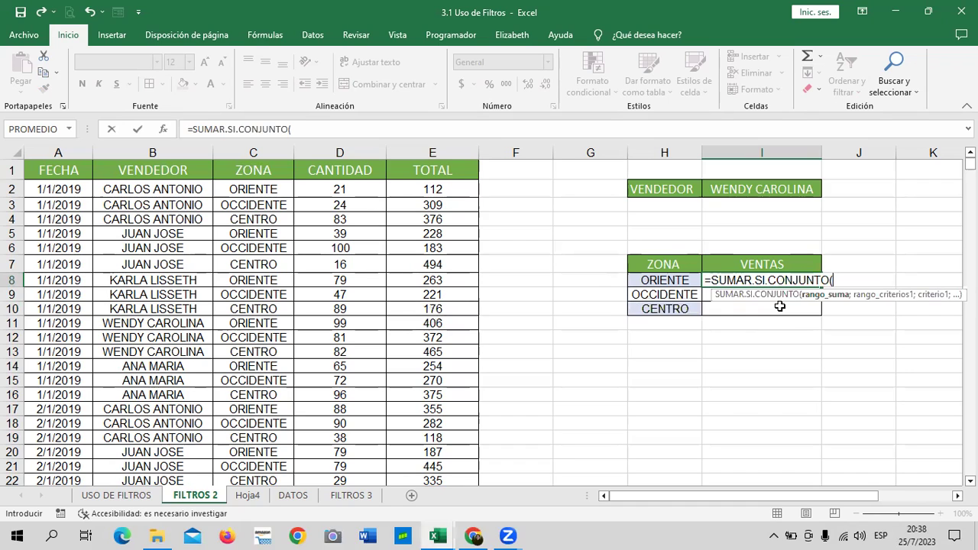
{"action": "left_click", "coordinate": [423, 127]}
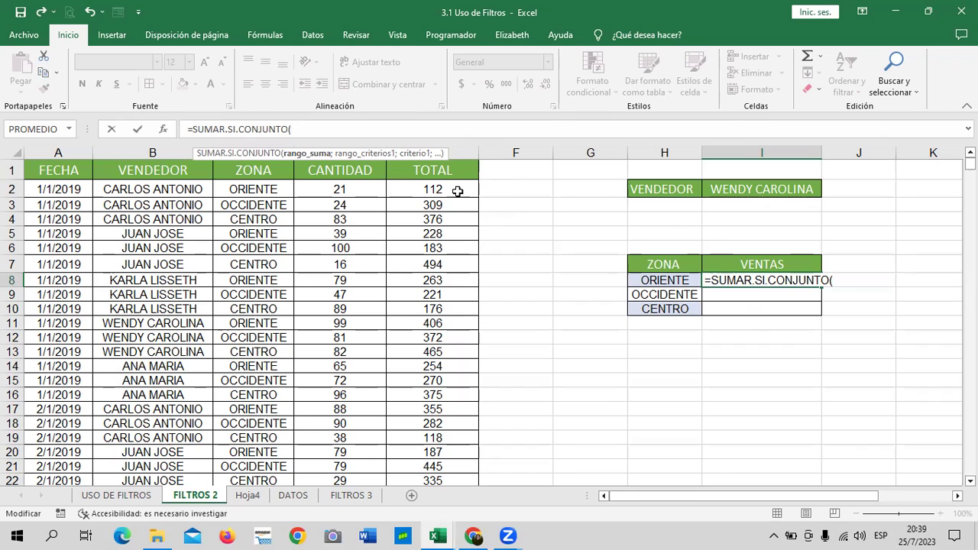
Step: Add the TOTAL column E2:E16441 as the formula's sum range, followed by a semicolon
{"action": "left_click", "coordinate": [457, 191]}
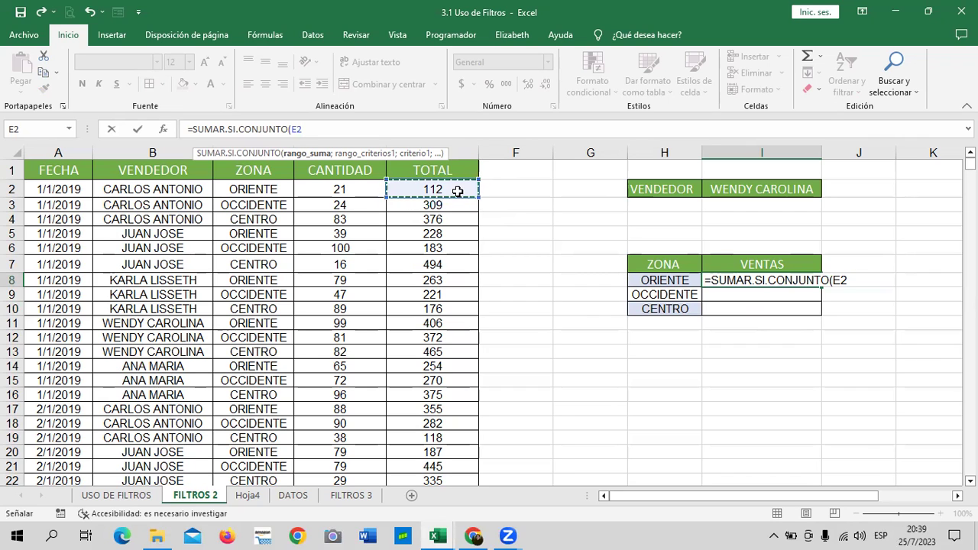
{"action": "key", "text": "ctrl+shift+Down"}
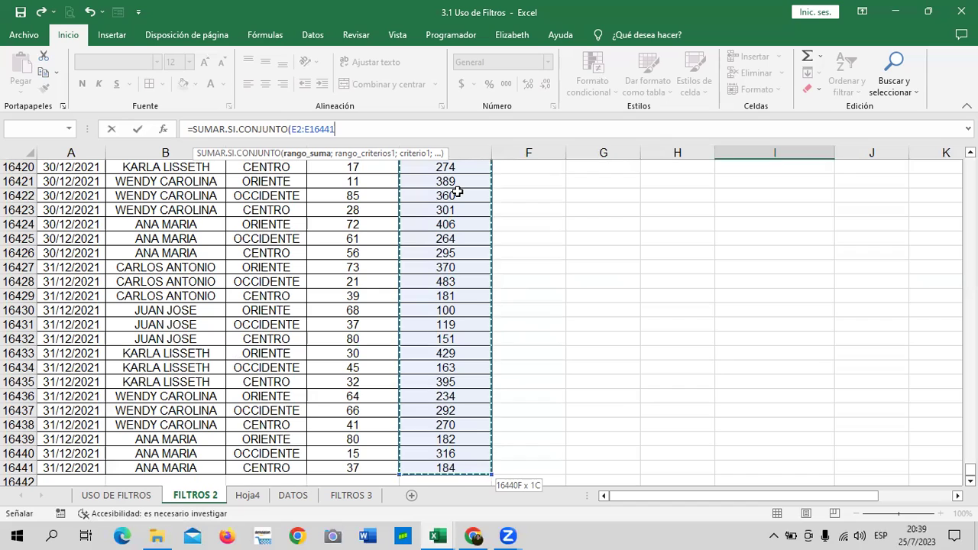
{"action": "type", "text": ";"}
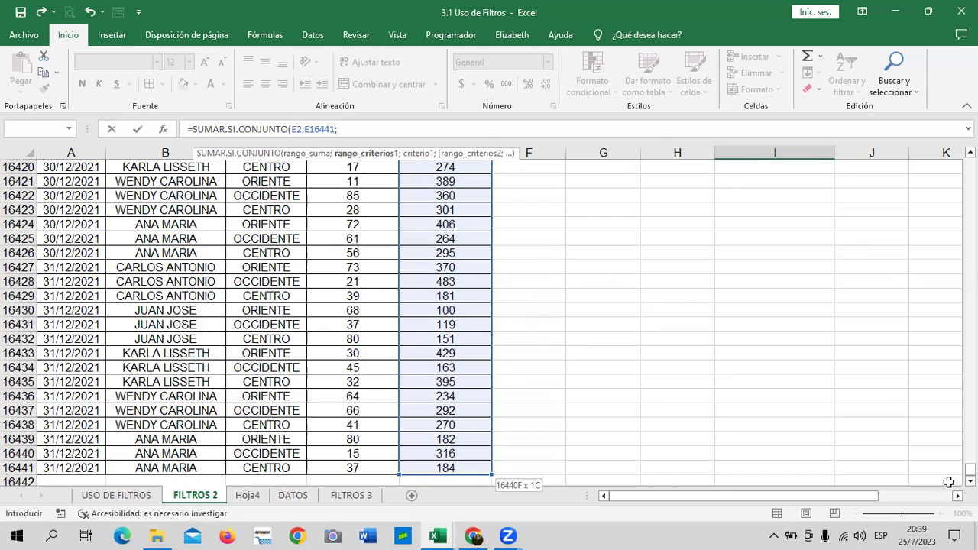
{"action": "left_click_drag", "start_coordinate": [969, 468], "coordinate": [969, 165]}
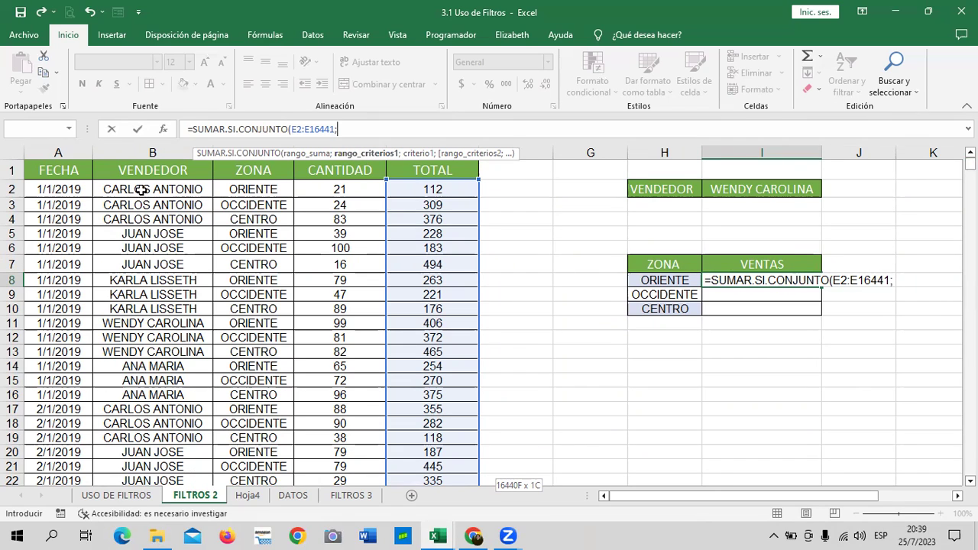
Step: Add the vendor range B2:B16441 with the chosen vendor in I2 as its criterion
{"action": "left_click", "coordinate": [142, 190]}
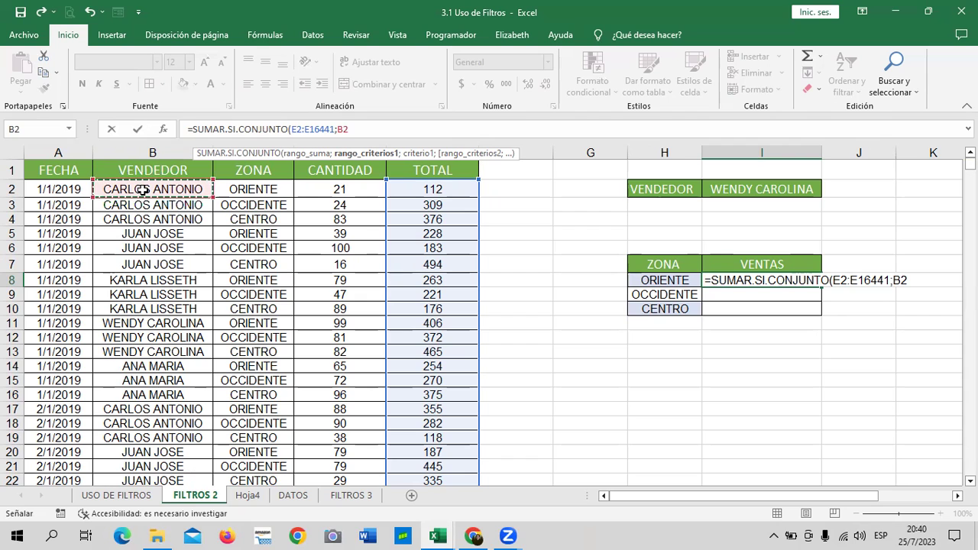
{"action": "key", "text": "ctrl+shift+Down"}
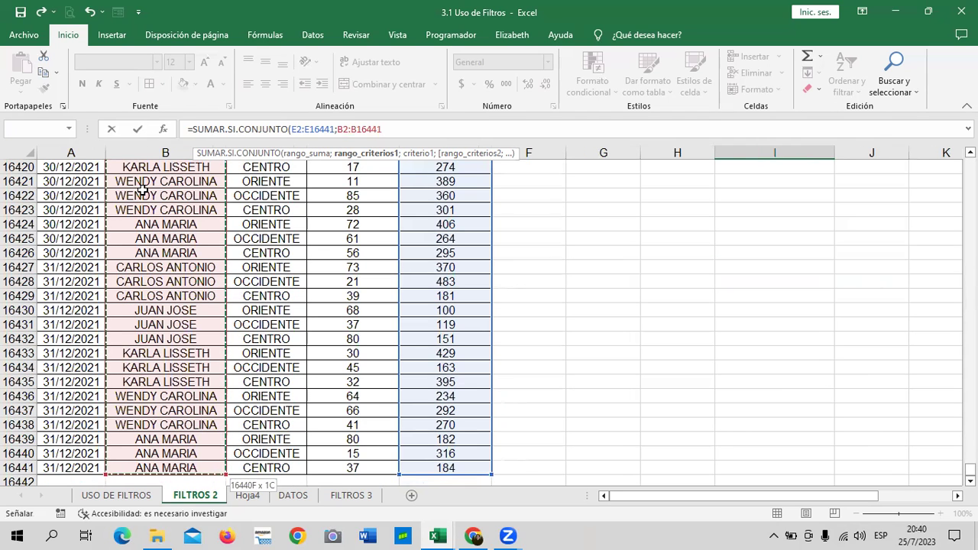
{"action": "type", "text": ";"}
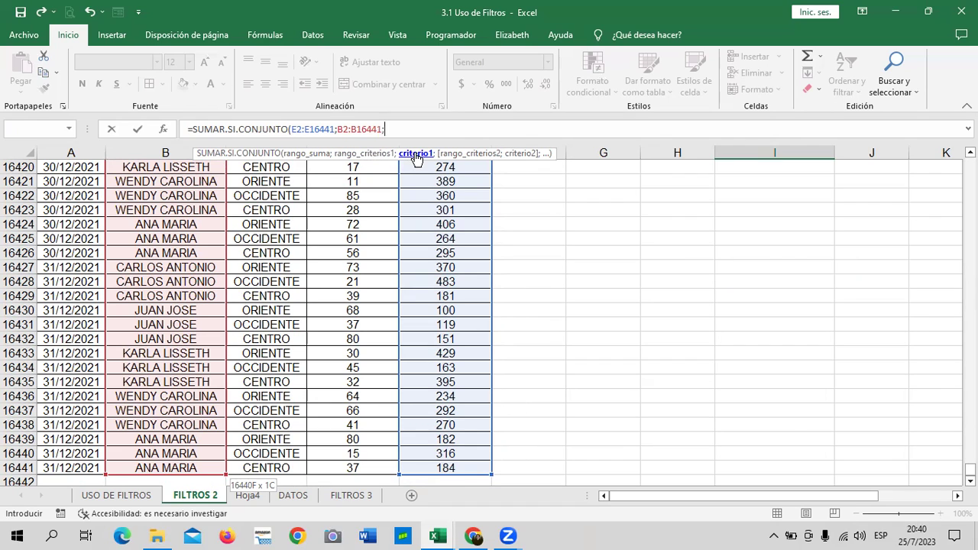
{"action": "left_click_drag", "start_coordinate": [970, 469], "coordinate": [955, 164]}
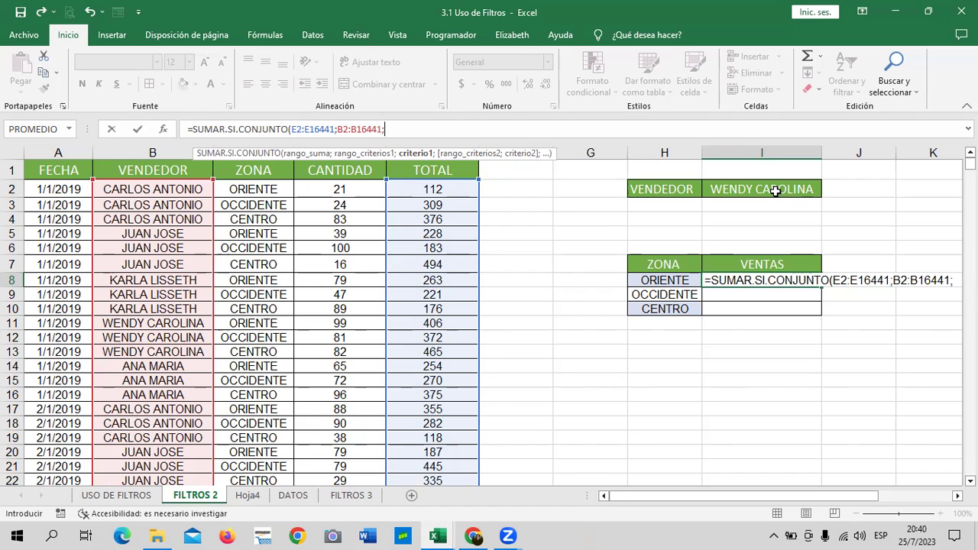
{"action": "left_click", "coordinate": [775, 191]}
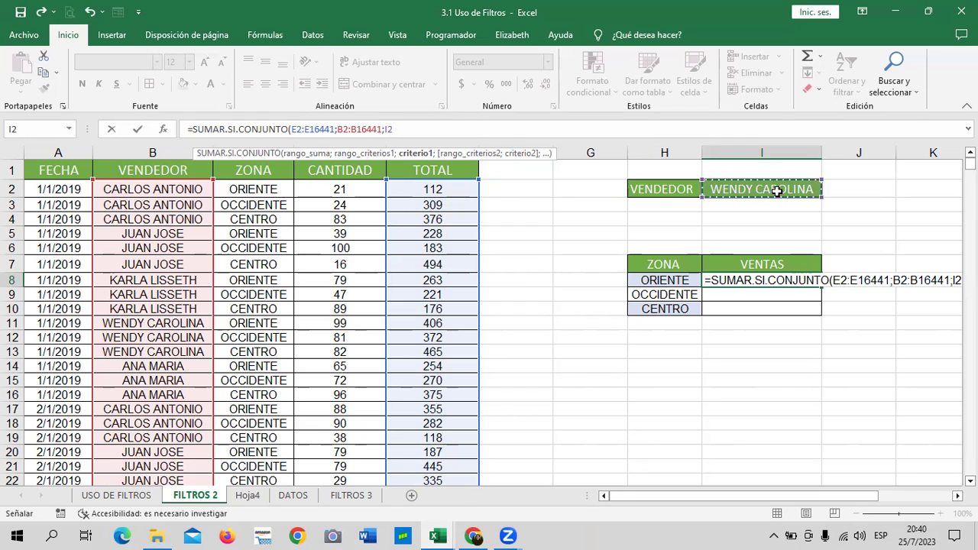
{"action": "type", "text": ";"}
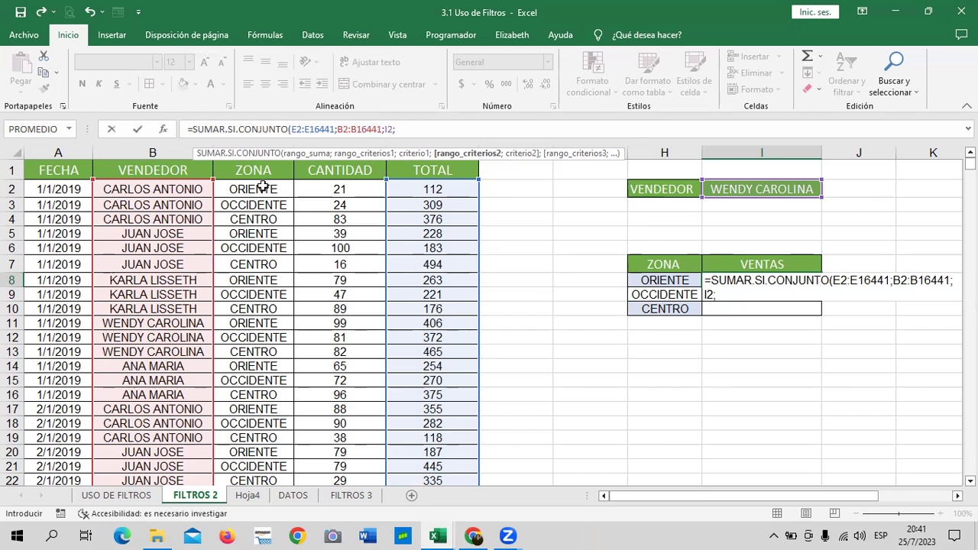
Step: Add the zone range C2:C16441 as the second criteria range, ending with a semicolon
{"action": "left_click", "coordinate": [273, 190]}
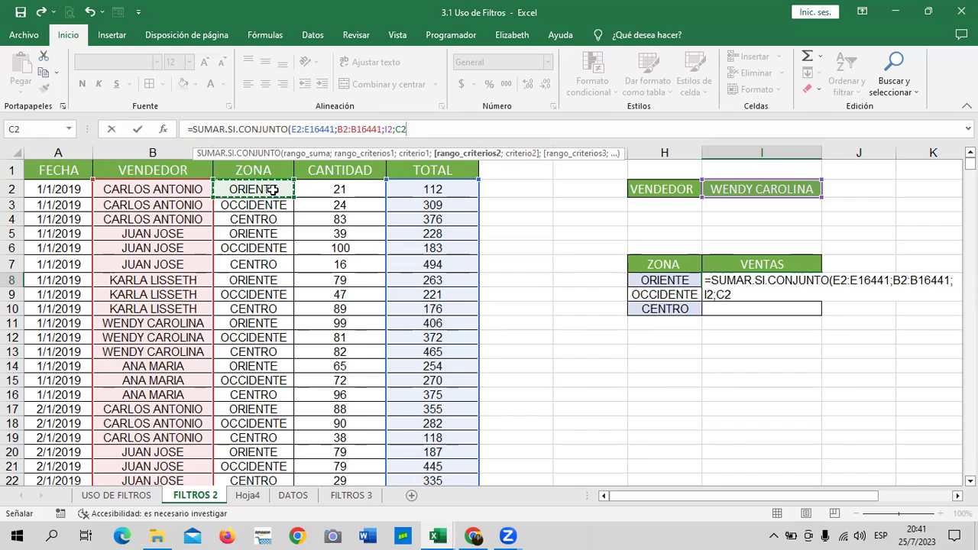
{"action": "key", "text": "ctrl+shift+Down"}
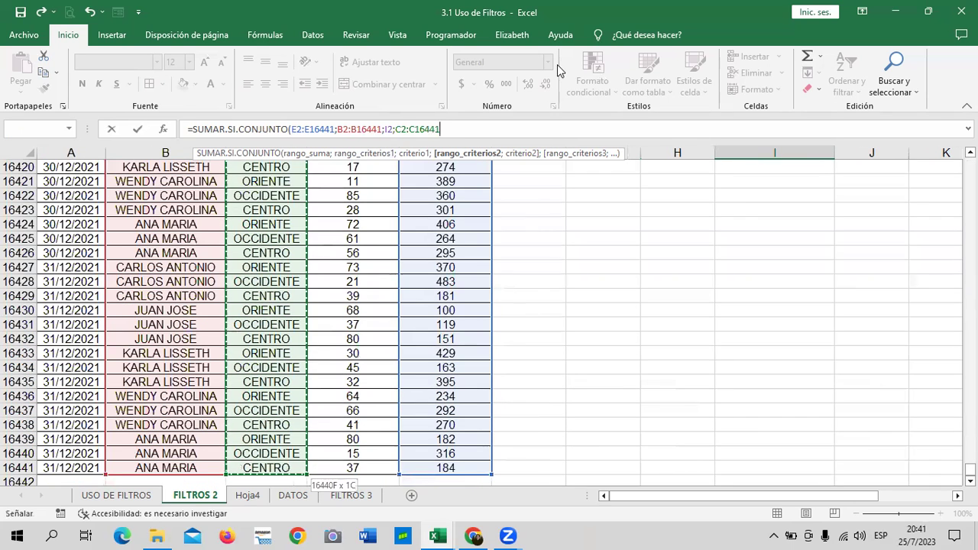
{"action": "type", "text": ";"}
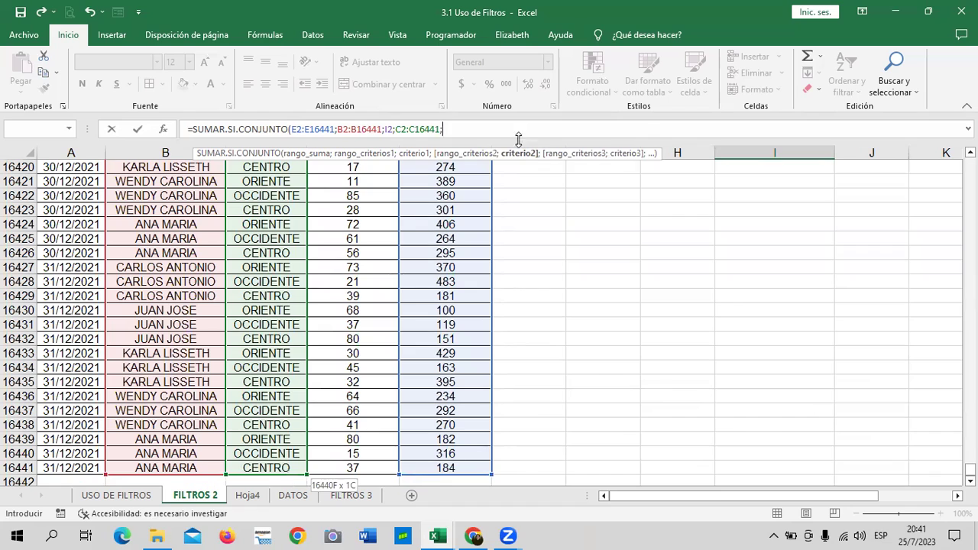
{"action": "left_click", "coordinate": [320, 154]}
{"action": "left_click", "coordinate": [361, 154]}
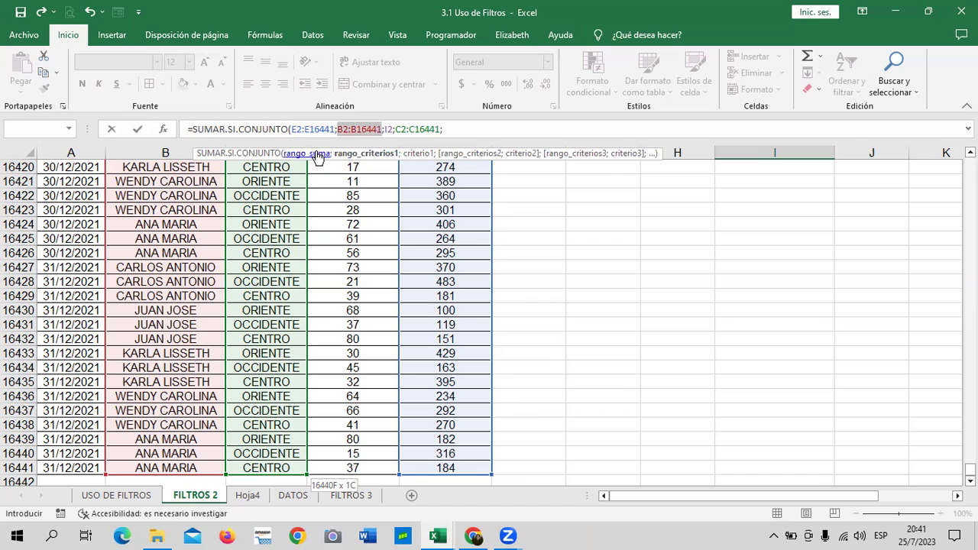
{"action": "left_click", "coordinate": [317, 154]}
{"action": "left_click", "coordinate": [357, 155]}
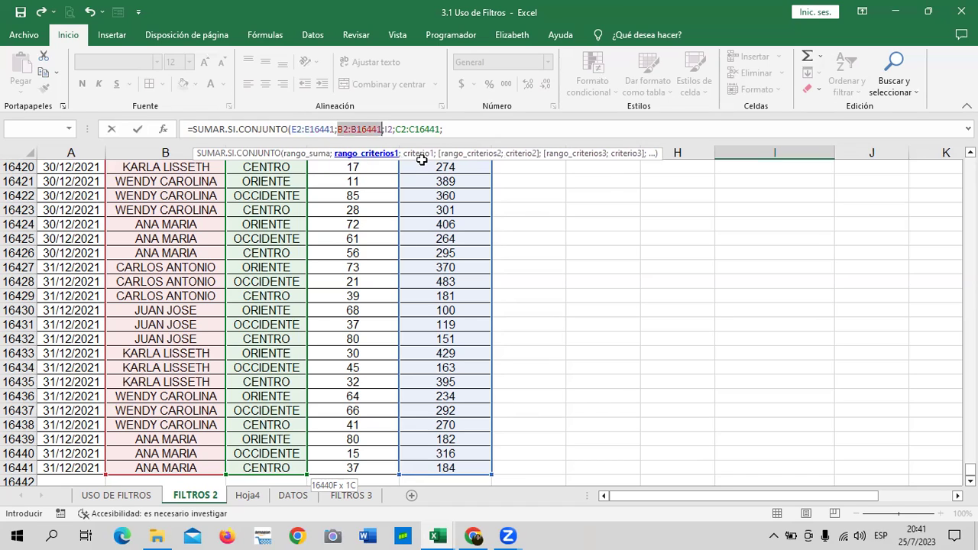
{"action": "left_click", "coordinate": [420, 155]}
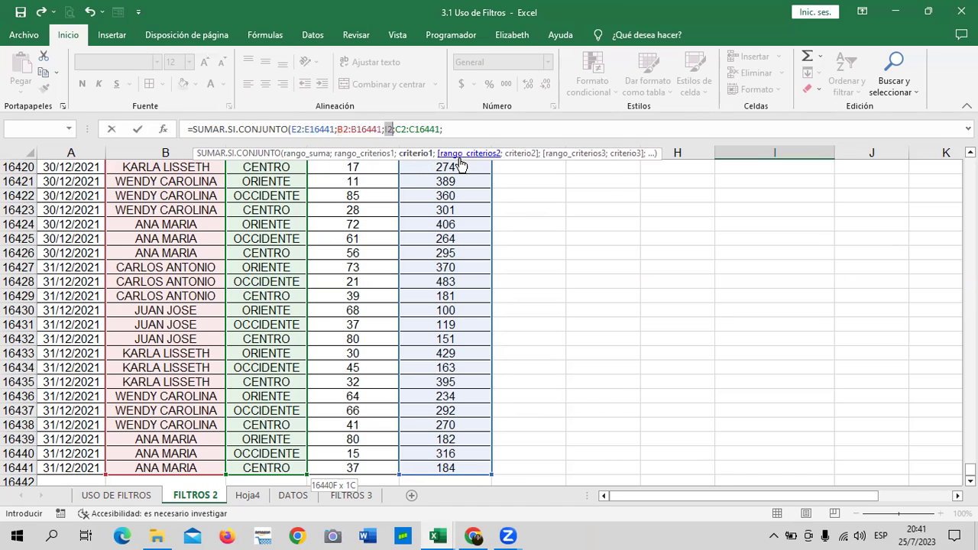
{"action": "left_click", "coordinate": [469, 155]}
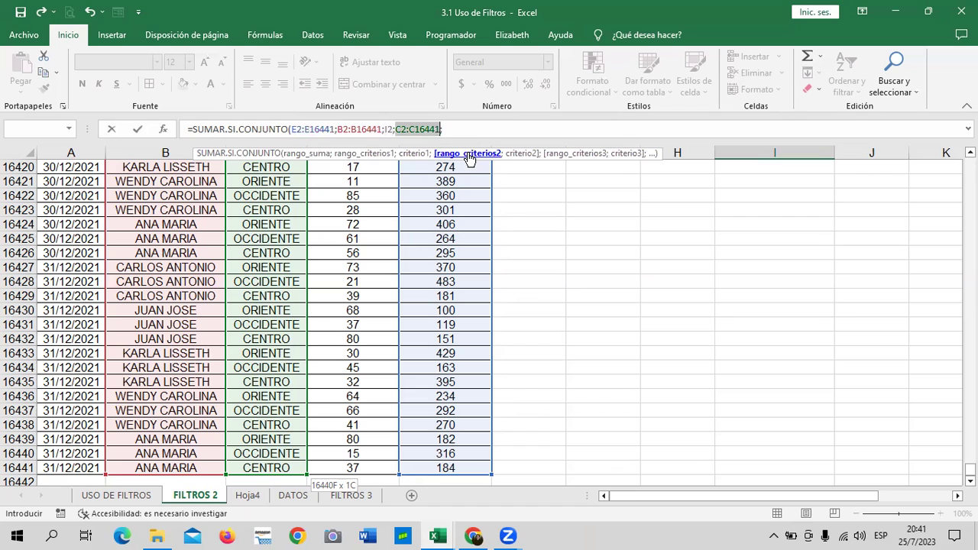
{"action": "left_click", "coordinate": [517, 153]}
{"action": "left_click_drag", "start_coordinate": [971, 468], "coordinate": [971, 165]}
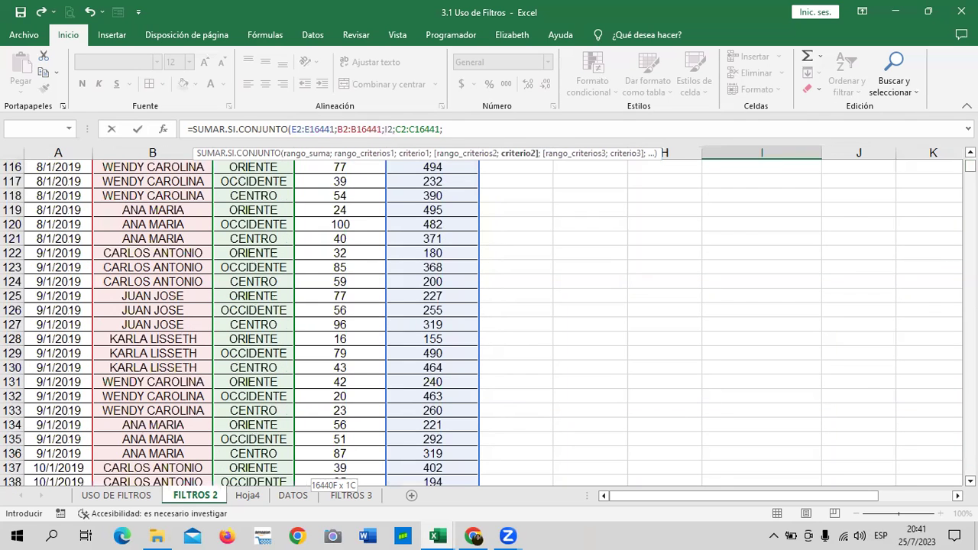
{"action": "left_click", "coordinate": [969, 153]}
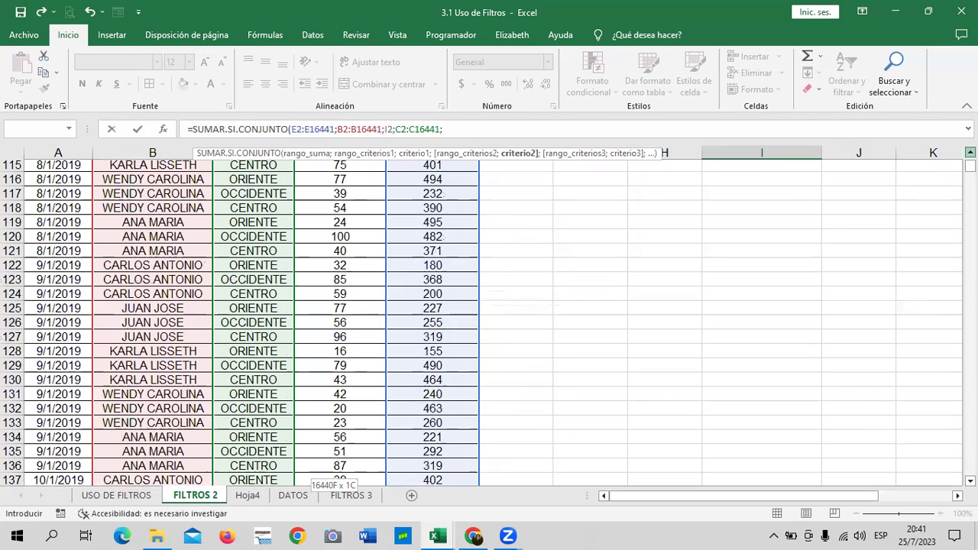
{"action": "left_click_drag", "start_coordinate": [970, 152], "coordinate": [969, 152]}
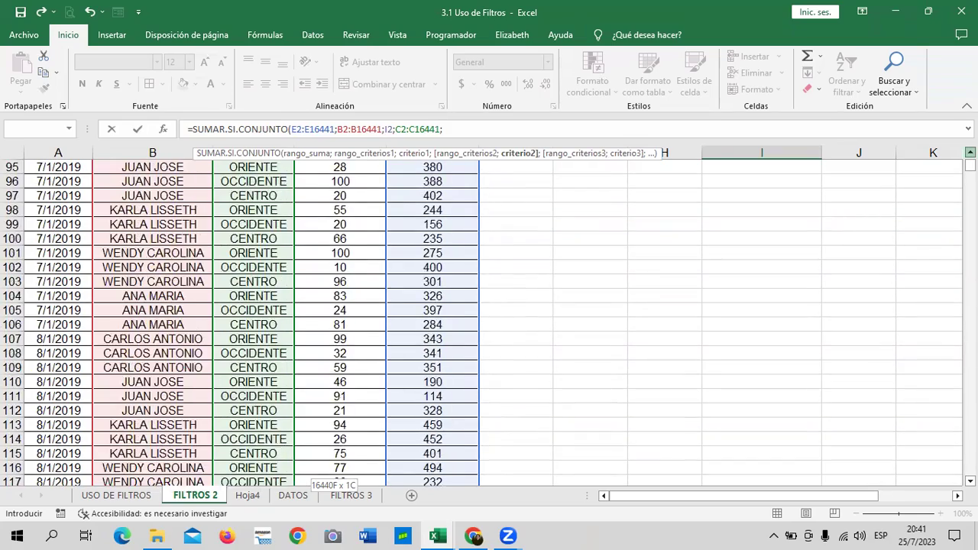
{"action": "scroll", "coordinate": [969, 165], "scroll_direction": "up", "scroll_amount": 20}
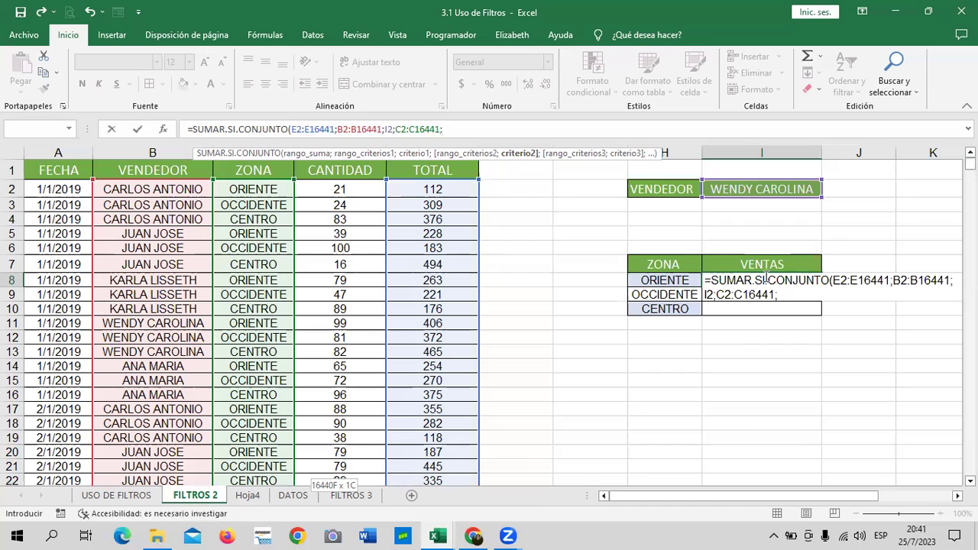
{"action": "left_click", "coordinate": [665, 280]}
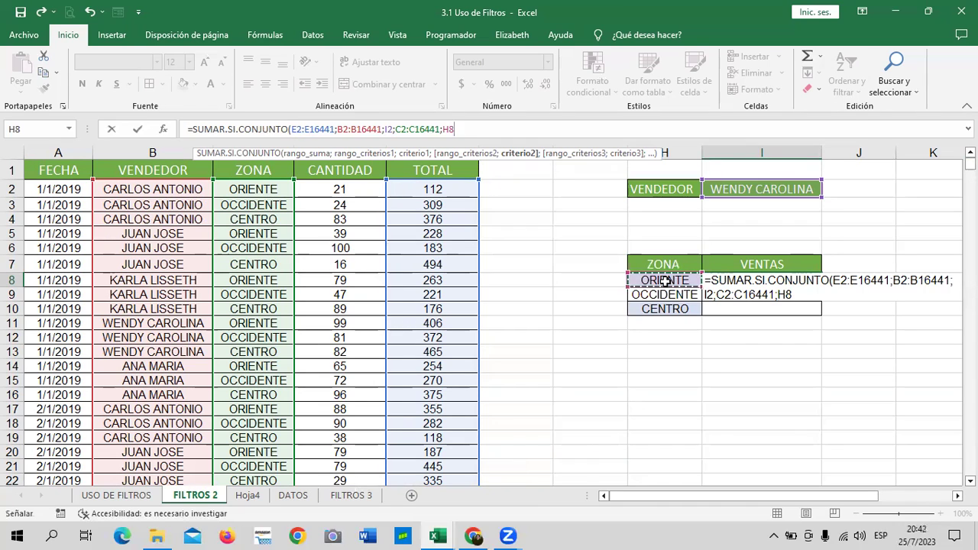
{"action": "type", "text": ")"}
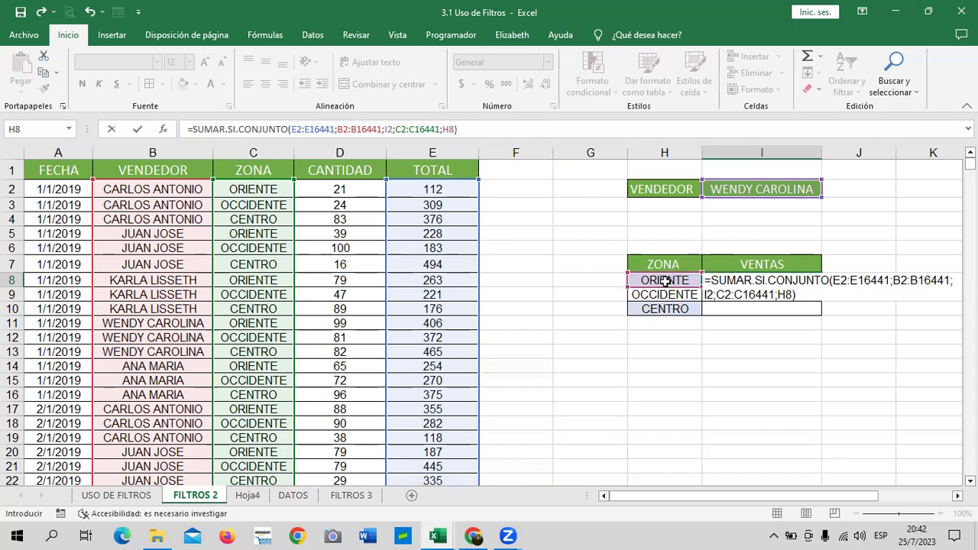
{"action": "key", "text": "Return"}
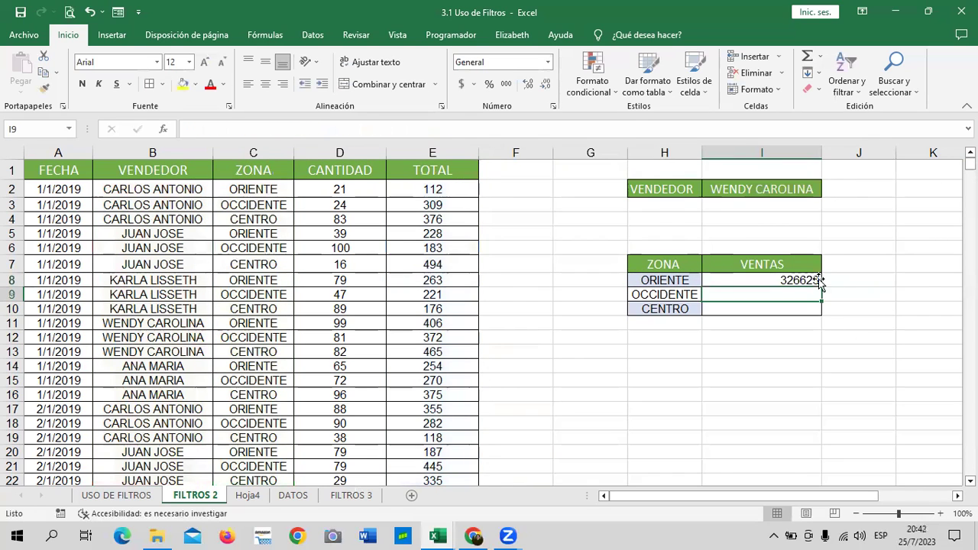
{"action": "left_click", "coordinate": [748, 280]}
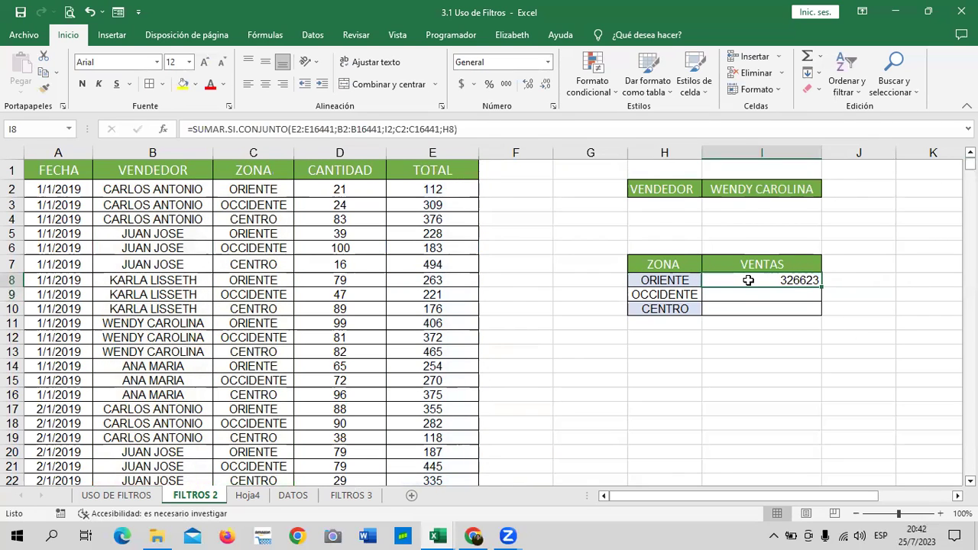
{"action": "left_click_drag", "start_coordinate": [748, 280], "coordinate": [745, 308]}
{"action": "left_click", "coordinate": [461, 87]}
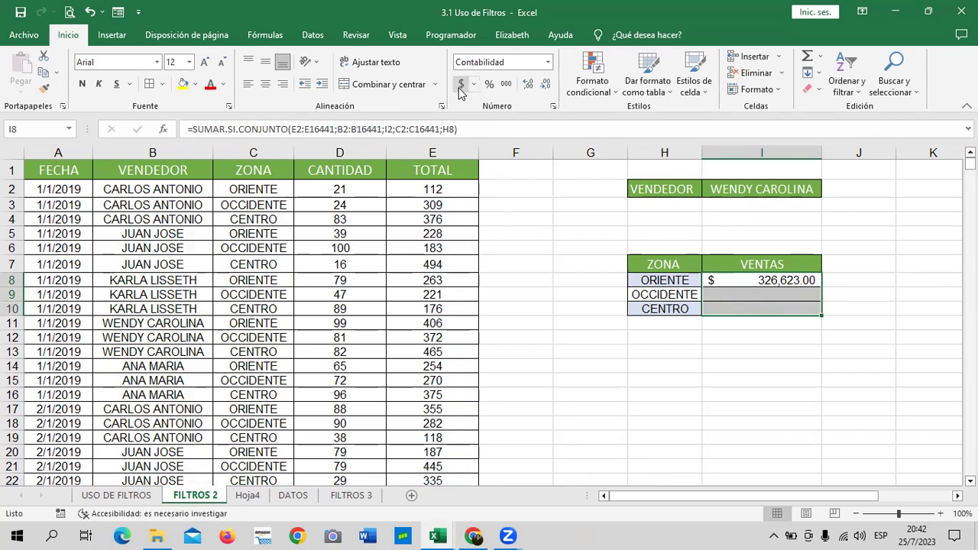
{"action": "left_click", "coordinate": [864, 281]}
{"action": "left_click", "coordinate": [799, 282]}
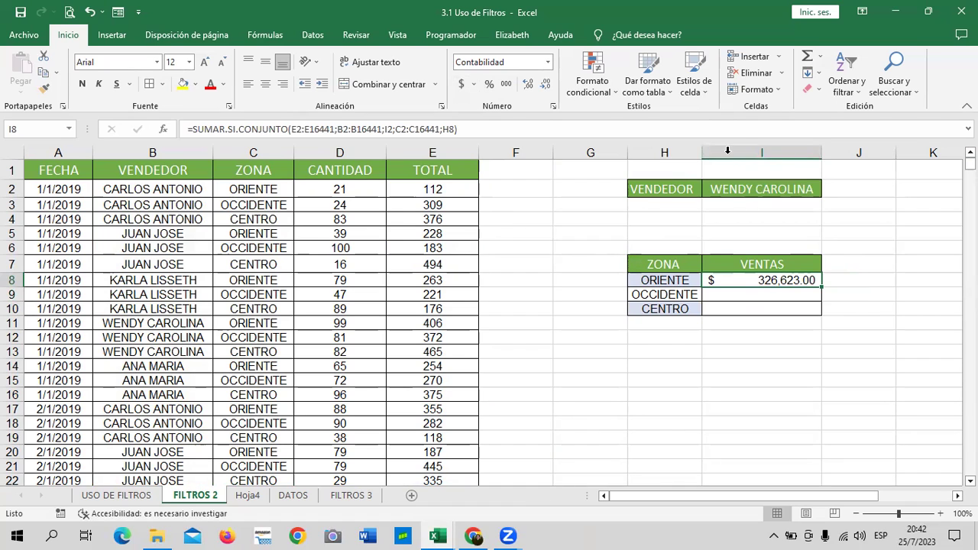
{"action": "left_click", "coordinate": [655, 280]}
Step: Switch the I2 vendor via CARLOS ANTONIO to KARLA LISSETH, making ORIENTE sales $ 326,561.00
{"action": "left_click", "coordinate": [724, 281]}
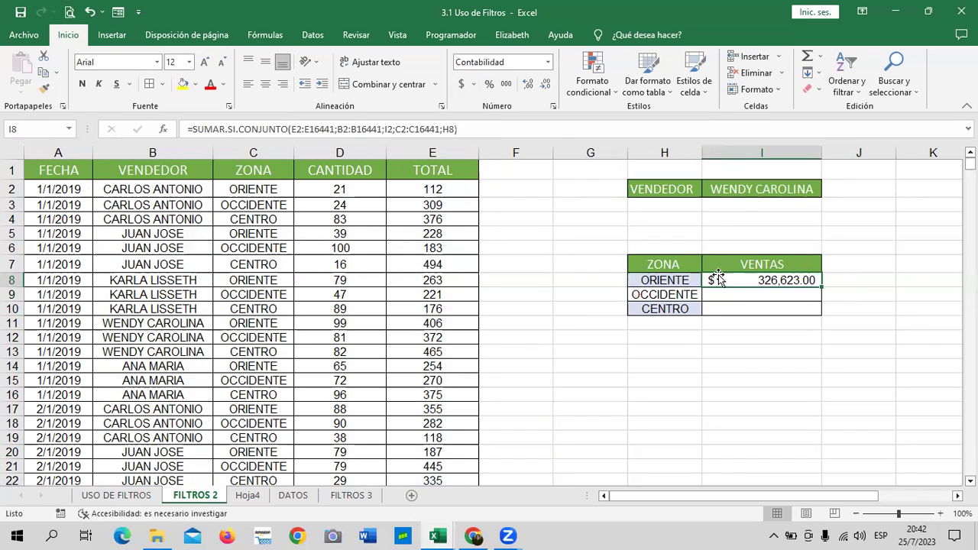
{"action": "left_click", "coordinate": [799, 188]}
{"action": "left_click", "coordinate": [827, 190]}
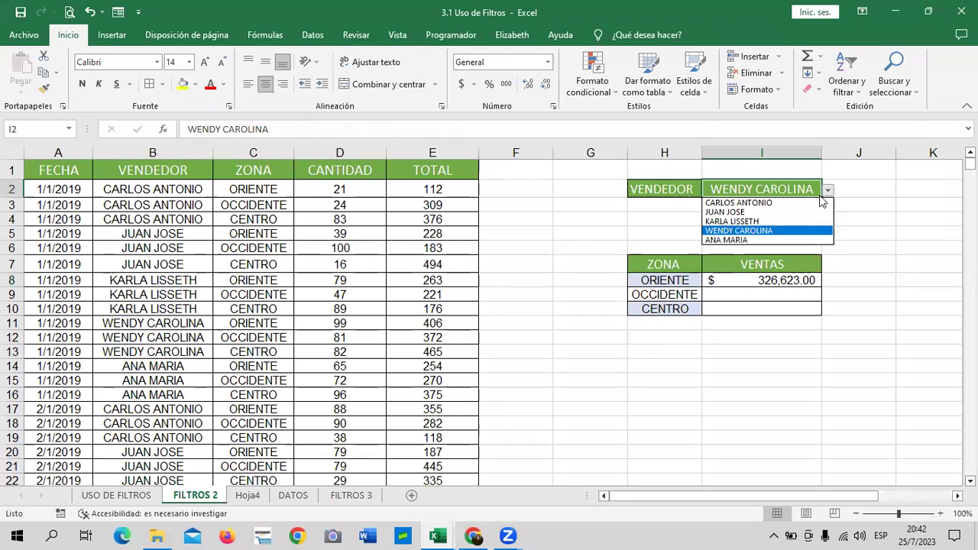
{"action": "left_click", "coordinate": [802, 201]}
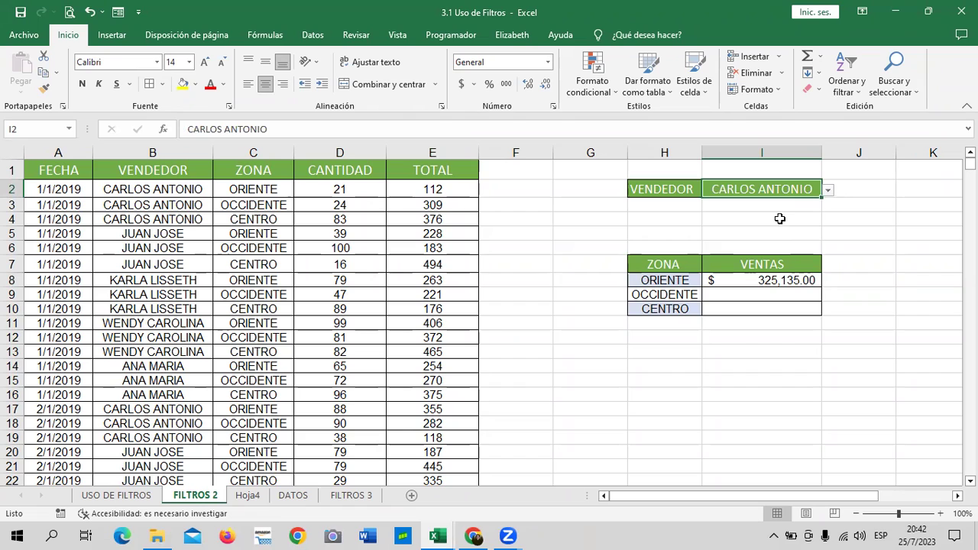
{"action": "left_click", "coordinate": [828, 190]}
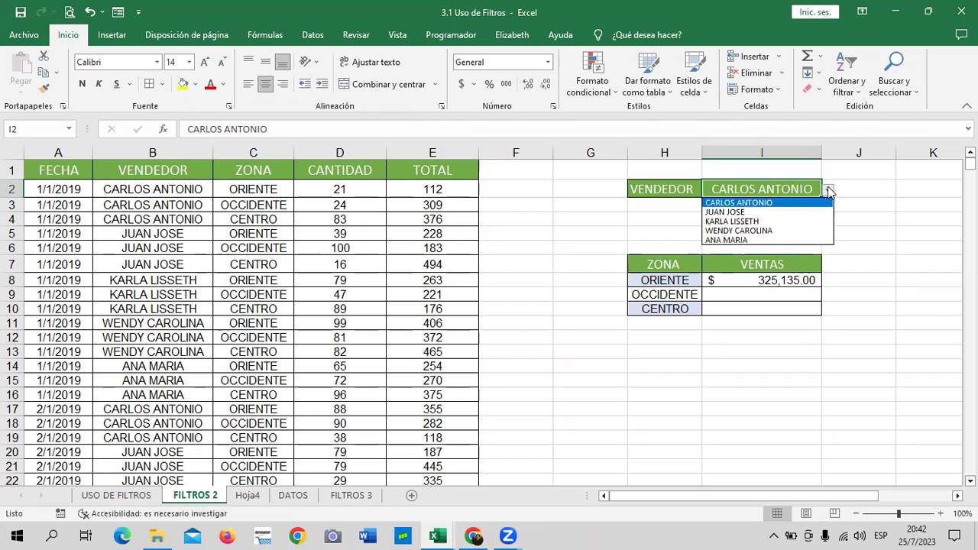
{"action": "left_click", "coordinate": [769, 222]}
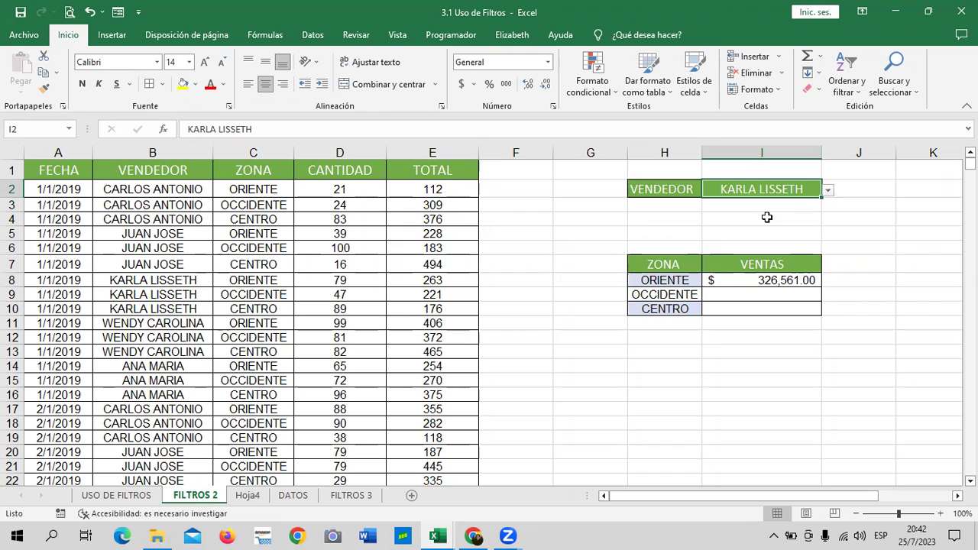
{"action": "left_click", "coordinate": [764, 278]}
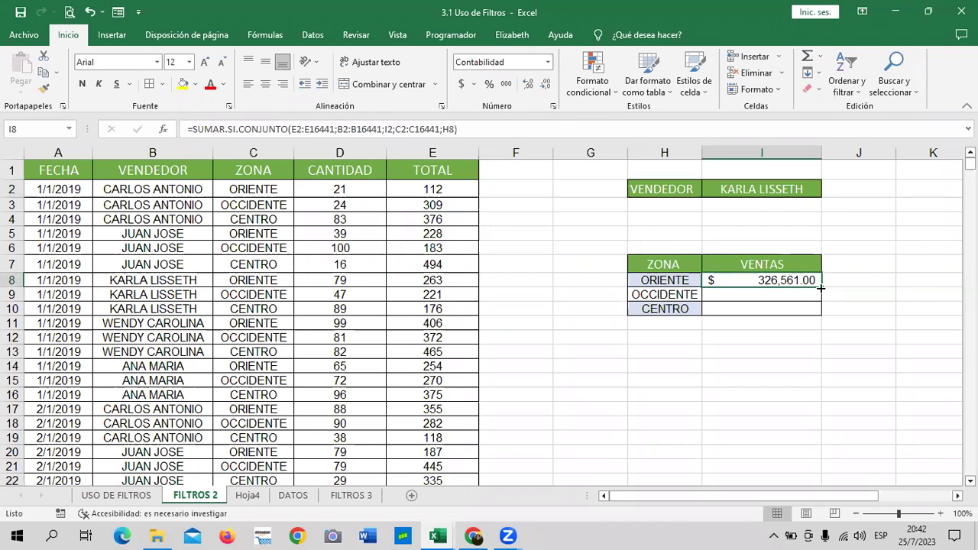
{"action": "left_click_drag", "start_coordinate": [823, 293], "coordinate": [822, 312]}
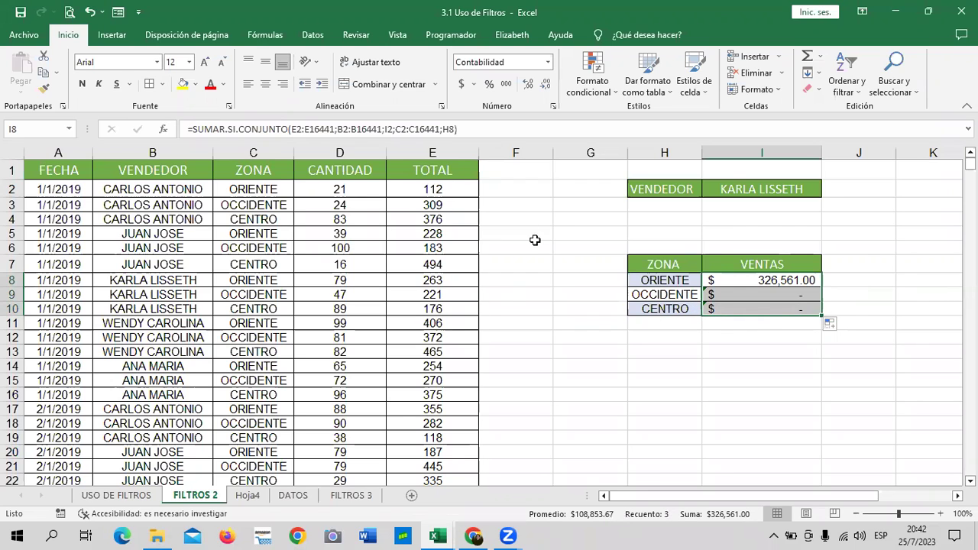
{"action": "left_click_drag", "start_coordinate": [754, 302], "coordinate": [741, 316]}
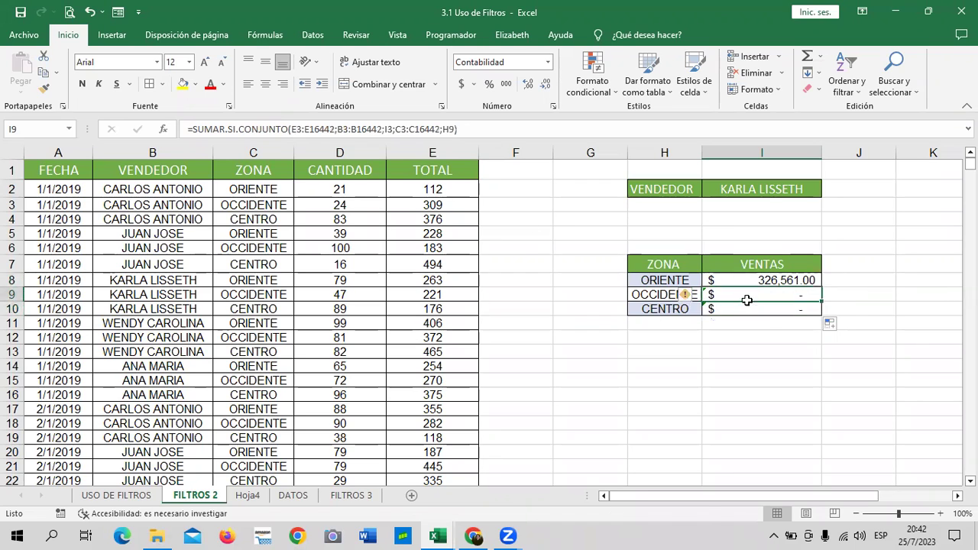
{"action": "key", "text": "Delete"}
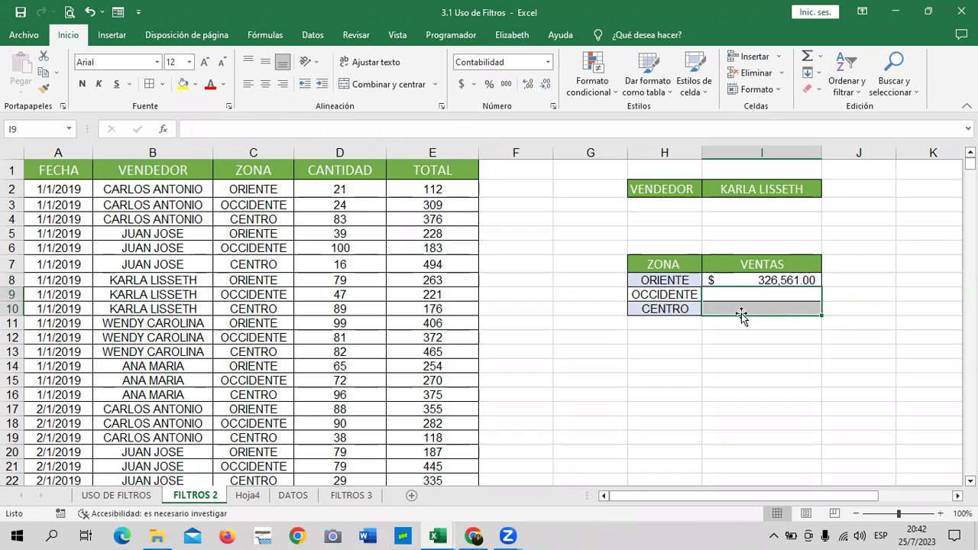
{"action": "left_click", "coordinate": [780, 368]}
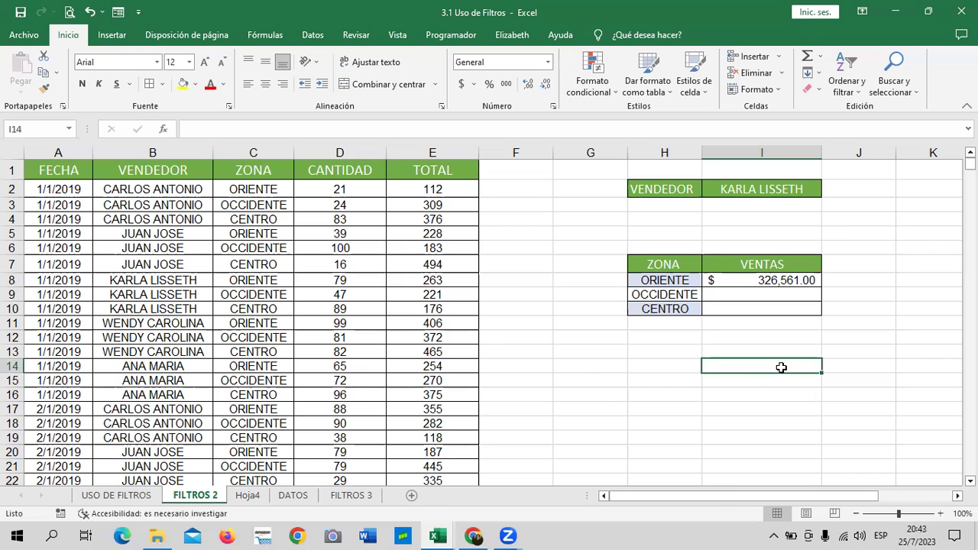
{"action": "left_click", "coordinate": [763, 285]}
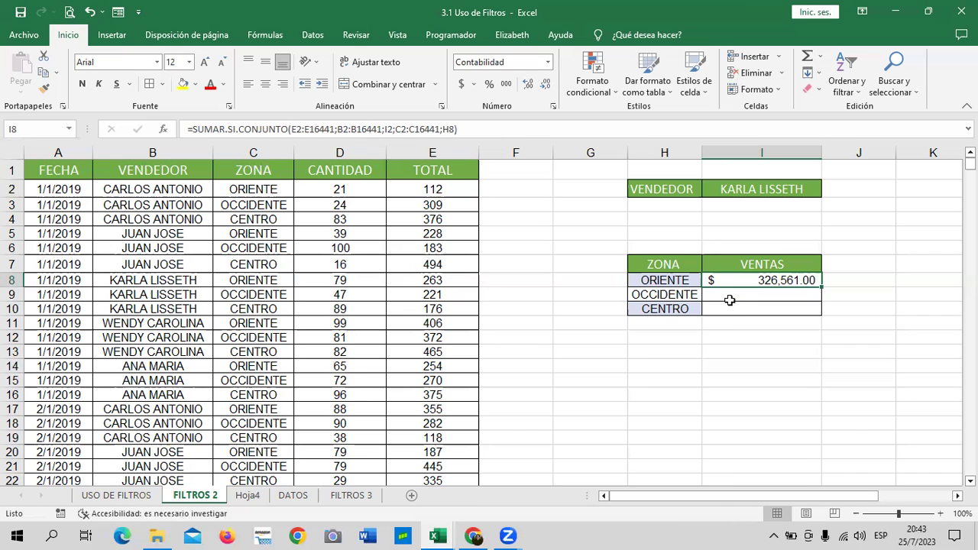
{"action": "left_click_drag", "start_coordinate": [745, 306], "coordinate": [866, 284]}
{"action": "left_click", "coordinate": [779, 280]}
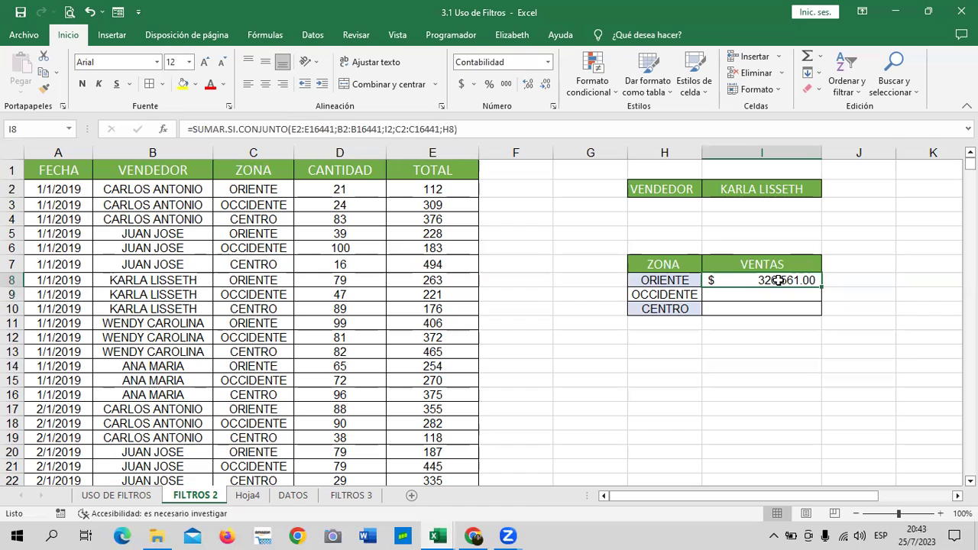
{"action": "left_click", "coordinate": [808, 190]}
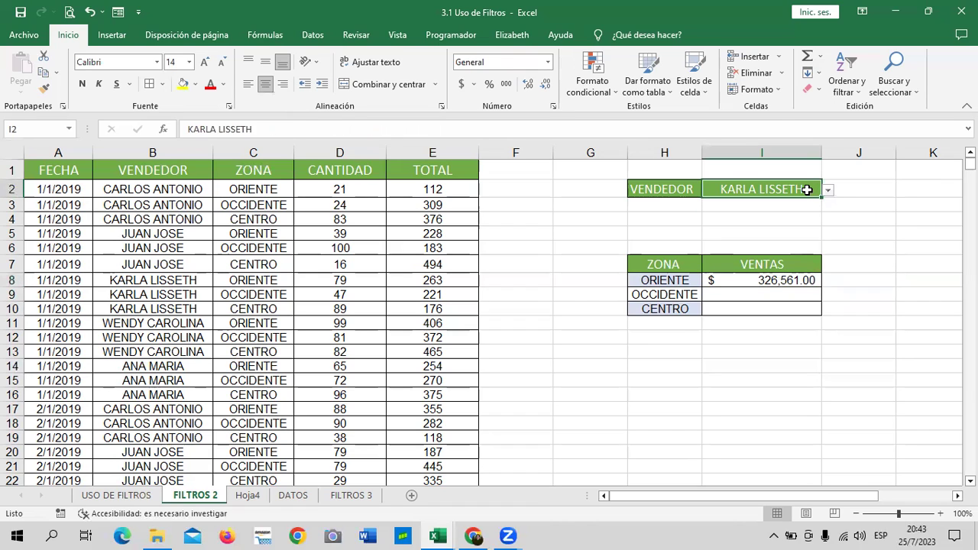
Step: Pick WENDY CAROLINA, then CARLOS ANTONIO in I2, making ORIENTE sales $ 325,135.00
{"action": "left_click", "coordinate": [828, 189]}
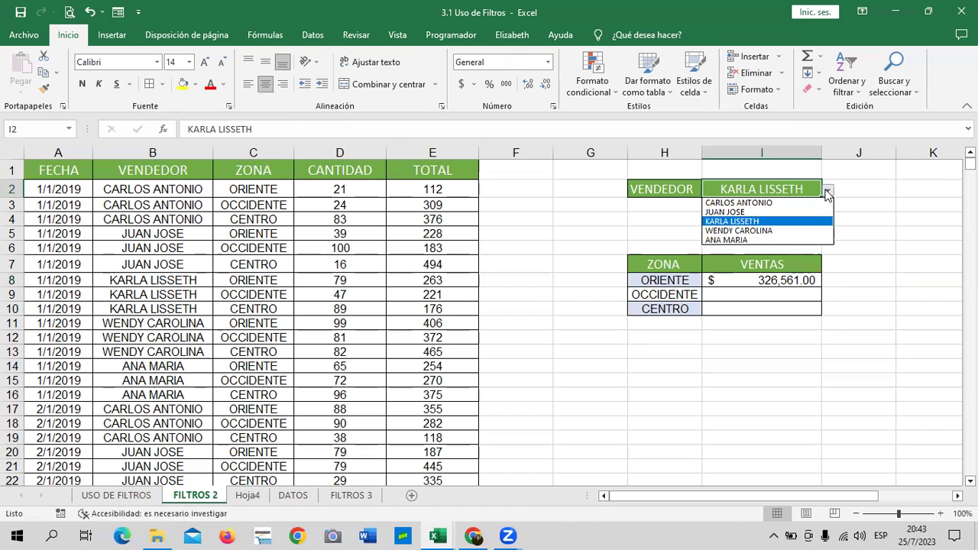
{"action": "left_click", "coordinate": [788, 230]}
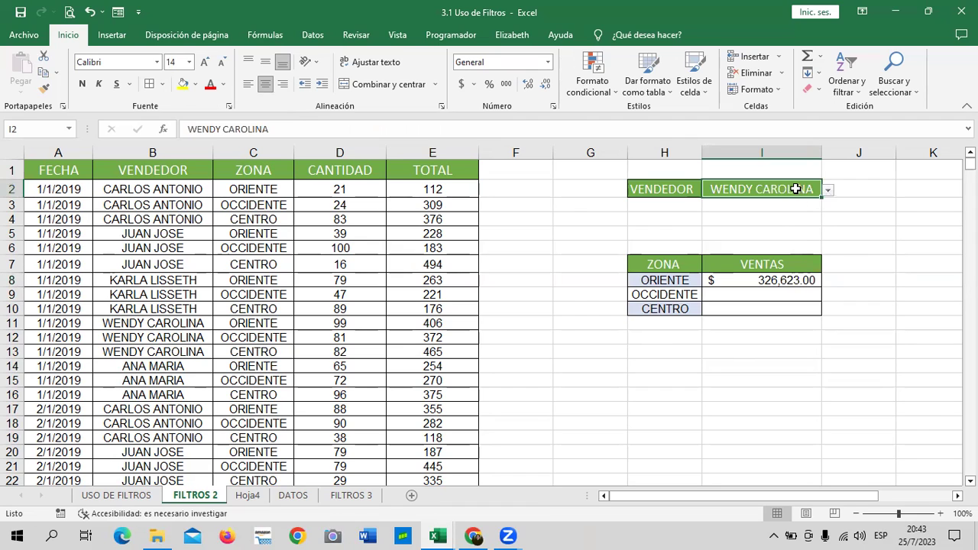
{"action": "left_click", "coordinate": [828, 189]}
{"action": "left_click", "coordinate": [810, 201]}
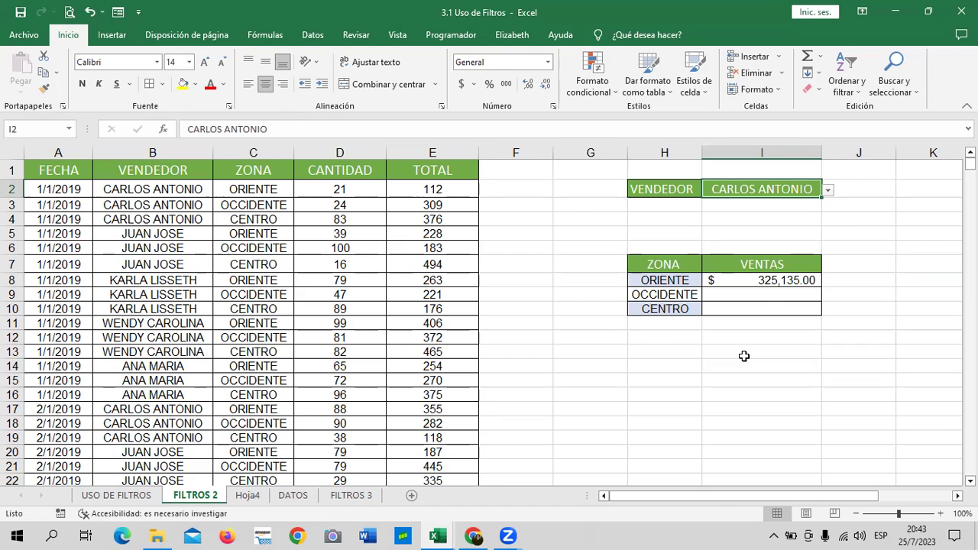
{"action": "left_click", "coordinate": [764, 280]}
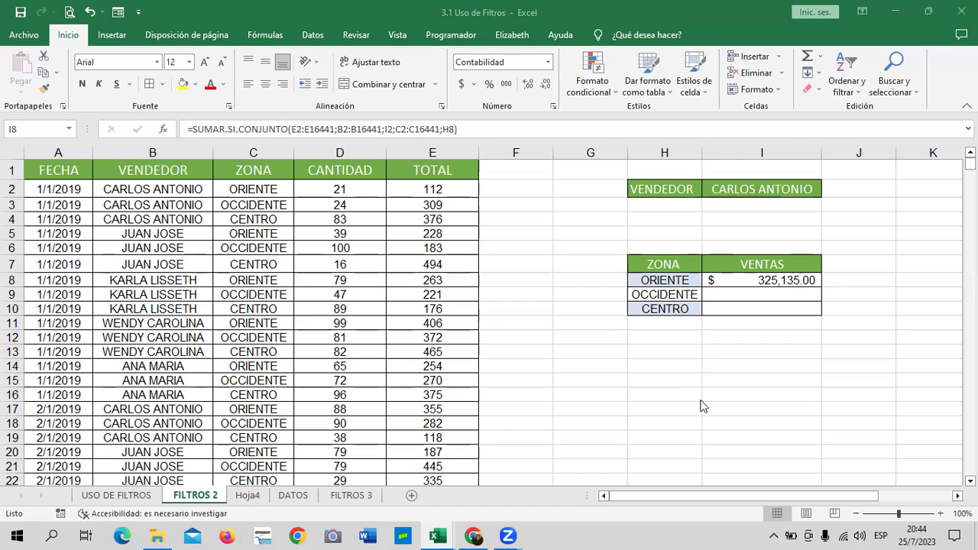
Step: Delete the ORIENTE formula in I8 and start retyping =SUMAR
{"action": "left_click", "coordinate": [793, 280]}
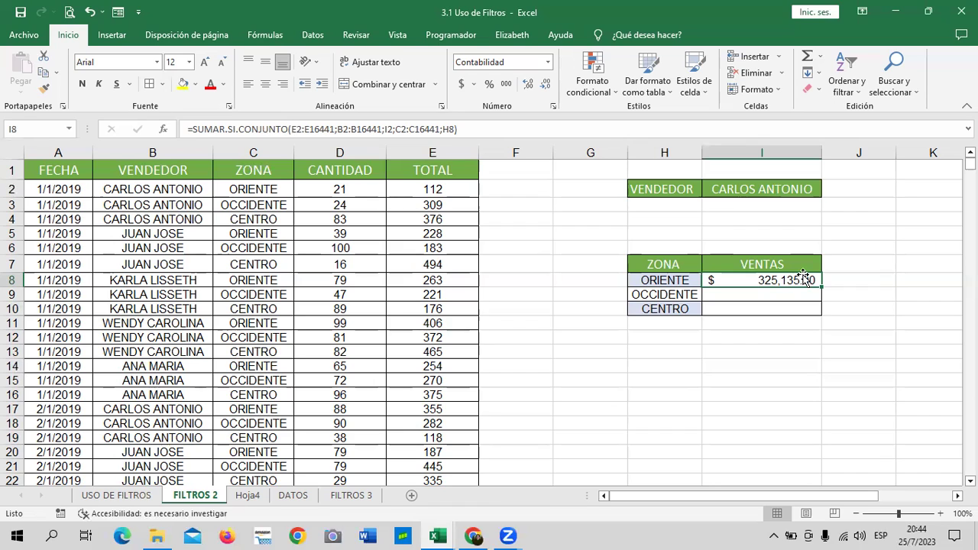
{"action": "left_click_drag", "start_coordinate": [805, 278], "coordinate": [767, 276]}
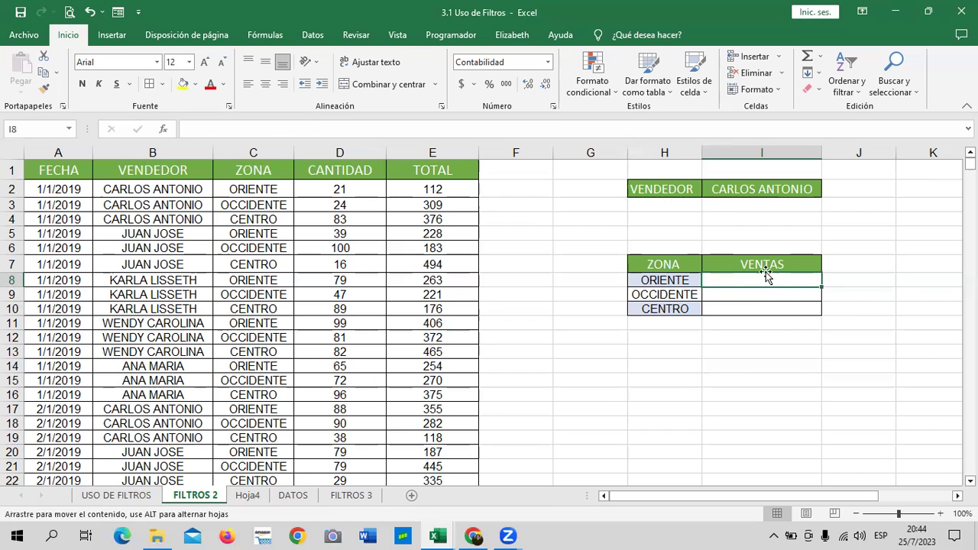
{"action": "type", "text": "="}
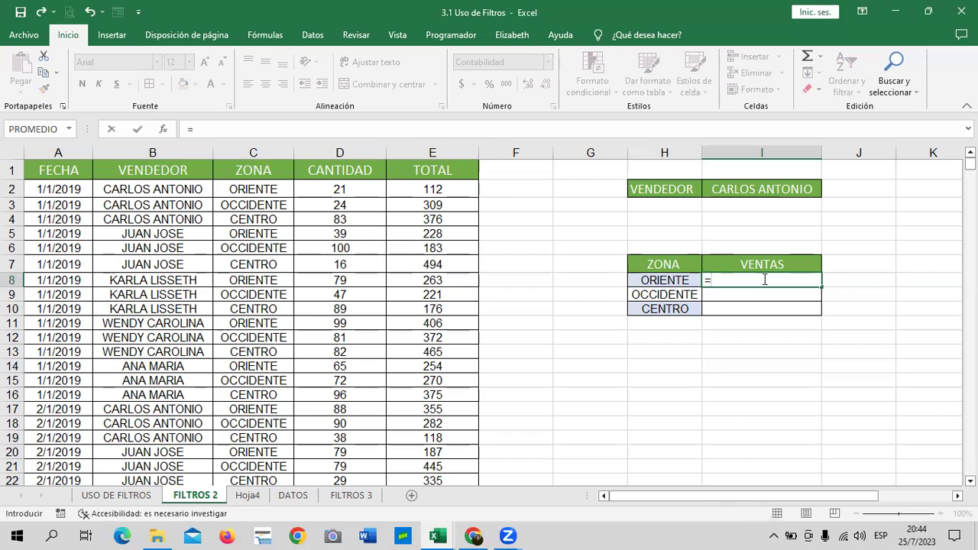
{"action": "type", "text": "SUMAR"}
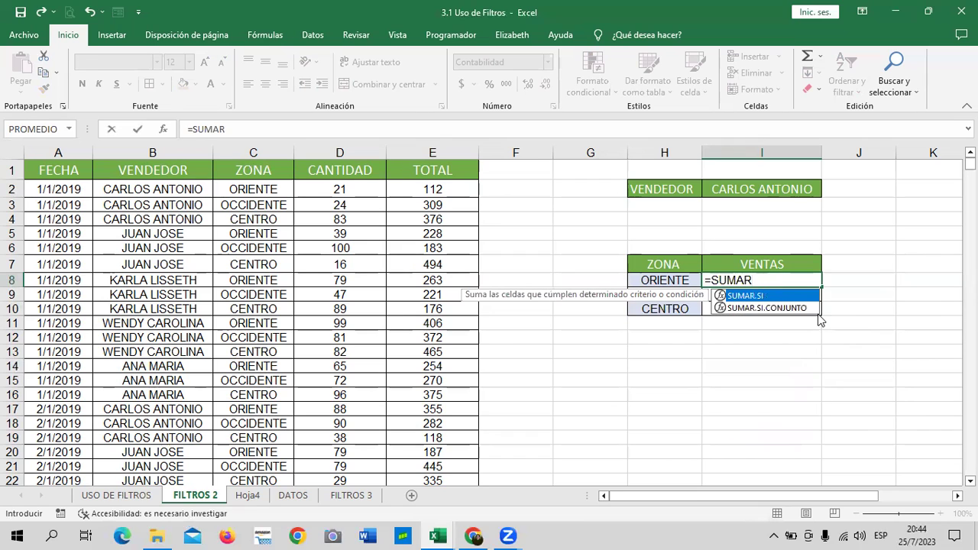
Step: Re-enter =SUMAR.SI.CONJUNTO( in I8 with sum range E2:E16441 followed by a semicolon
{"action": "double_click", "coordinate": [803, 308]}
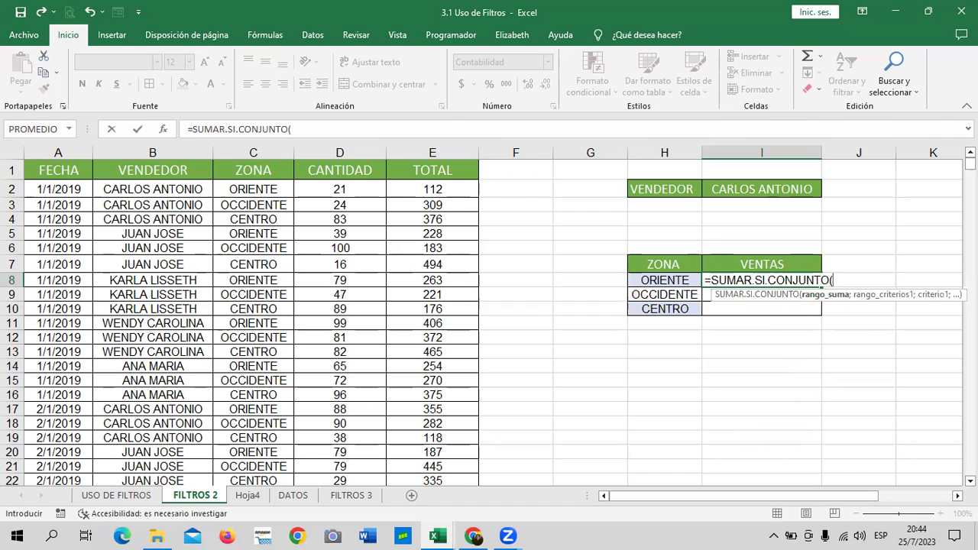
{"action": "left_click", "coordinate": [367, 128]}
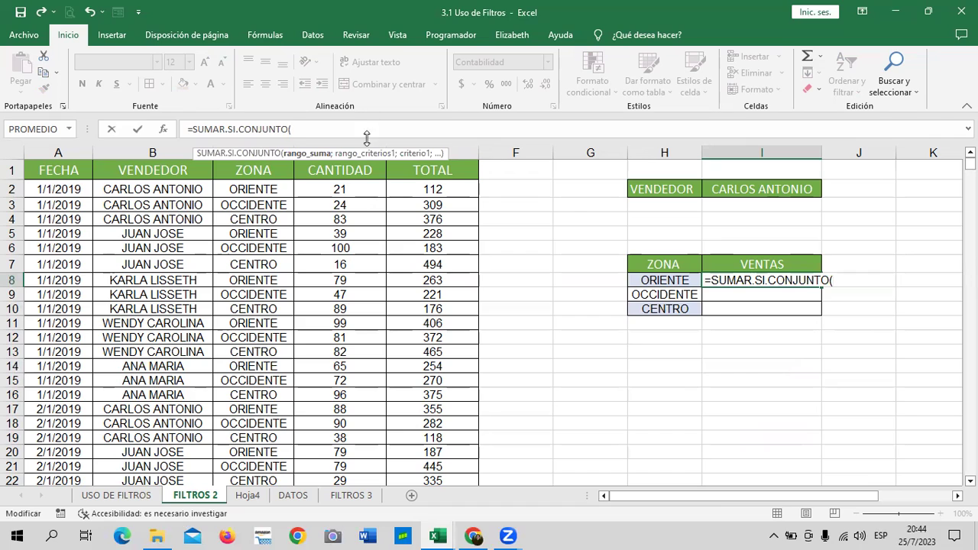
{"action": "left_click", "coordinate": [448, 189]}
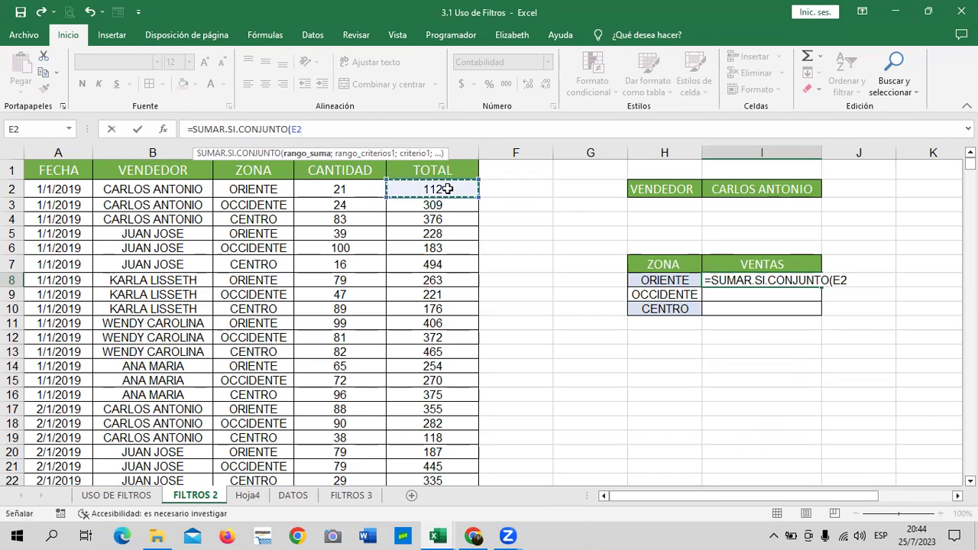
{"action": "key", "text": "ctrl+shift+Down"}
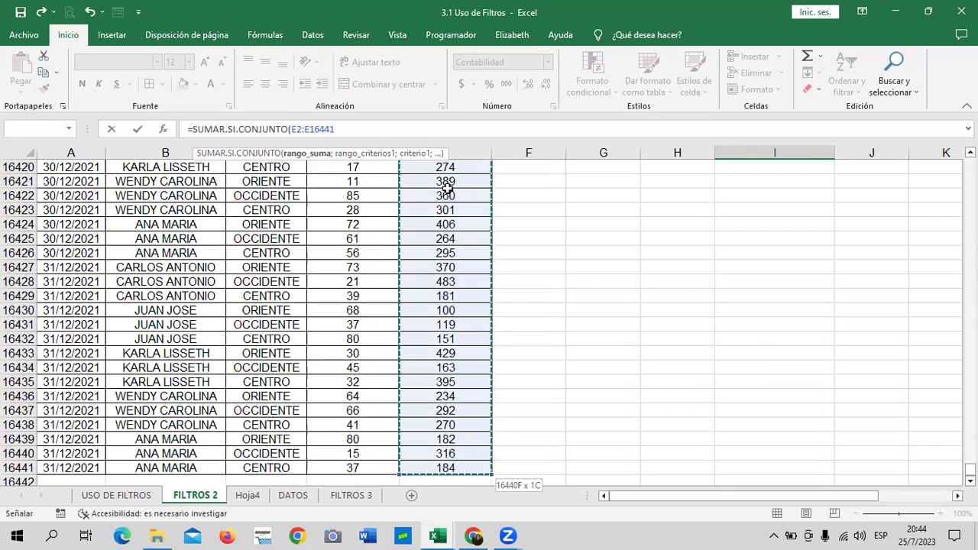
{"action": "type", "text": ";"}
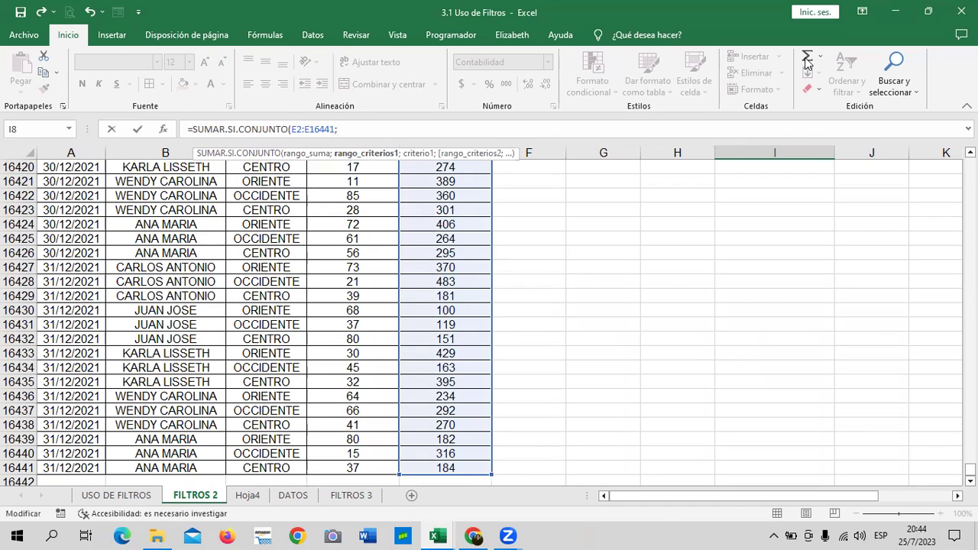
{"action": "left_click_drag", "start_coordinate": [969, 470], "coordinate": [969, 163]}
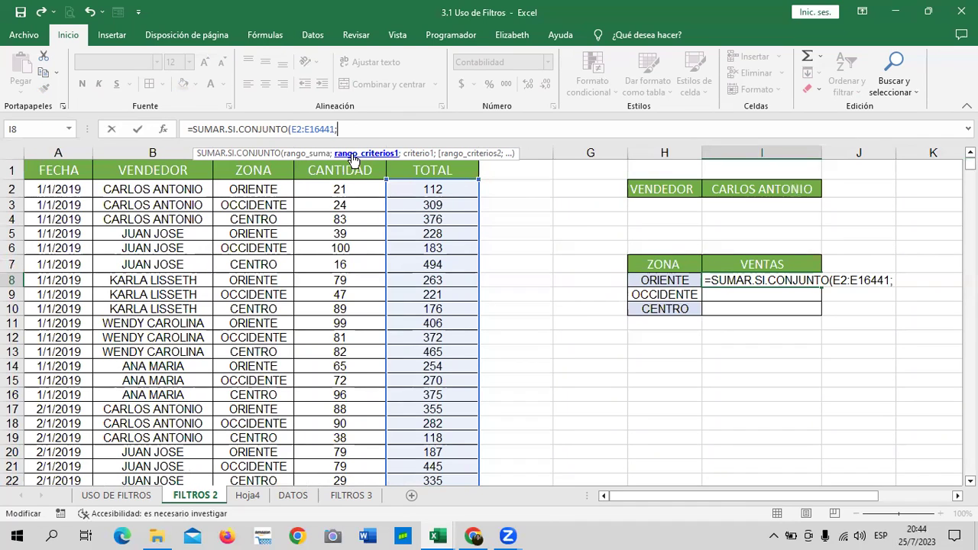
Step: Add vendor range B2:B16441 and criterion I2 to the SUMAR.SI.CONJUNTO formula in I8
{"action": "left_click", "coordinate": [143, 190]}
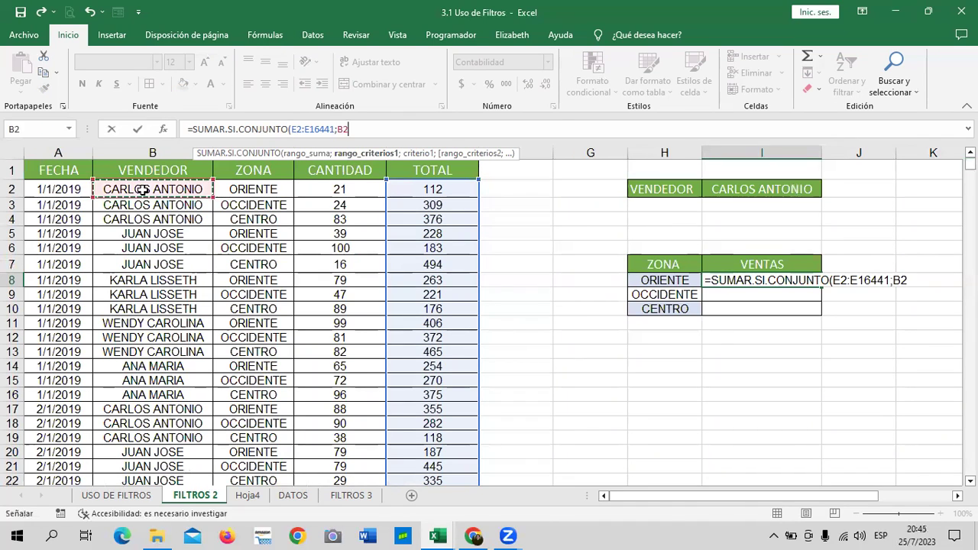
{"action": "key", "text": "ctrl+shift+Down"}
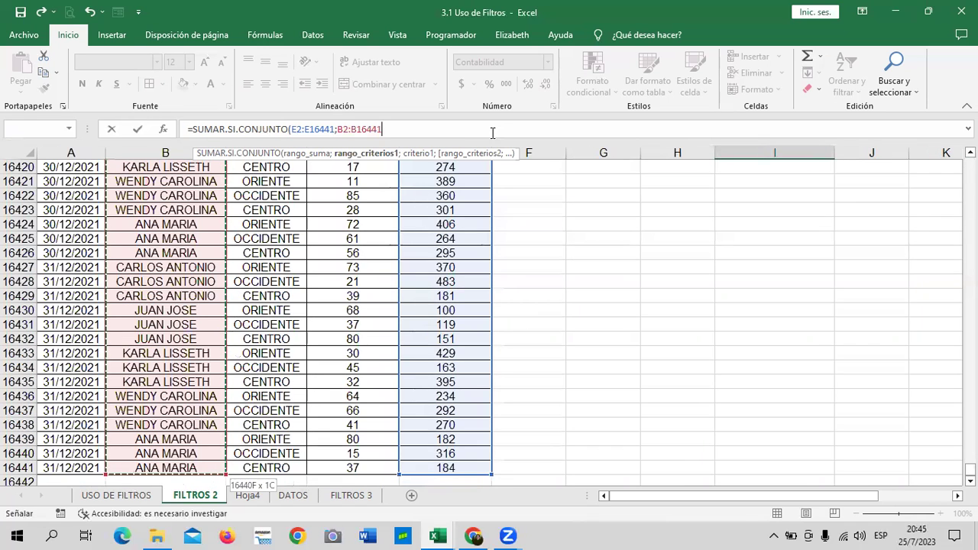
{"action": "type", "text": ";"}
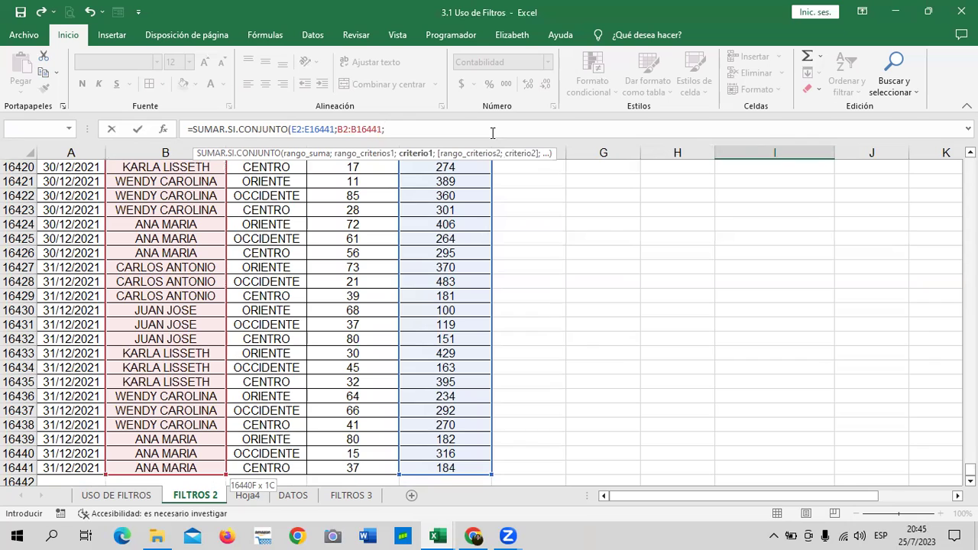
{"action": "left_click_drag", "start_coordinate": [970, 470], "coordinate": [970, 180]}
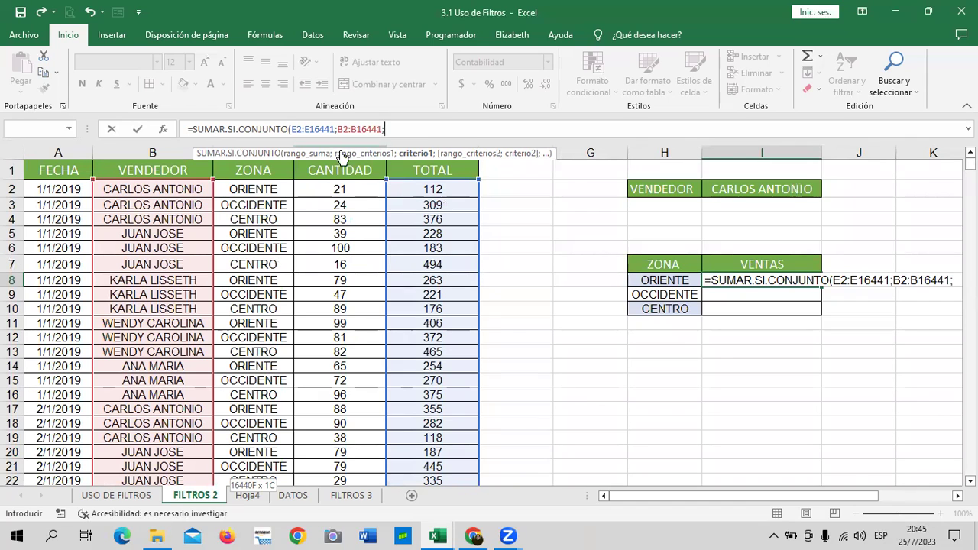
{"action": "left_click", "coordinate": [304, 154]}
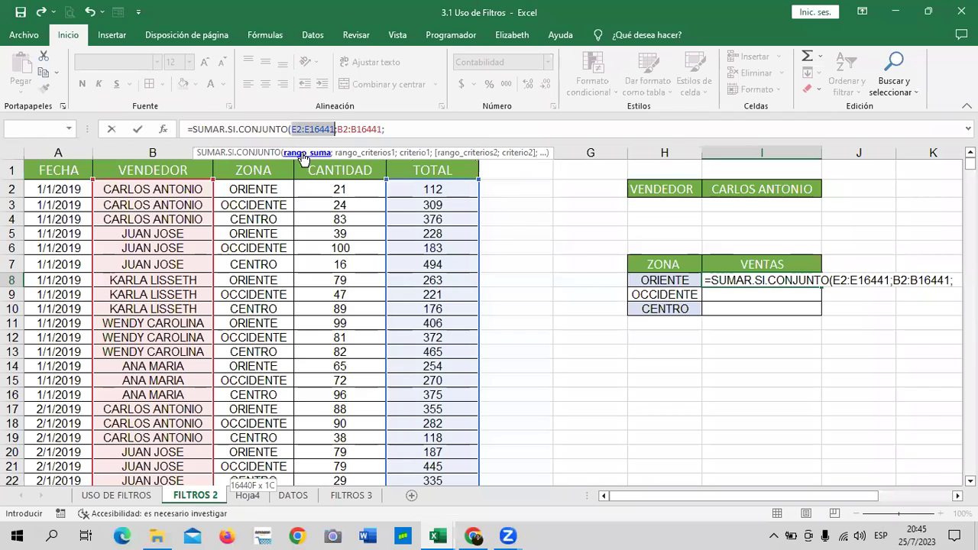
{"action": "left_click", "coordinate": [367, 154]}
{"action": "left_click", "coordinate": [419, 155]}
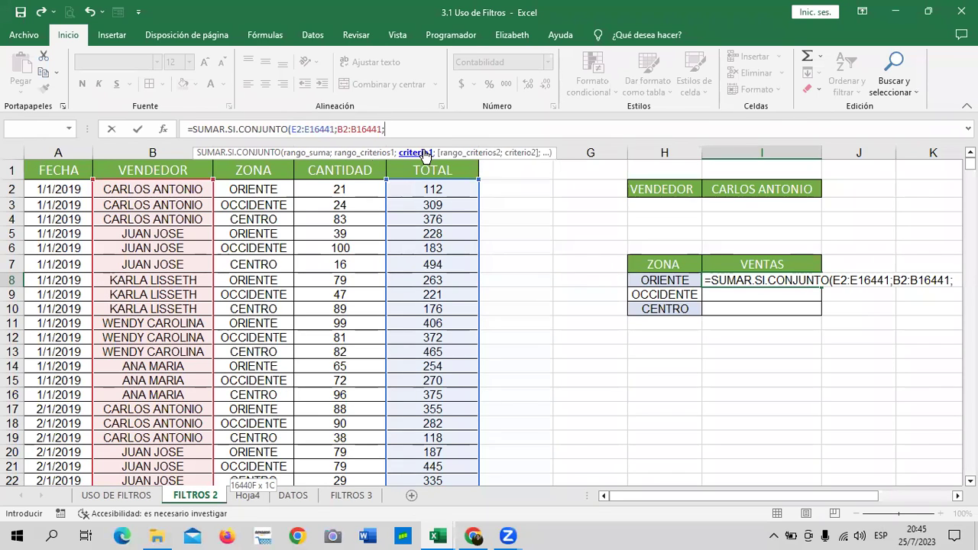
{"action": "left_click", "coordinate": [773, 189]}
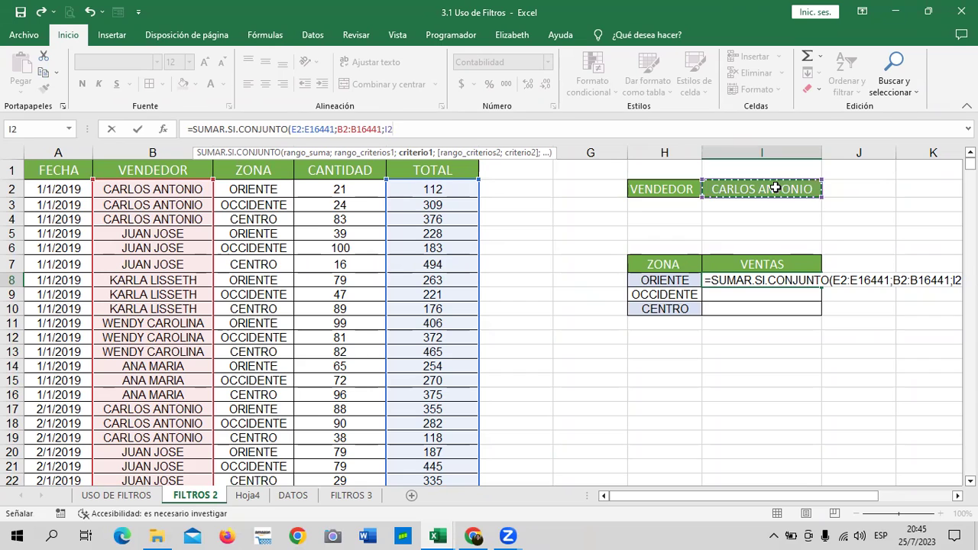
{"action": "type", "text": ";"}
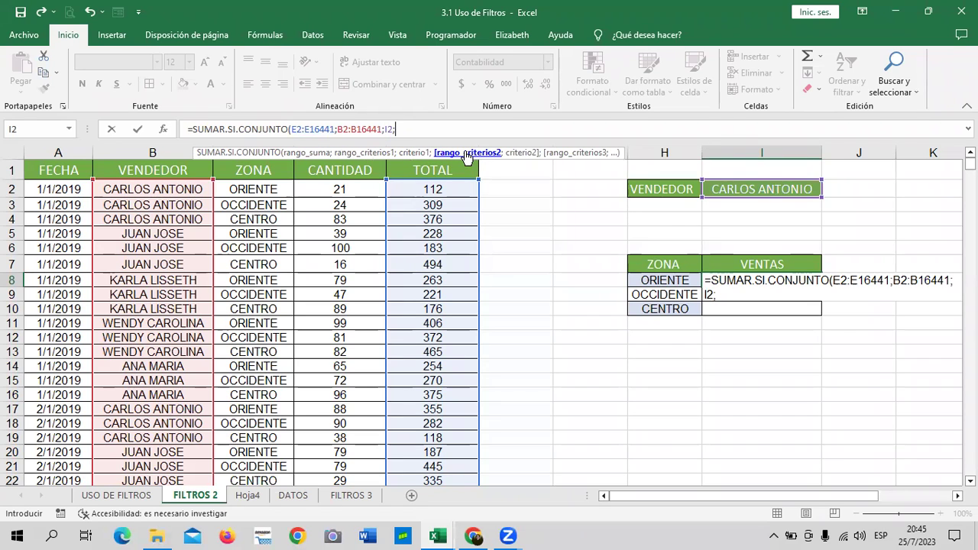
Step: Add zone range C2:C16441 matched to H8 and commit the formula, giving $325,135.00
{"action": "left_click", "coordinate": [265, 189]}
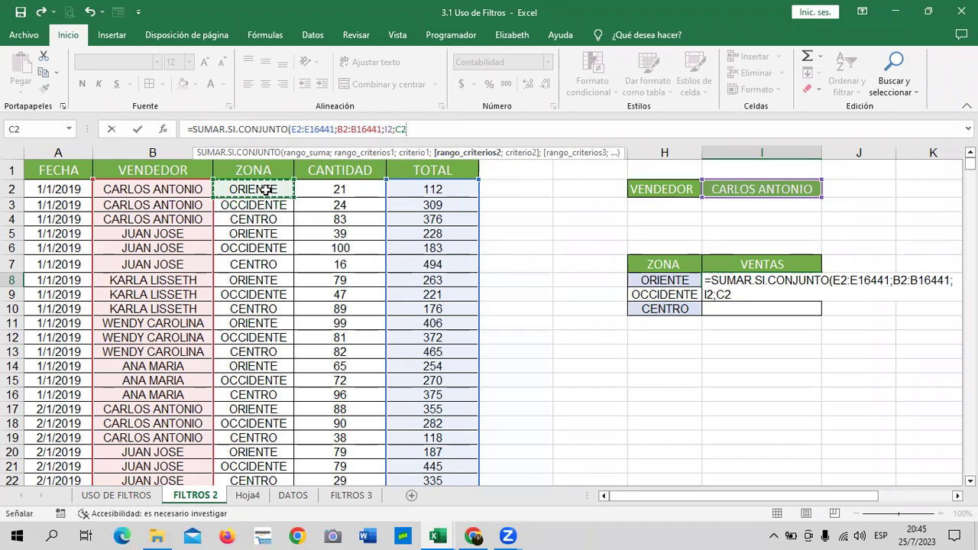
{"action": "key", "text": "ctrl+shift+Down"}
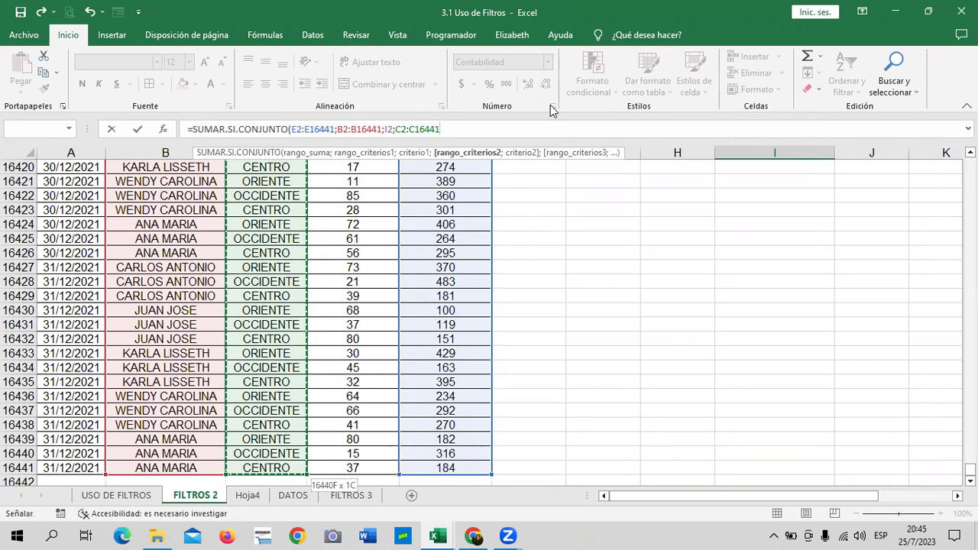
{"action": "type", "text": ";"}
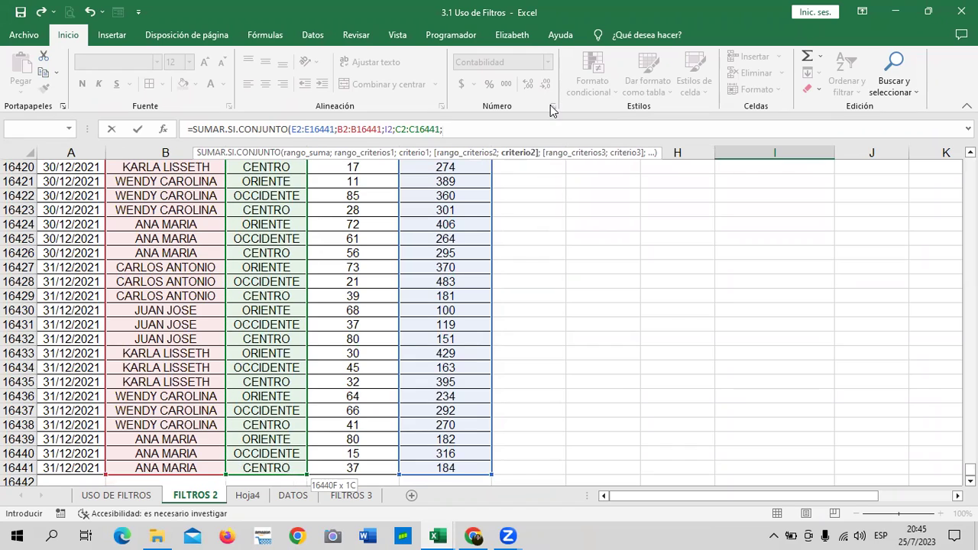
{"action": "left_click_drag", "start_coordinate": [968, 466], "coordinate": [957, 145]}
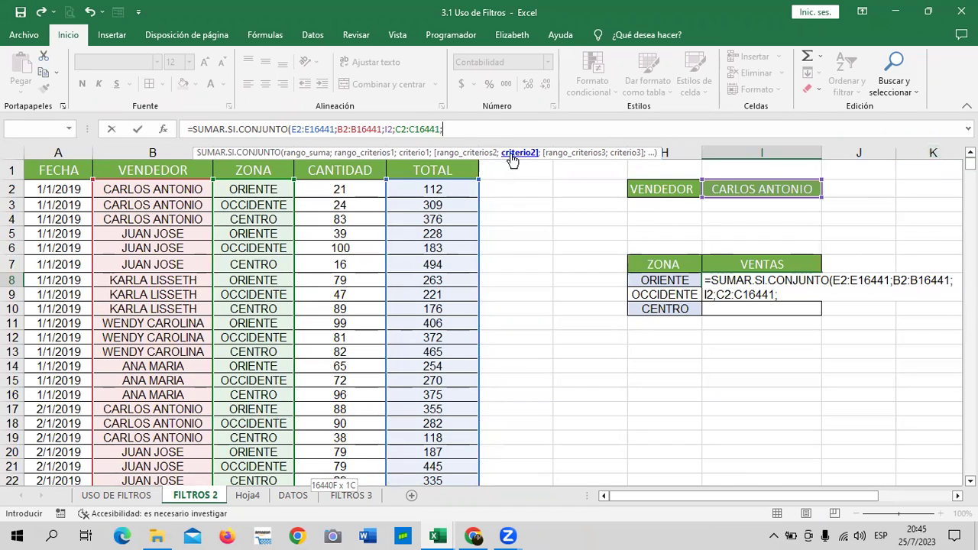
{"action": "left_click", "coordinate": [678, 281]}
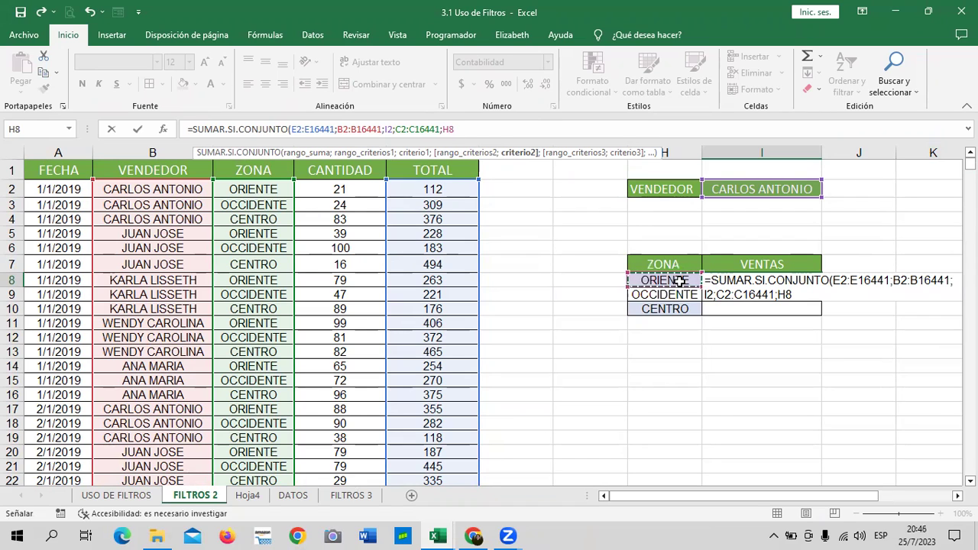
{"action": "type", "text": ")"}
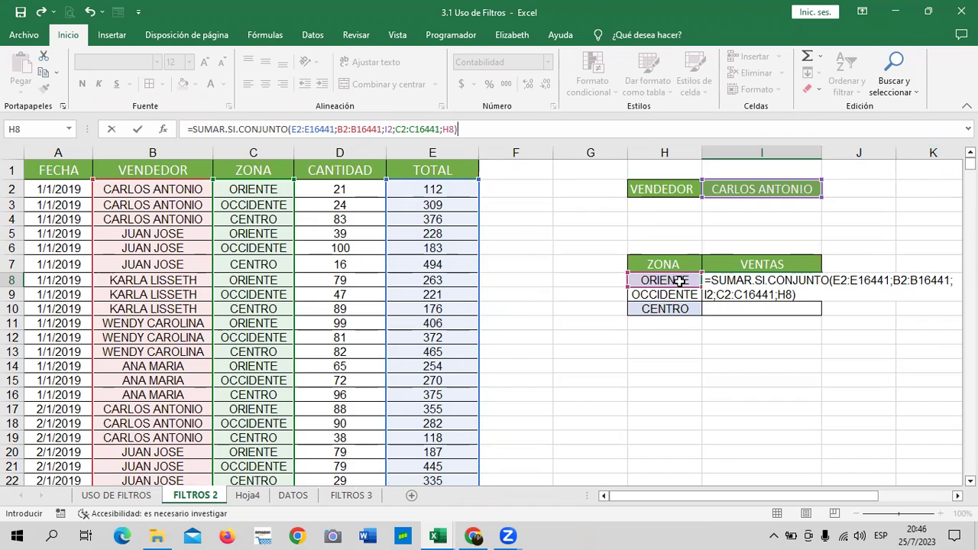
{"action": "key", "text": "Return"}
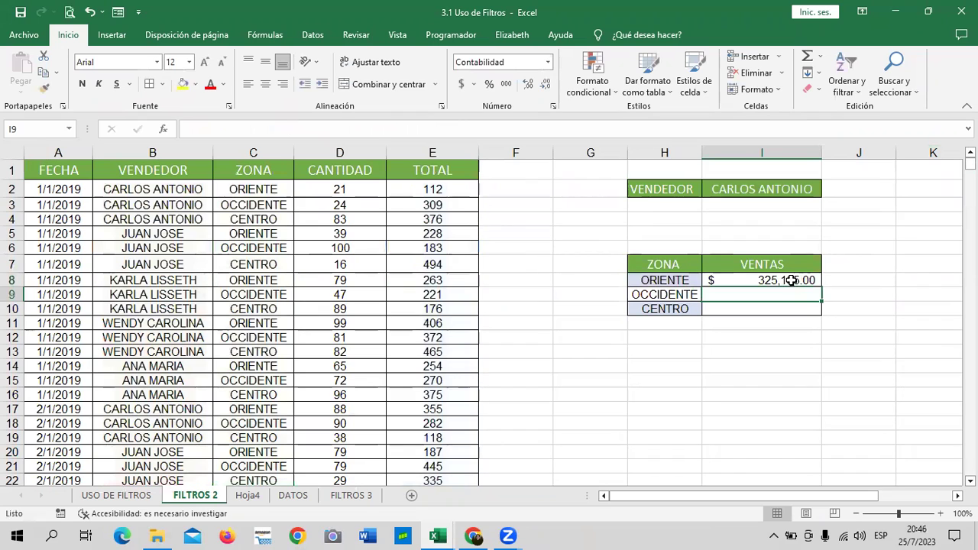
Step: Edit the I8 formula so its sum range becomes absolute: $E$2:$E$16441
{"action": "left_click", "coordinate": [791, 280]}
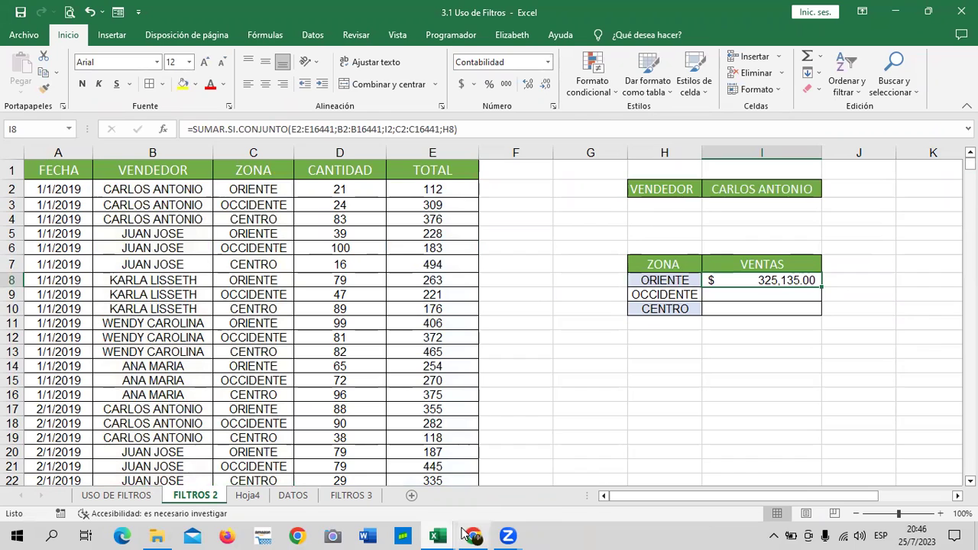
{"action": "mouse_move", "coordinate": [437, 536]}
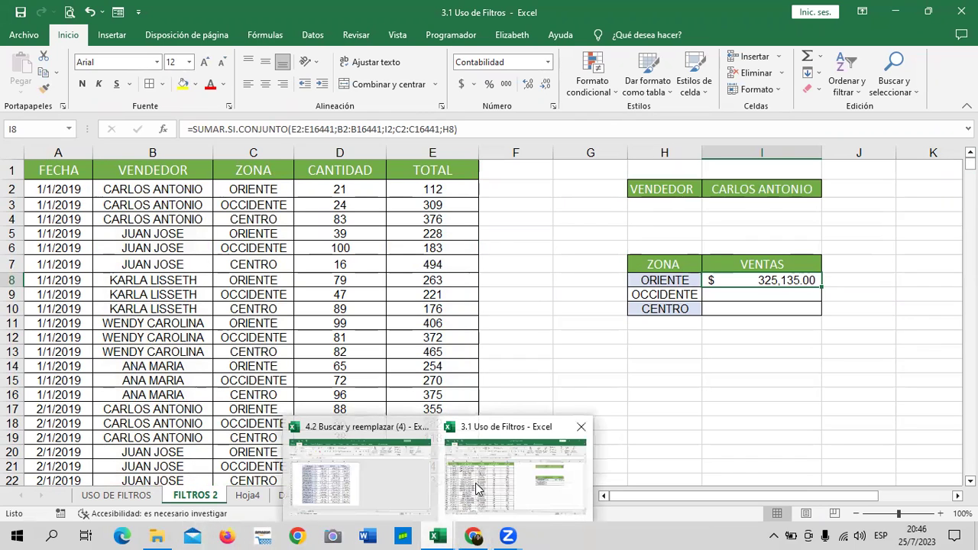
{"action": "left_click", "coordinate": [292, 131]}
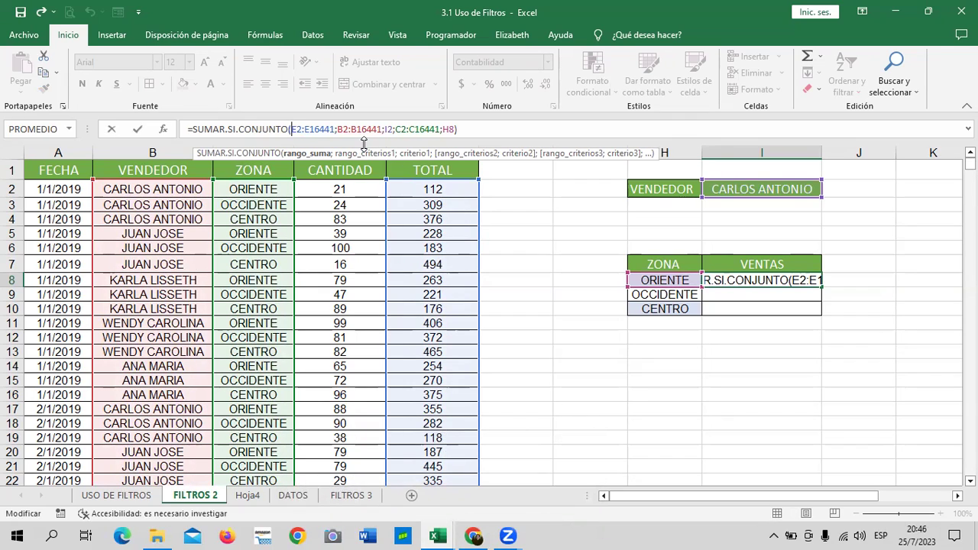
{"action": "type", "text": "$"}
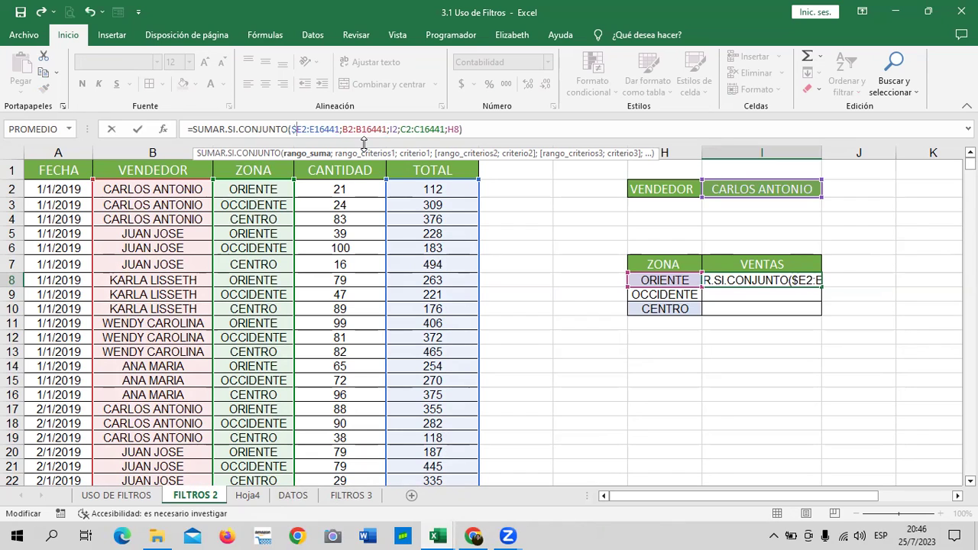
{"action": "left_click", "coordinate": [301, 130]}
{"action": "type", "text": "$"}
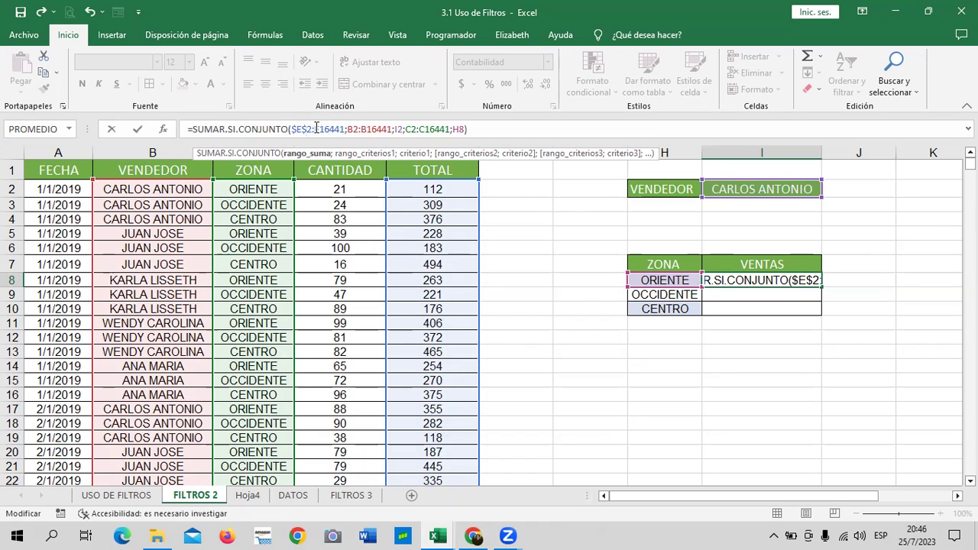
{"action": "left_click", "coordinate": [315, 130]}
{"action": "type", "text": "$"}
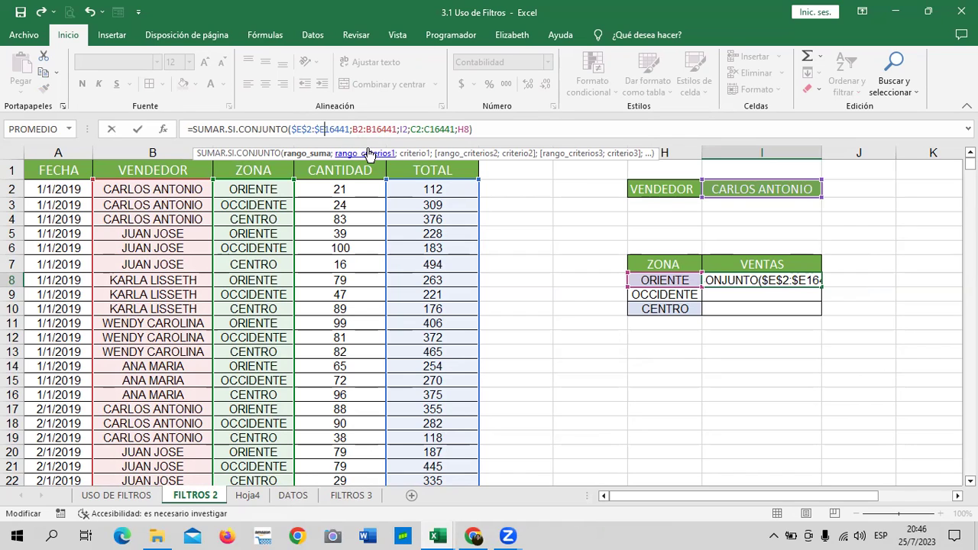
{"action": "type", "text": "$"}
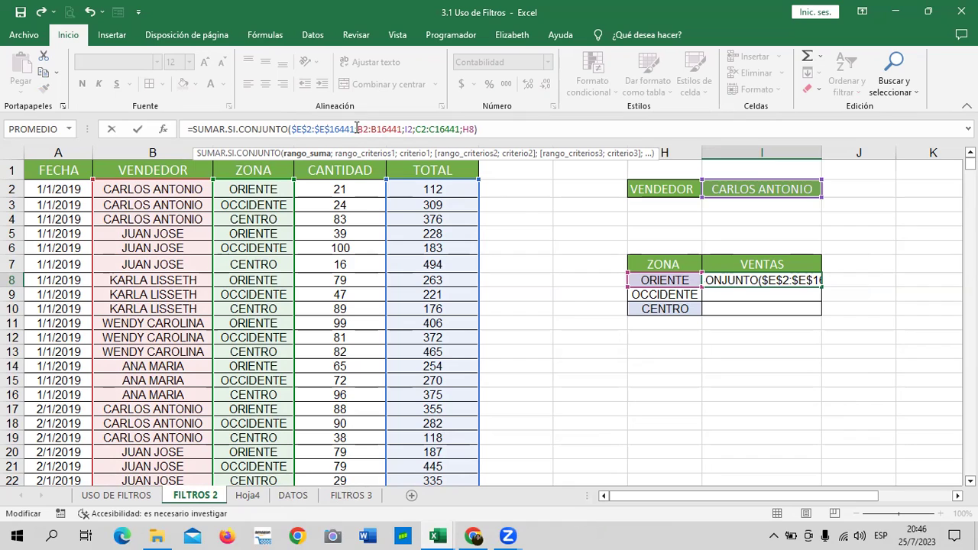
Step: Lock the vendor range in the I8 formula as $B$2:$B$16441
{"action": "left_click_drag", "start_coordinate": [357, 128], "coordinate": [369, 130]}
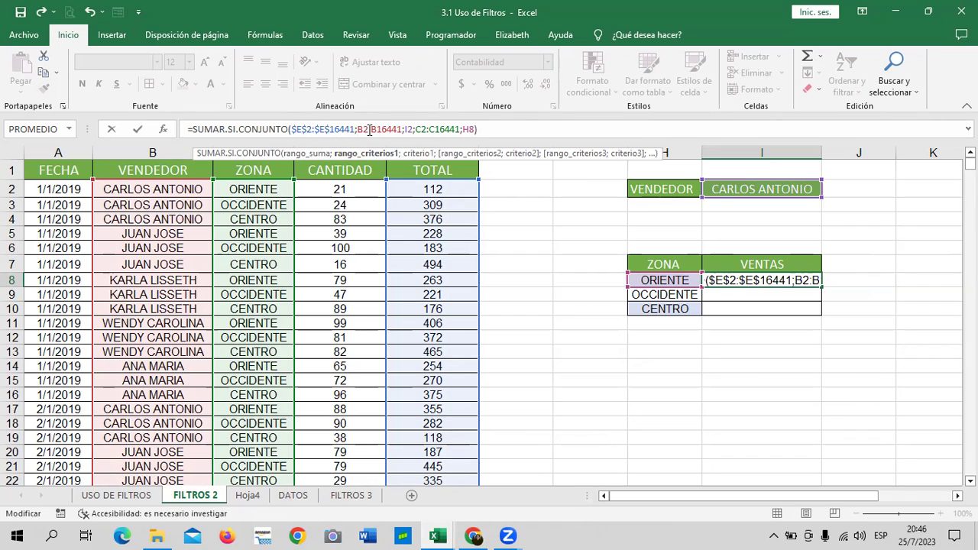
{"action": "key", "text": "F4"}
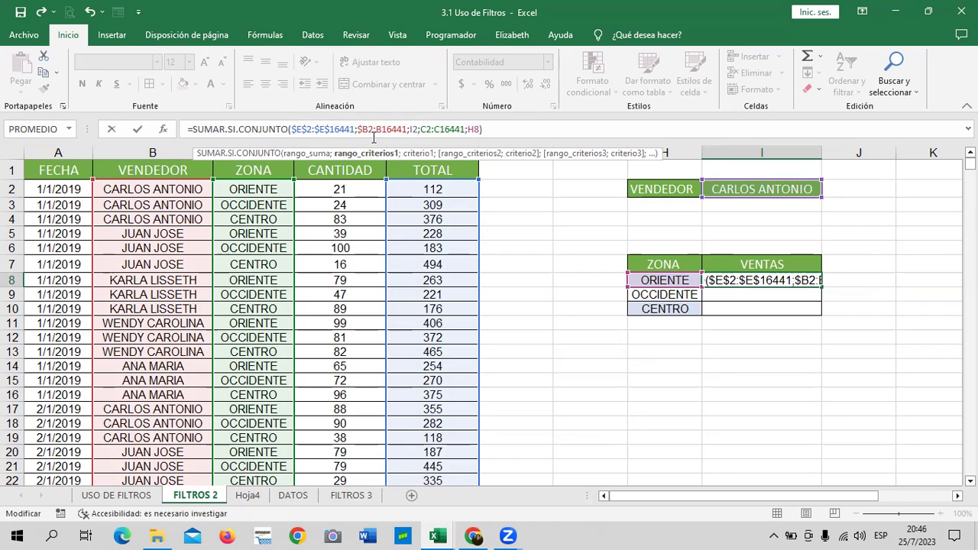
{"action": "type", "text": "$"}
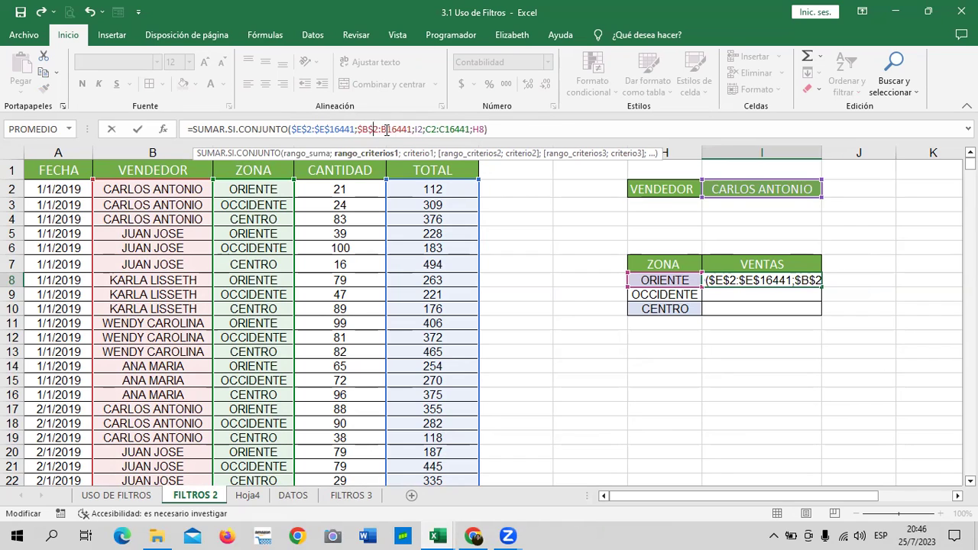
{"action": "left_click", "coordinate": [381, 130]}
{"action": "type", "text": "$"}
{"action": "key", "text": "Right"}
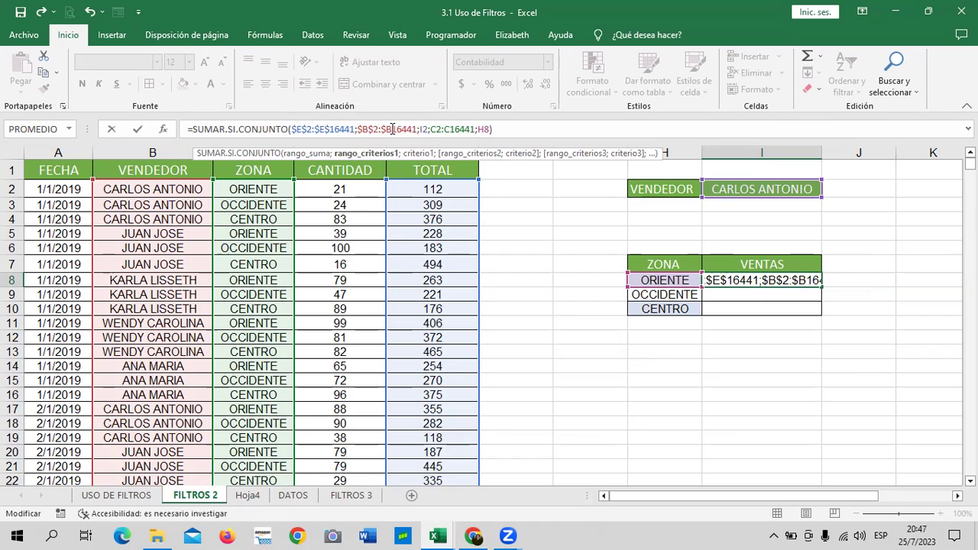
{"action": "type", "text": "$"}
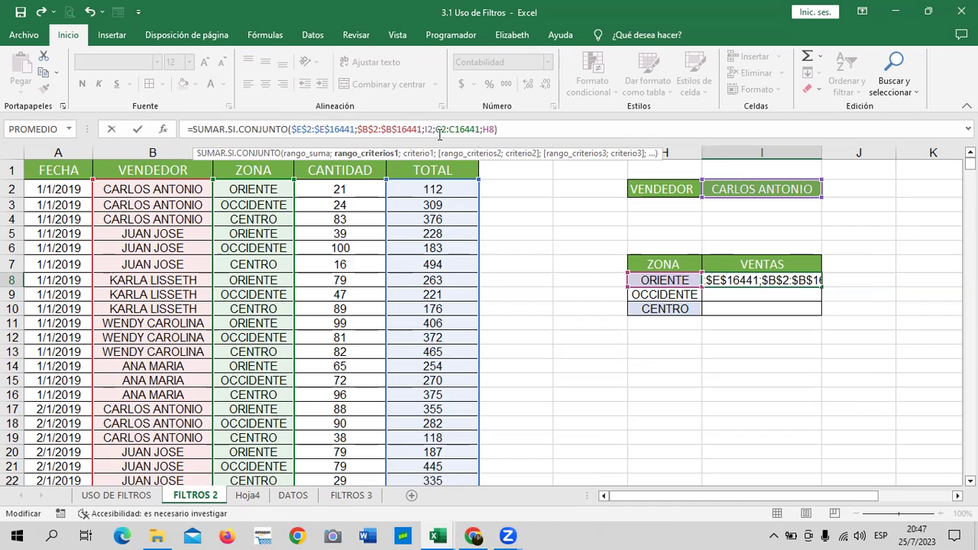
Step: Lock $I$2 and the zone range $C$2:$C$16441, then commit the formula showing $325,135.00
{"action": "left_click", "coordinate": [426, 128]}
{"action": "type", "text": "$E"}
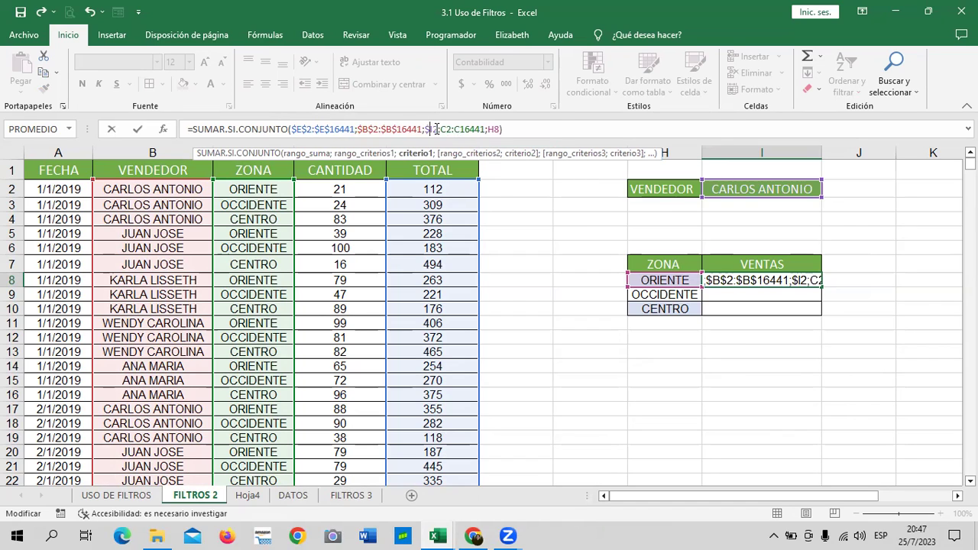
{"action": "type", "text": "$"}
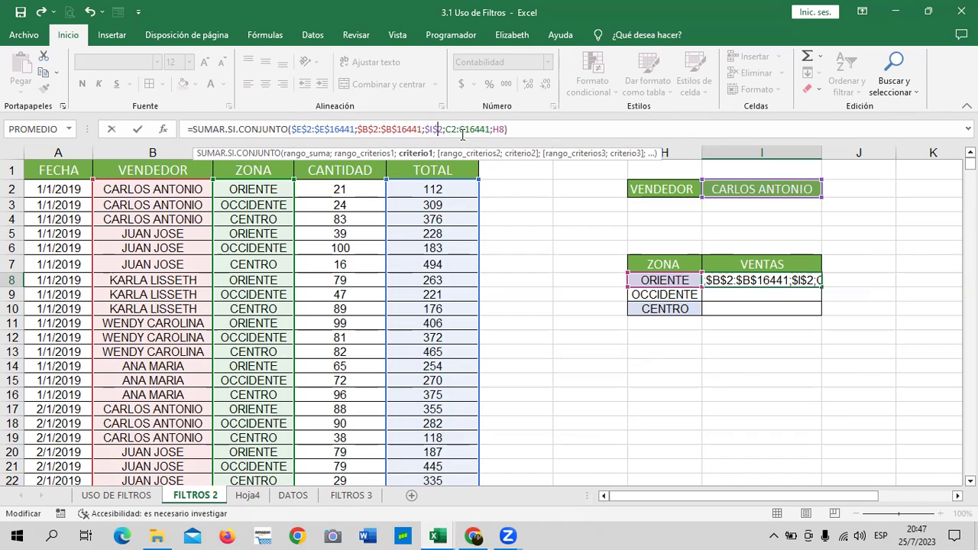
{"action": "key", "text": "Right"}
{"action": "key", "text": "Right"}
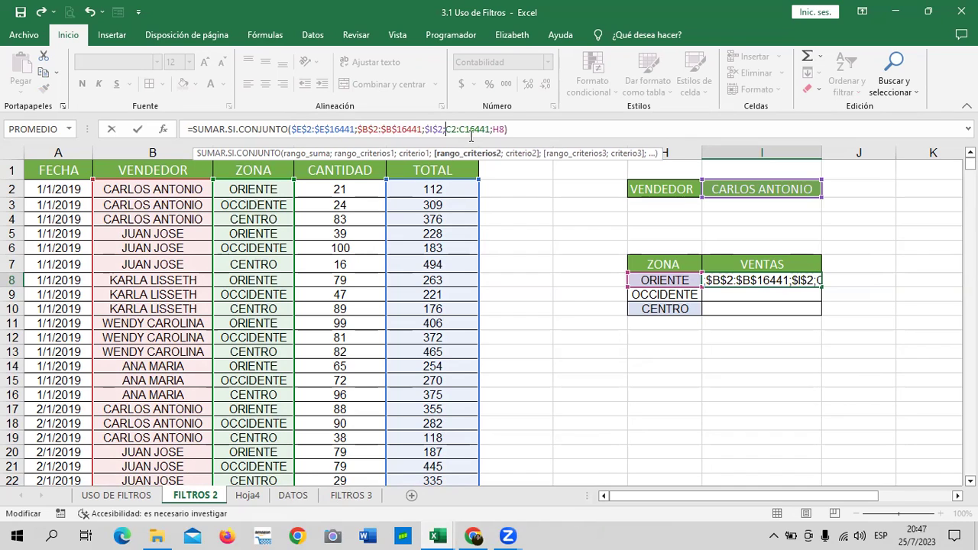
{"action": "type", "text": "$E"}
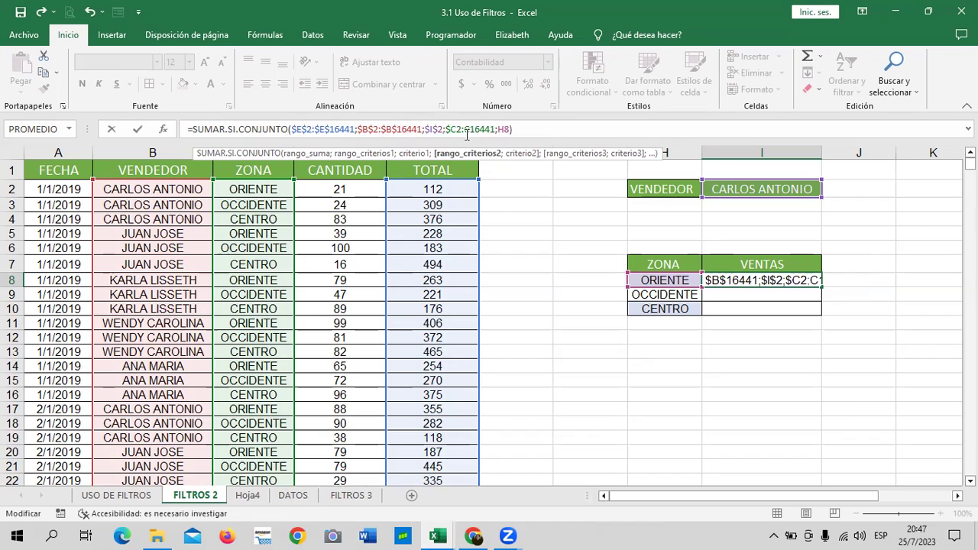
{"action": "type", "text": "$"}
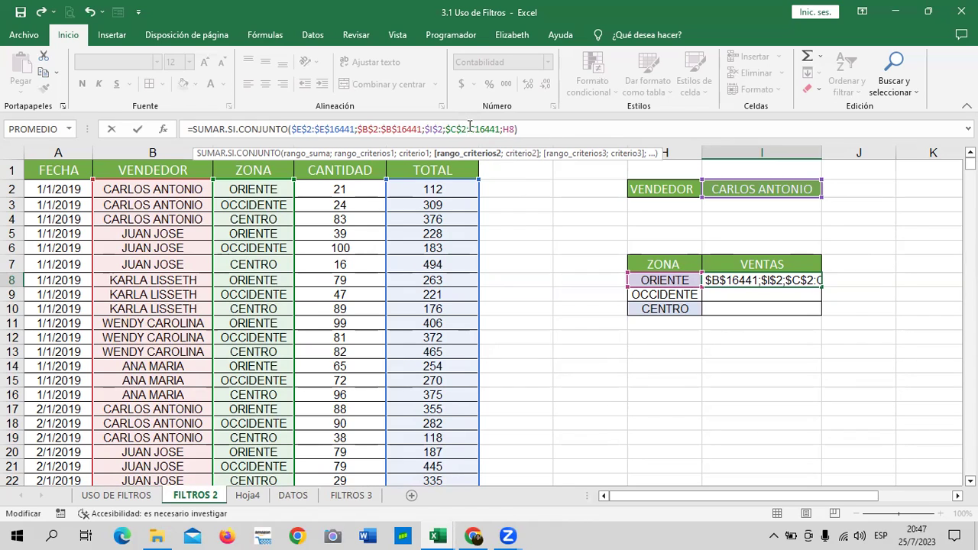
{"action": "type", "text": "$E"}
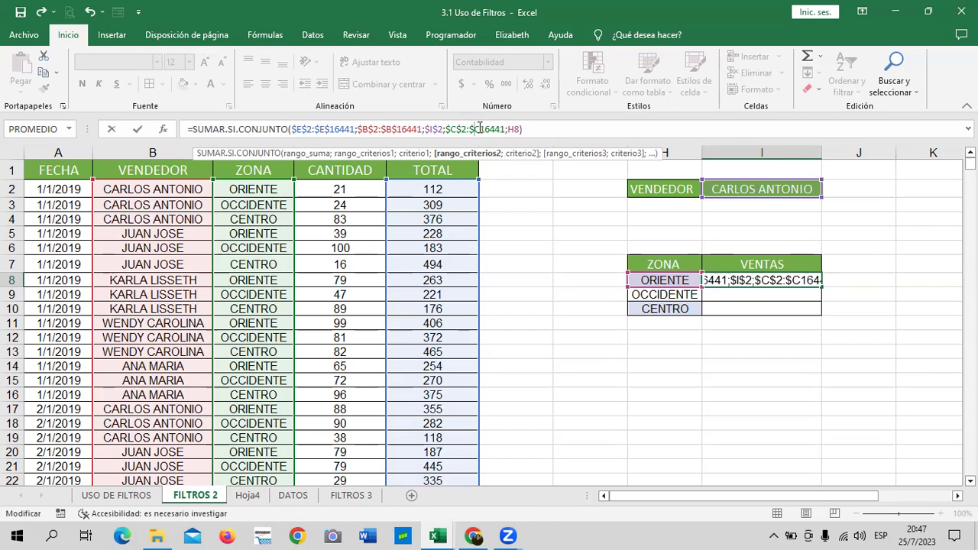
{"action": "type", "text": "$"}
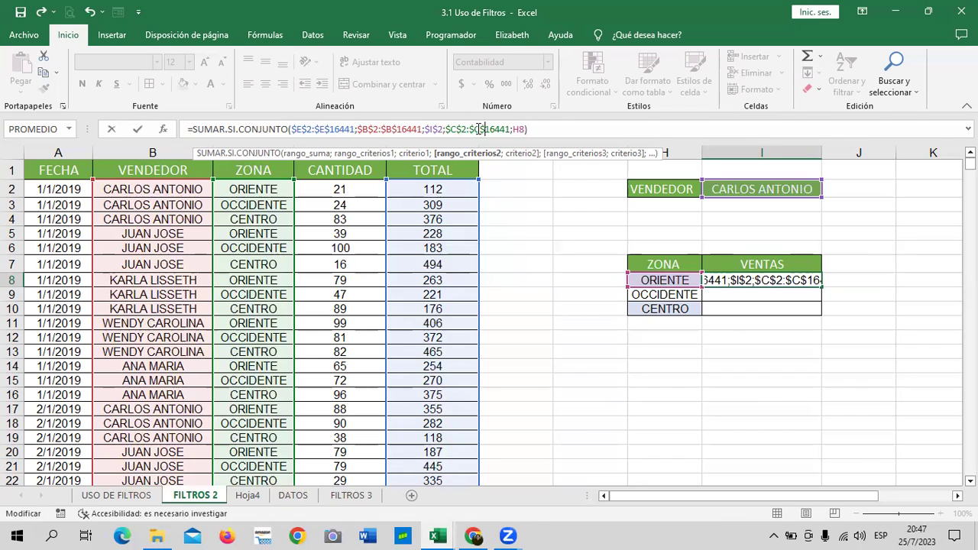
{"action": "left_click", "coordinate": [548, 130]}
{"action": "key", "text": "Return"}
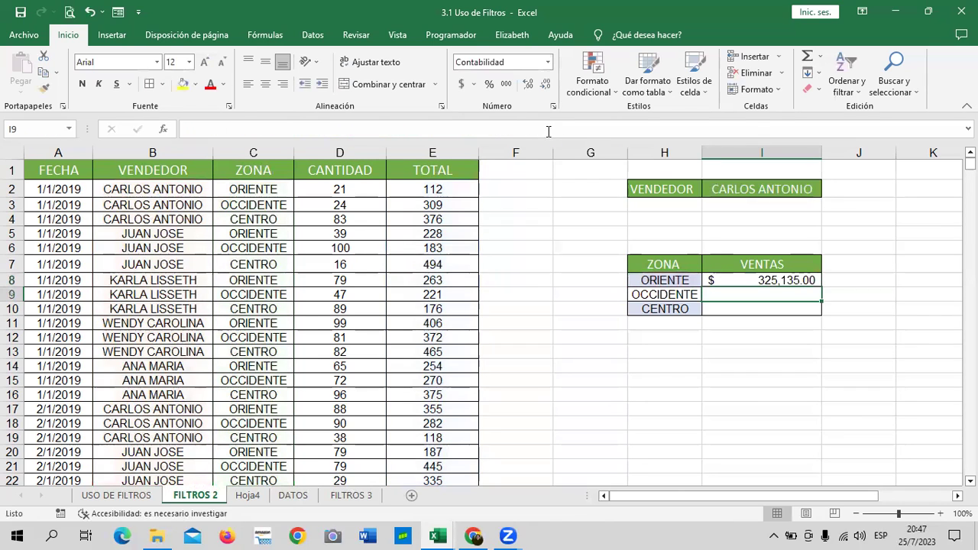
Step: Fill the I8 sales formula down to I10 for OCCIDENTE and CENTRO
{"action": "left_click", "coordinate": [745, 280]}
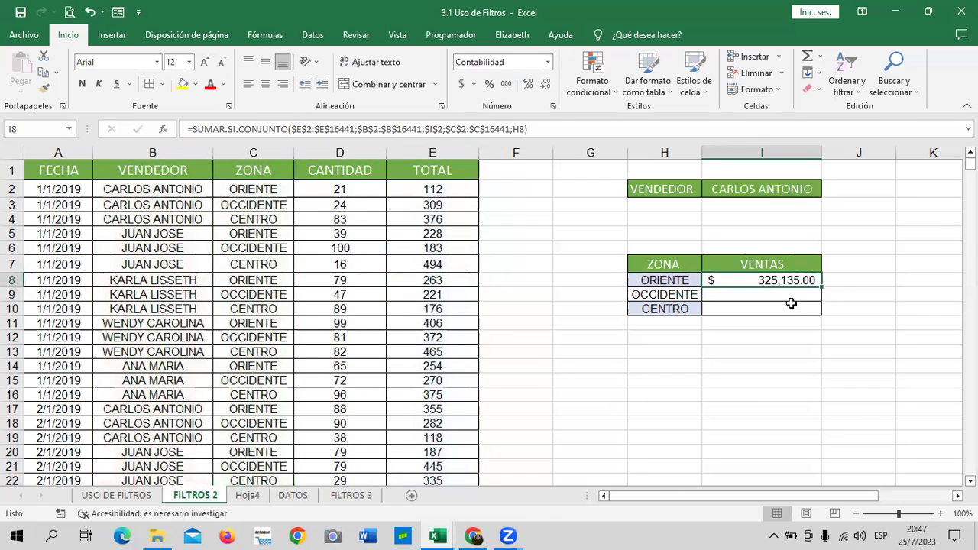
{"action": "left_click_drag", "start_coordinate": [821, 291], "coordinate": [821, 314]}
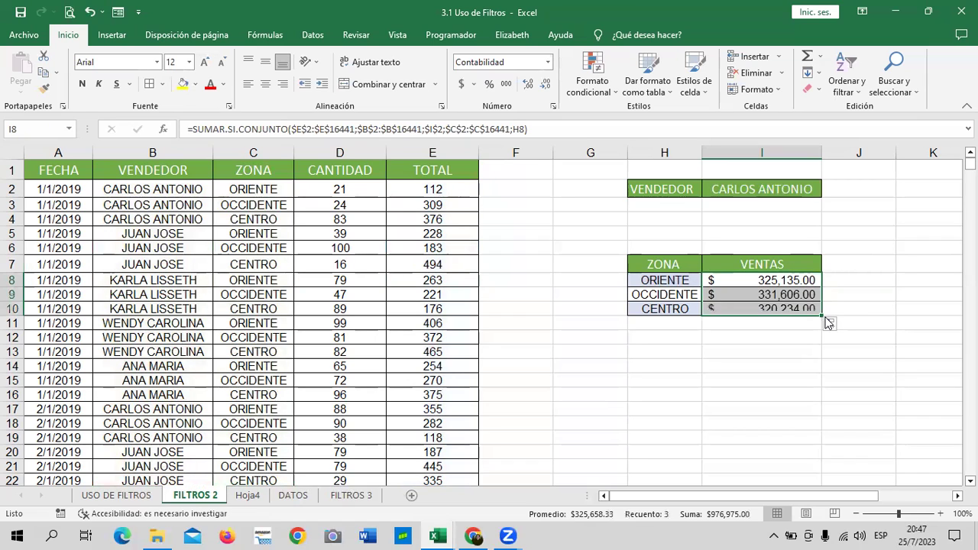
{"action": "left_click", "coordinate": [787, 189]}
{"action": "left_click", "coordinate": [829, 190]}
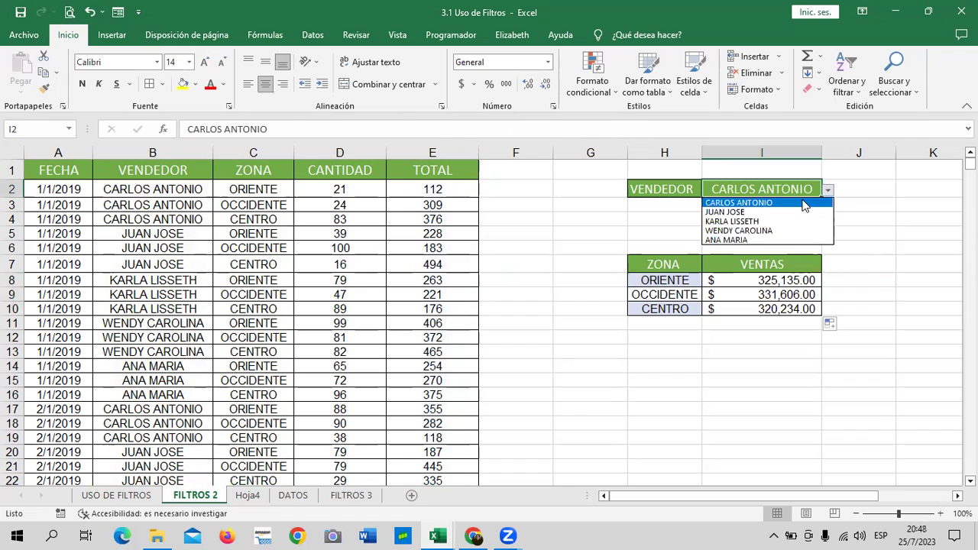
Step: Pick each vendor in I2's drop-down in turn, ending on ANA MARIA (324,191.00, 322,581.00, 322,505.00)
{"action": "left_click", "coordinate": [803, 203]}
{"action": "left_click", "coordinate": [827, 189]}
{"action": "left_click", "coordinate": [793, 203]}
{"action": "left_click", "coordinate": [828, 190]}
{"action": "left_click", "coordinate": [800, 213]}
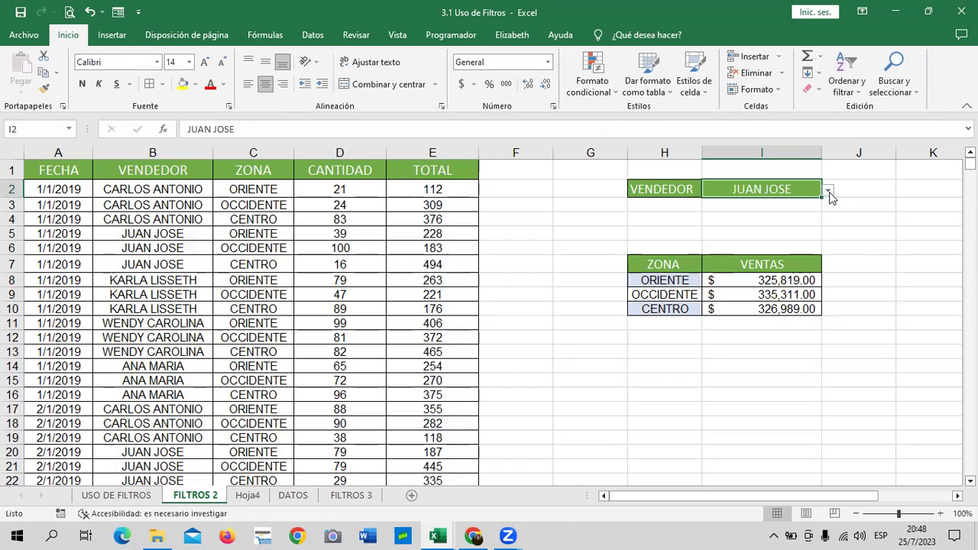
{"action": "left_click", "coordinate": [829, 190]}
{"action": "left_click", "coordinate": [787, 219]}
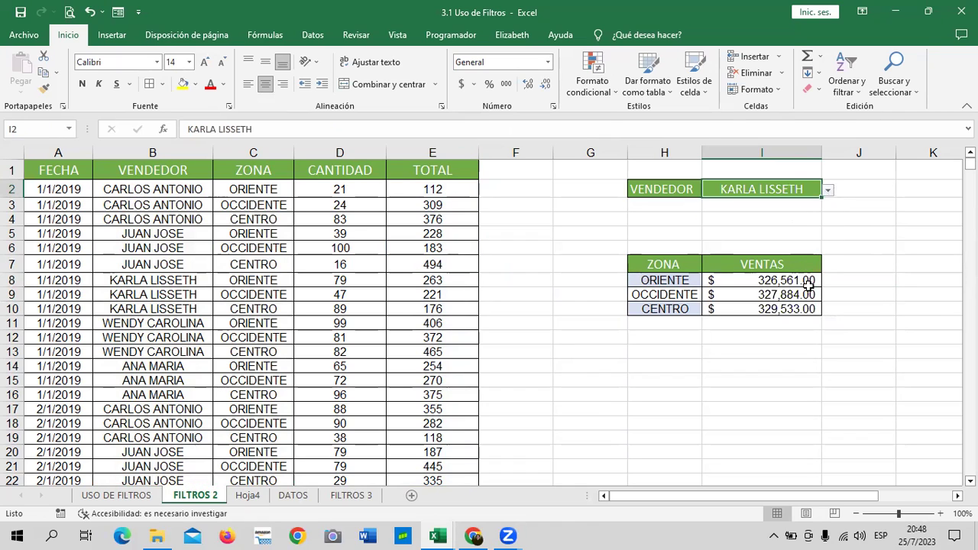
{"action": "left_click", "coordinate": [828, 190]}
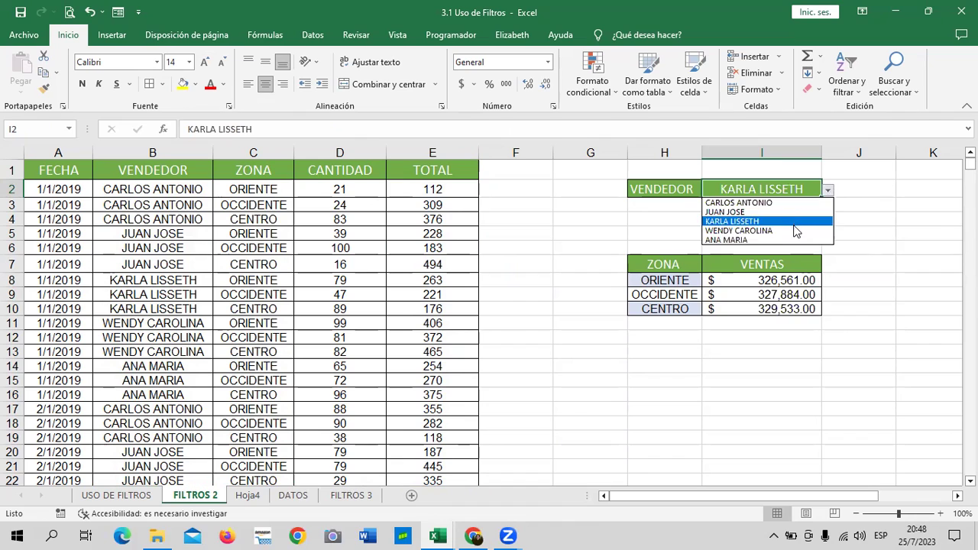
{"action": "left_click", "coordinate": [795, 230]}
{"action": "left_click", "coordinate": [828, 190]}
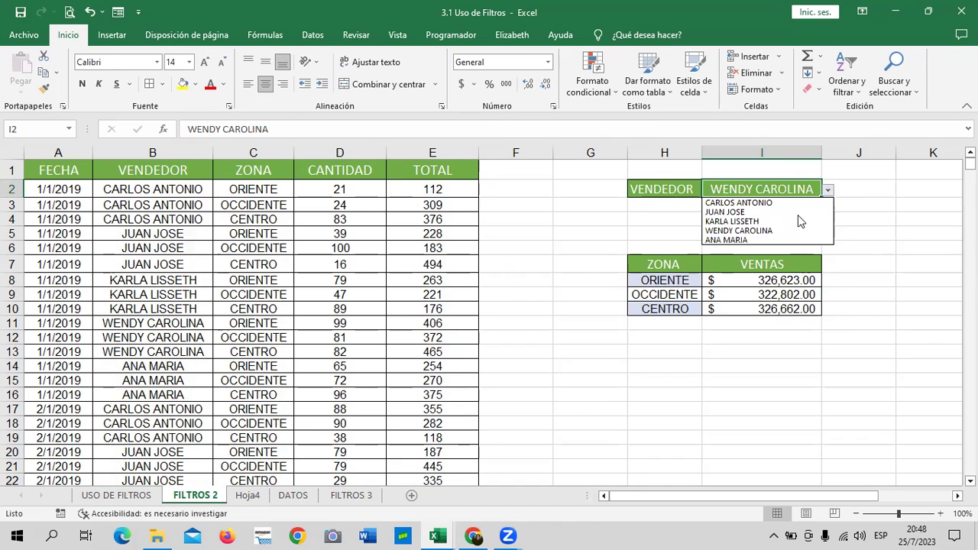
{"action": "left_click", "coordinate": [786, 239]}
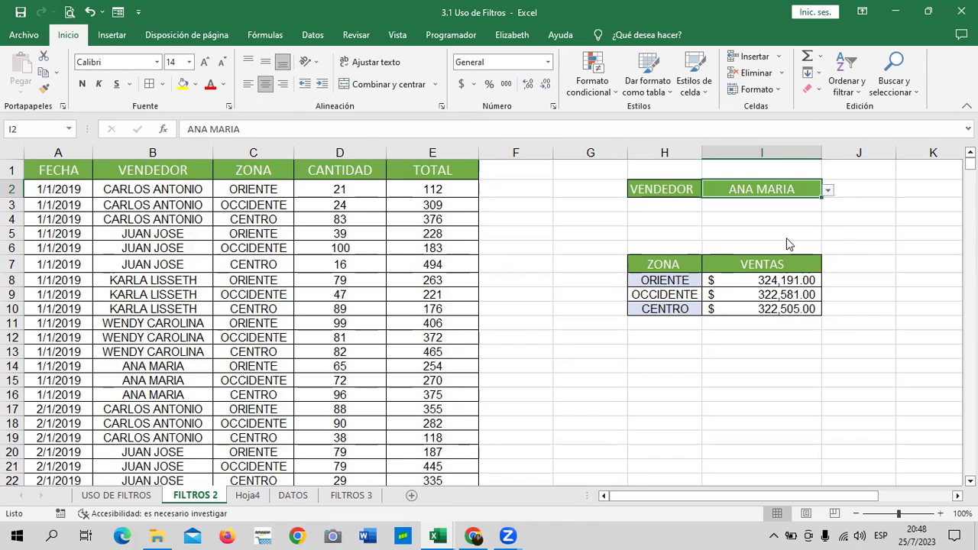
{"action": "left_click", "coordinate": [762, 337]}
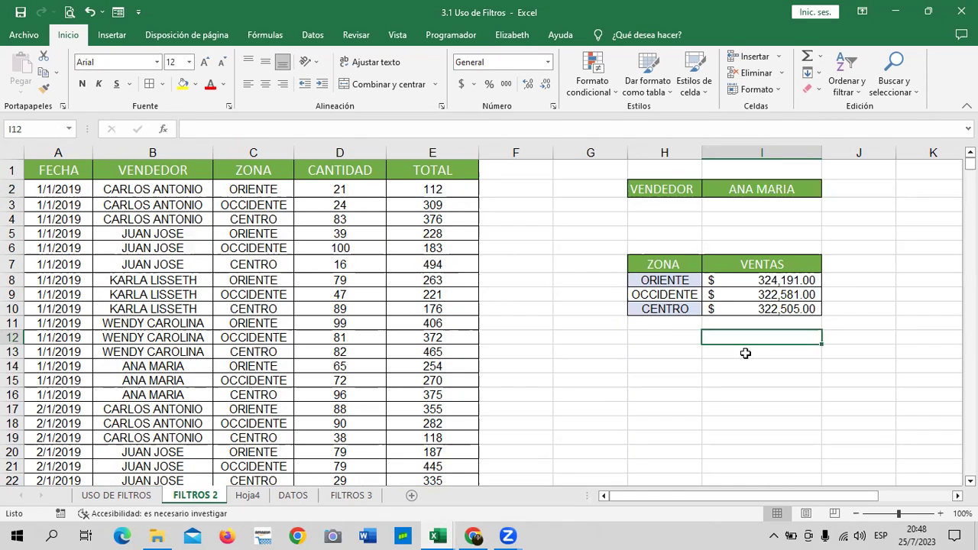
Step: Enter a TOTAL label in H11 and centre it across H11:I11
{"action": "left_click", "coordinate": [664, 322]}
{"action": "type", "text": "TOTA"}
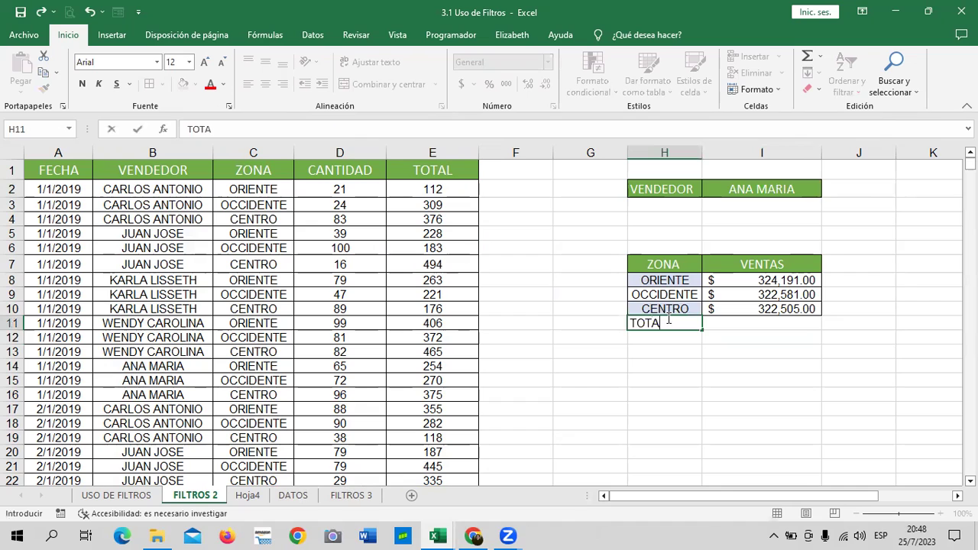
{"action": "key", "text": "Return"}
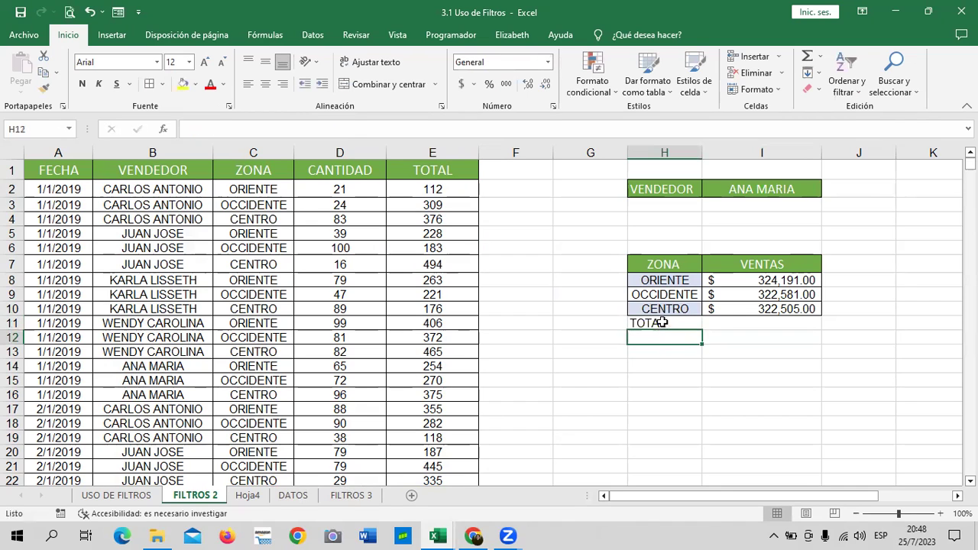
{"action": "left_click_drag", "start_coordinate": [657, 324], "coordinate": [735, 321]}
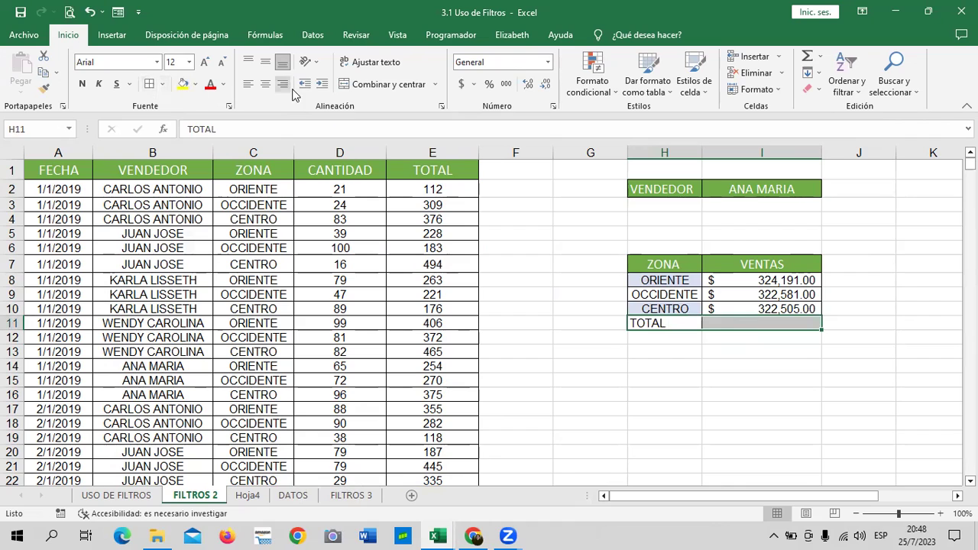
{"action": "left_click", "coordinate": [265, 84]}
{"action": "left_click", "coordinate": [762, 394]}
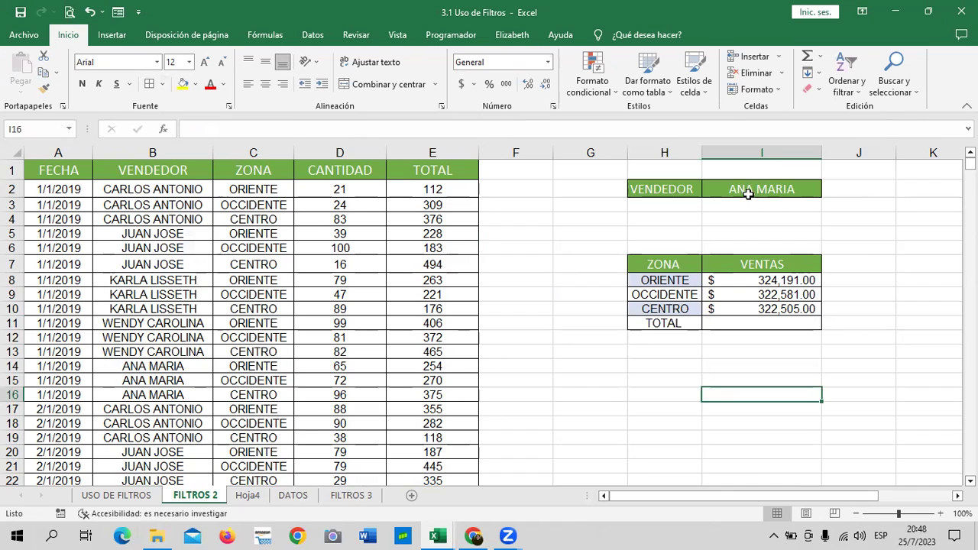
Step: AutoSum the three zone sales in I11 with =SUMA(I8:I10), giving $969,277.00
{"action": "left_click", "coordinate": [762, 325]}
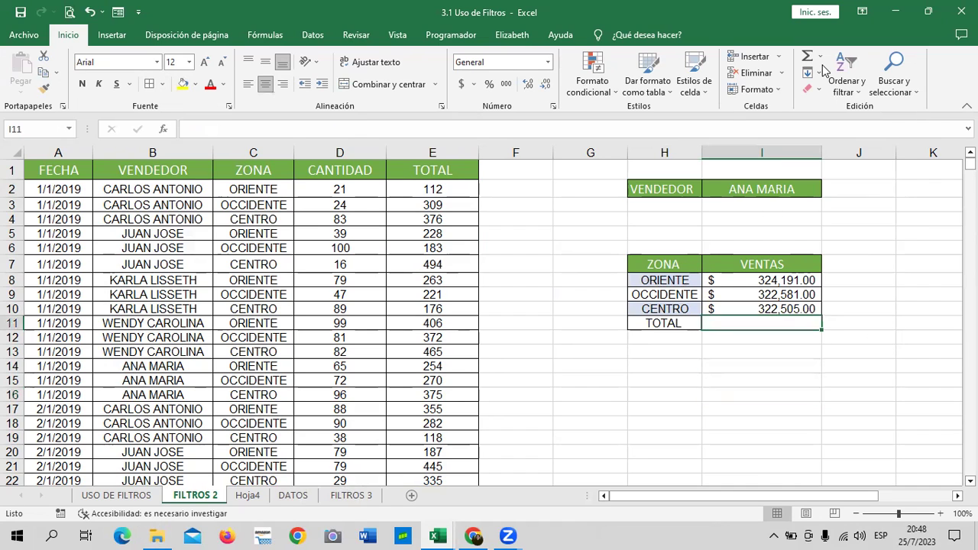
{"action": "left_click", "coordinate": [808, 58]}
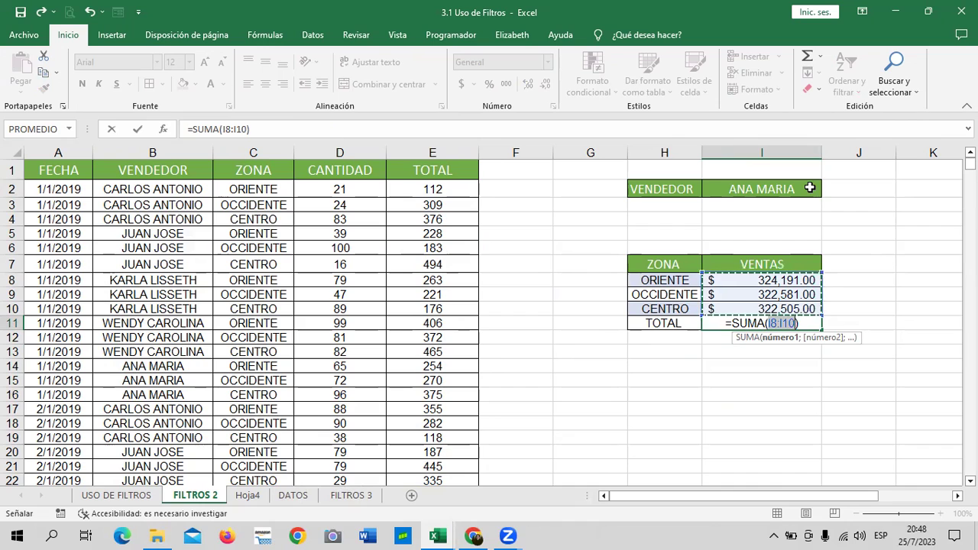
{"action": "key", "text": "Return"}
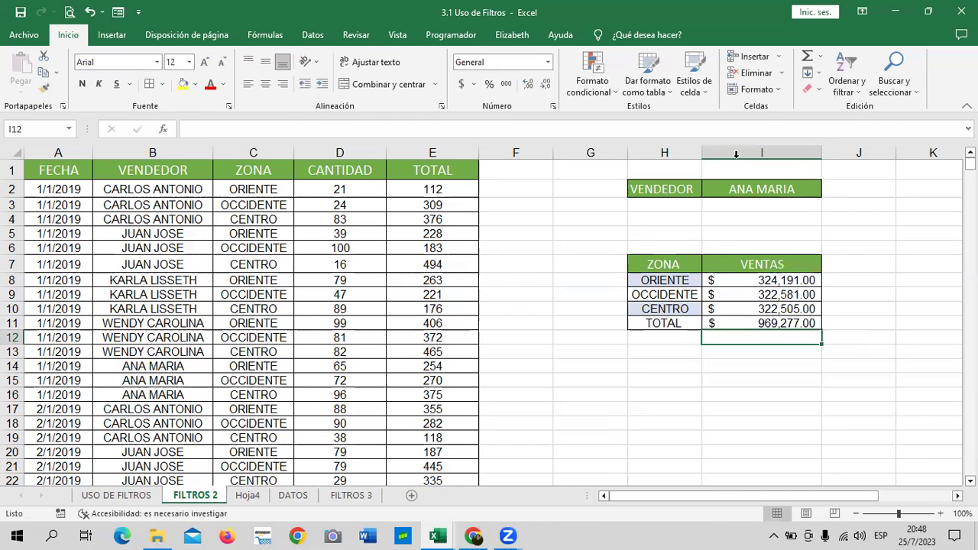
{"action": "left_click", "coordinate": [767, 322]}
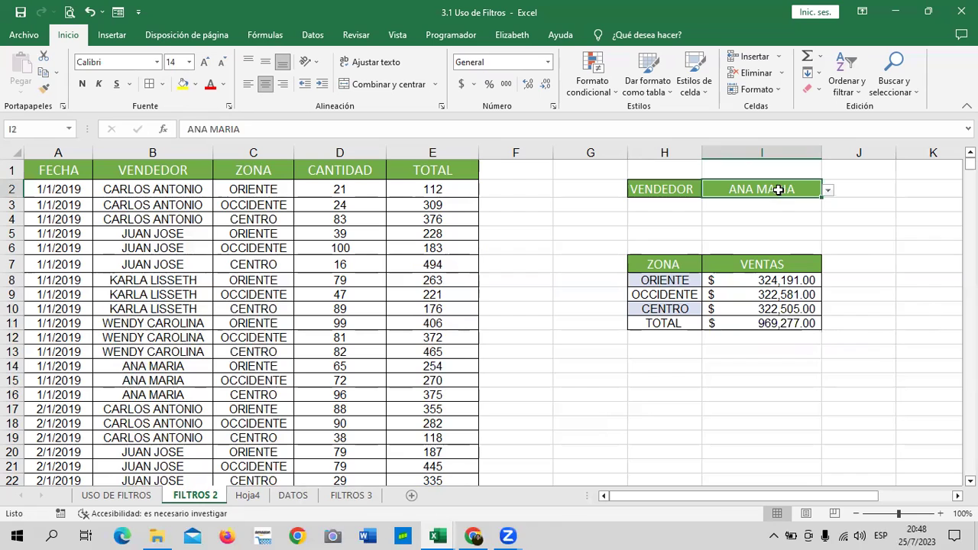
Step: Give I11 the orange Énfasis2 cell style and enlarge its font to 14 points
{"action": "left_click", "coordinate": [766, 324]}
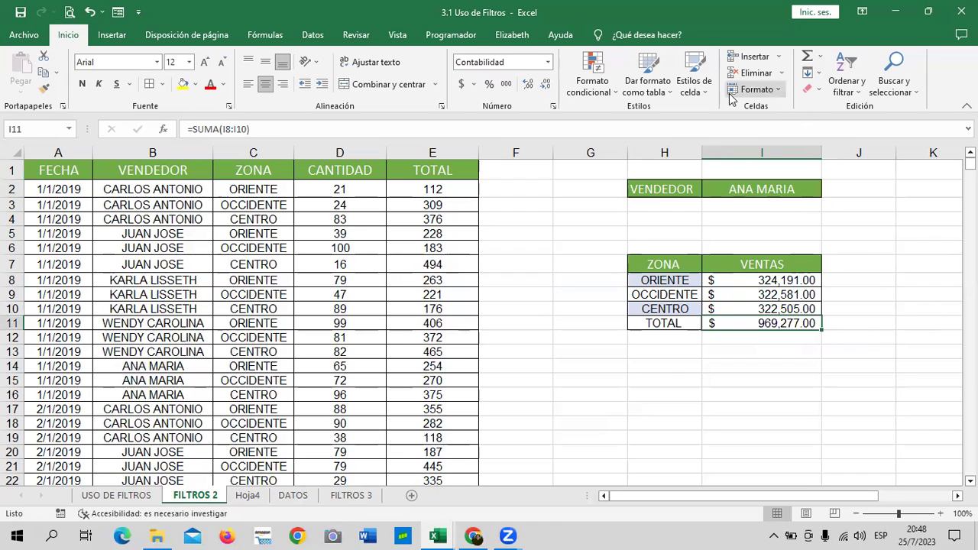
{"action": "left_click", "coordinate": [706, 88]}
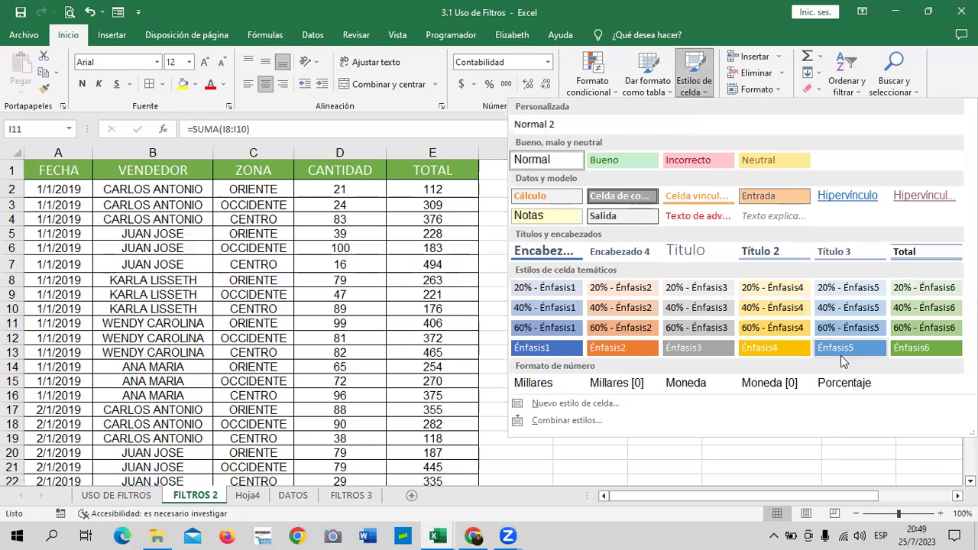
{"action": "left_click", "coordinate": [629, 347]}
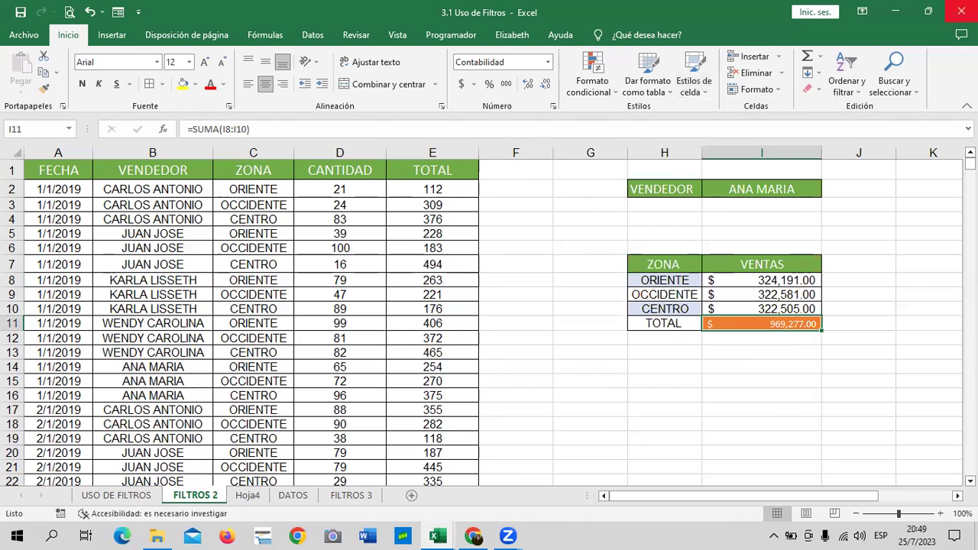
{"action": "left_click", "coordinate": [206, 65]}
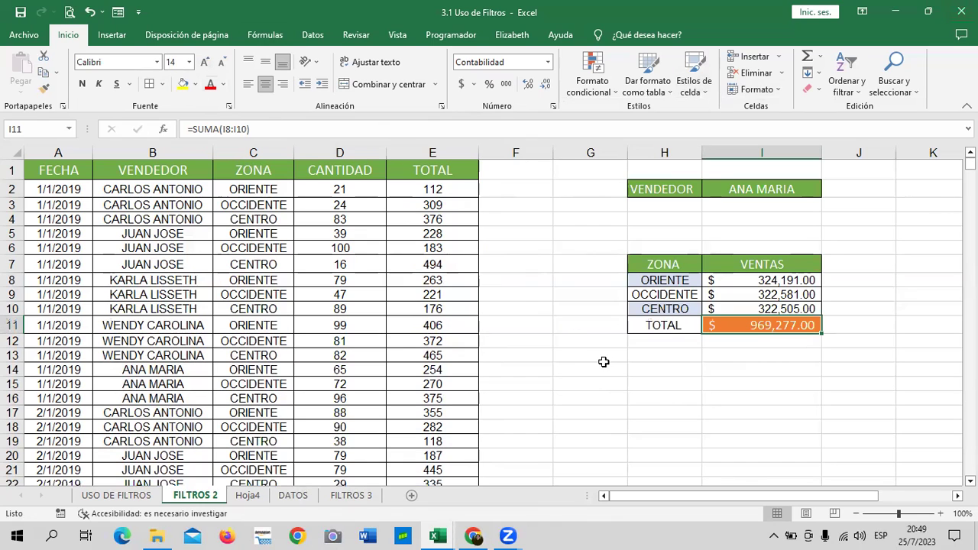
{"action": "left_click", "coordinate": [716, 416]}
{"action": "left_click", "coordinate": [734, 320]}
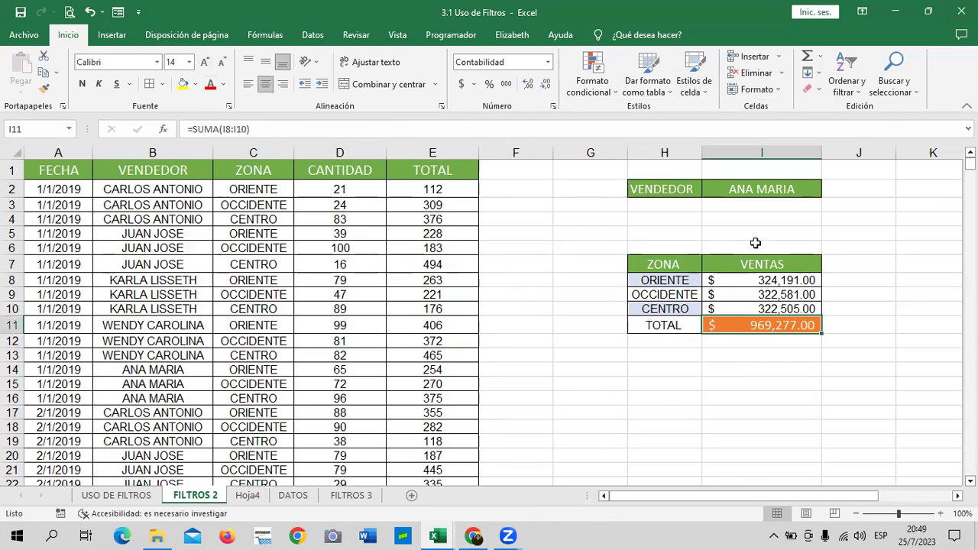
{"action": "left_click", "coordinate": [801, 193]}
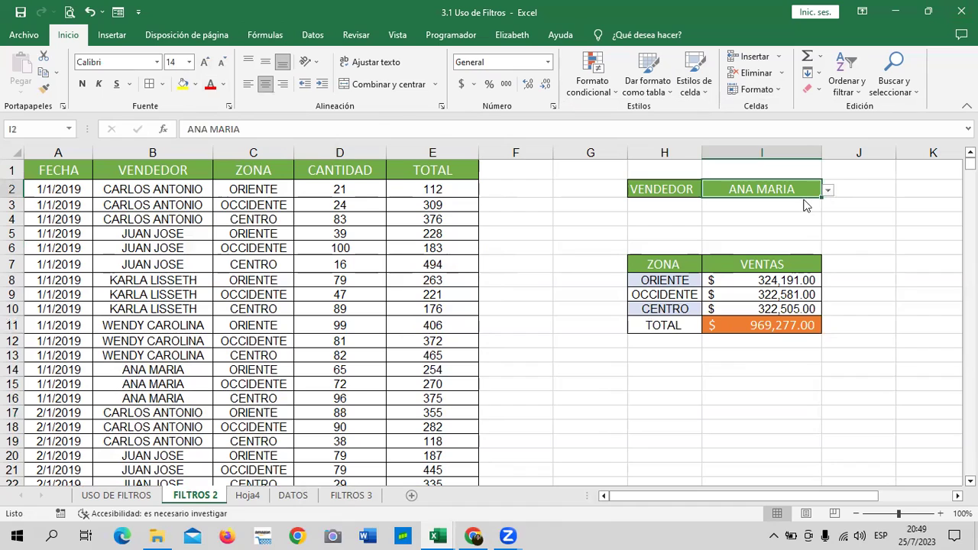
{"action": "left_click", "coordinate": [827, 189]}
{"action": "left_click", "coordinate": [733, 202]}
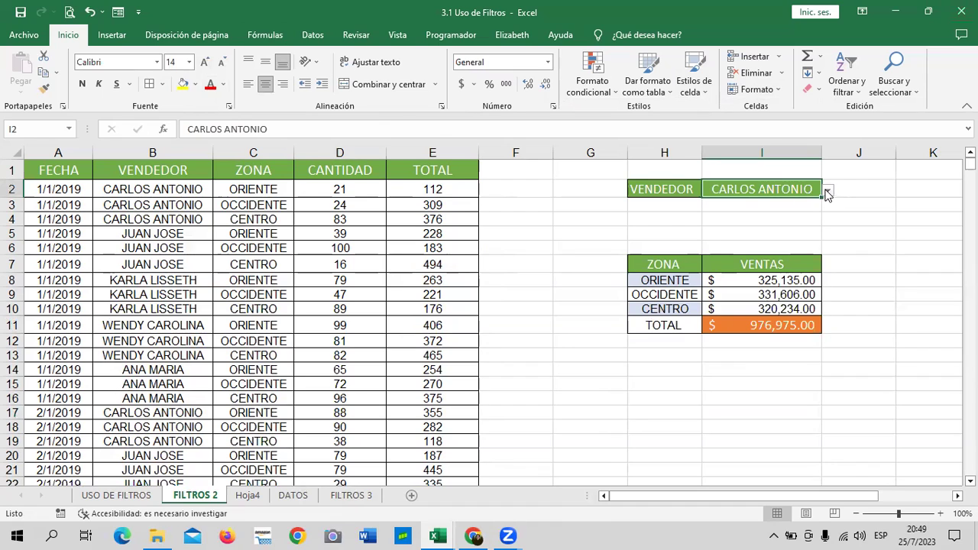
{"action": "left_click", "coordinate": [828, 193]}
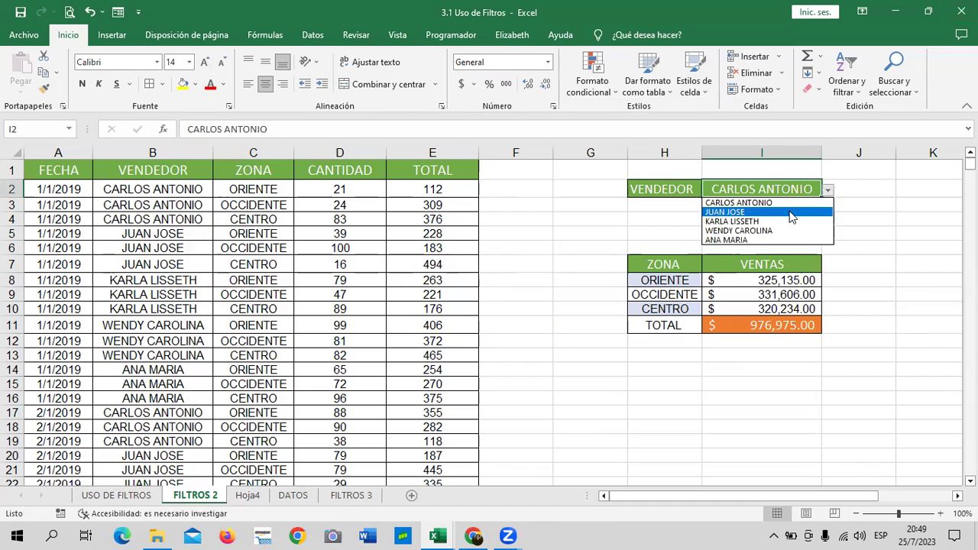
{"action": "left_click", "coordinate": [792, 211]}
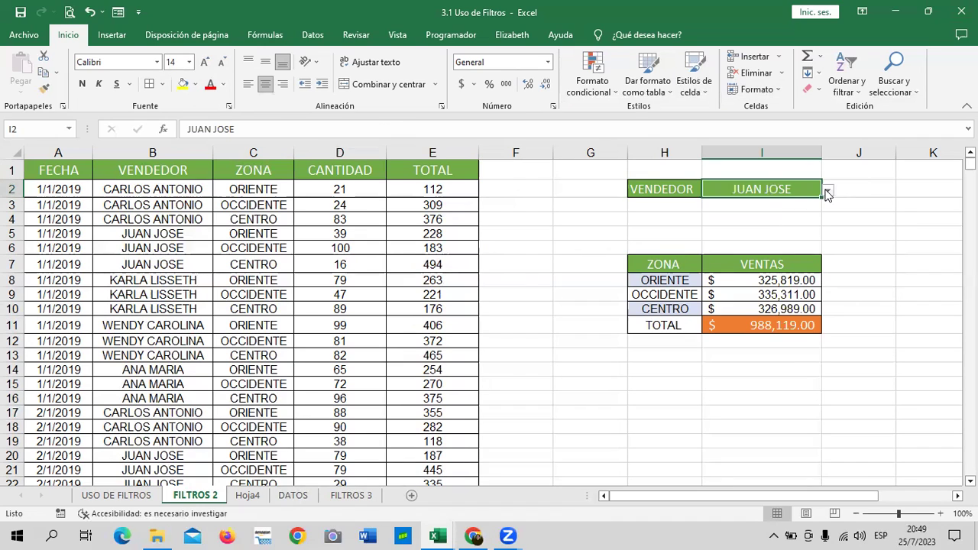
{"action": "left_click", "coordinate": [827, 192]}
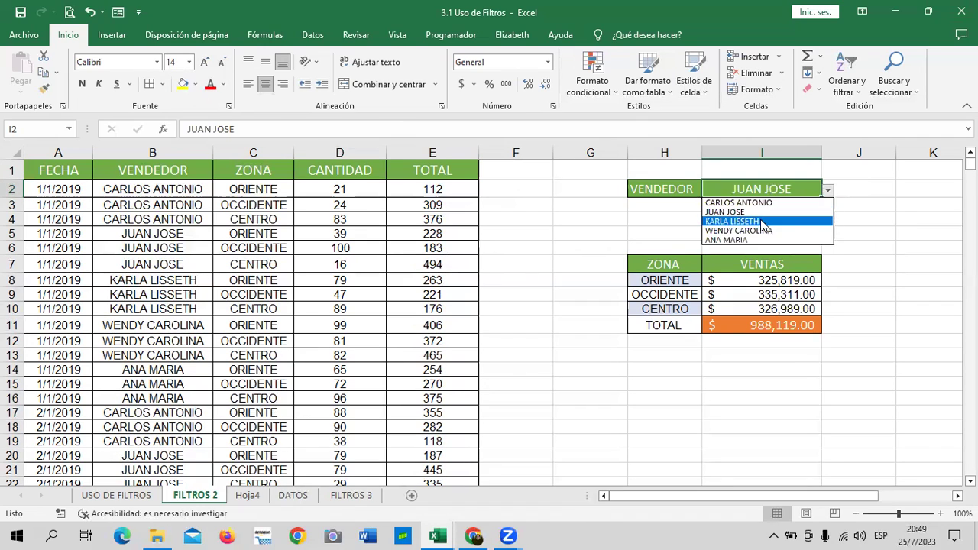
{"action": "left_click", "coordinate": [764, 220]}
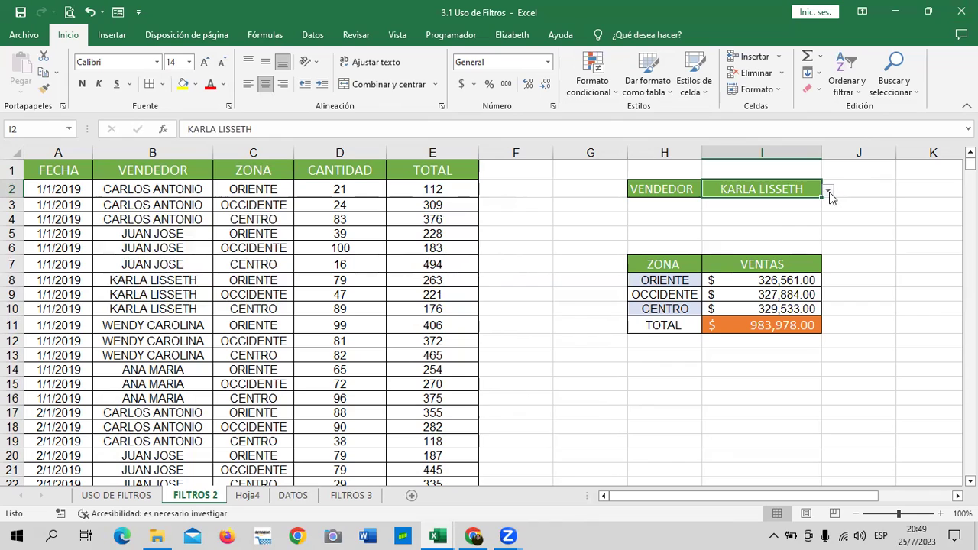
{"action": "left_click", "coordinate": [828, 193]}
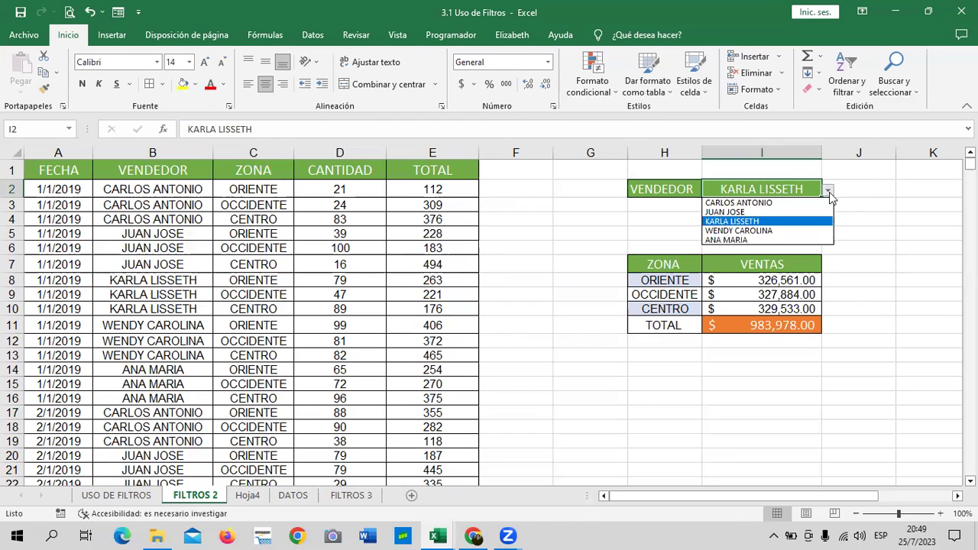
{"action": "left_click", "coordinate": [783, 226]}
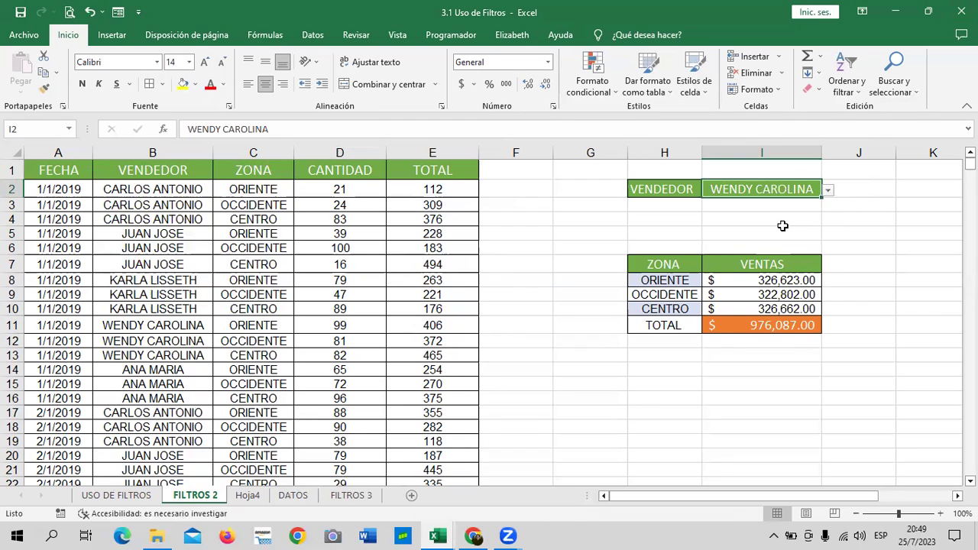
{"action": "left_click", "coordinate": [827, 192]}
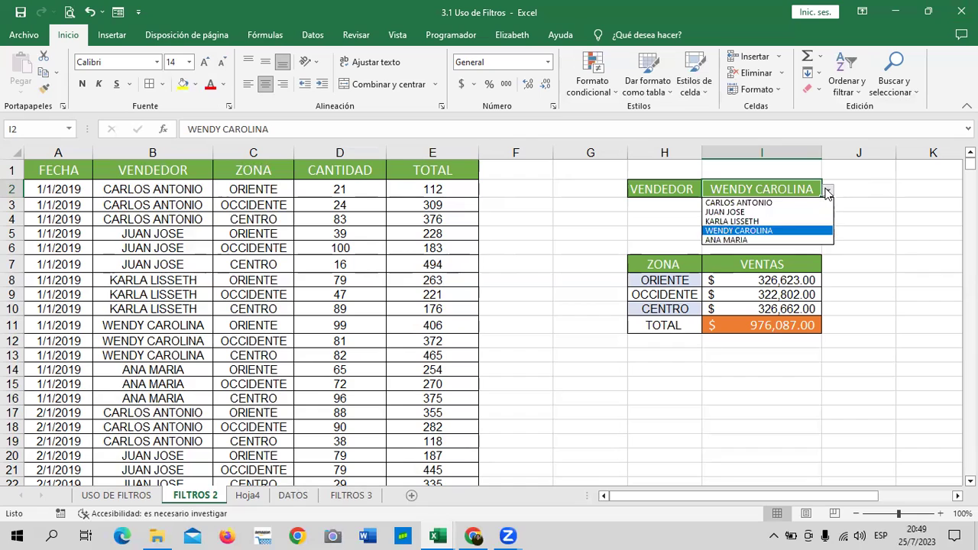
{"action": "left_click", "coordinate": [774, 241]}
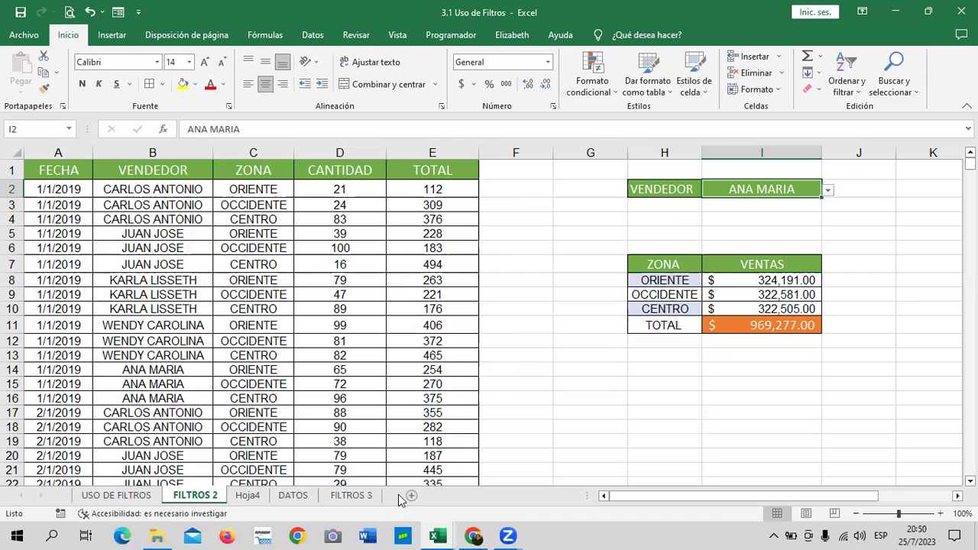
Step: Insert the blank worksheet Hoja5 and return to it after checking FILTROS 3
{"action": "left_click", "coordinate": [411, 496]}
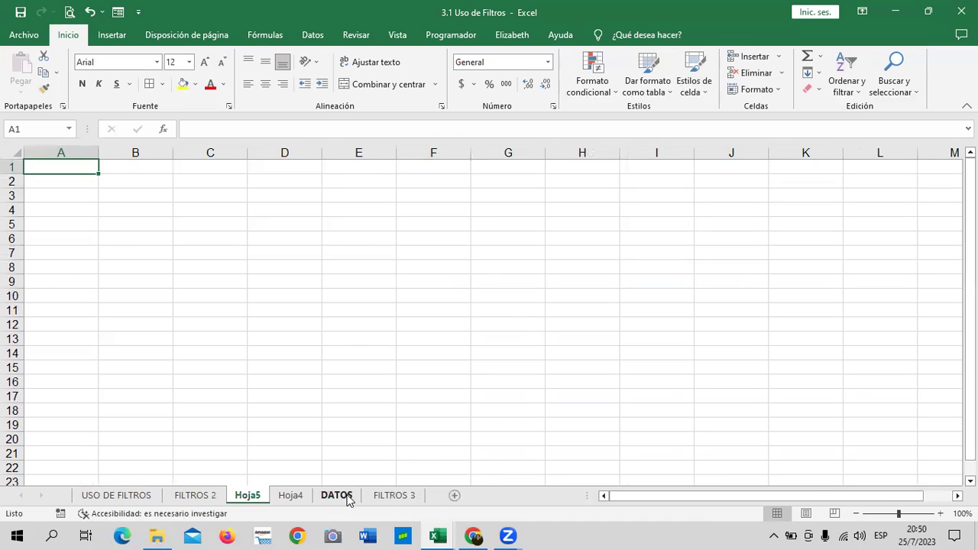
{"action": "key", "text": "ctrl+Page_Down"}
{"action": "key", "text": "ctrl+Page_Down"}
{"action": "key", "text": "ctrl+Page_Down"}
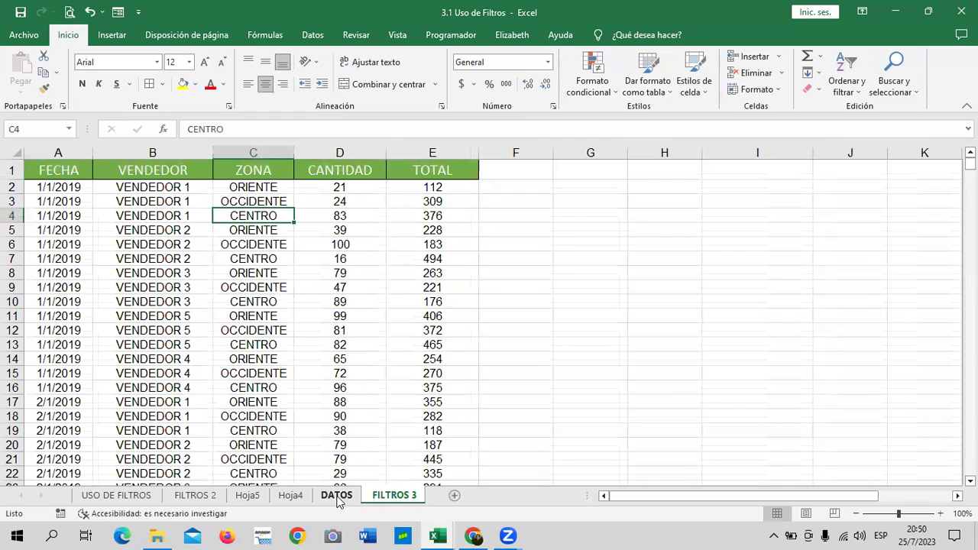
{"action": "left_click", "coordinate": [260, 501]}
{"action": "left_click", "coordinate": [580, 381]}
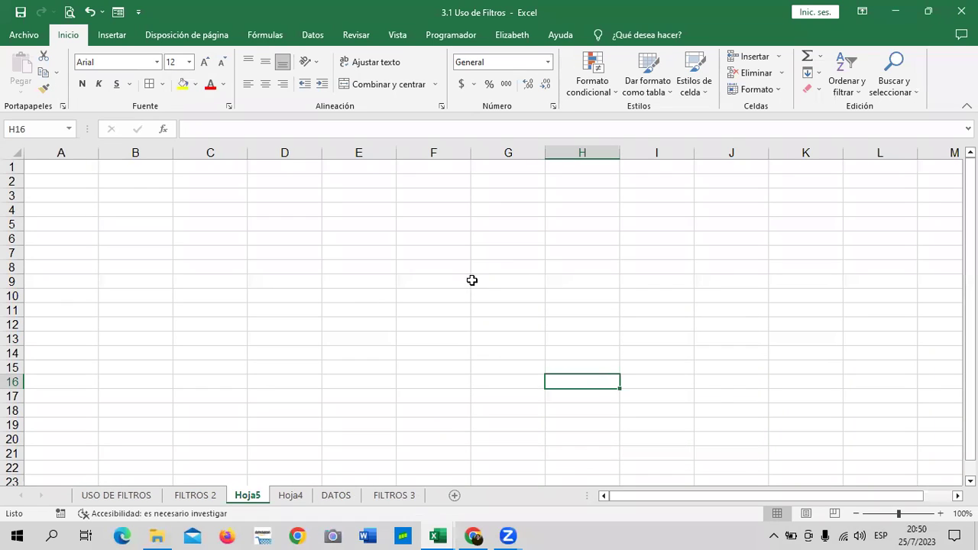
{"action": "left_click", "coordinate": [556, 269]}
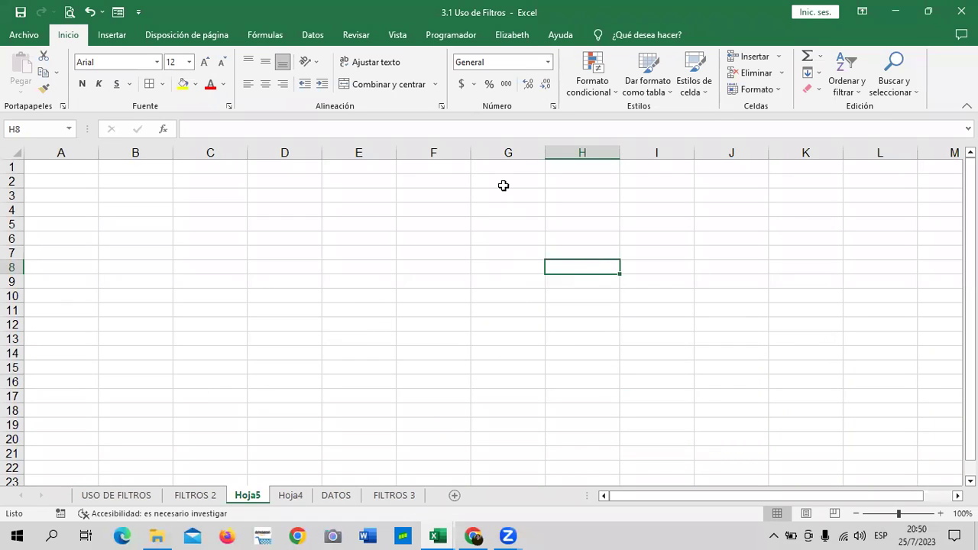
{"action": "left_click", "coordinate": [511, 151]}
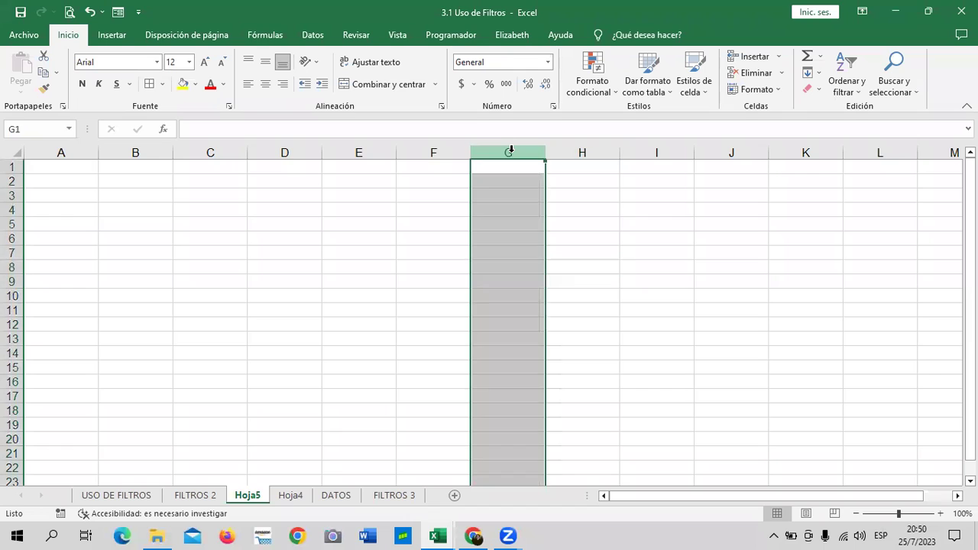
Step: Apply the 60% - Énfasis5 light blue cell style to A1:H18 on Hoja5
{"action": "left_click", "coordinate": [688, 267]}
{"action": "left_click_drag", "start_coordinate": [54, 166], "coordinate": [552, 410]}
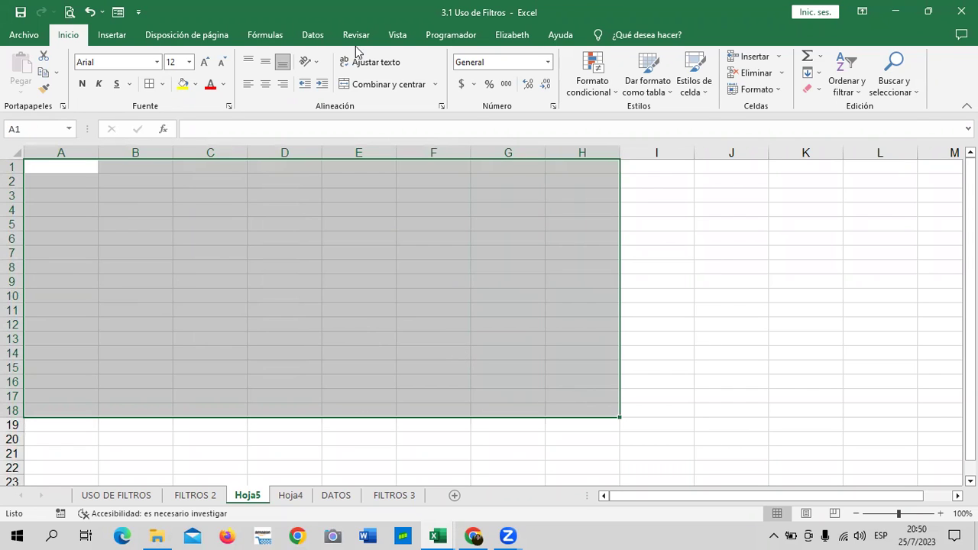
{"action": "left_click", "coordinate": [699, 90]}
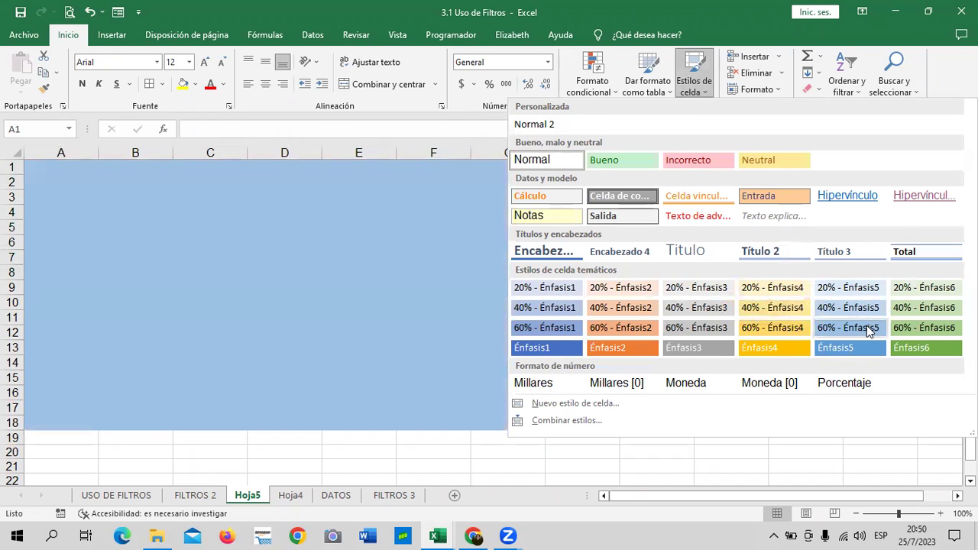
{"action": "mouse_move", "coordinate": [866, 329]}
{"action": "left_mouse_down"}
{"action": "mouse_move", "coordinate": [723, 321]}
{"action": "mouse_move", "coordinate": [670, 299]}
{"action": "left_mouse_up"}
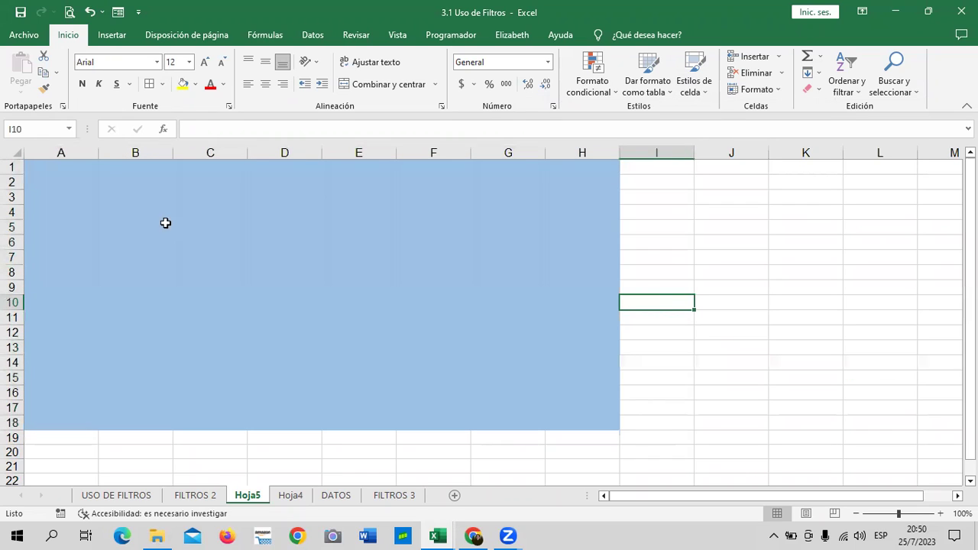
Step: Hide every column from I through the last column of Hoja5
{"action": "left_click", "coordinate": [770, 228]}
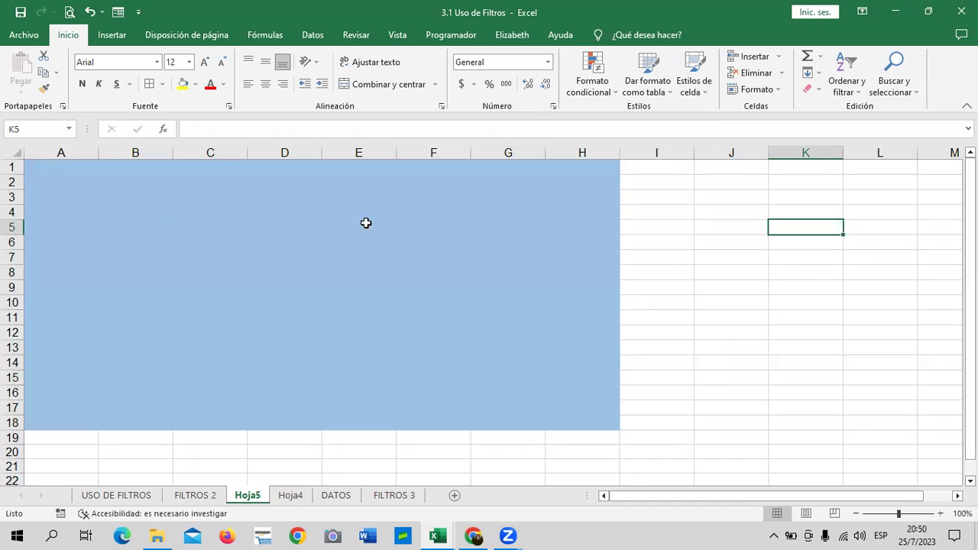
{"action": "left_click", "coordinate": [747, 297]}
{"action": "left_click", "coordinate": [653, 149]}
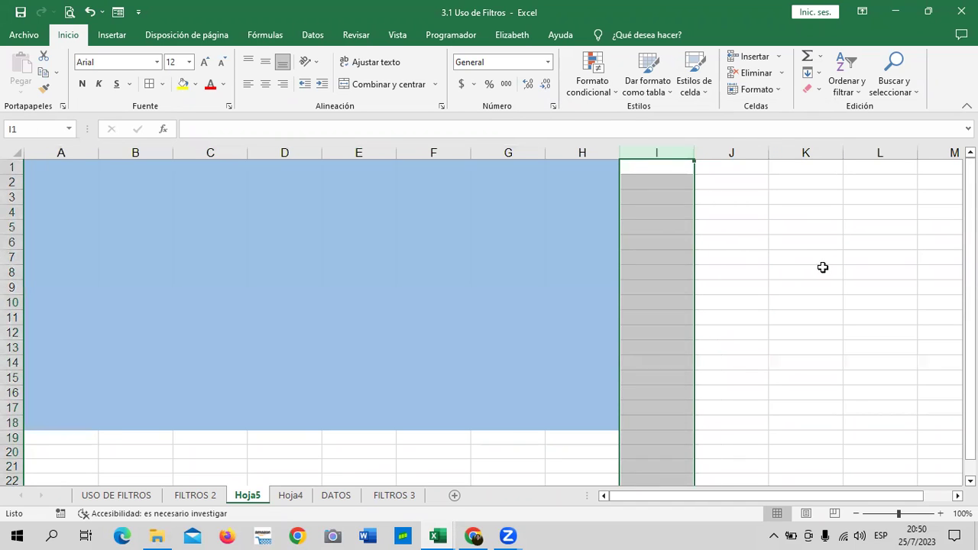
{"action": "left_click", "coordinate": [824, 268]}
{"action": "left_click", "coordinate": [645, 150]}
{"action": "left_click", "coordinate": [805, 226]}
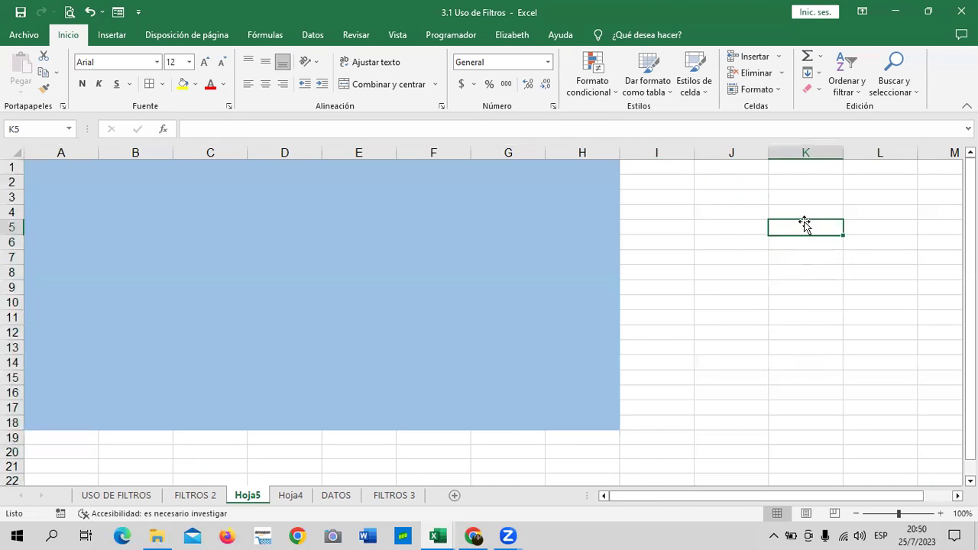
{"action": "left_click", "coordinate": [651, 148]}
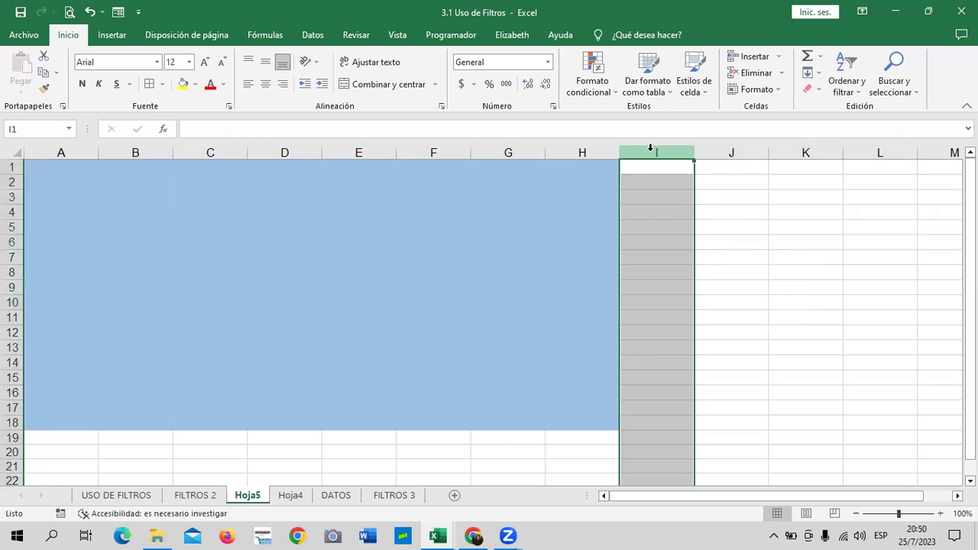
{"action": "key", "text": "ctrl+shift+Right"}
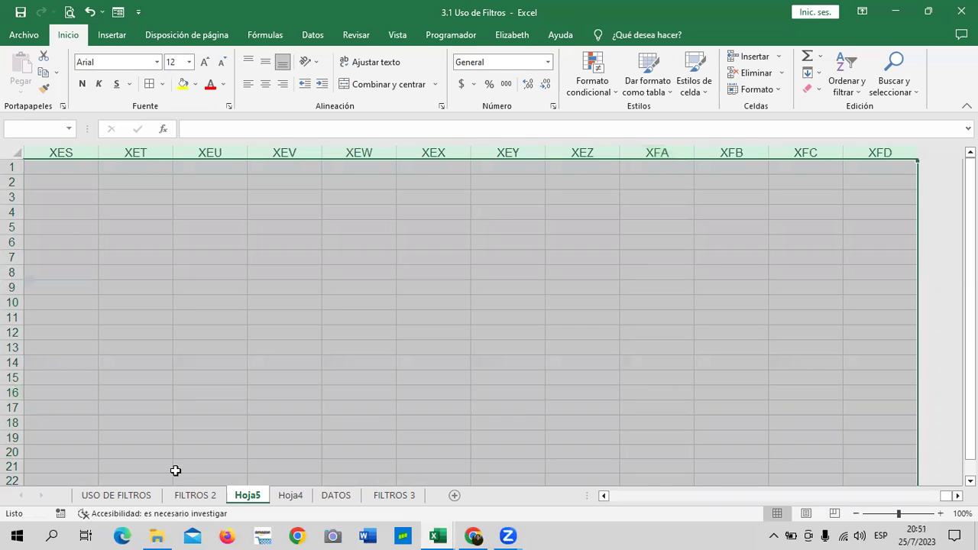
{"action": "right_click", "coordinate": [442, 210]}
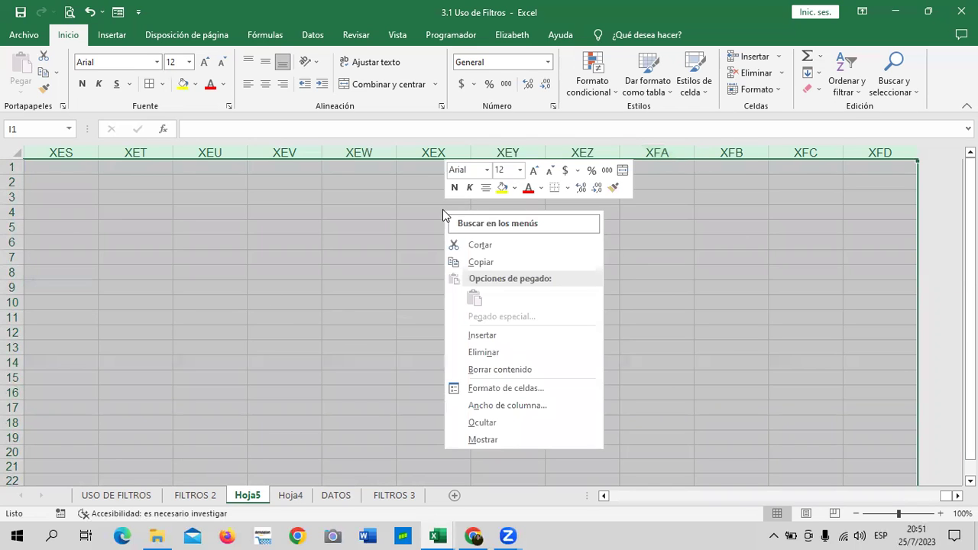
{"action": "left_click", "coordinate": [523, 422]}
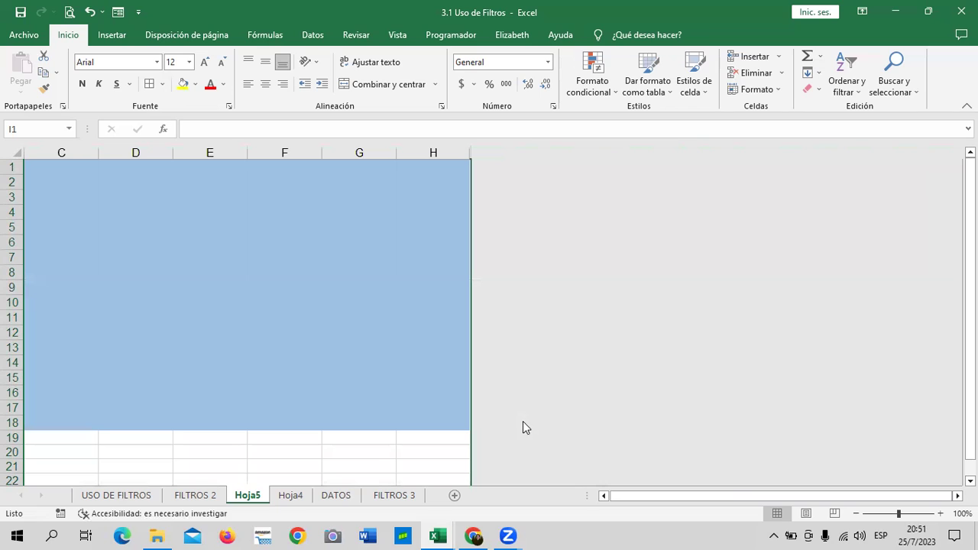
Step: Enter a test value 'LL' in C19, then erase it so C19 is empty
{"action": "scroll", "coordinate": [49, 447], "scroll_direction": "down", "scroll_amount": 2}
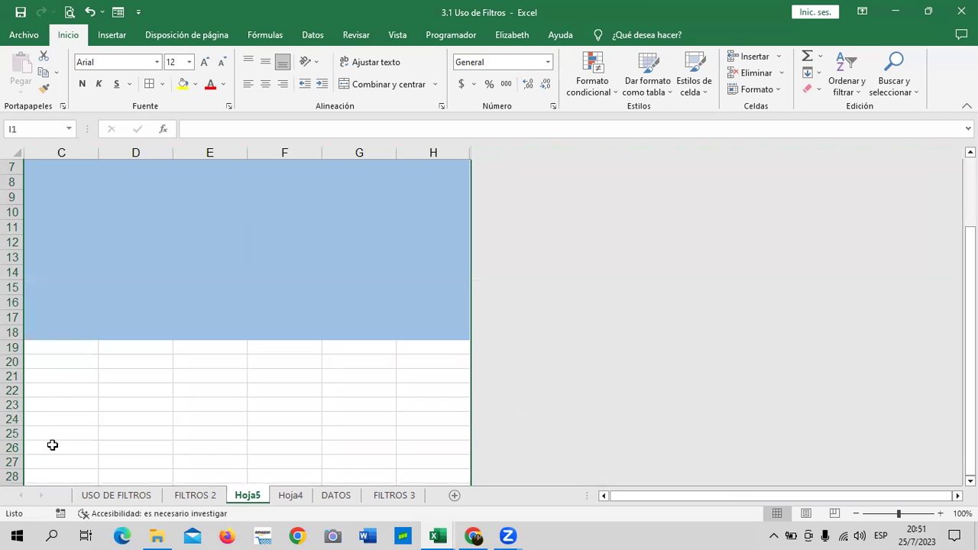
{"action": "left_click", "coordinate": [12, 346]}
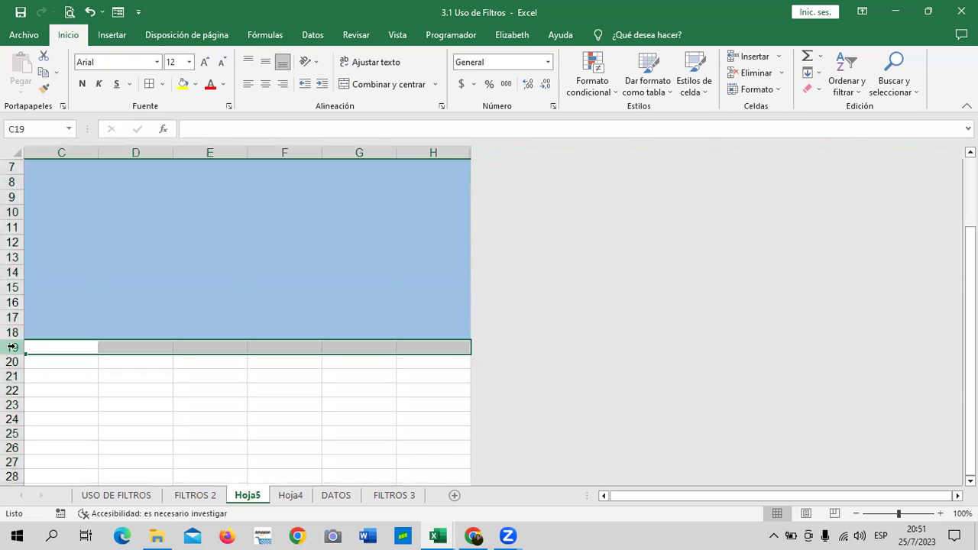
{"action": "left_click", "coordinate": [191, 402]}
{"action": "left_click", "coordinate": [12, 347]}
{"action": "type", "text": "LL"}
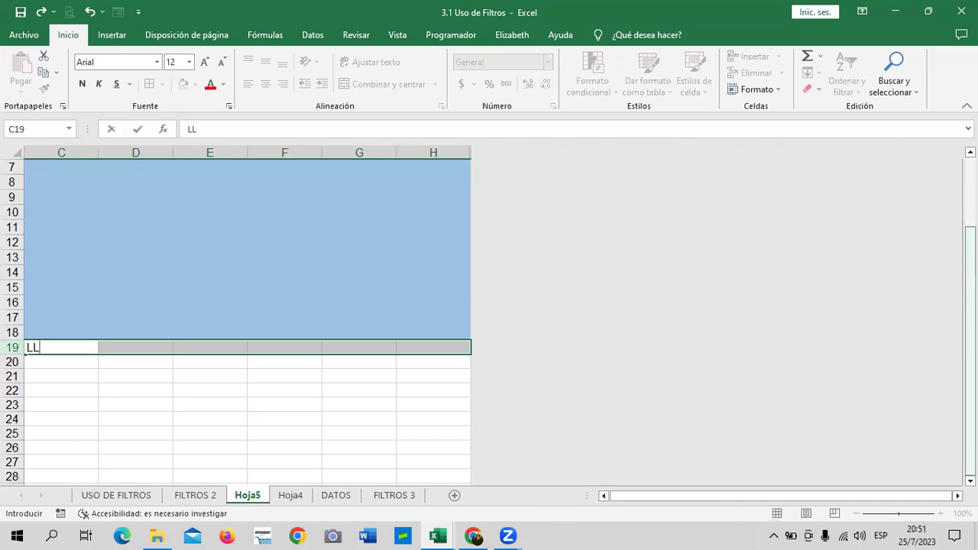
{"action": "left_click_drag", "start_coordinate": [969, 244], "coordinate": [969, 230]}
{"action": "left_click", "coordinate": [432, 418]}
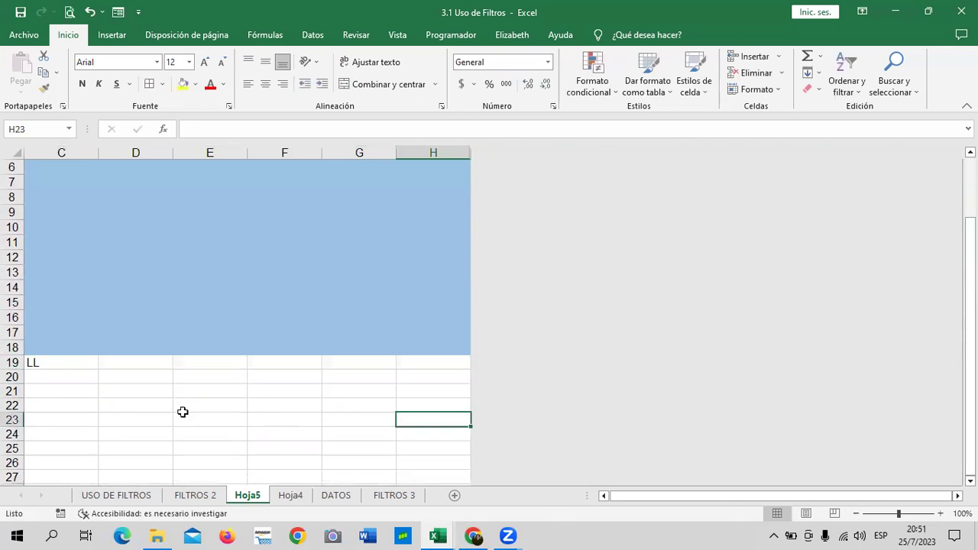
{"action": "left_click", "coordinate": [56, 363]}
{"action": "key", "text": "BackSpace"}
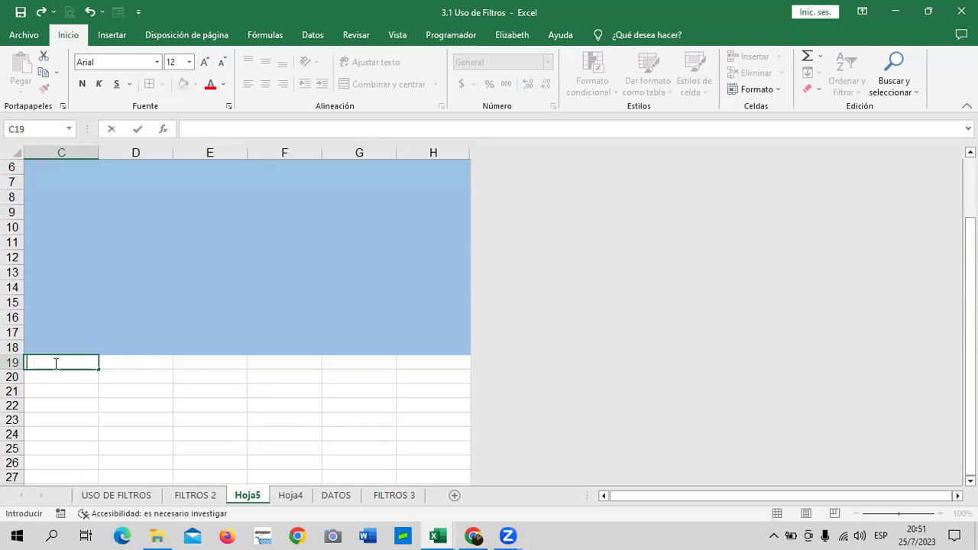
{"action": "left_click", "coordinate": [175, 406]}
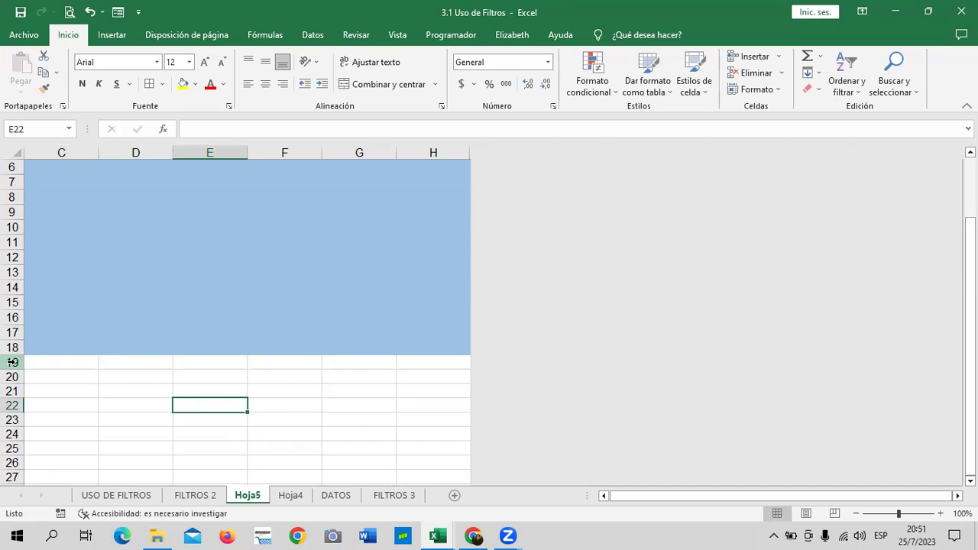
Step: Hide rows 19 down to the last row of the sheet
{"action": "left_click", "coordinate": [12, 362]}
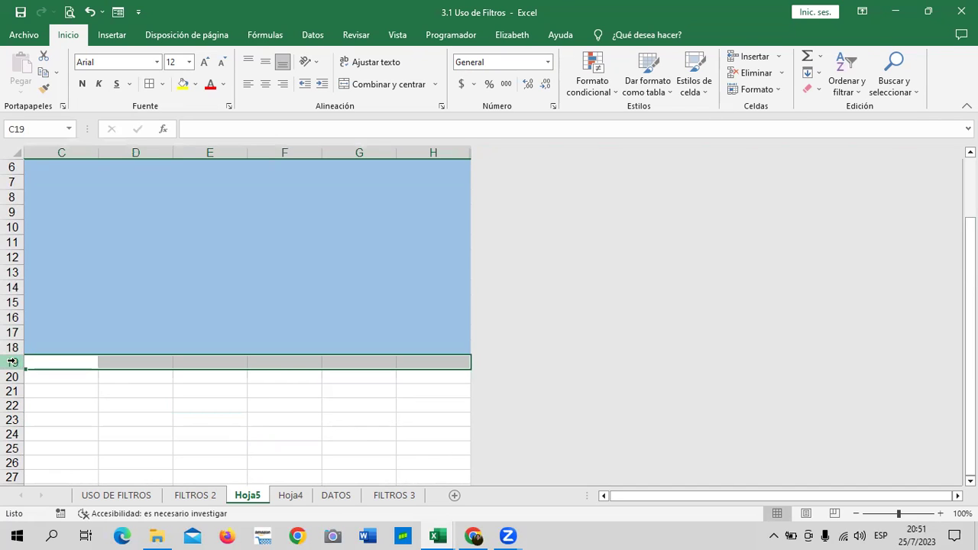
{"action": "key", "text": "ctrl+shift+Down"}
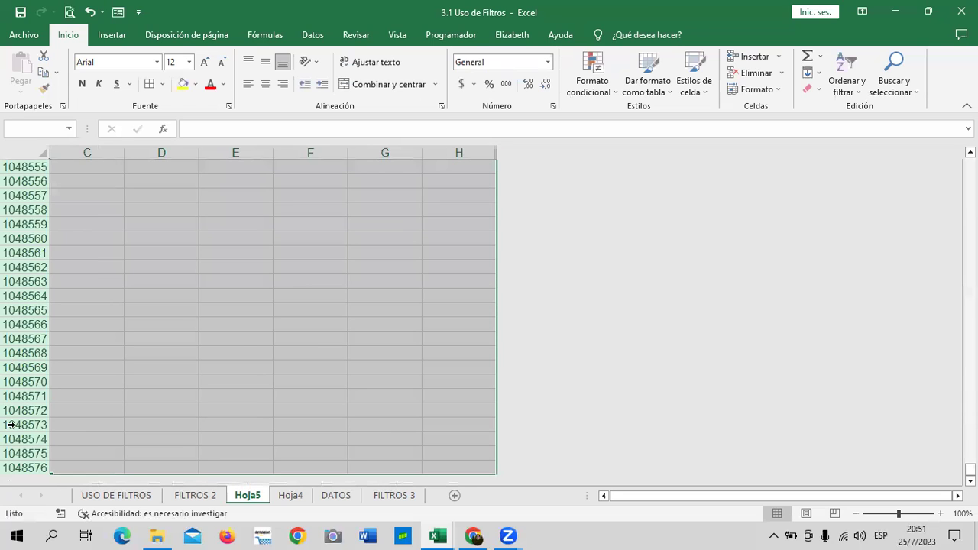
{"action": "right_click", "coordinate": [240, 237]}
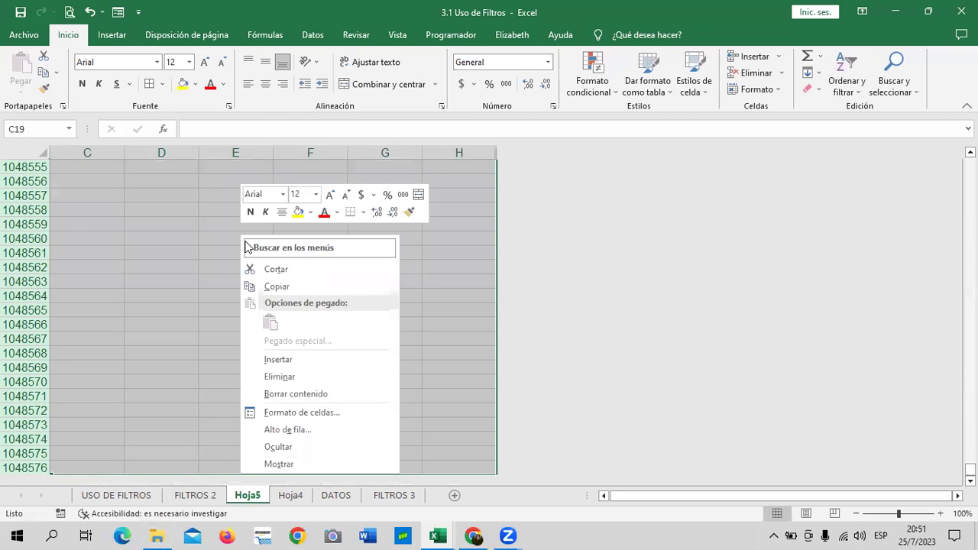
{"action": "left_click", "coordinate": [316, 447]}
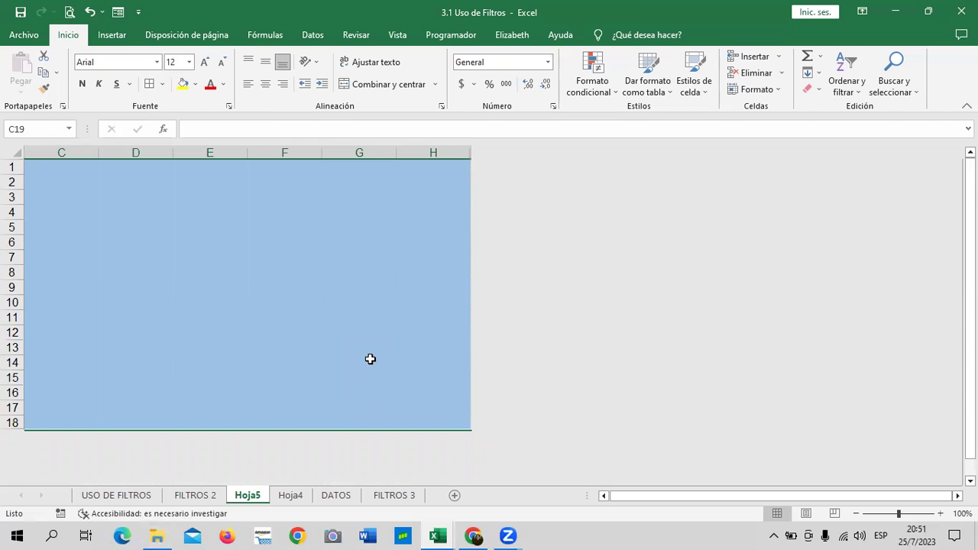
Step: Apply the Normal cell style to all of Hoja5, removing the light blue fill from A1:H18
{"action": "left_click", "coordinate": [603, 495]}
{"action": "left_click", "coordinate": [603, 495]}
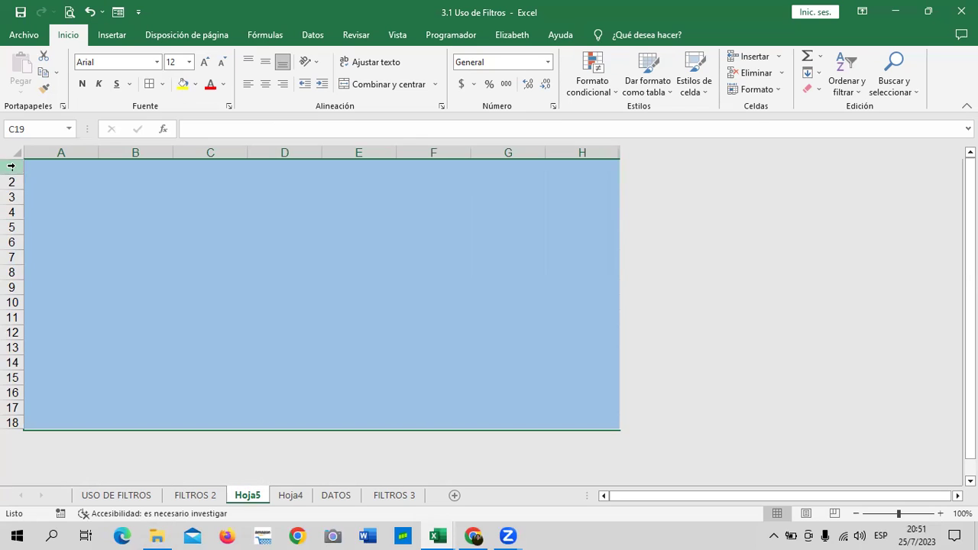
{"action": "left_click", "coordinate": [292, 258]}
{"action": "left_click", "coordinate": [56, 166]}
{"action": "left_click_drag", "start_coordinate": [57, 167], "coordinate": [535, 364]}
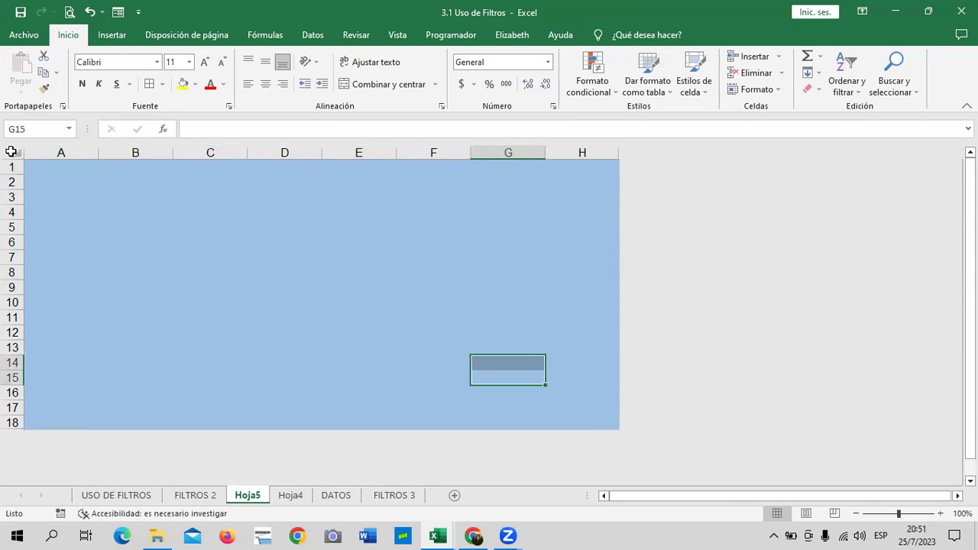
{"action": "left_click_drag", "start_coordinate": [35, 164], "coordinate": [629, 446]}
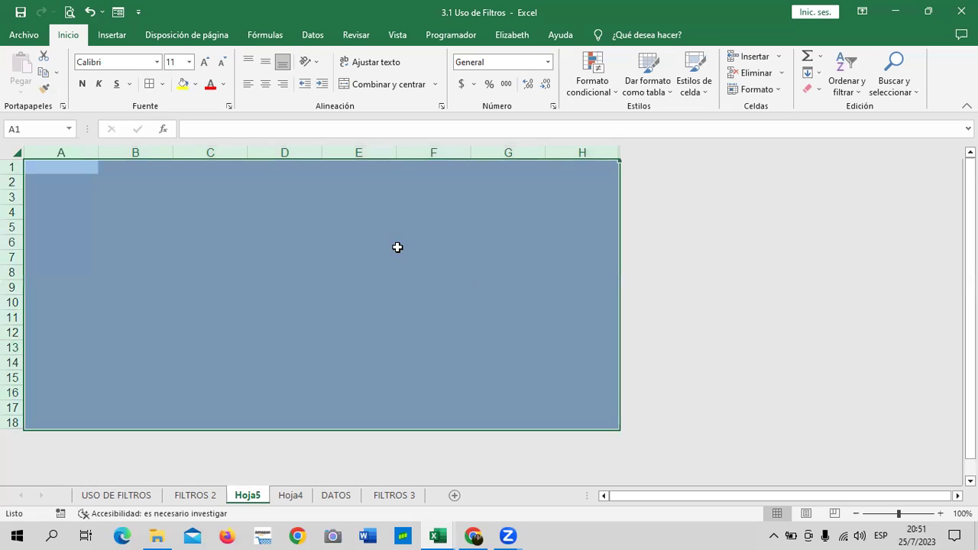
{"action": "left_click", "coordinate": [704, 90]}
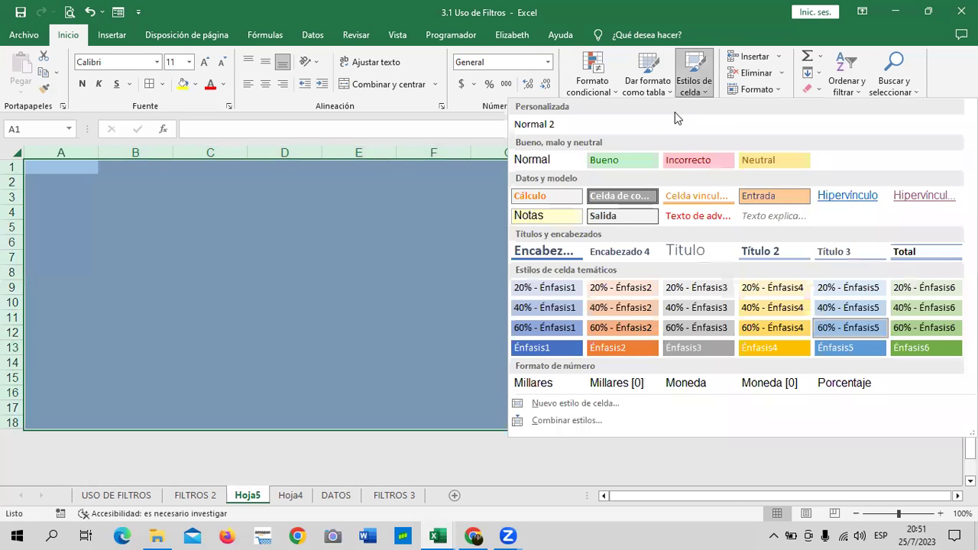
{"action": "left_click", "coordinate": [560, 160]}
{"action": "left_click", "coordinate": [522, 249]}
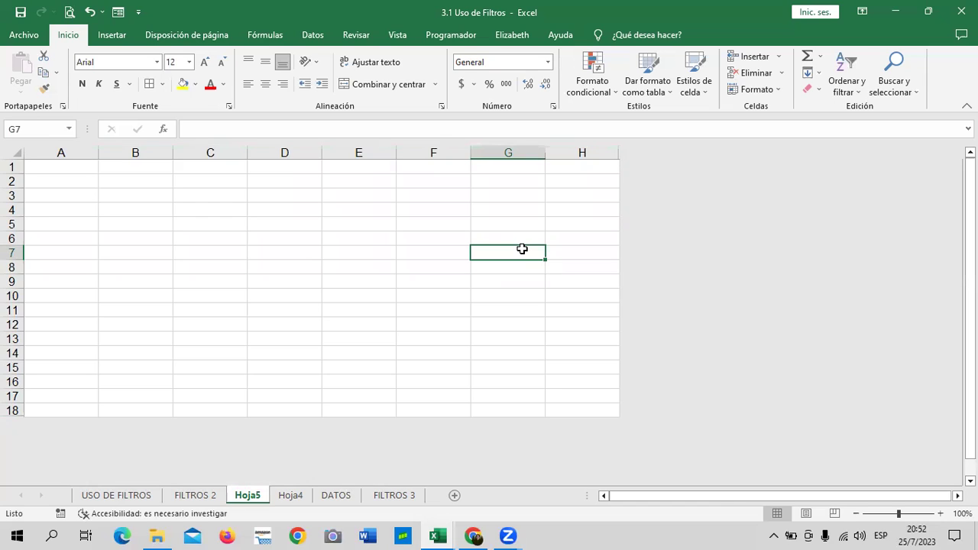
{"action": "left_click", "coordinate": [455, 258]}
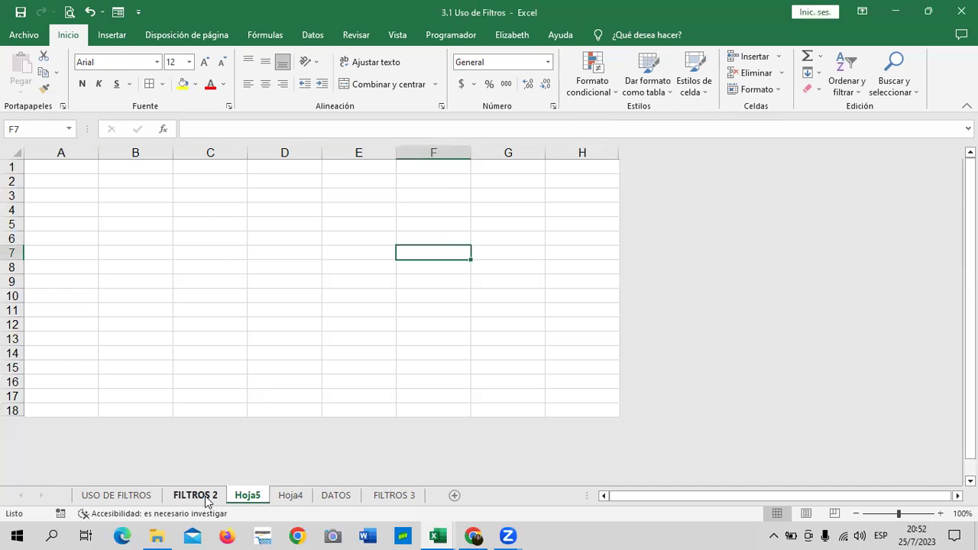
Step: Permanently delete the Hoja5 practice sheet
{"action": "right_click", "coordinate": [251, 496]}
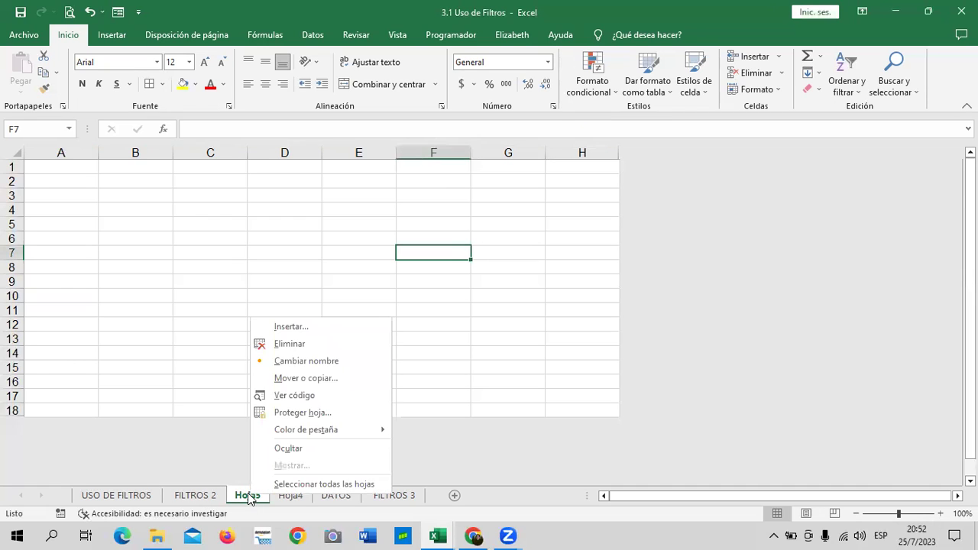
{"action": "left_click", "coordinate": [309, 346]}
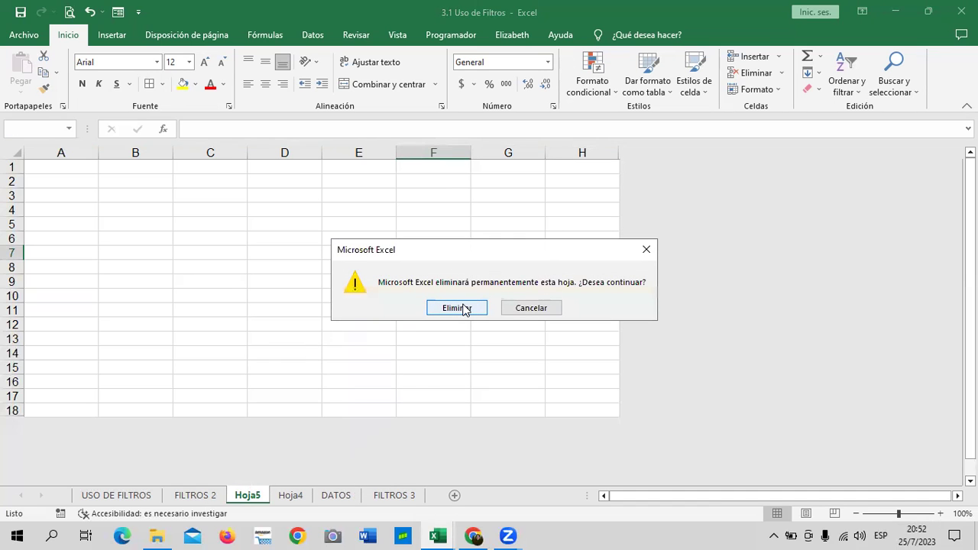
{"action": "left_click", "coordinate": [459, 307]}
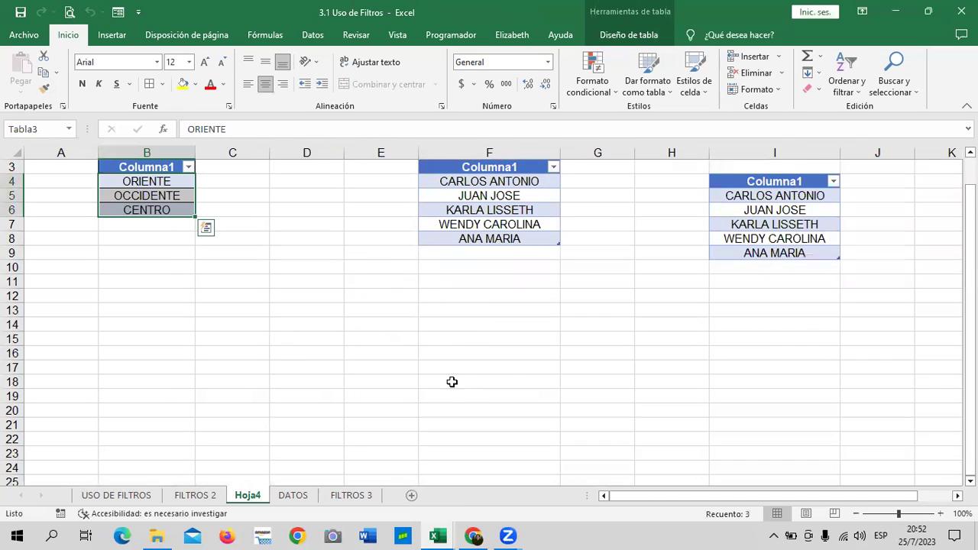
Step: Return to the FILTROS 2 sheet and select cell I16
{"action": "scroll", "coordinate": [451, 382], "scroll_direction": "up", "scroll_amount": 1}
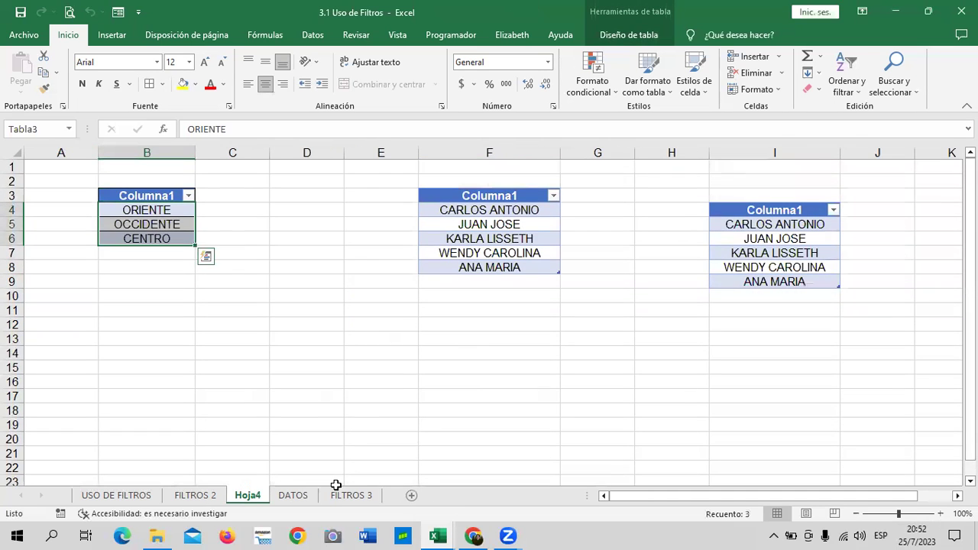
{"action": "left_click", "coordinate": [198, 496]}
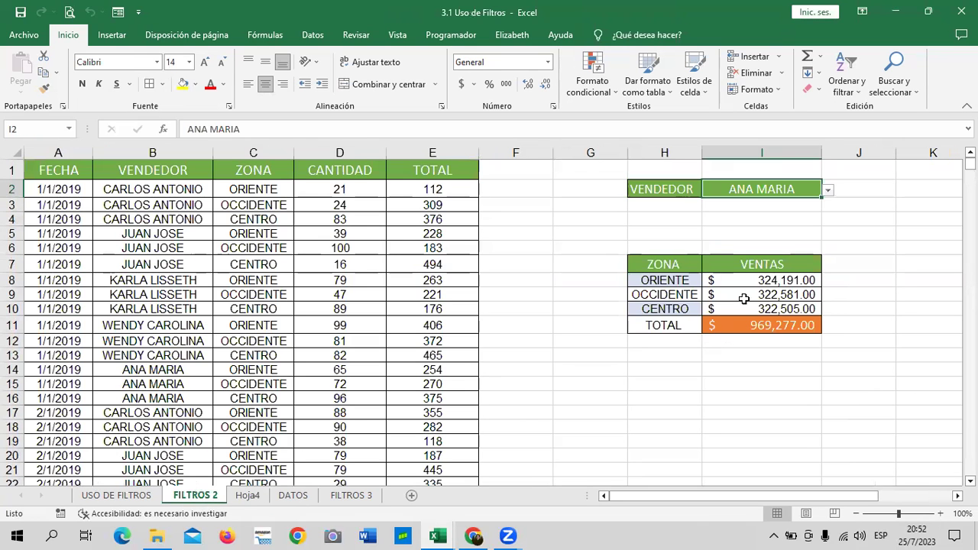
{"action": "left_click", "coordinate": [775, 398]}
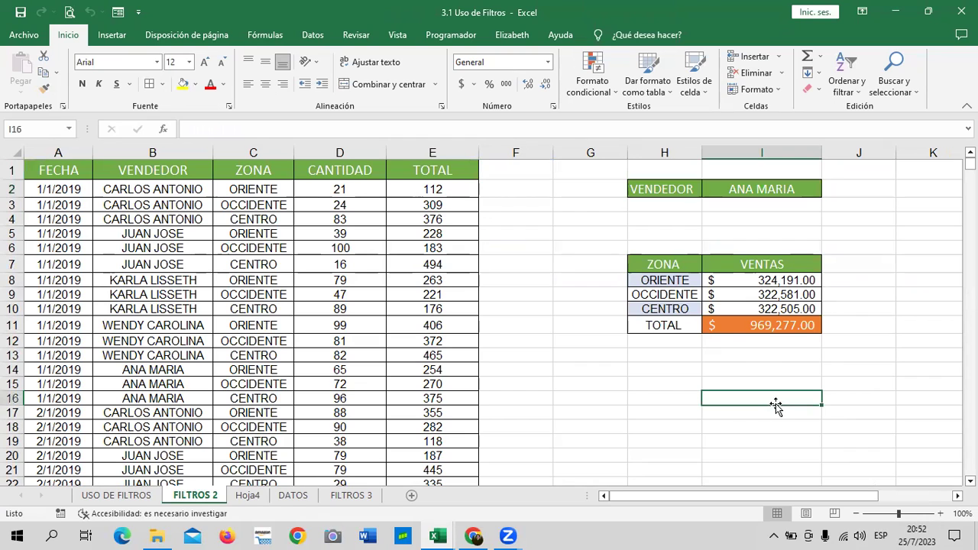
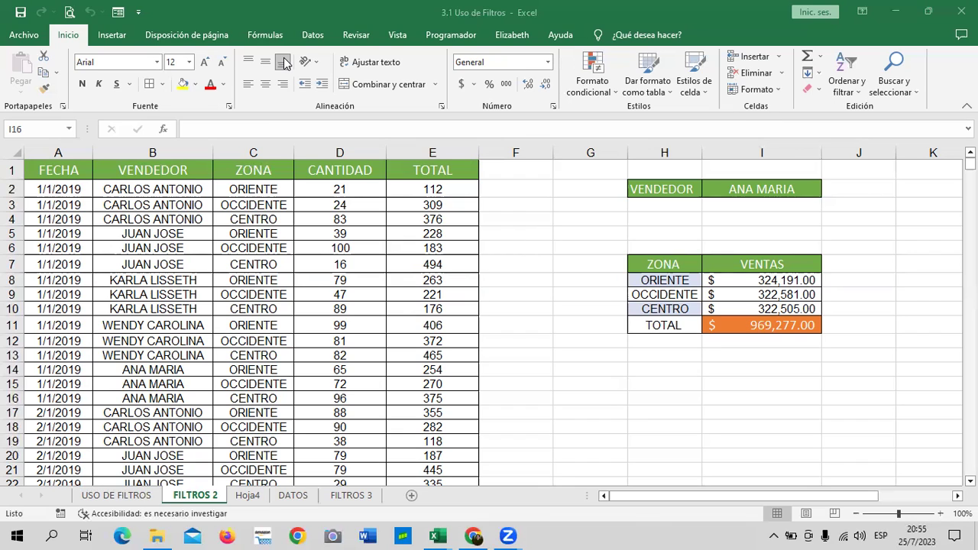
Step: Return to Chrome and scroll through the 4.4 Herramienta buscar y reemplazar lesson video page
{"action": "left_click", "coordinate": [474, 536]}
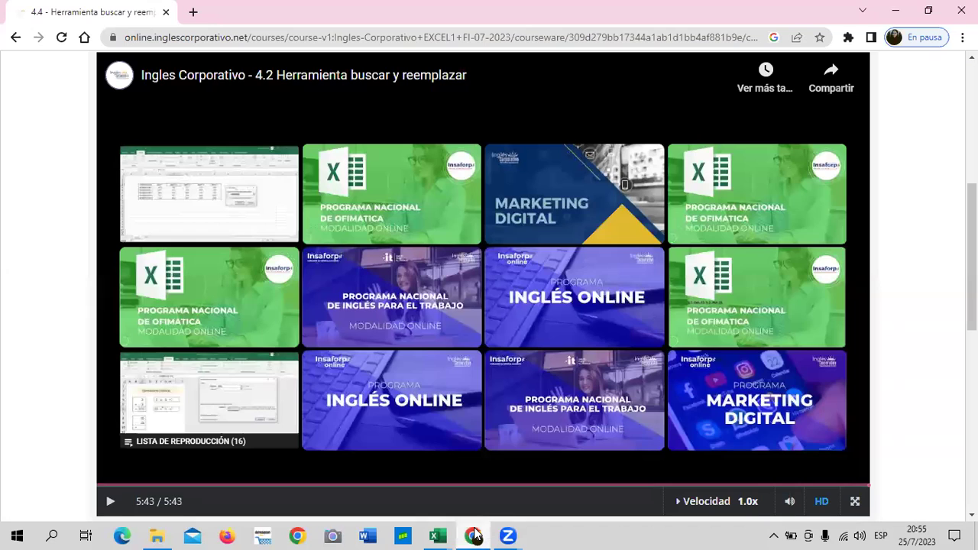
{"action": "scroll", "coordinate": [615, 329], "scroll_direction": "up", "scroll_amount": 2}
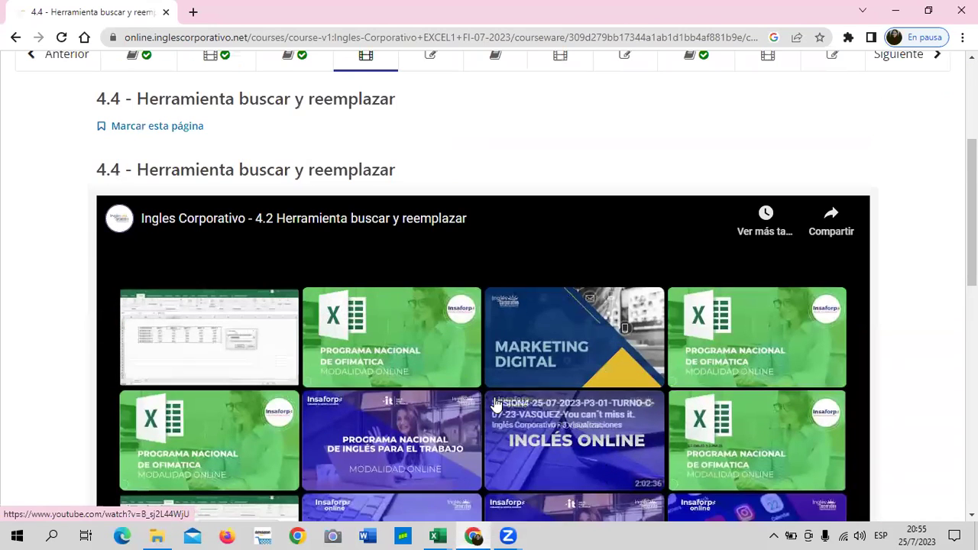
{"action": "scroll", "coordinate": [495, 405], "scroll_direction": "up", "scroll_amount": 2}
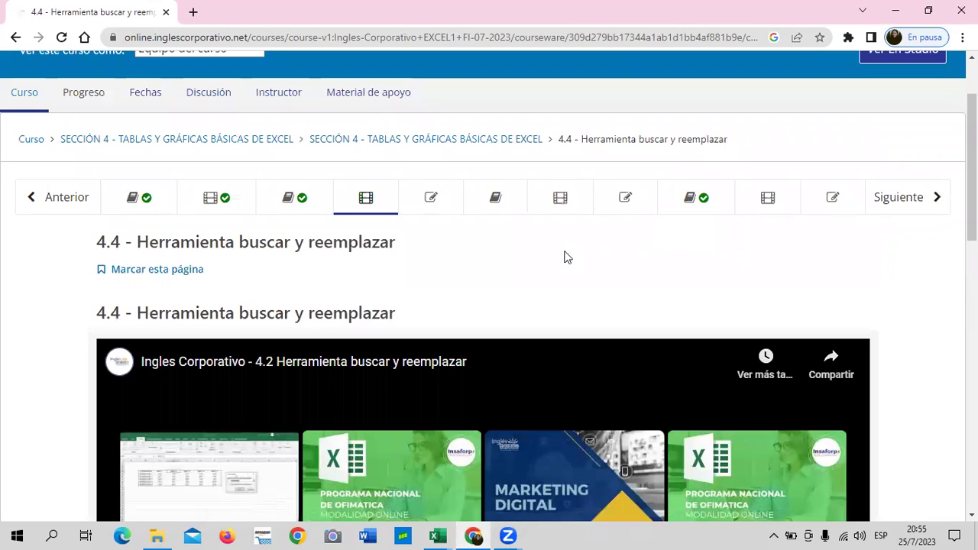
{"action": "scroll", "coordinate": [565, 256], "scroll_direction": "down", "scroll_amount": 3}
{"action": "scroll", "coordinate": [562, 260], "scroll_direction": "down", "scroll_amount": 3}
{"action": "scroll", "coordinate": [553, 268], "scroll_direction": "down", "scroll_amount": 3}
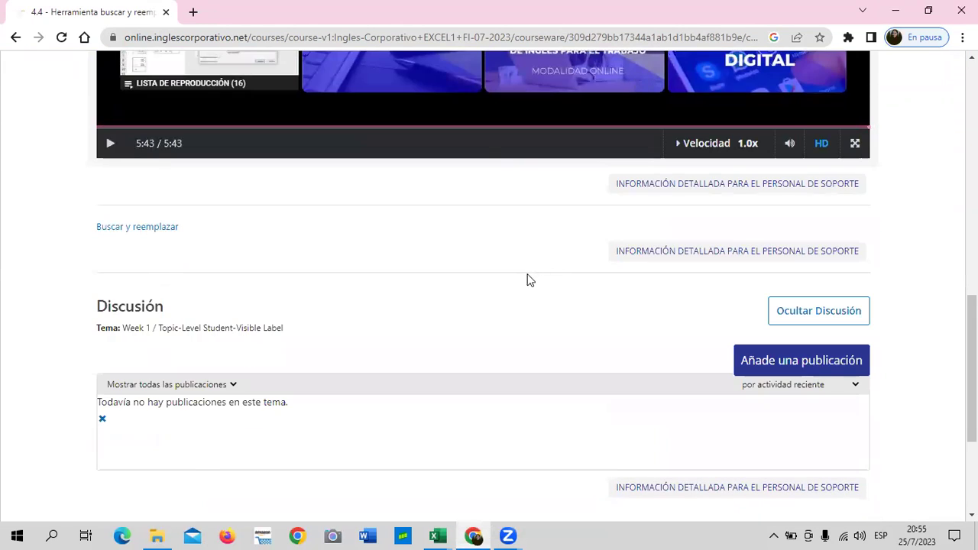
{"action": "scroll", "coordinate": [514, 309], "scroll_direction": "up", "scroll_amount": 1}
{"action": "scroll", "coordinate": [514, 312], "scroll_direction": "up", "scroll_amount": 2}
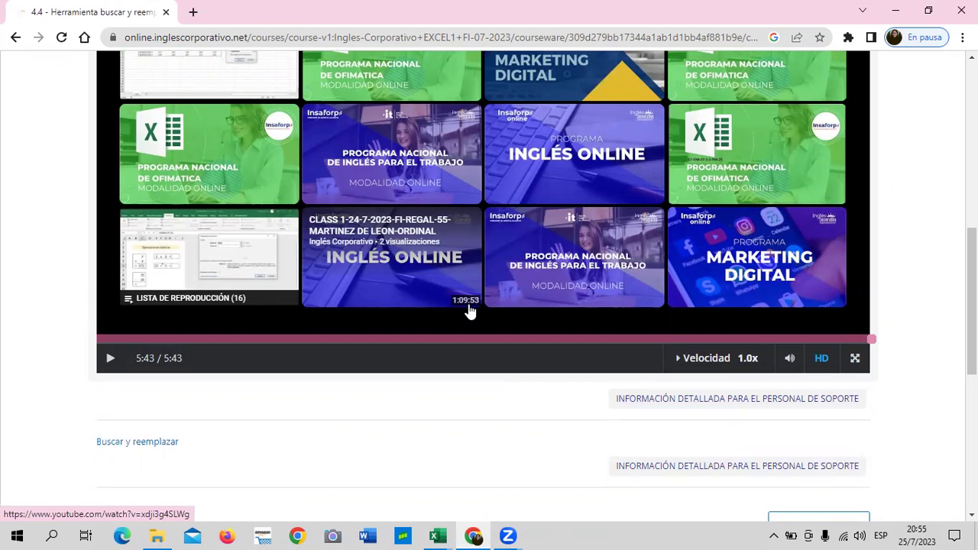
{"action": "scroll", "coordinate": [472, 476], "scroll_direction": "up", "scroll_amount": 1}
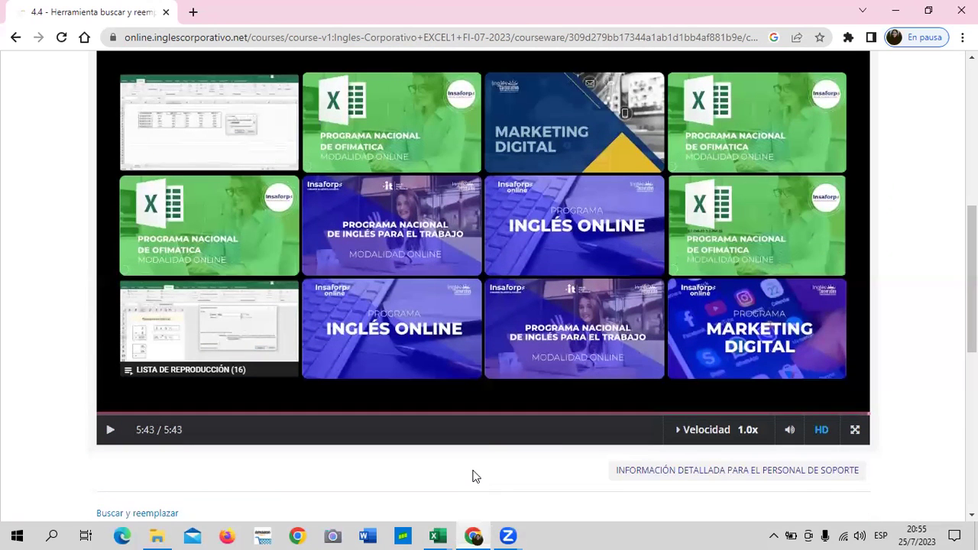
Step: Bring the 3.1 Uso de Filtros workbook forward and review the FILTROS 2 sales list and $969,277.00 zone summary
{"action": "mouse_move", "coordinate": [437, 535]}
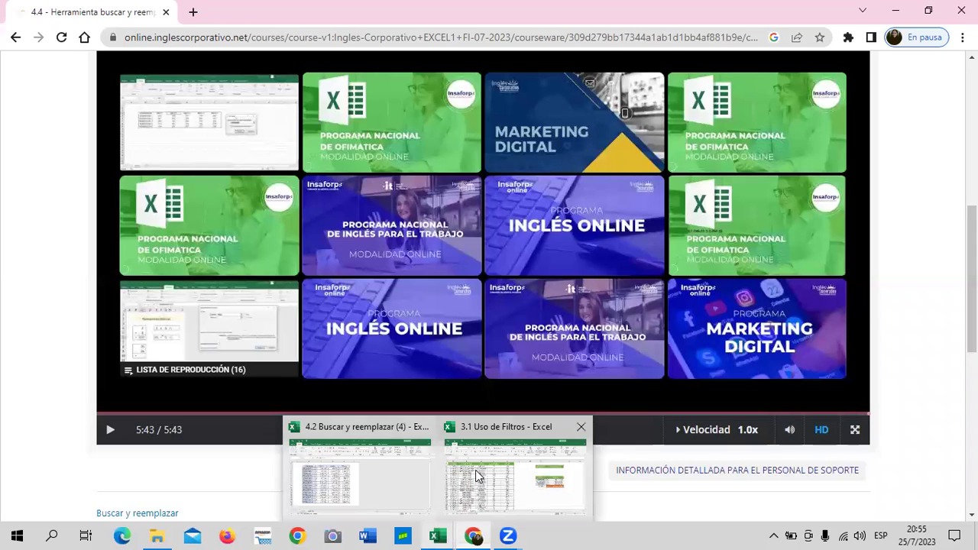
{"action": "left_click", "coordinate": [538, 504]}
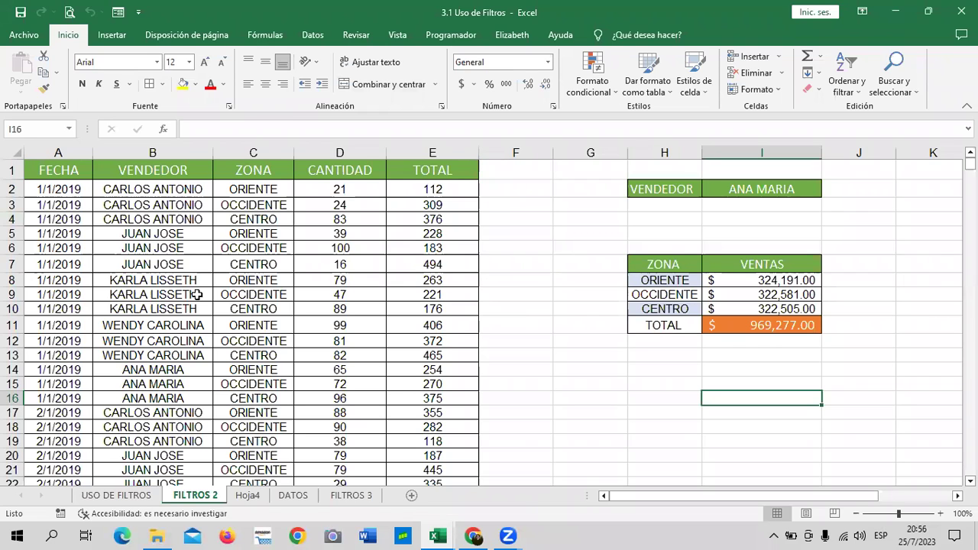
{"action": "scroll", "coordinate": [351, 309], "scroll_direction": "down", "scroll_amount": 5}
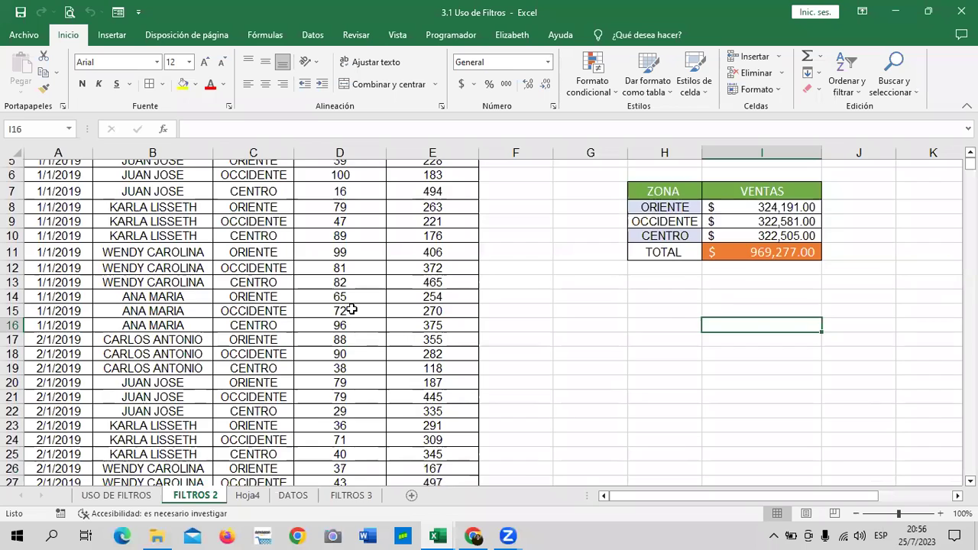
{"action": "scroll", "coordinate": [352, 308], "scroll_direction": "up", "scroll_amount": 4}
{"action": "scroll", "coordinate": [349, 313], "scroll_direction": "up", "scroll_amount": 1}
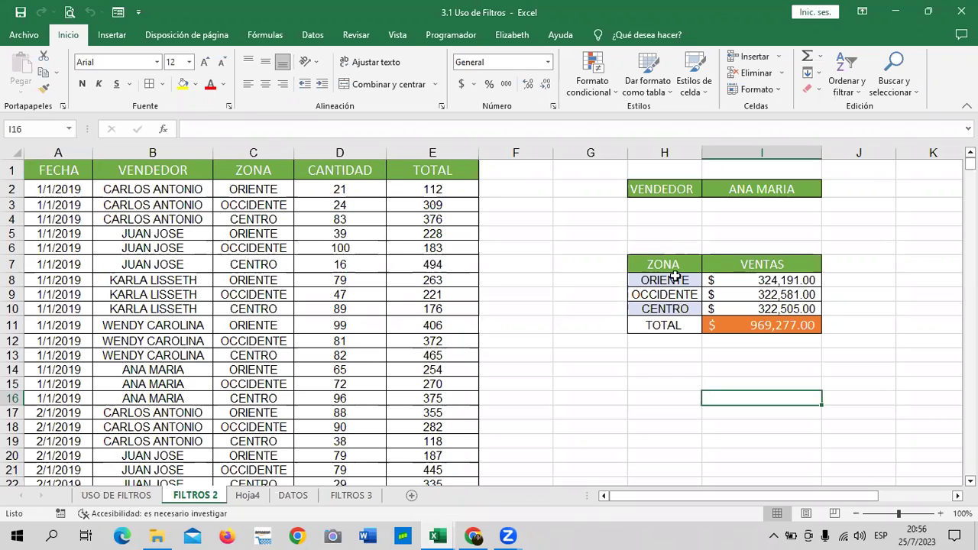
{"action": "scroll", "coordinate": [588, 322], "scroll_direction": "down", "scroll_amount": 4}
{"action": "scroll", "coordinate": [588, 323], "scroll_direction": "up", "scroll_amount": 4}
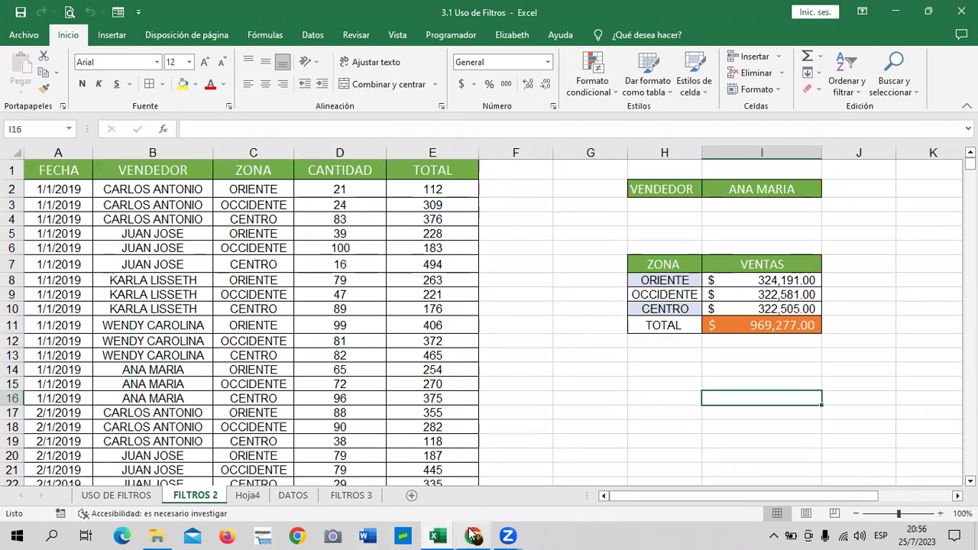
{"action": "mouse_move", "coordinate": [471, 535]}
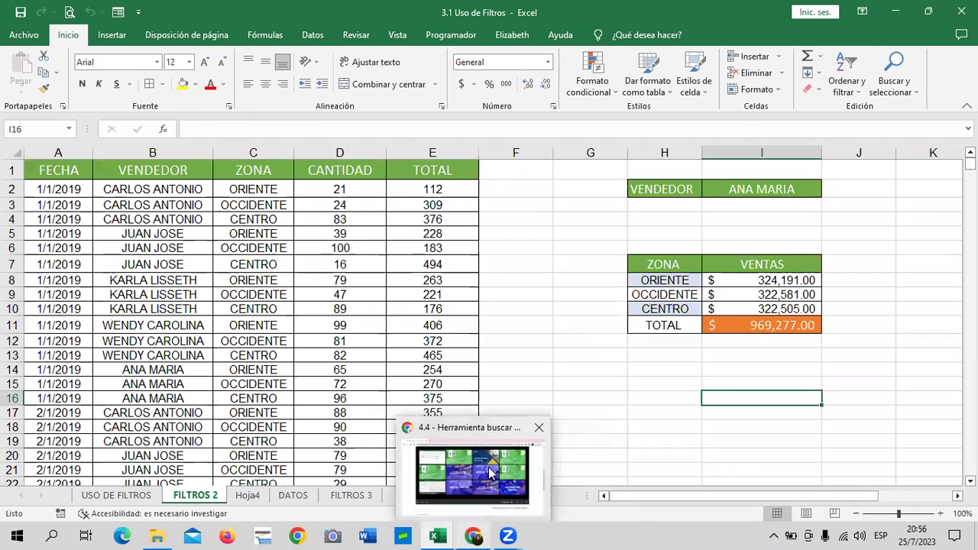
Step: Go back to the course in Chrome and open the Progreso tab to view the grades chart
{"action": "left_click", "coordinate": [464, 437]}
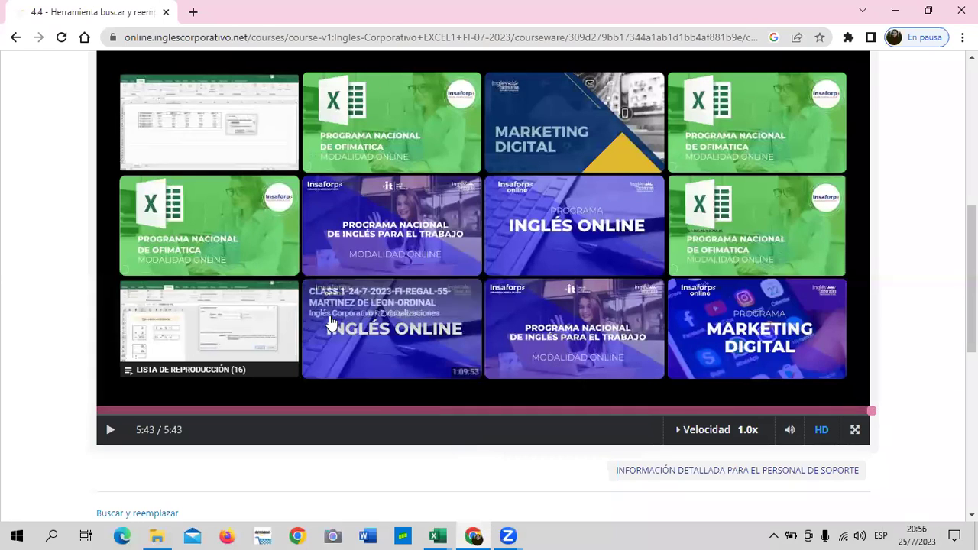
{"action": "scroll", "coordinate": [332, 321], "scroll_direction": "up", "scroll_amount": 3}
{"action": "scroll", "coordinate": [62, 198], "scroll_direction": "up", "scroll_amount": 3}
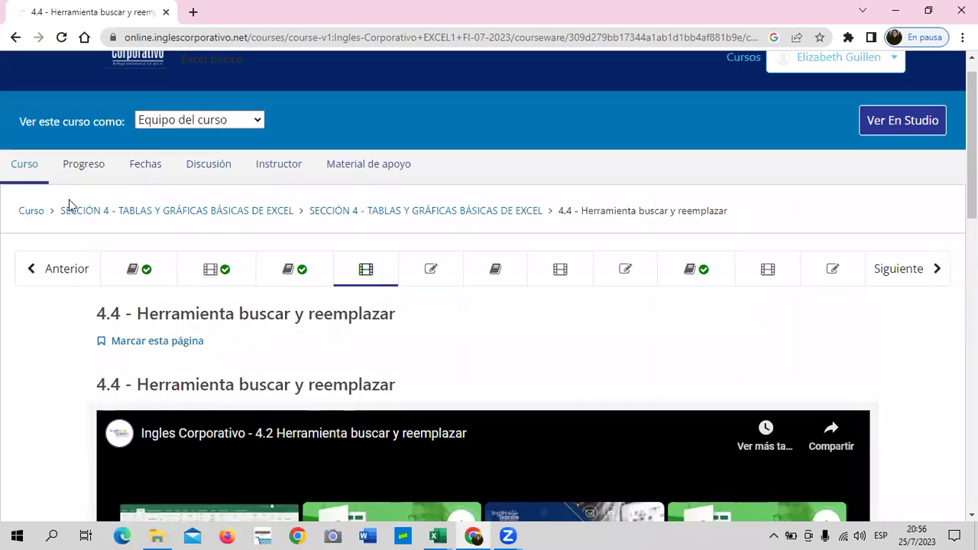
{"action": "left_click", "coordinate": [86, 164]}
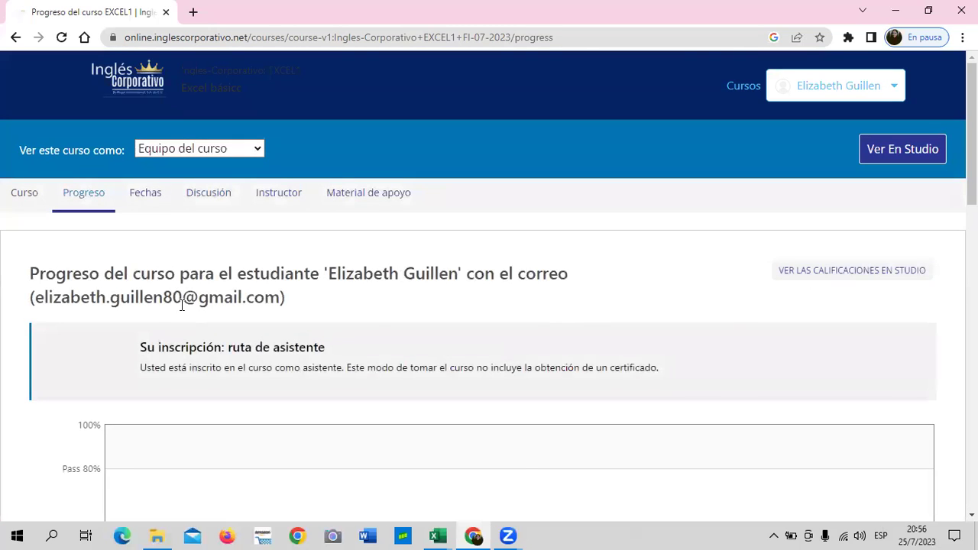
{"action": "scroll", "coordinate": [353, 302], "scroll_direction": "down", "scroll_amount": 3}
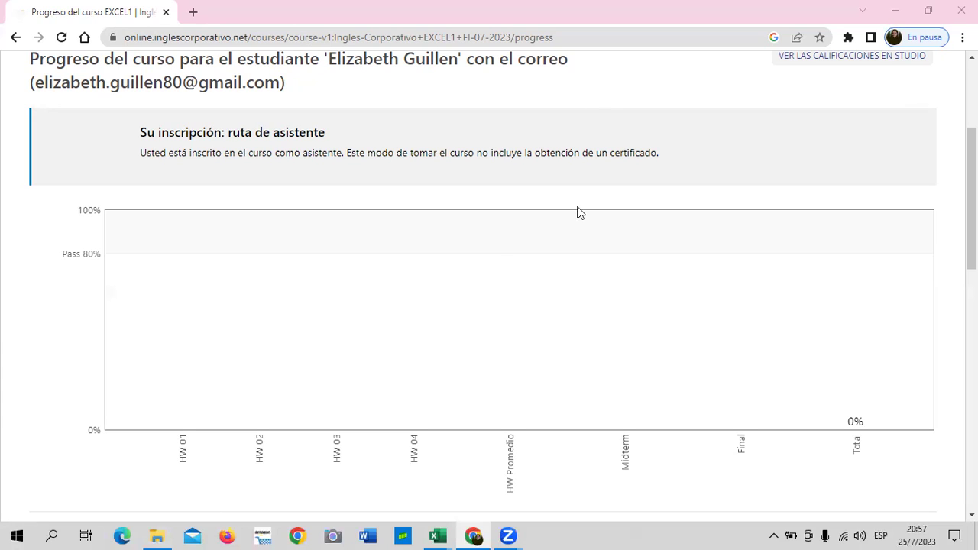
Step: Scroll through the EXCEL1 progress page showing the 0% grade chart
{"action": "scroll", "coordinate": [575, 215], "scroll_direction": "up", "scroll_amount": 1}
{"action": "scroll", "coordinate": [575, 216], "scroll_direction": "down", "scroll_amount": 3}
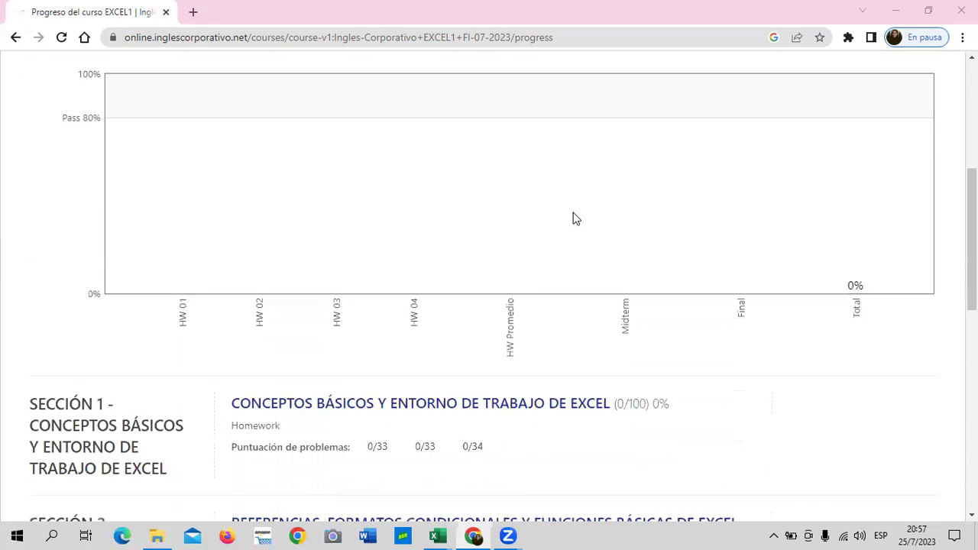
{"action": "scroll", "coordinate": [574, 216], "scroll_direction": "down", "scroll_amount": 3}
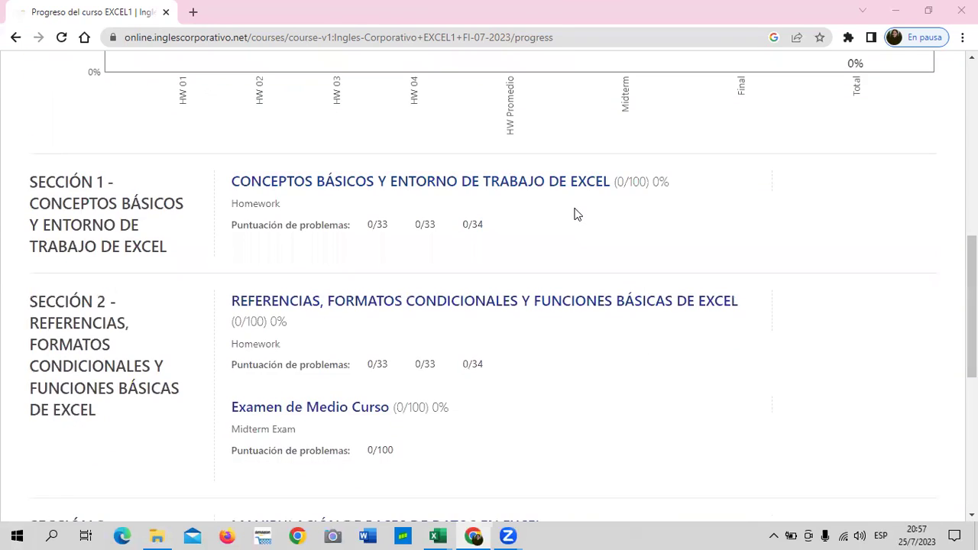
{"action": "scroll", "coordinate": [574, 214], "scroll_direction": "down", "scroll_amount": 3}
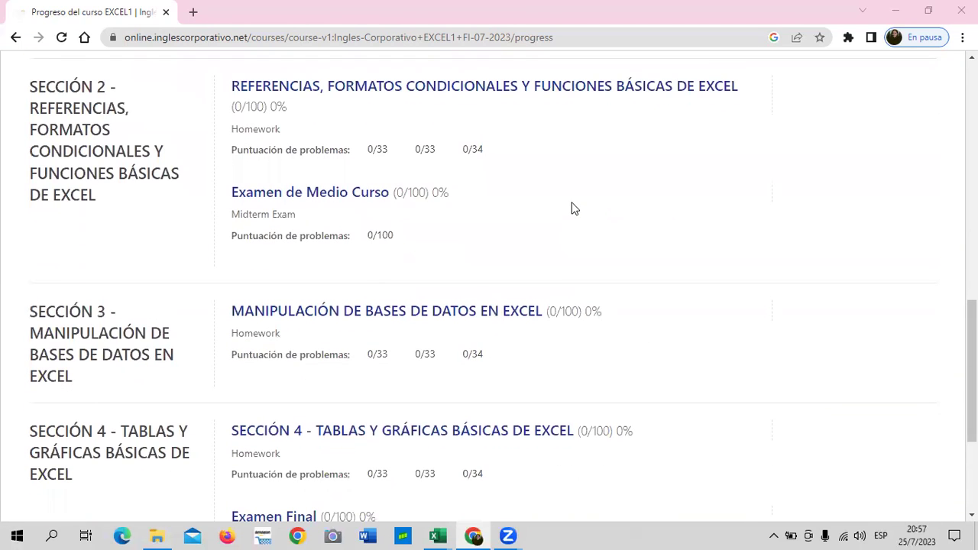
{"action": "scroll", "coordinate": [484, 258], "scroll_direction": "down", "scroll_amount": 3}
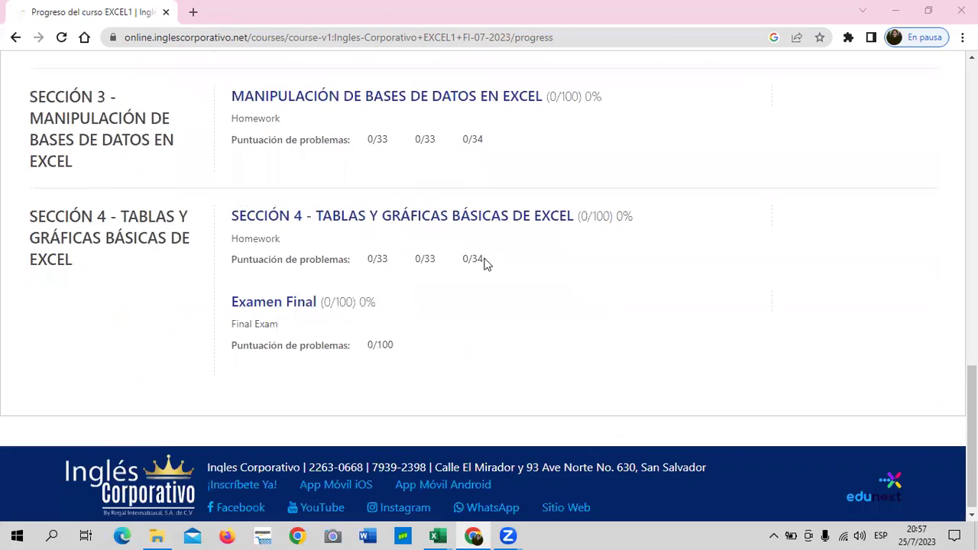
{"action": "scroll", "coordinate": [484, 265], "scroll_direction": "up", "scroll_amount": 6}
{"action": "scroll", "coordinate": [484, 264], "scroll_direction": "up", "scroll_amount": 7}
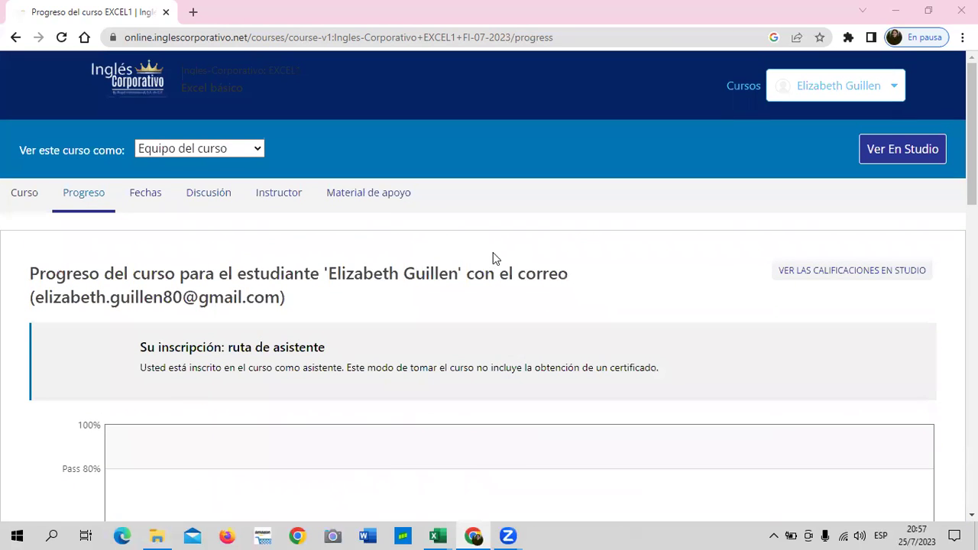
Step: Open the Curso outline for Excel básico and collapse the SECCIÓN 4 section
{"action": "mouse_move", "coordinate": [438, 536]}
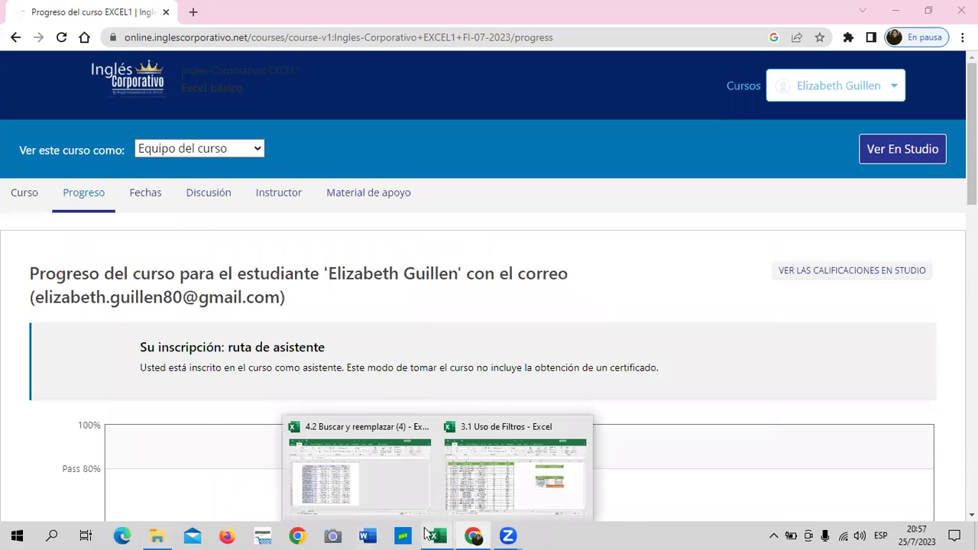
{"action": "left_click", "coordinate": [23, 197]}
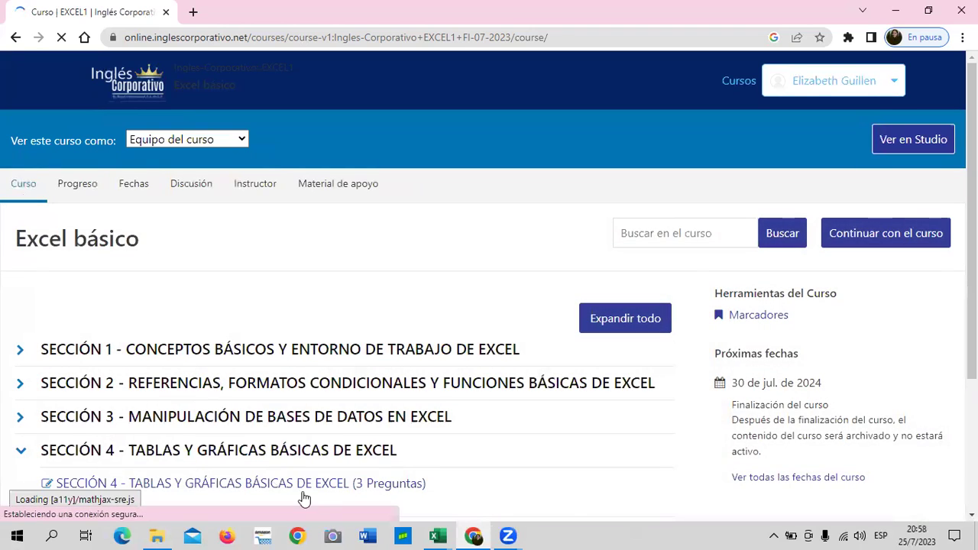
{"action": "scroll", "coordinate": [264, 458], "scroll_direction": "down", "scroll_amount": 2}
{"action": "left_click", "coordinate": [262, 307]}
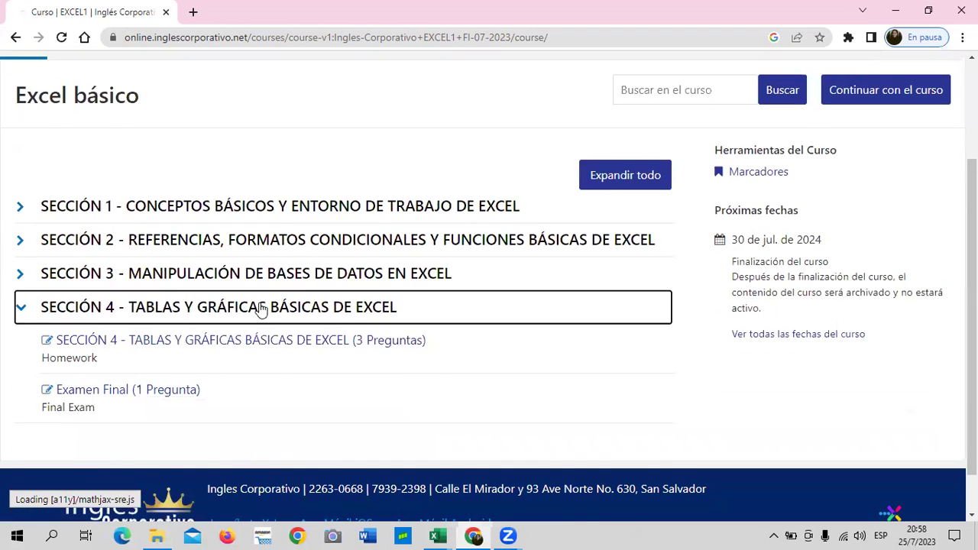
{"action": "left_click", "coordinate": [261, 307]}
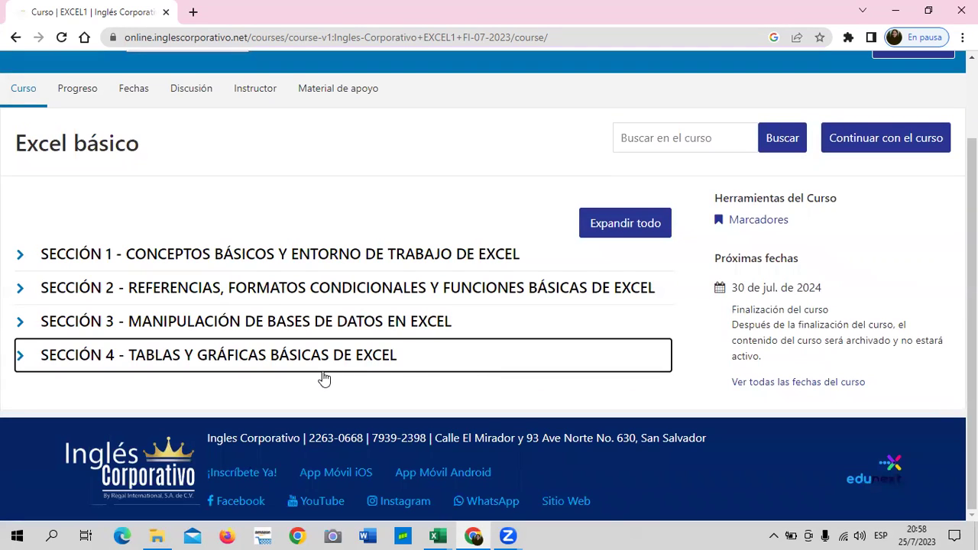
Step: In the 3.1 Uso de Filtros workbook, re-commit the SUMAR.SI.CONJUNTO formula in I8, giving ORIENTE sales of $324,191.00
{"action": "mouse_move", "coordinate": [437, 535]}
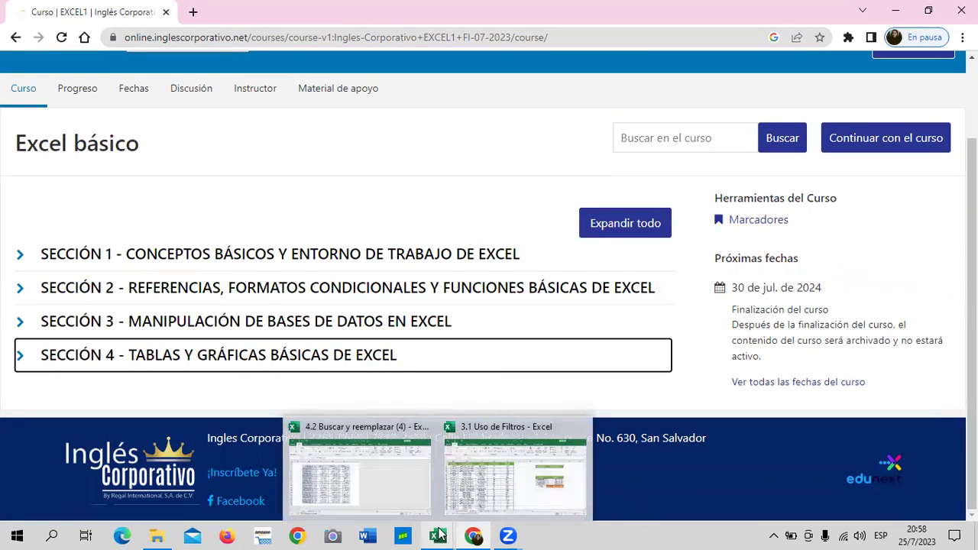
{"action": "left_click", "coordinate": [523, 507]}
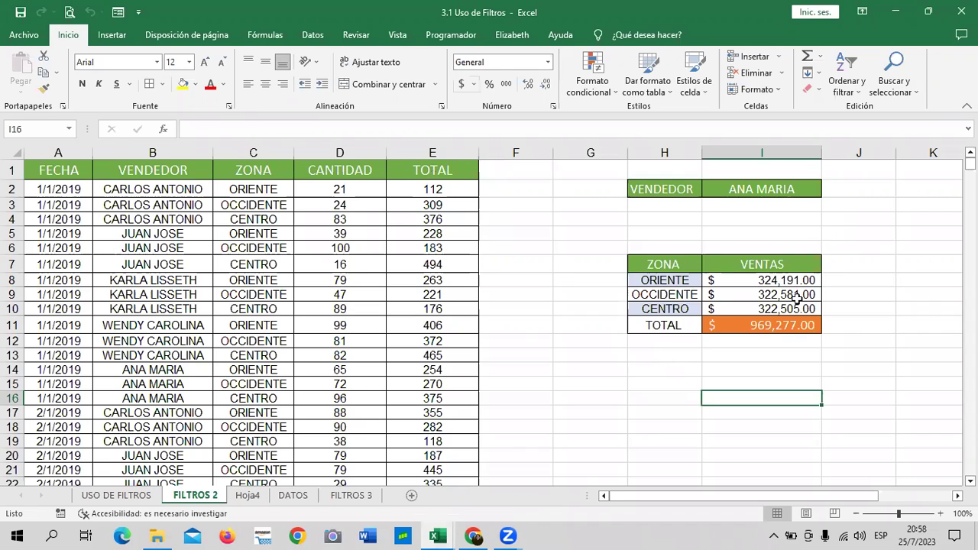
{"action": "left_click", "coordinate": [766, 280]}
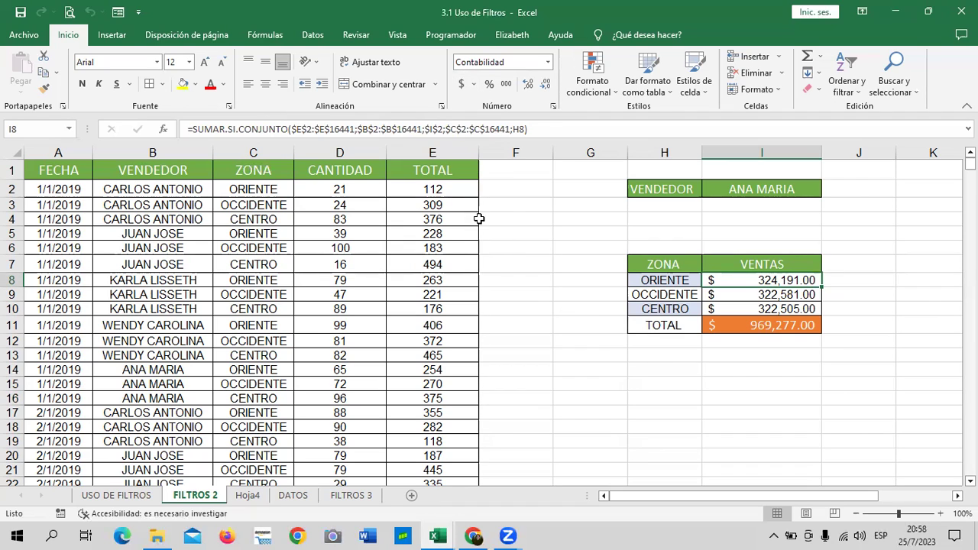
{"action": "left_click", "coordinate": [557, 129]}
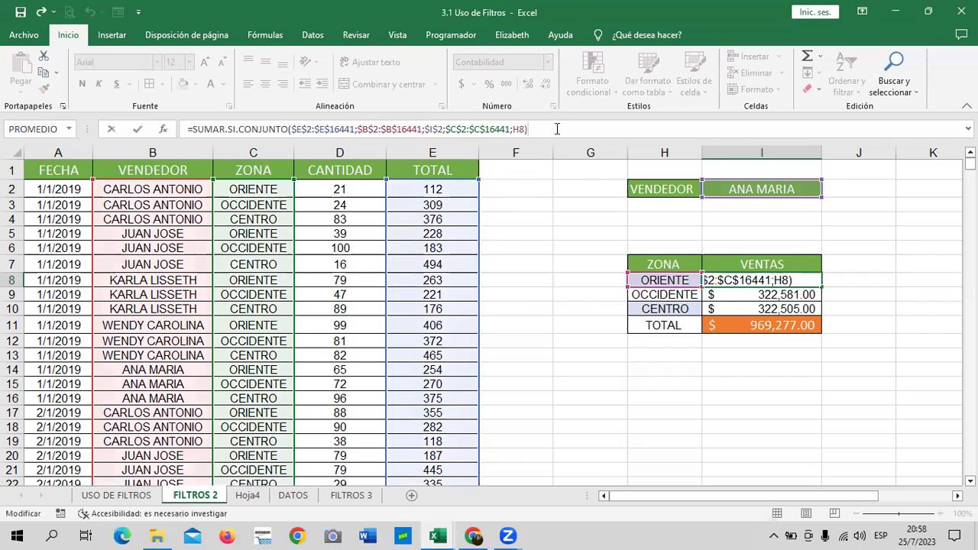
{"action": "key", "text": "Return"}
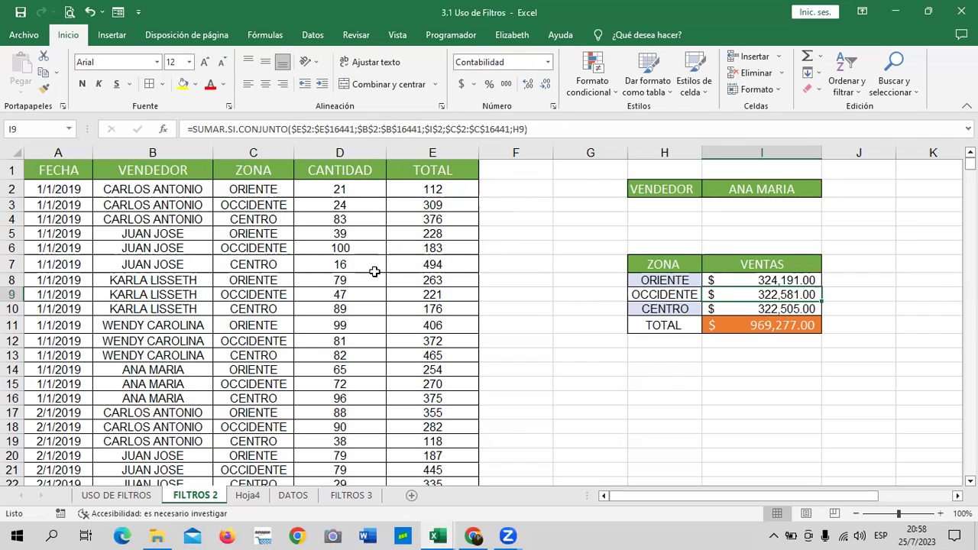